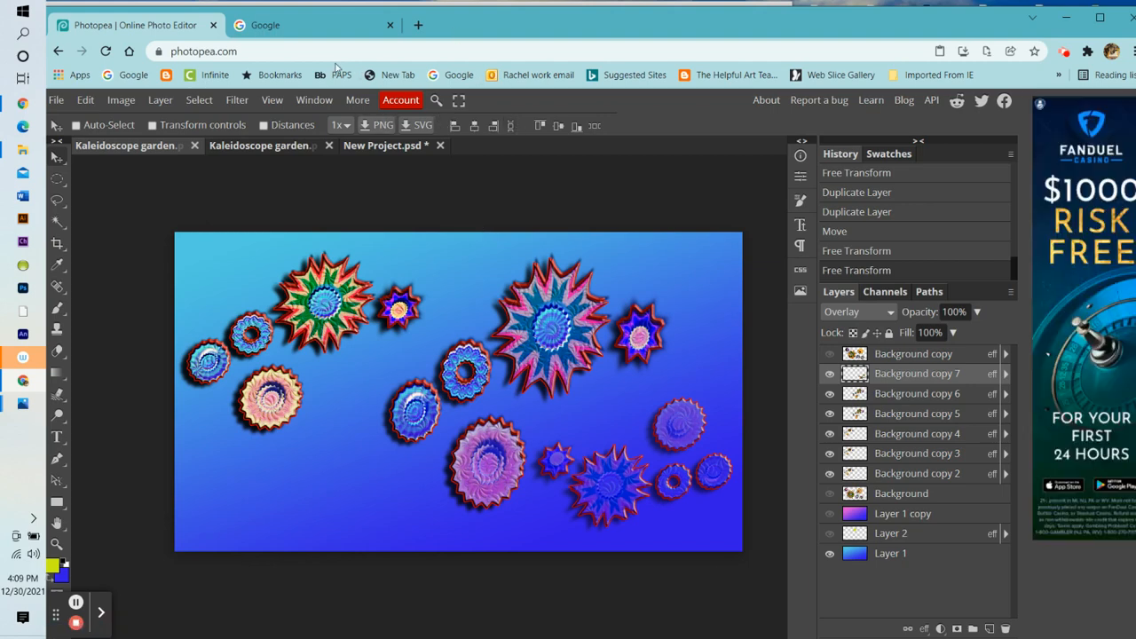
left_click(300, 25)
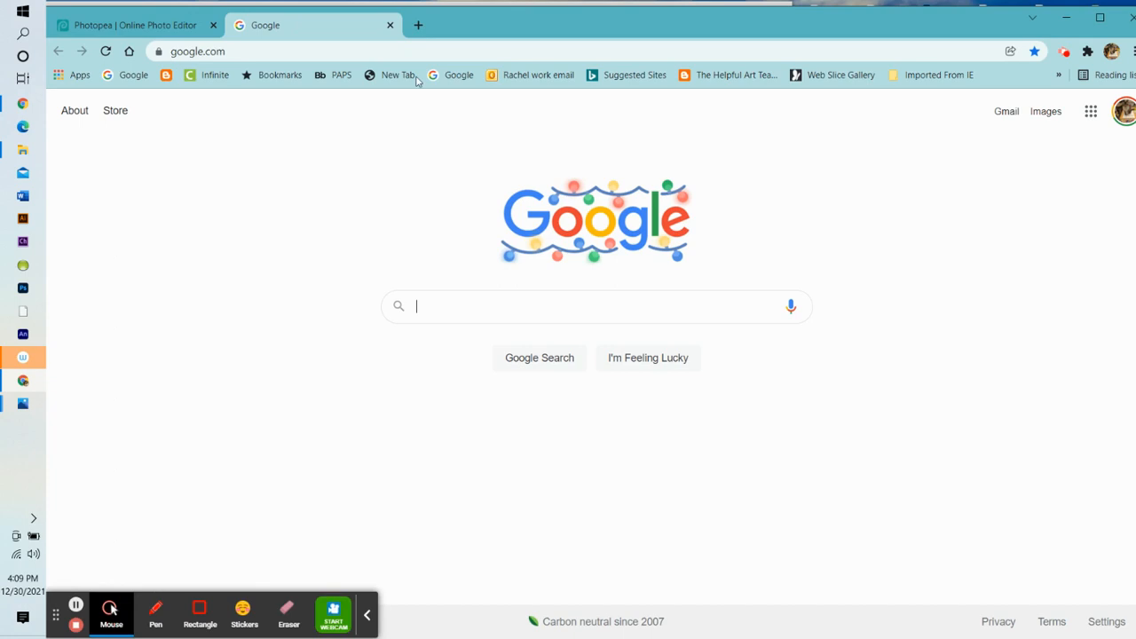
left_click(482, 51)
type("w")
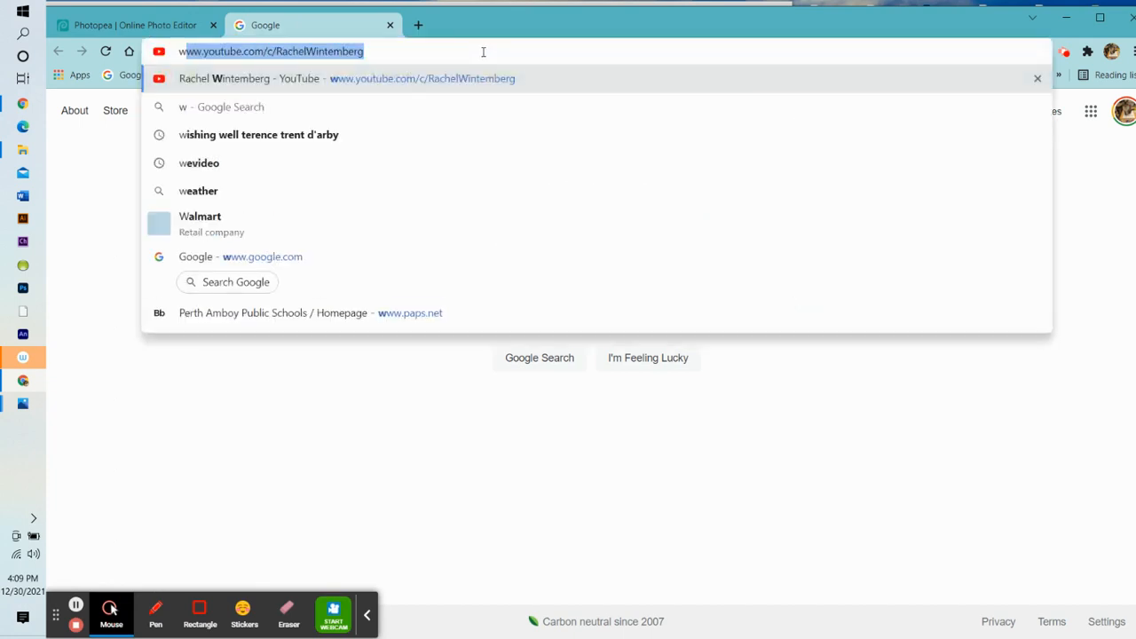
type("ww.photo")
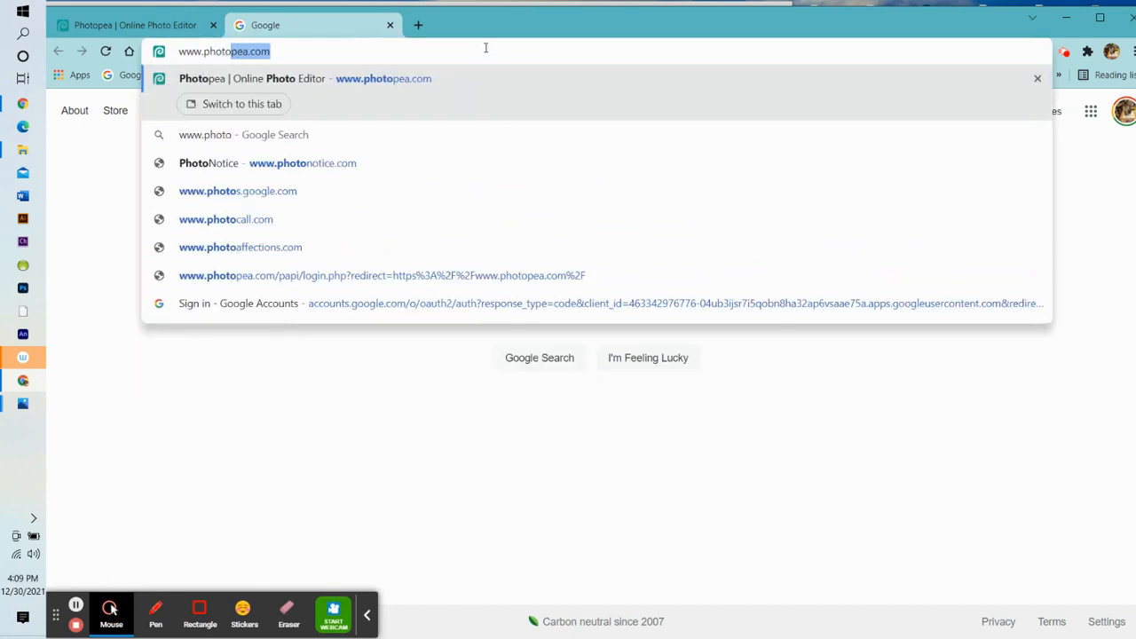
type("pea.com")
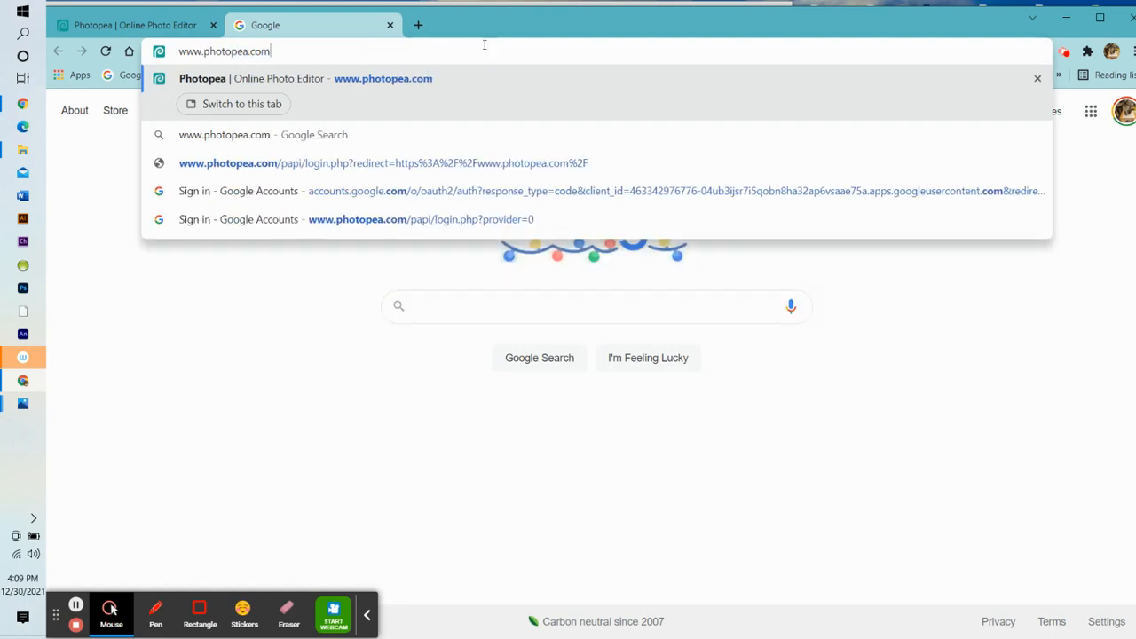
key("Return")
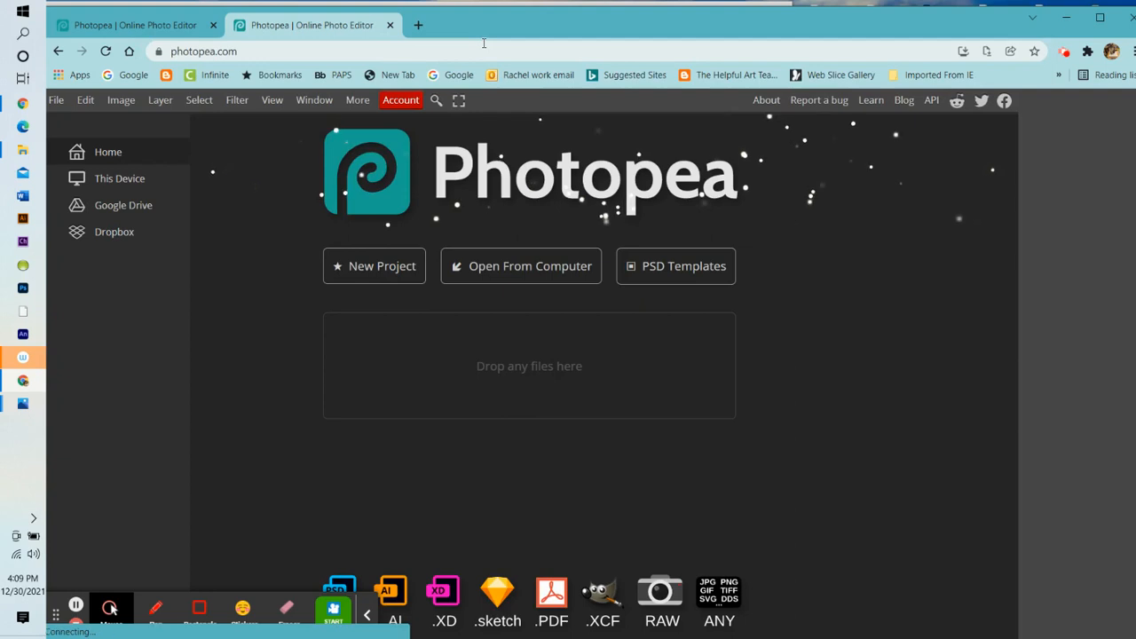
Step: Create a new project from the Full HD screen preset, 1920 x 1080 pixels, with a white background
left_click(56, 100)
left_click(78, 121)
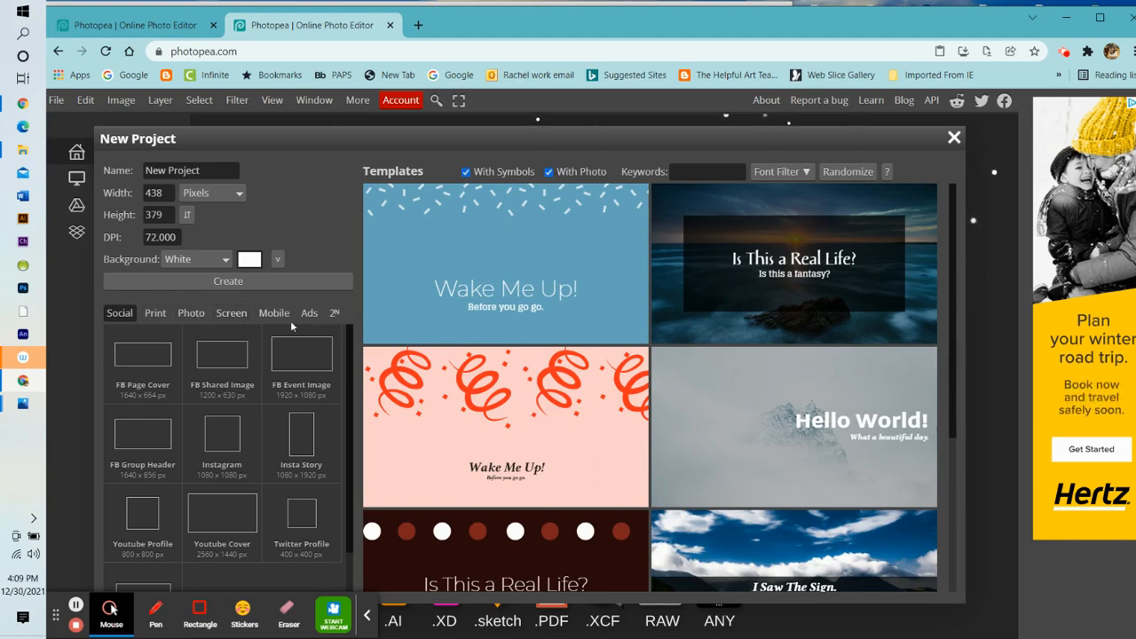
left_click(244, 320)
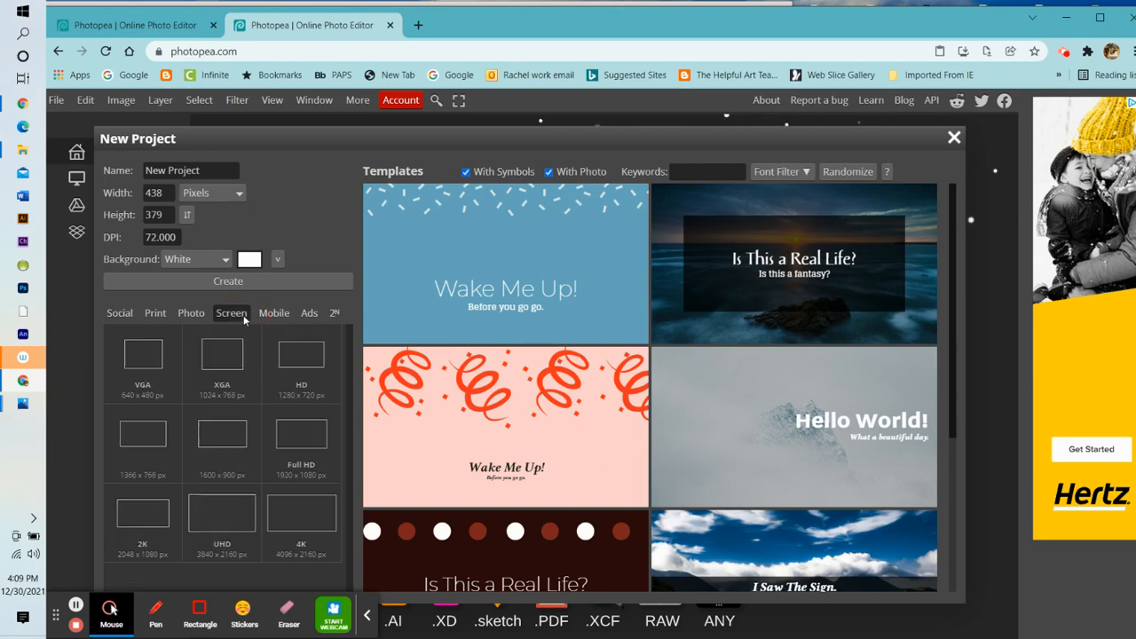
left_click(307, 455)
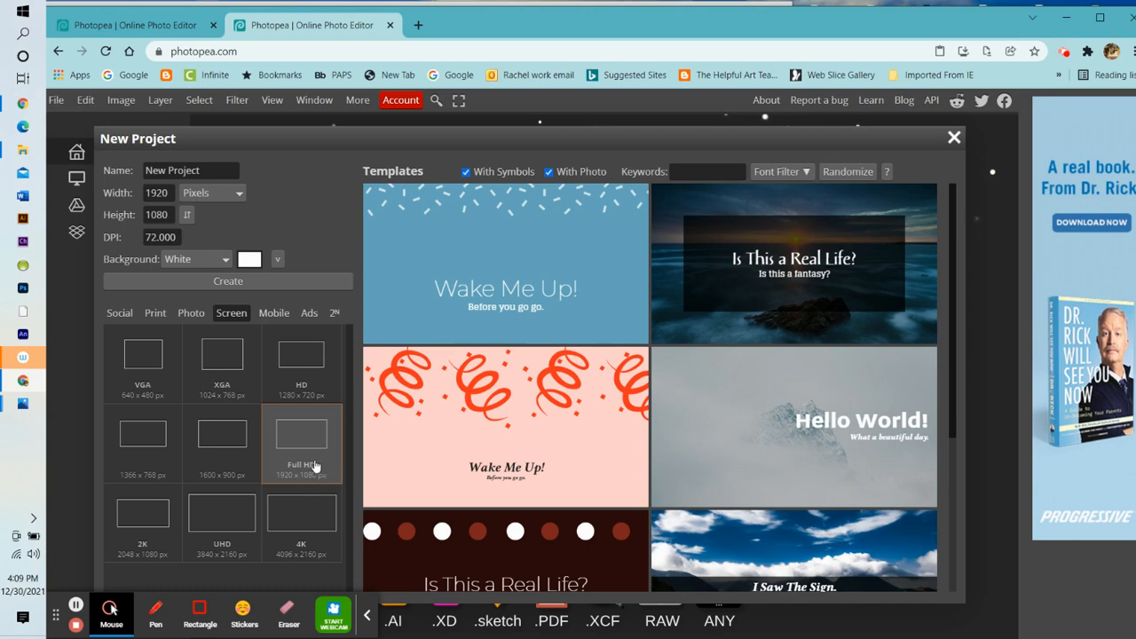
left_click(245, 282)
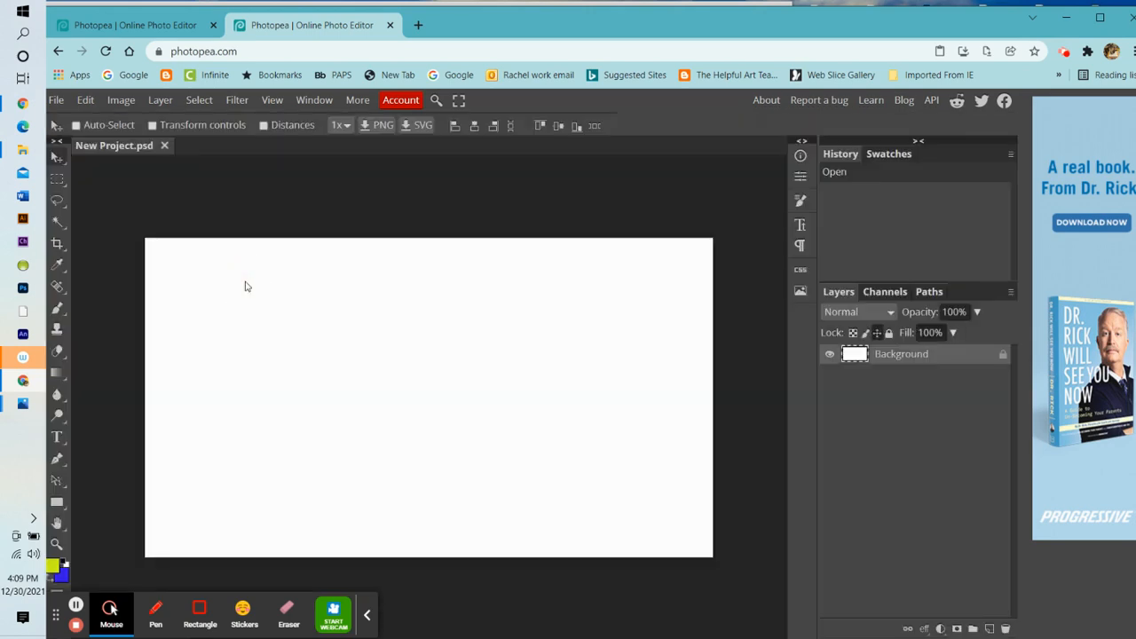
Step: Add a new empty layer above the Background layer
left_click(366, 616)
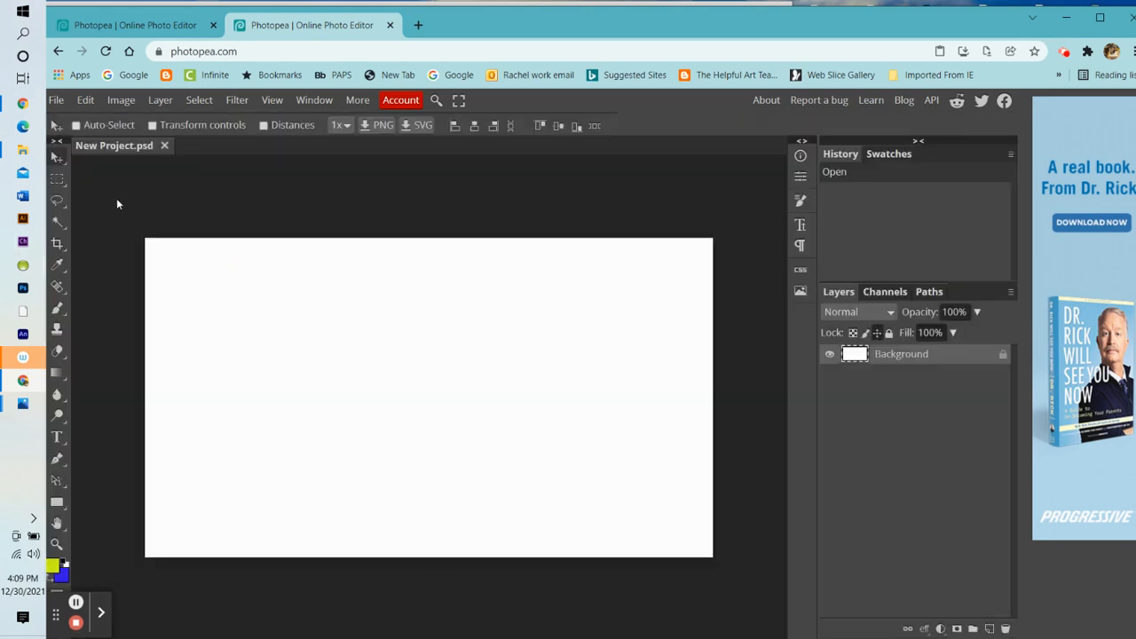
left_click(162, 101)
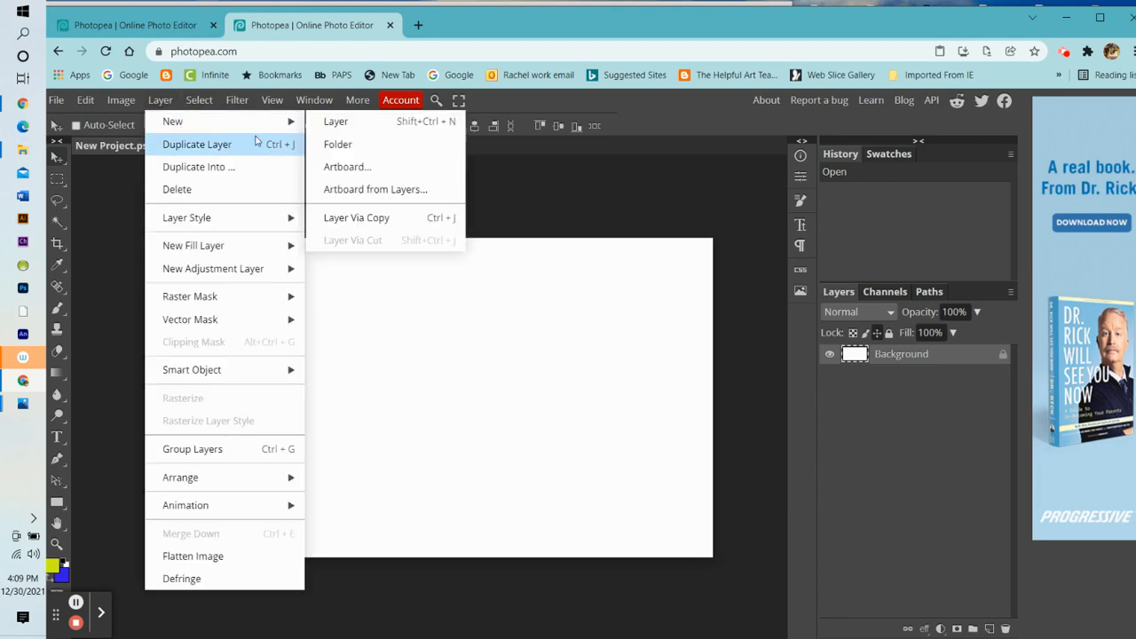
left_click(344, 124)
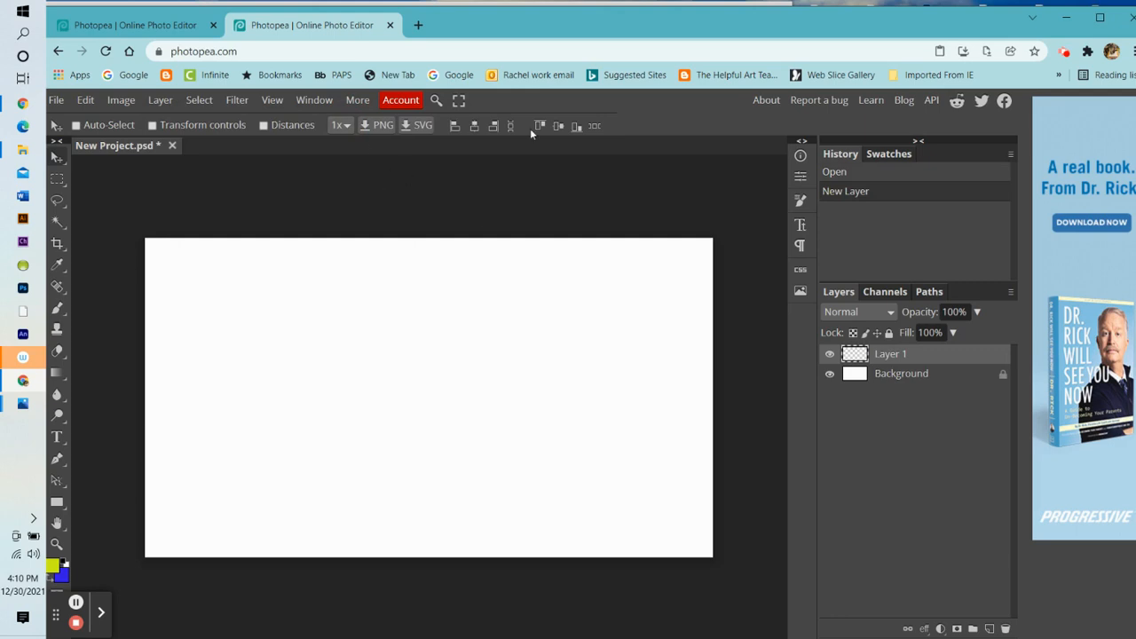
Step: Set the foreground color to bright red, hex eb2013
left_click_drag(518, 22, 540, 34)
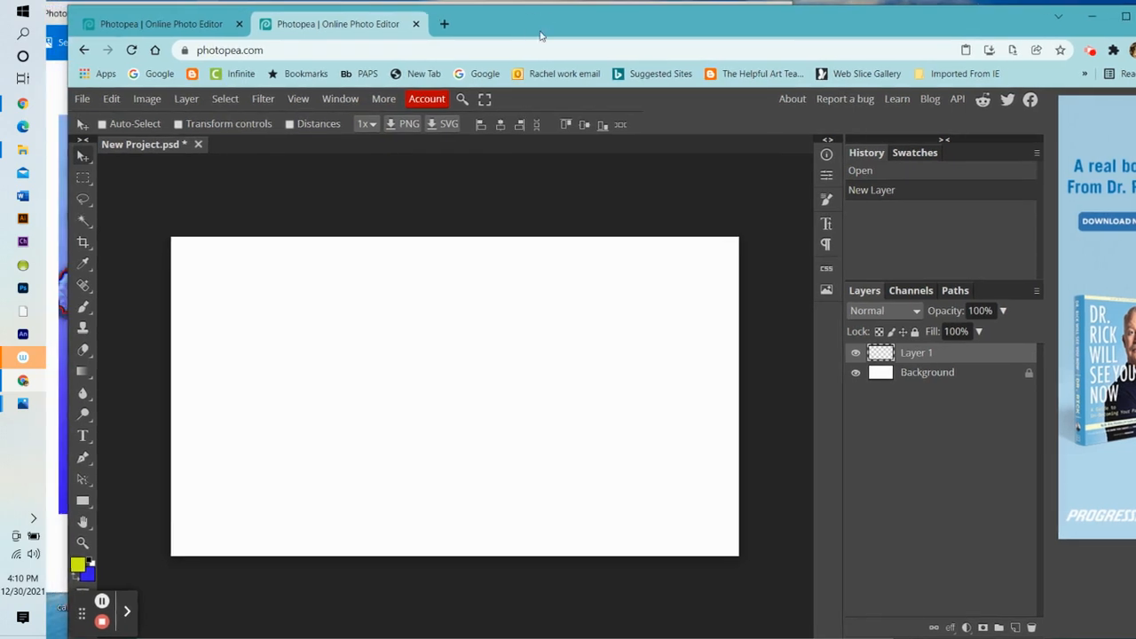
left_click(79, 568)
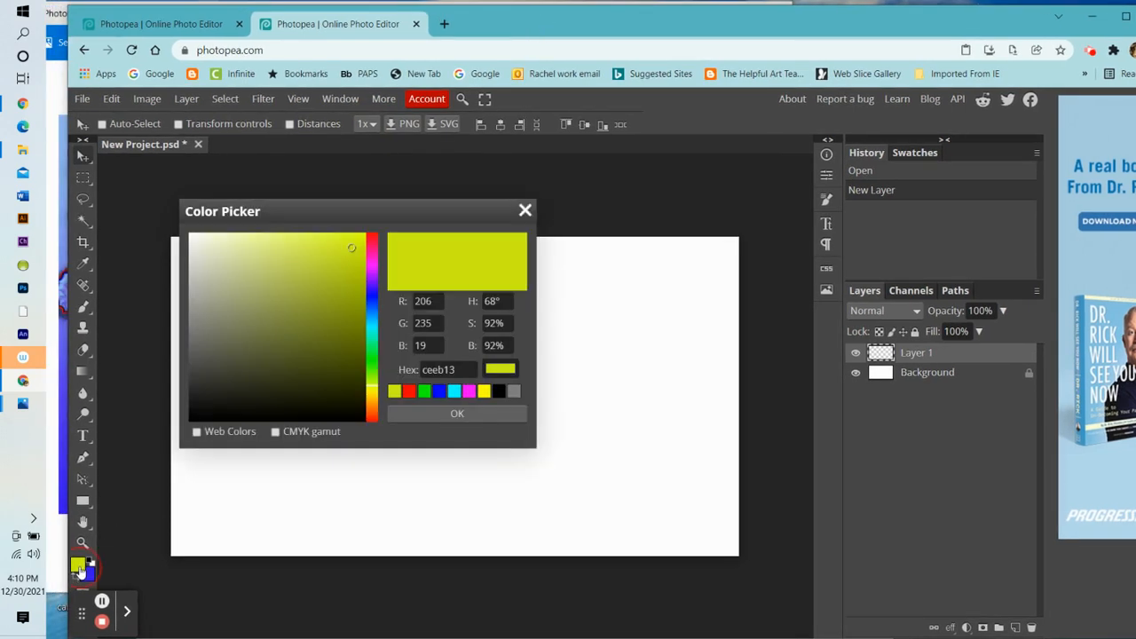
left_click(373, 412)
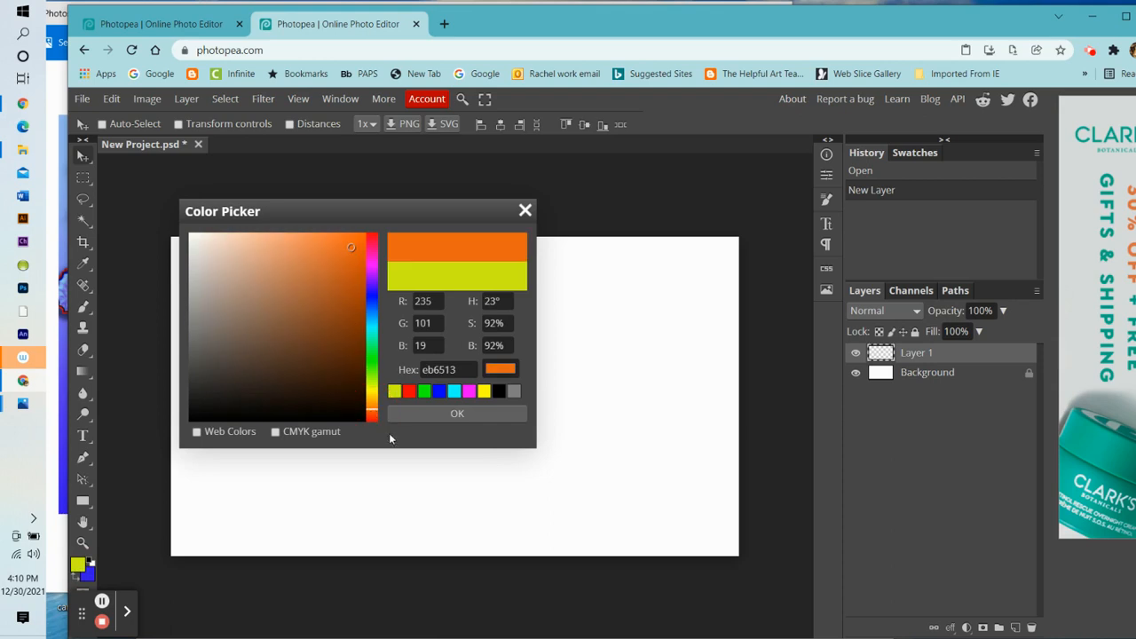
left_click(373, 422)
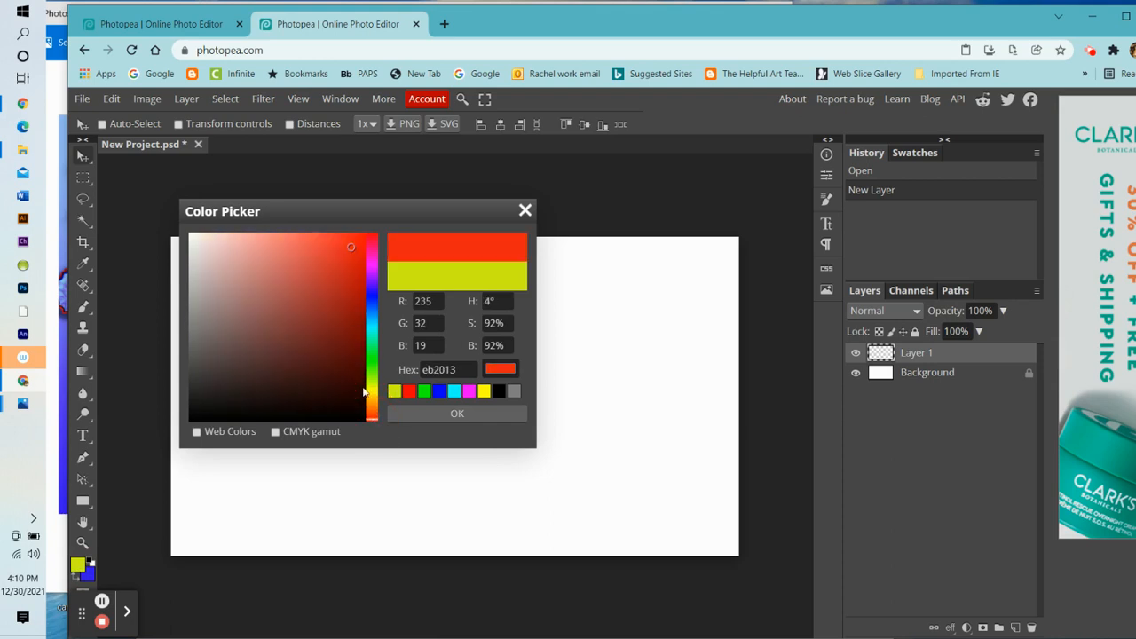
left_click(474, 415)
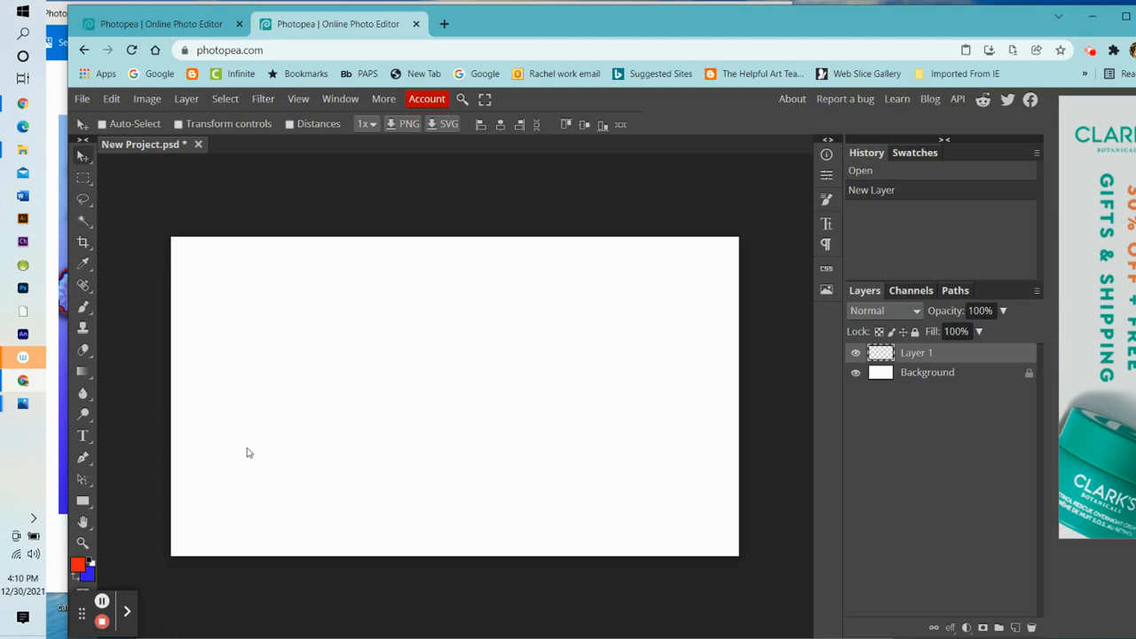
Step: Paint a red zigzag stroke across the upper middle of the canvas with a 67 px Brush at 100% hardness
right_click(81, 311)
left_click(143, 308)
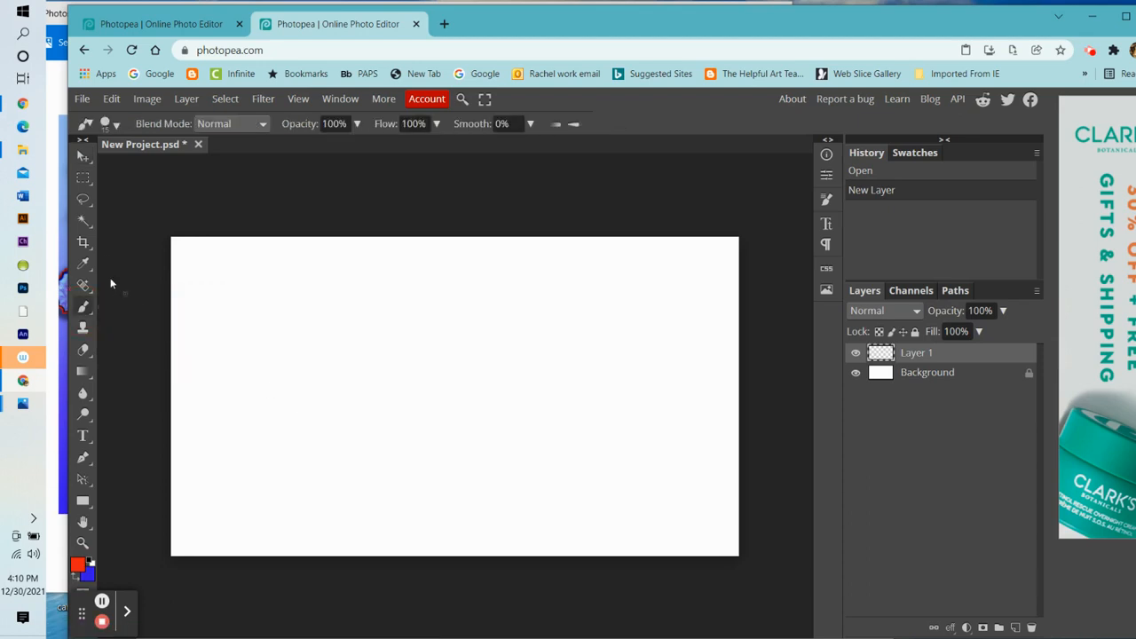
left_click(110, 124)
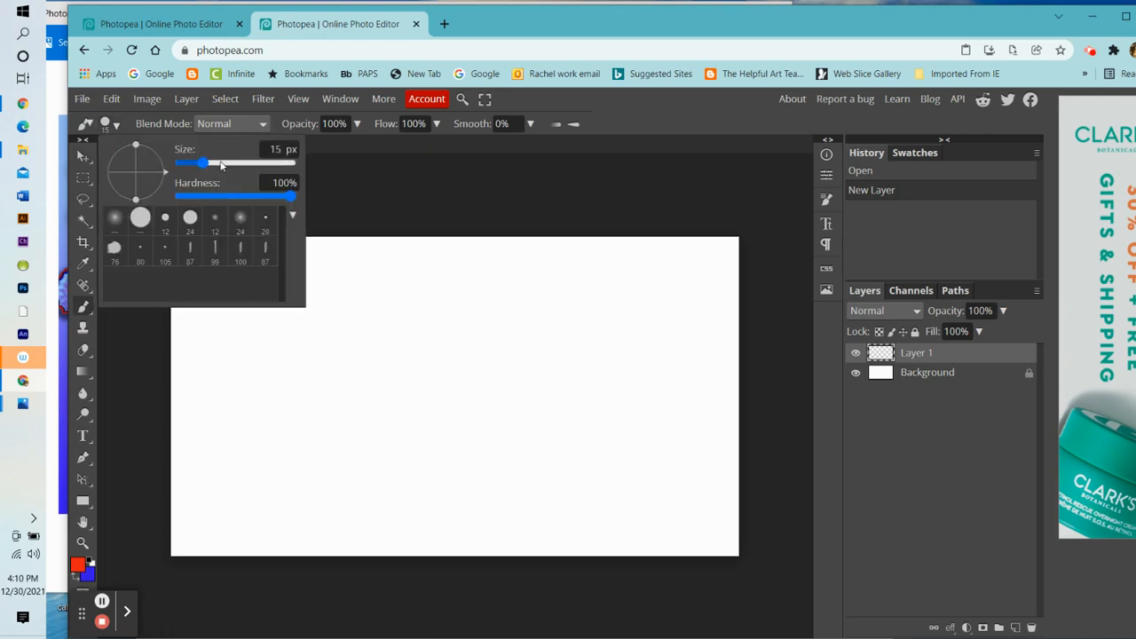
left_click_drag(200, 163, 238, 169)
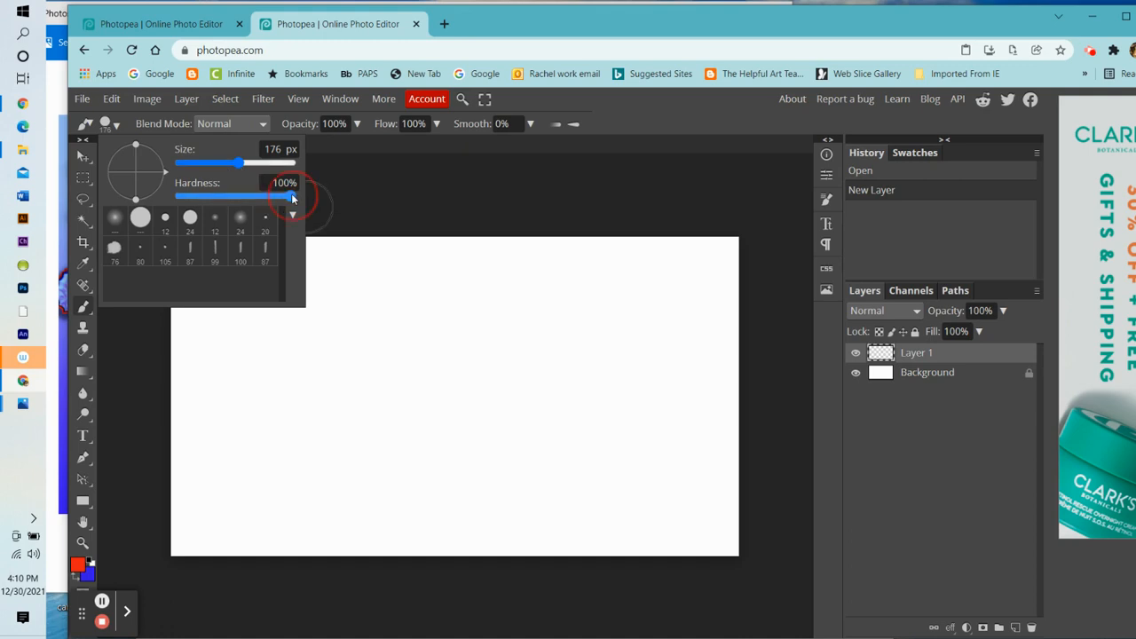
left_click_drag(238, 164, 220, 165)
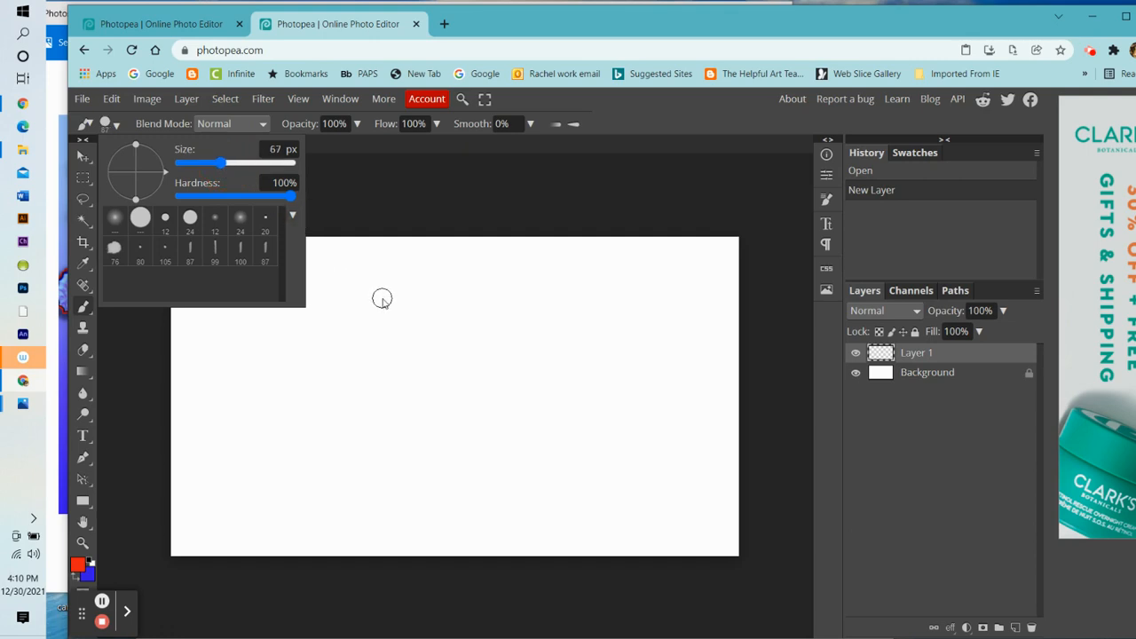
mouse_move(382, 298)
left_mouse_down()
mouse_move(398, 307)
mouse_move(352, 370)
mouse_move(506, 402)
left_mouse_up()
Step: Change the foreground color to yellow, hex dbeb13, and paint a zigzag stroke overlapping the upper edge of the red one
left_click(79, 565)
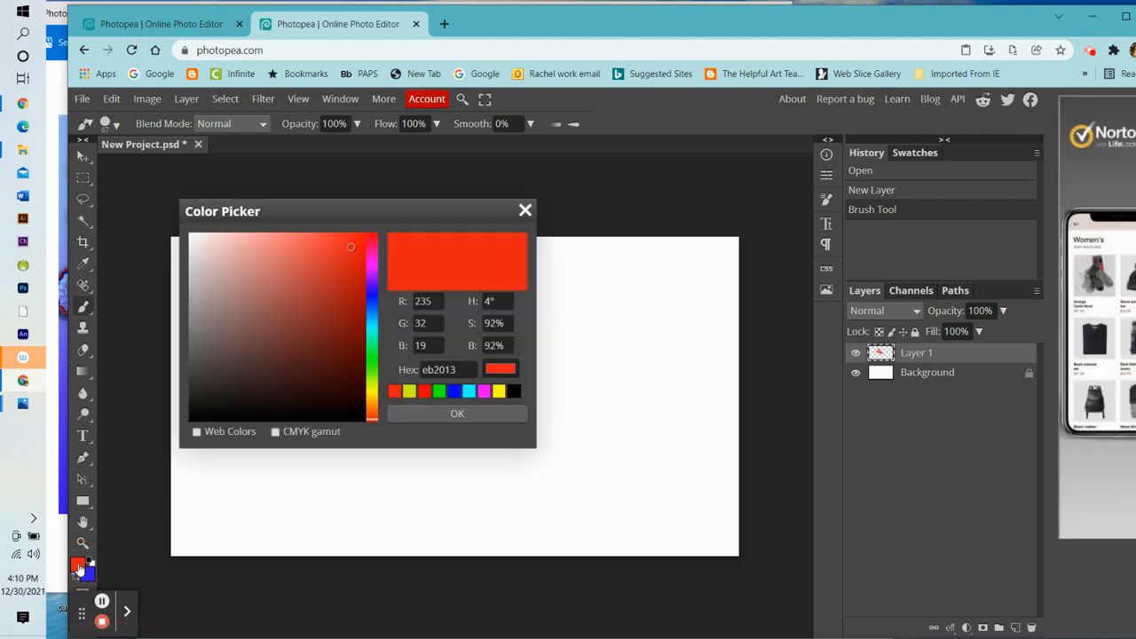
left_click(373, 391)
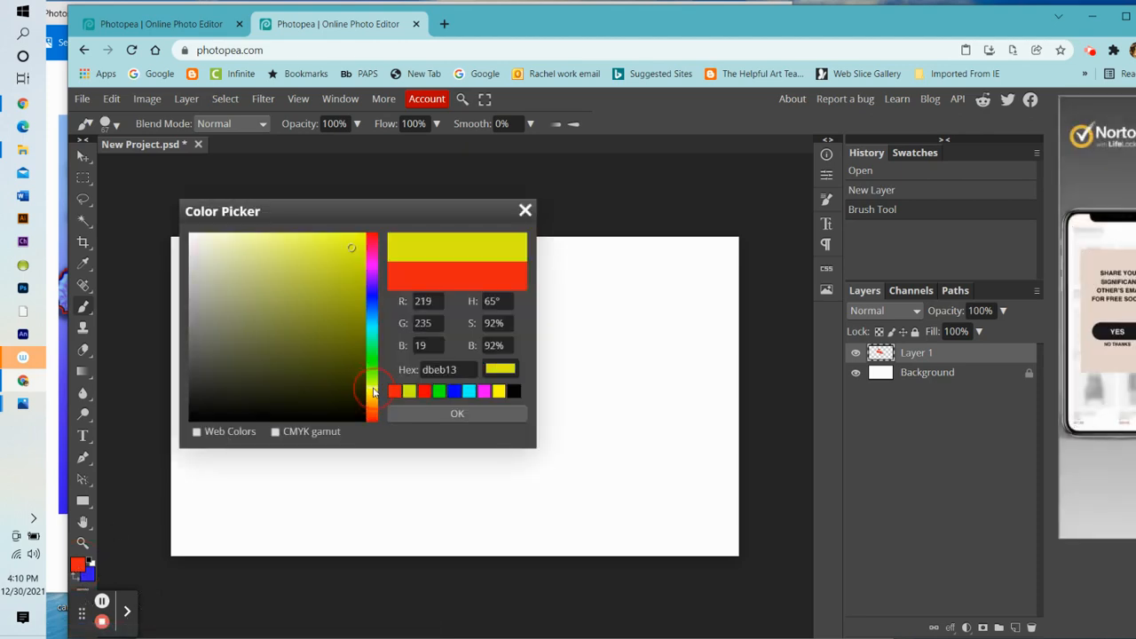
left_click(417, 413)
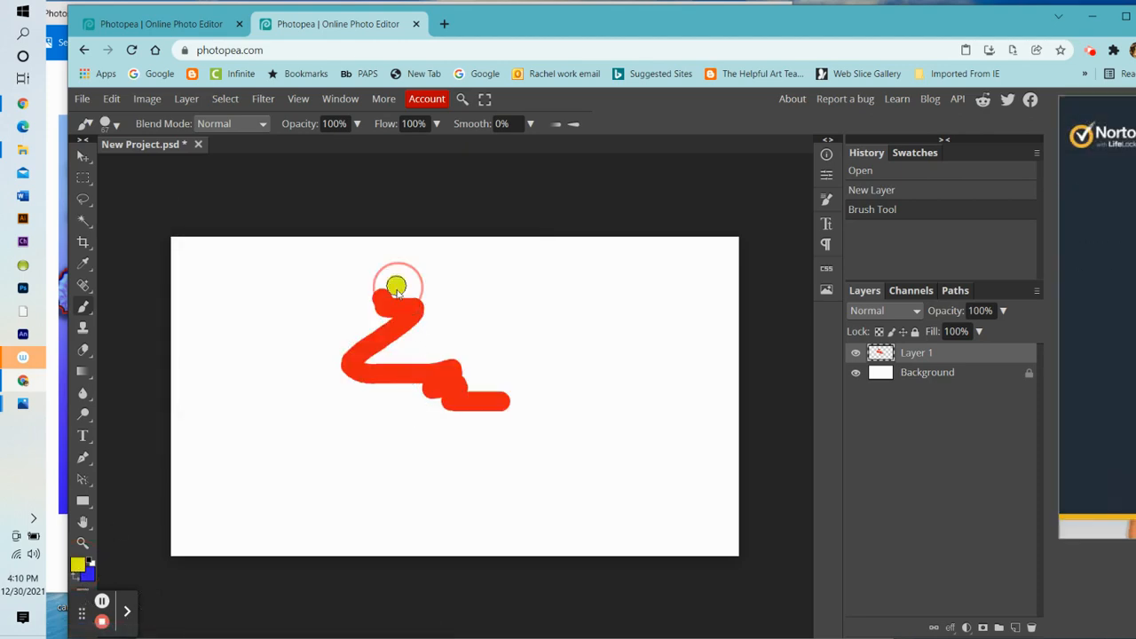
mouse_move(397, 293)
left_mouse_down()
mouse_move(405, 331)
mouse_move(368, 363)
mouse_move(452, 357)
mouse_move(470, 362)
mouse_move(476, 392)
mouse_move(525, 389)
left_mouse_up()
Step: Change the foreground color to orange, hex eb7113, and paint a zigzag stroke overlapping the upper edge of the yellow one
left_click(79, 566)
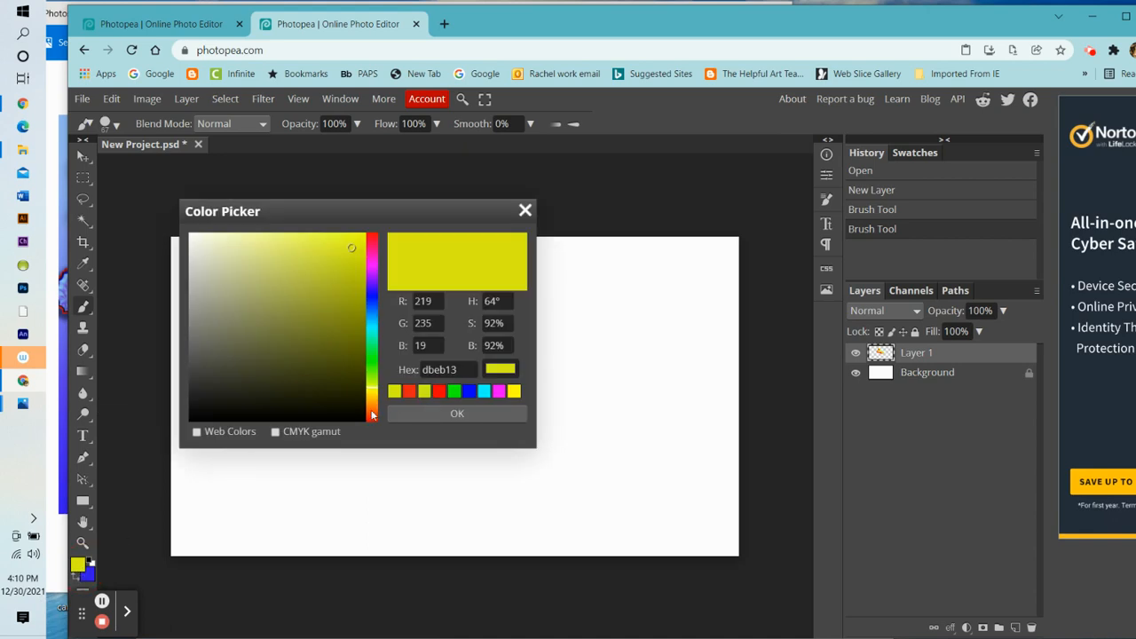
left_click_drag(372, 413, 372, 407)
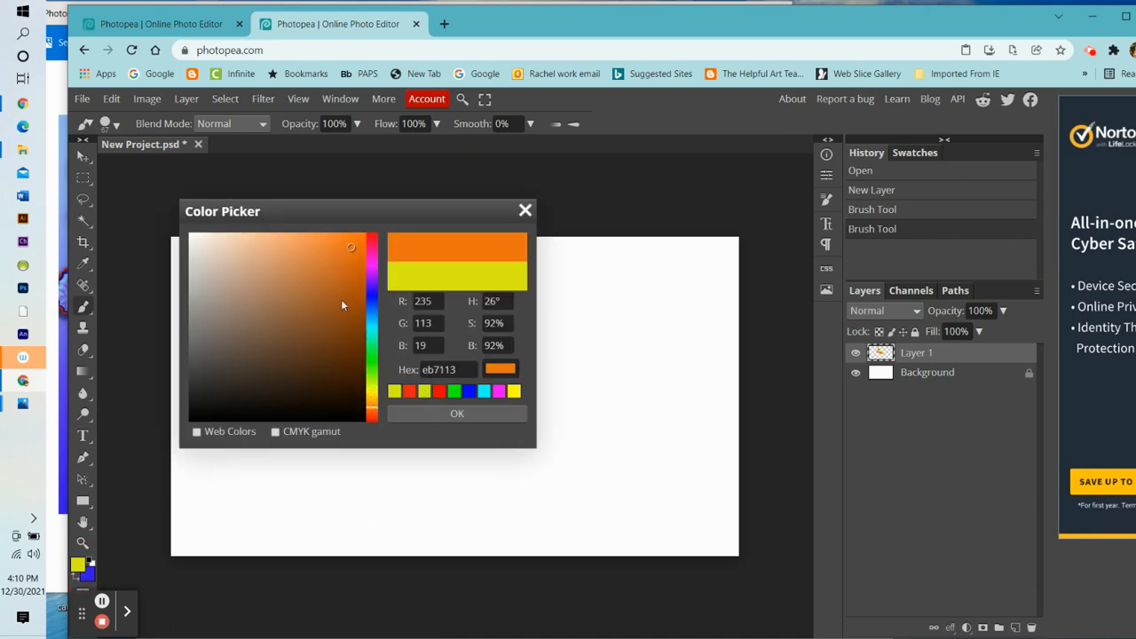
left_click(447, 413)
mouse_move(402, 276)
left_mouse_down()
mouse_move(432, 279)
mouse_move(436, 292)
mouse_move(403, 351)
mouse_move(482, 347)
mouse_move(483, 376)
mouse_move(526, 380)
left_mouse_up()
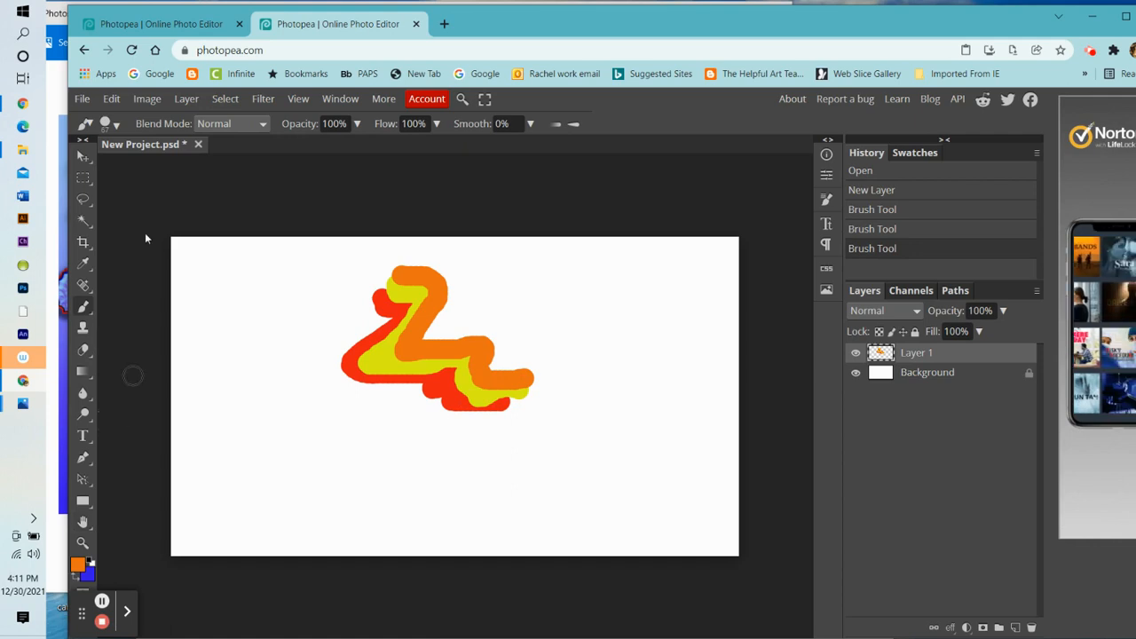
Step: Set up the Smudge Tool with a size of 241 px and a hardness of 0%
left_click(92, 402)
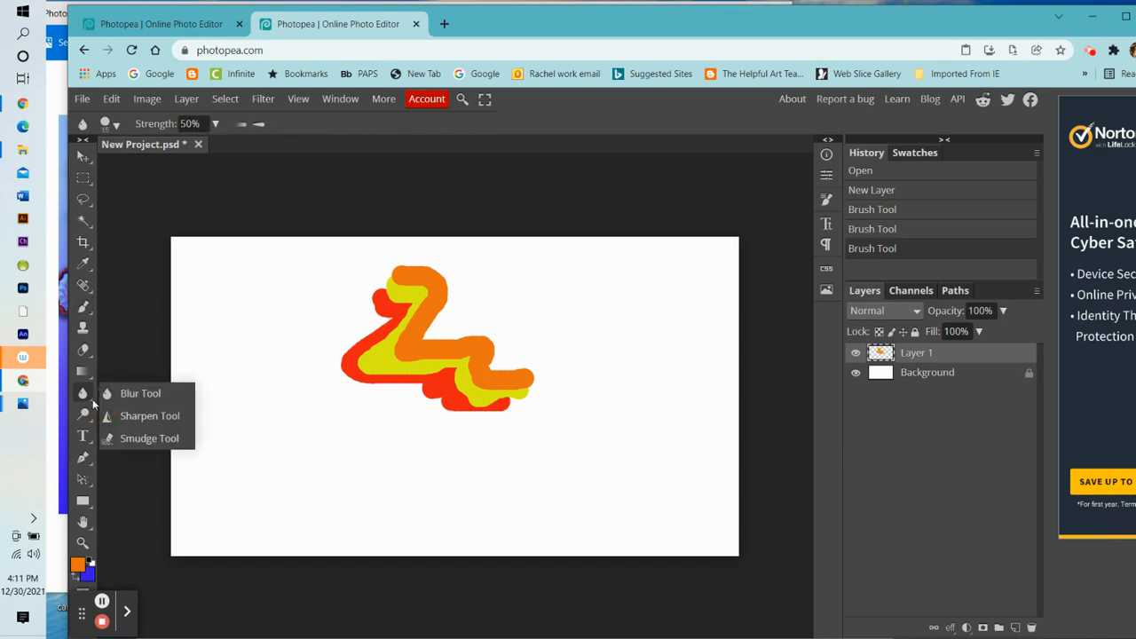
left_click(126, 440)
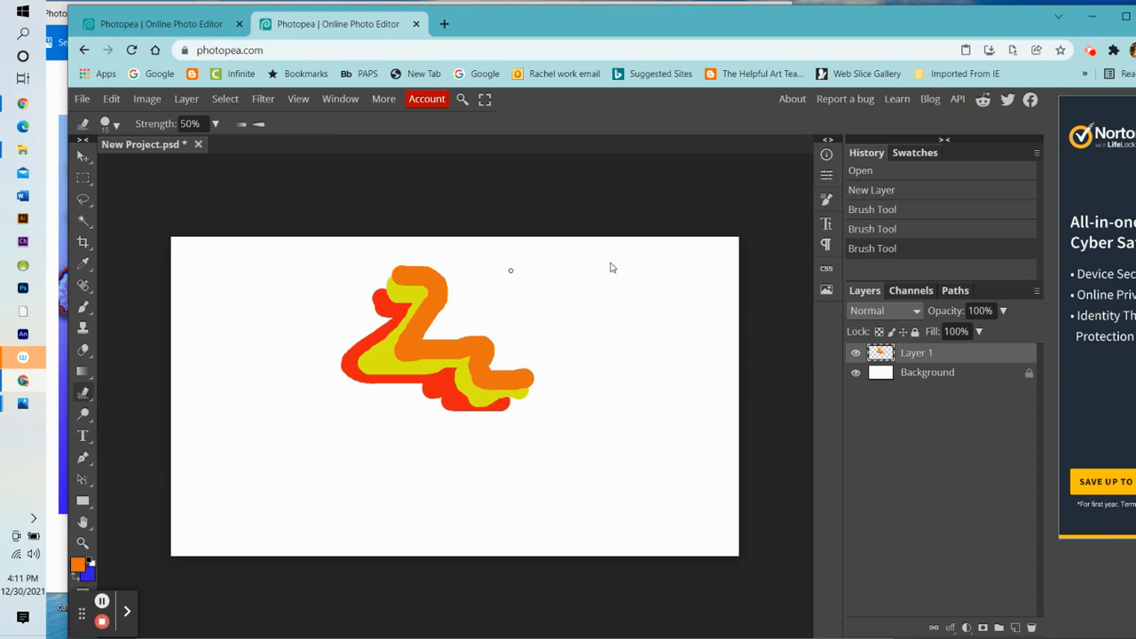
left_click(116, 125)
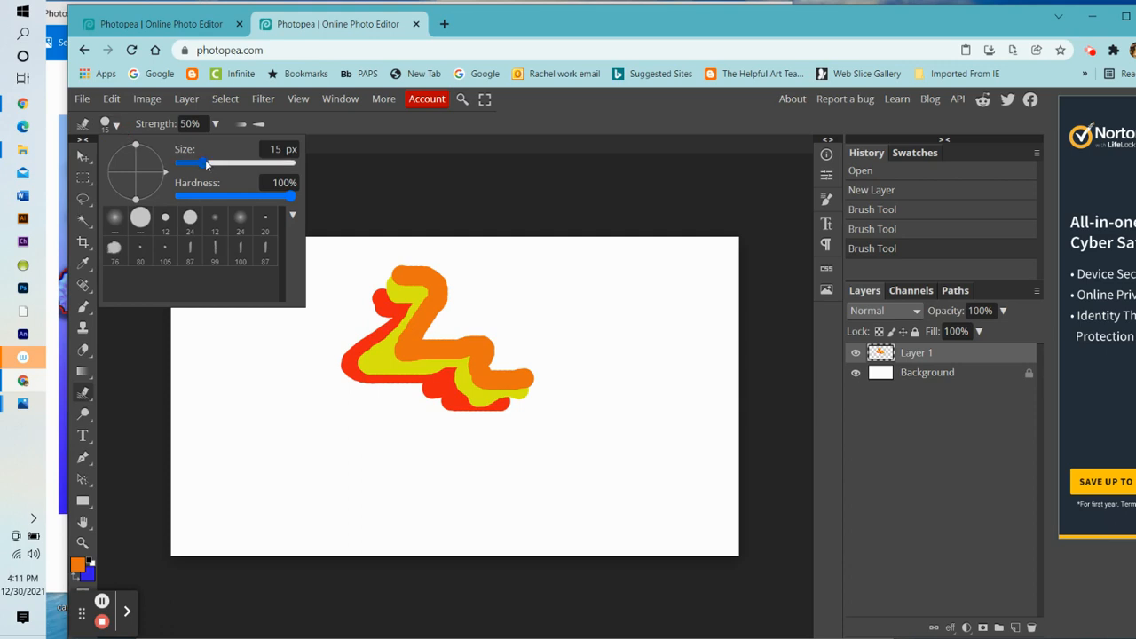
mouse_move(206, 165)
left_mouse_down()
mouse_move(274, 163)
mouse_move(218, 197)
left_mouse_up()
left_click(290, 197)
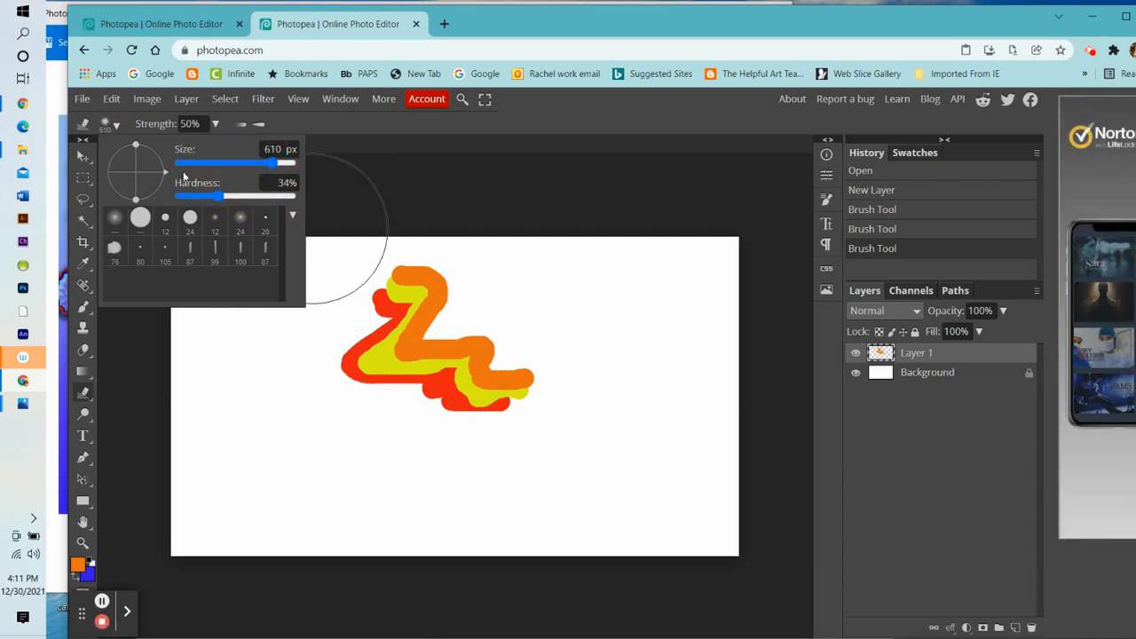
left_click_drag(218, 196, 179, 196)
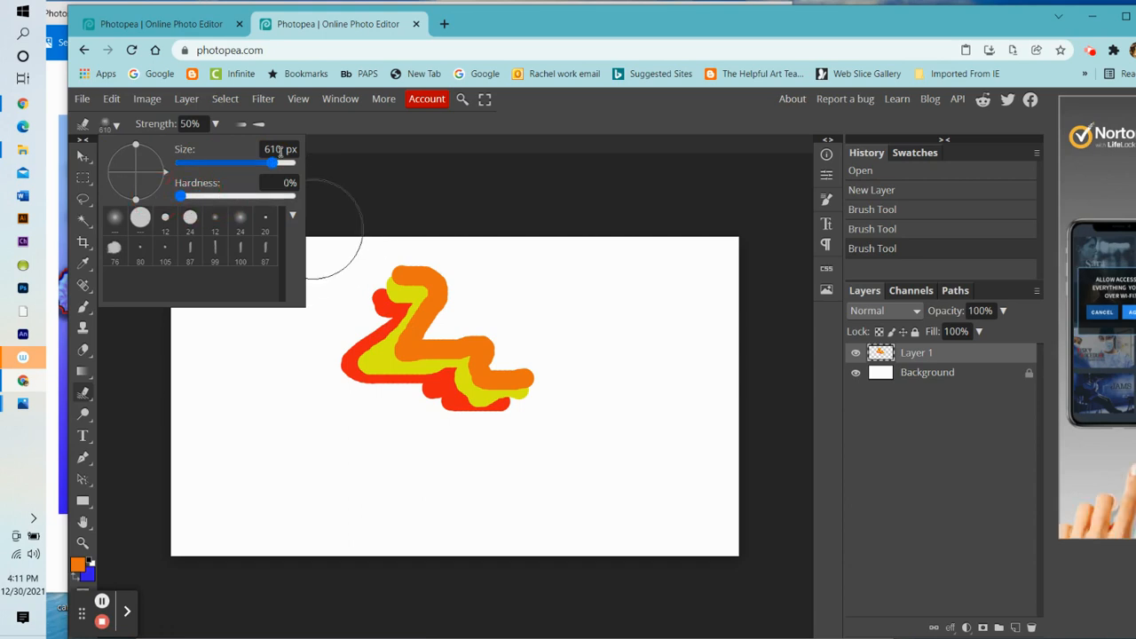
mouse_move(272, 162)
left_mouse_down()
mouse_move(238, 165)
mouse_move(247, 164)
left_mouse_up()
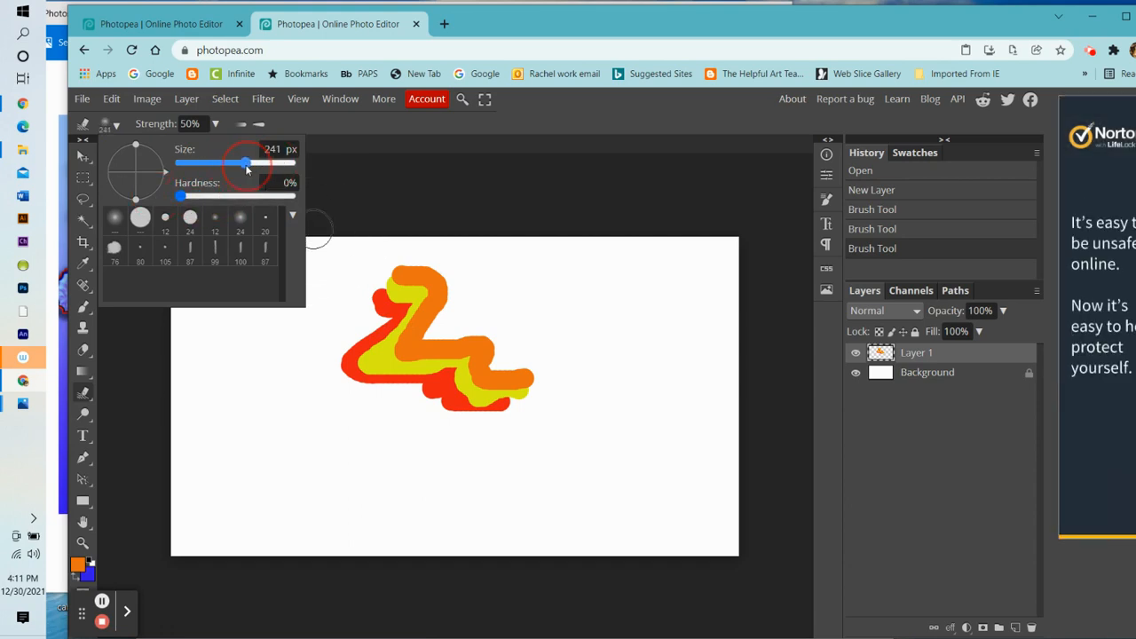
Step: Smudge the overlapping red, yellow and orange strokes outward in several places with the Smudge Tool at 50% strength
left_click(407, 306)
left_click_drag(399, 302, 453, 282)
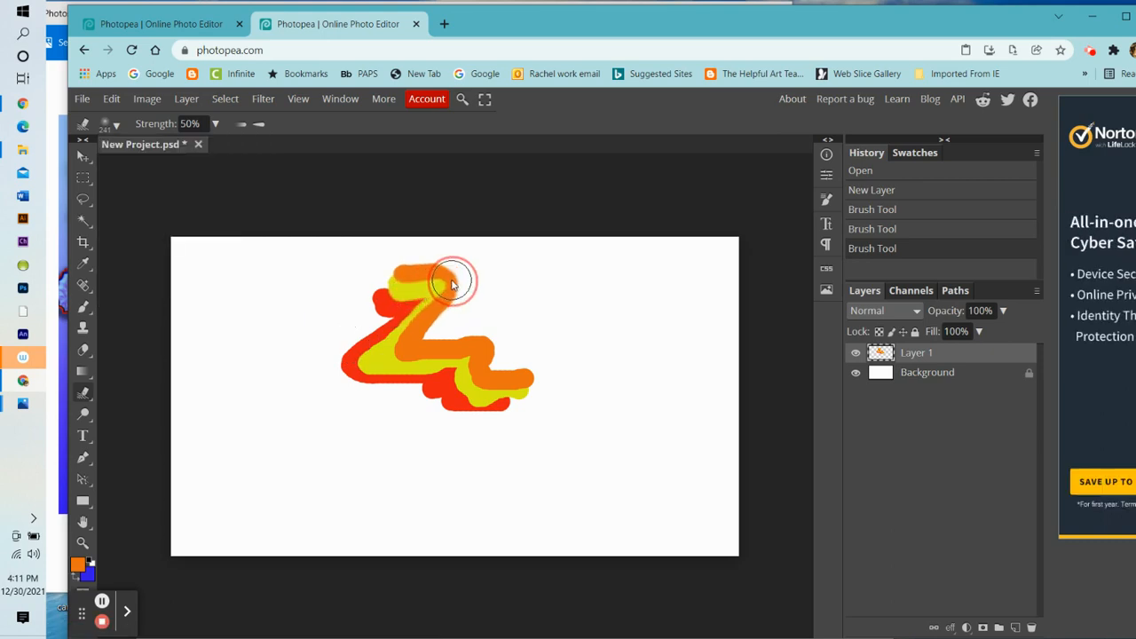
left_click_drag(396, 351, 355, 364)
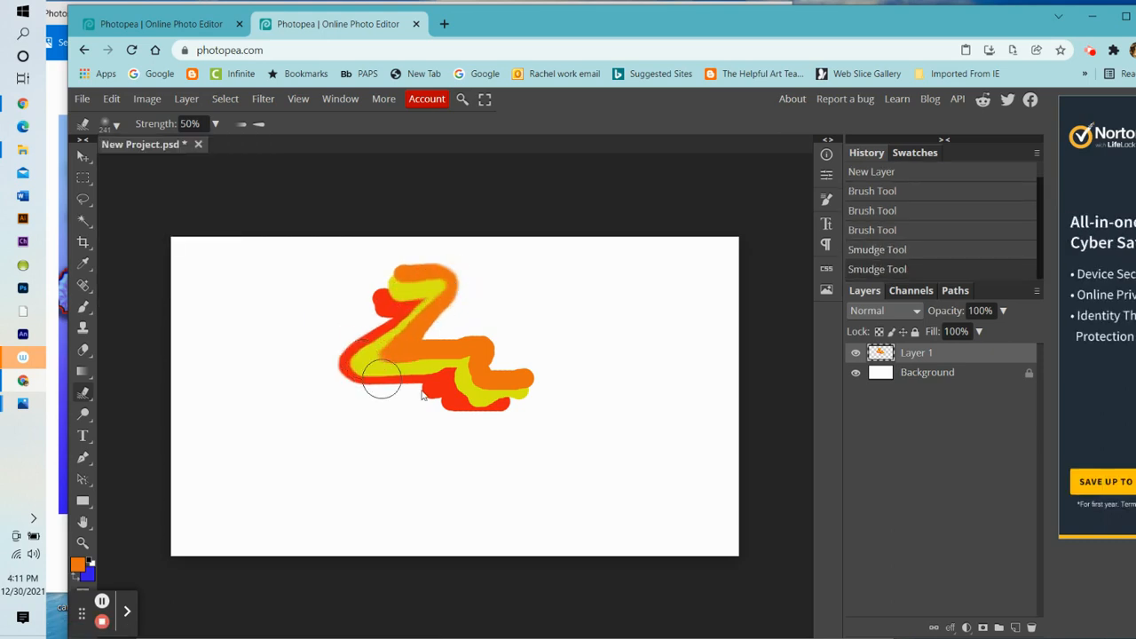
left_click_drag(454, 390, 364, 451)
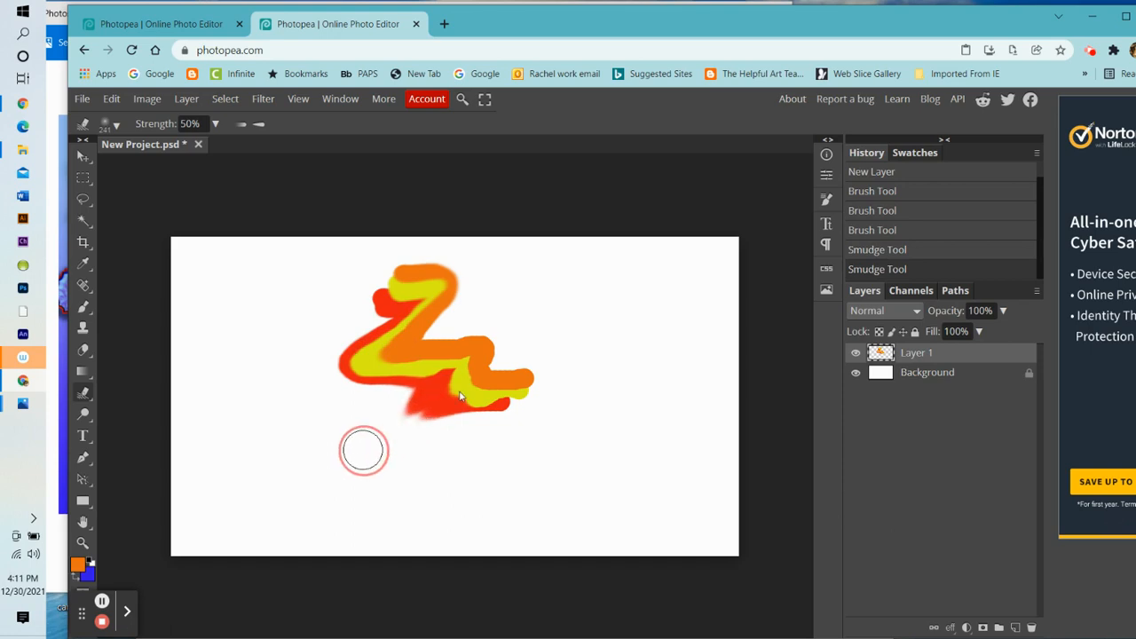
left_click_drag(458, 369, 553, 322)
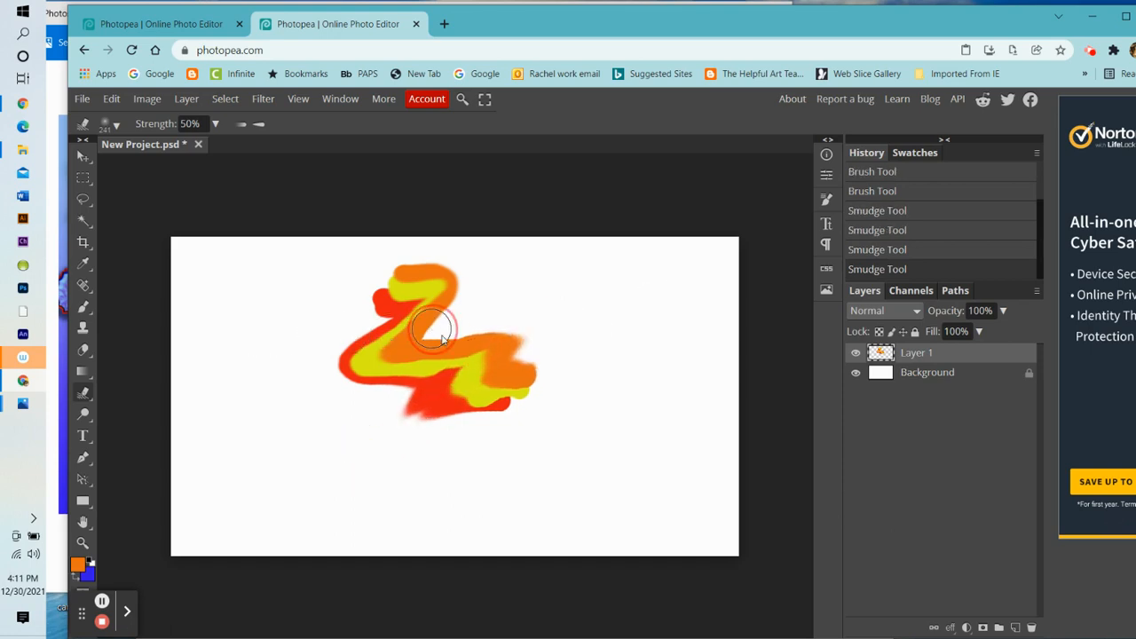
mouse_move(441, 340)
left_mouse_down()
mouse_move(483, 326)
mouse_move(520, 353)
mouse_move(524, 391)
left_mouse_up()
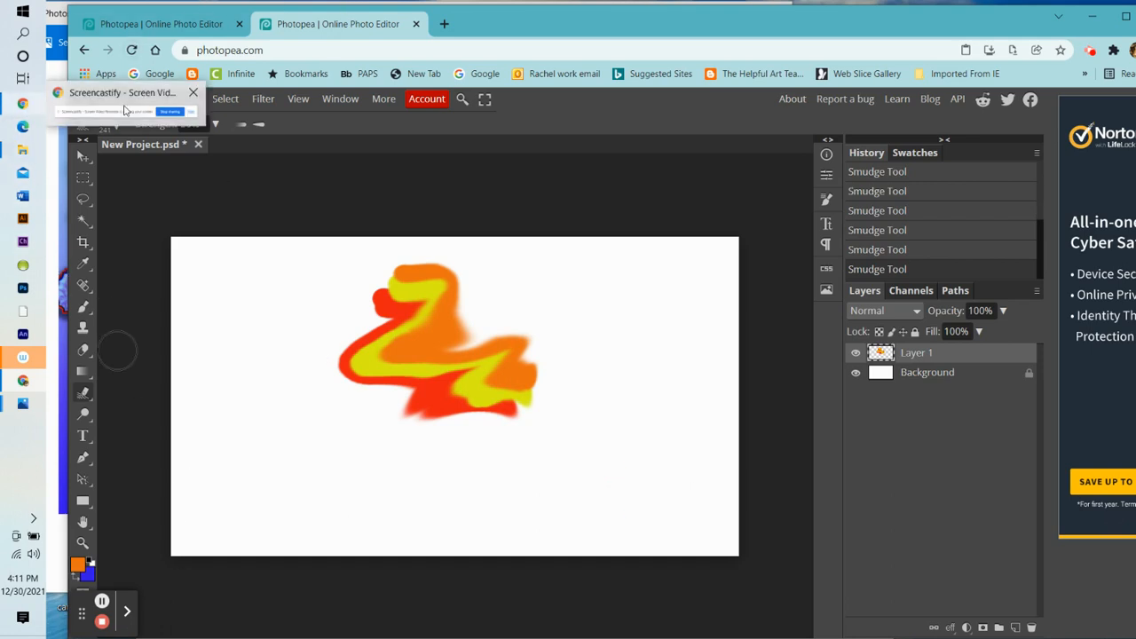
left_click(124, 99)
left_click(713, 622)
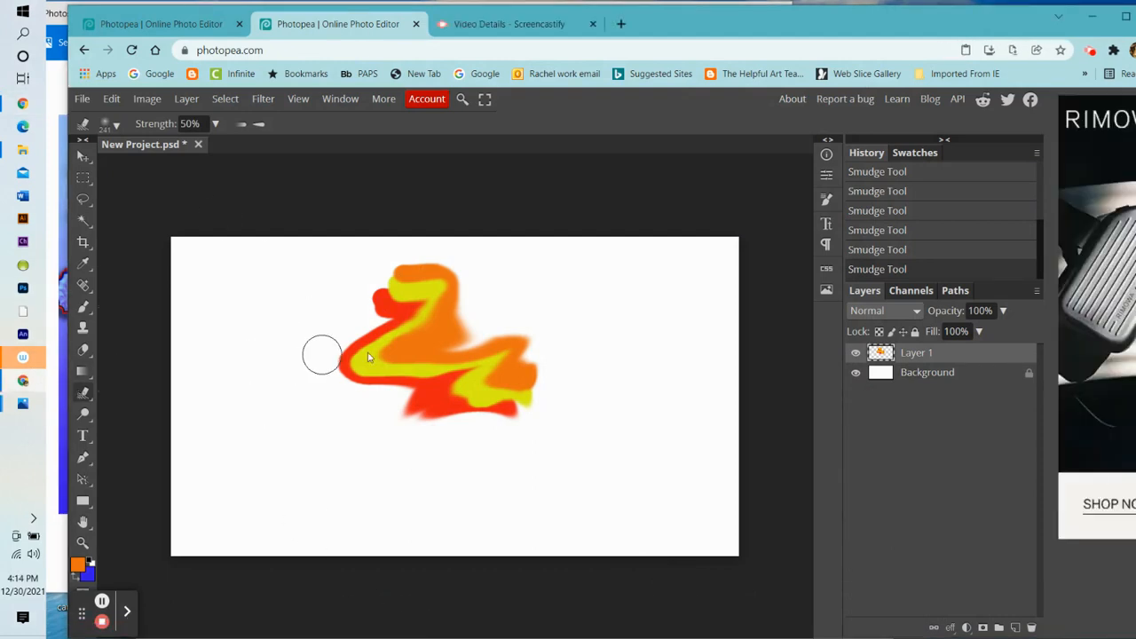
Step: Smudge the rounded red and yellow bend of the zigzag outward and down into a point
mouse_move(320, 352)
left_mouse_down()
mouse_move(355, 328)
mouse_move(308, 386)
left_mouse_up()
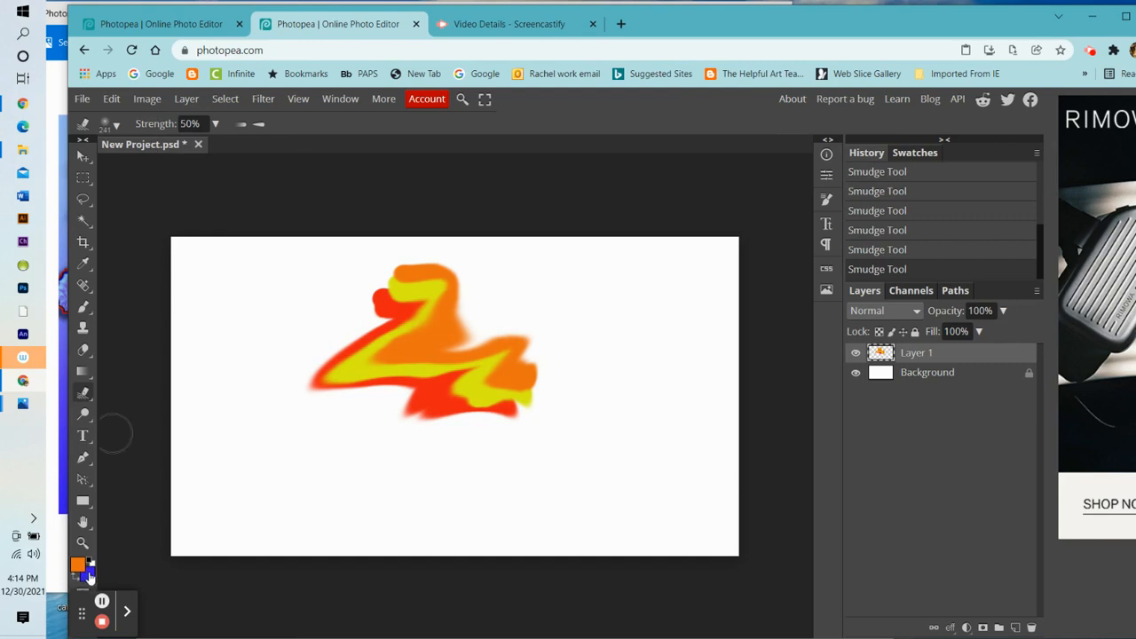
Step: Make orange the background color and pink the foreground color, and paint a short diagonal brush stroke across the middle of the artwork
left_click(76, 579)
left_click(78, 565)
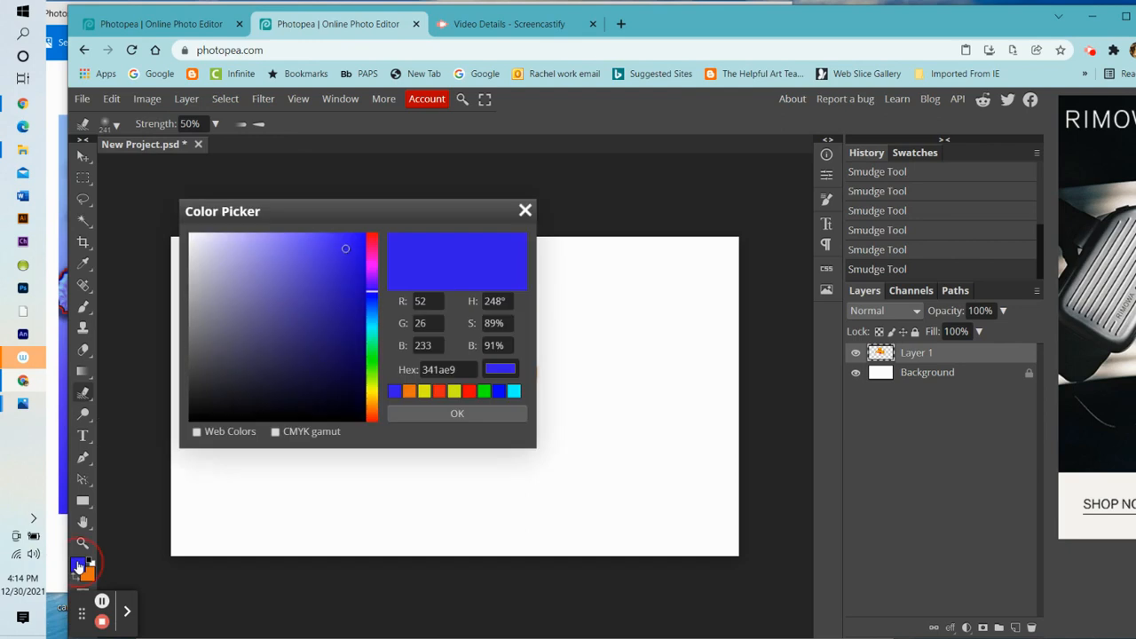
left_click(372, 255)
left_click(457, 416)
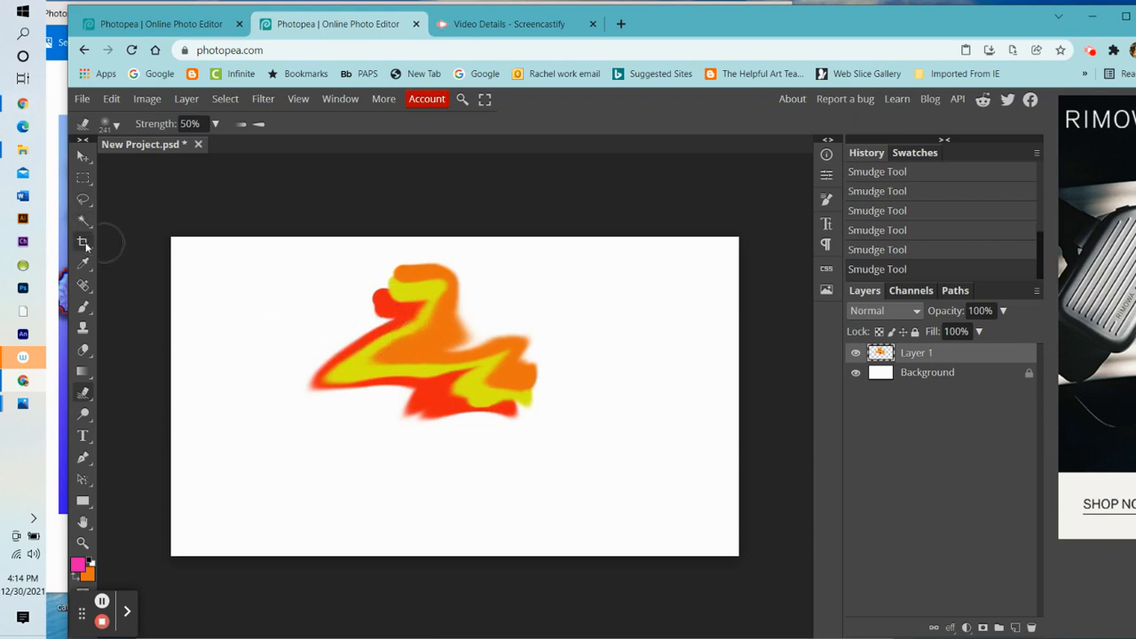
left_click(86, 309)
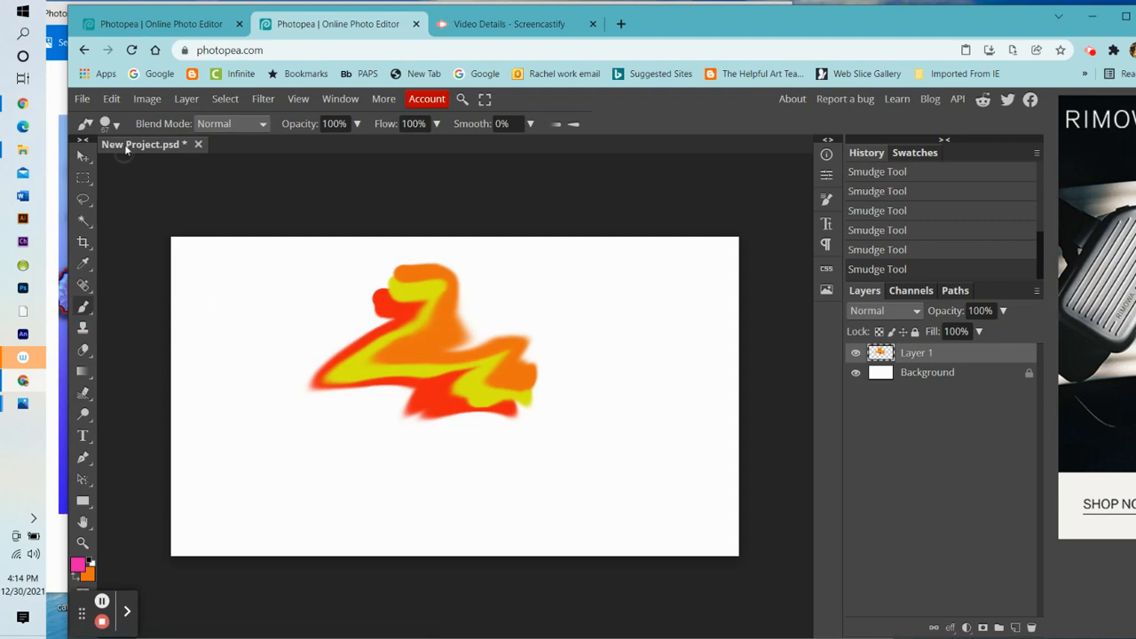
left_click_drag(400, 342, 455, 383)
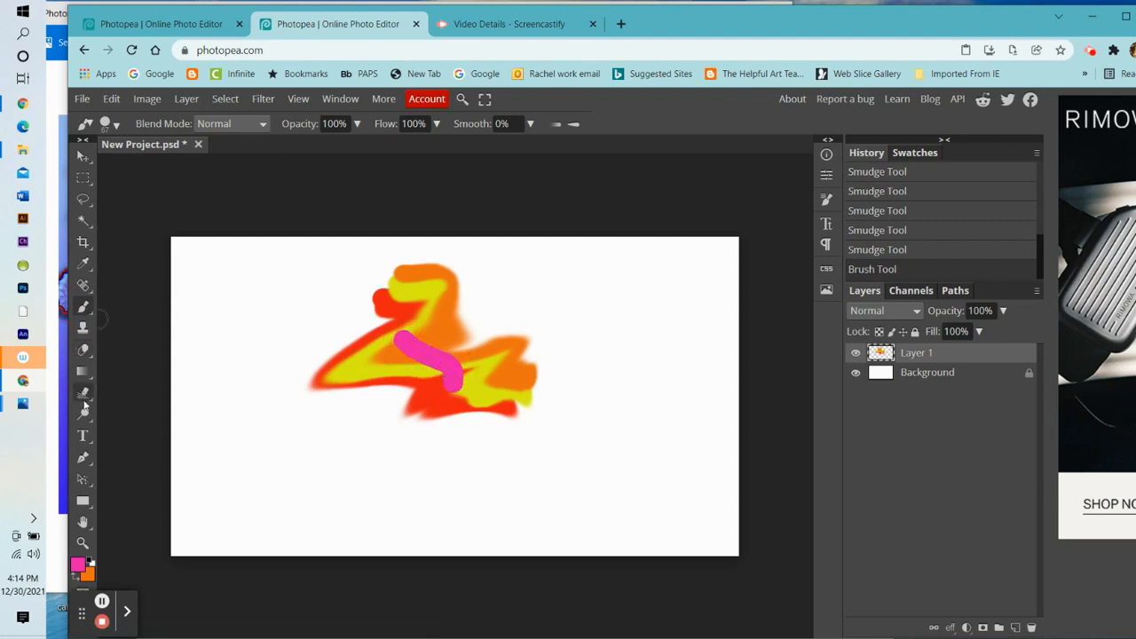
Step: Smudge the pink stroke and the colors around it outward toward both sides of the artwork with the Smudge Tool
left_click(84, 396)
left_click_drag(399, 355, 306, 398)
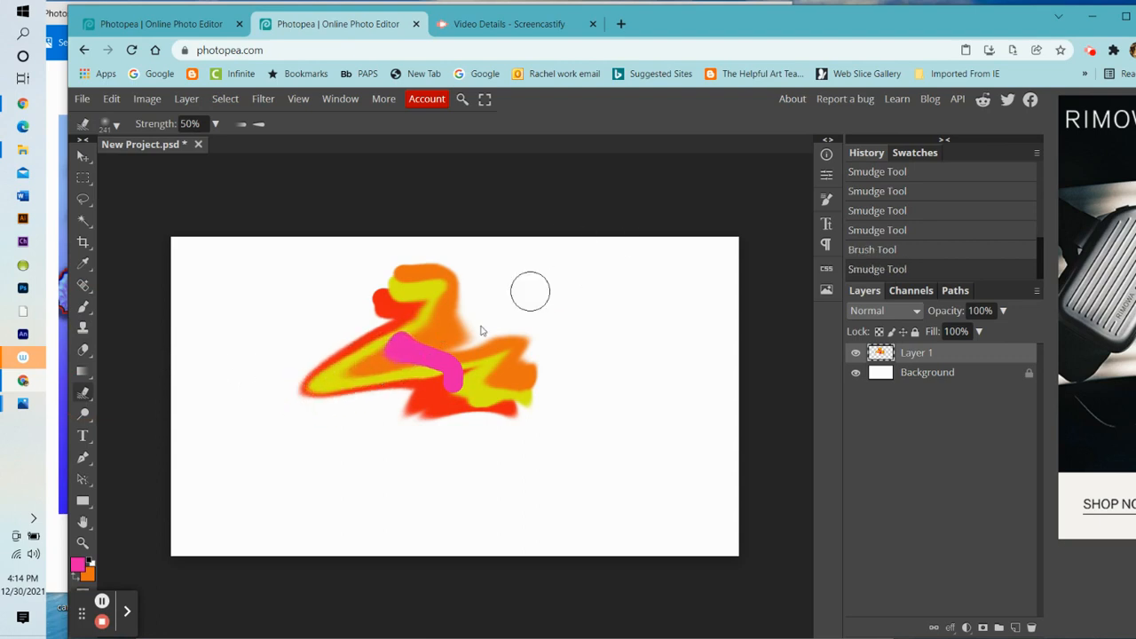
left_click_drag(431, 364, 545, 358)
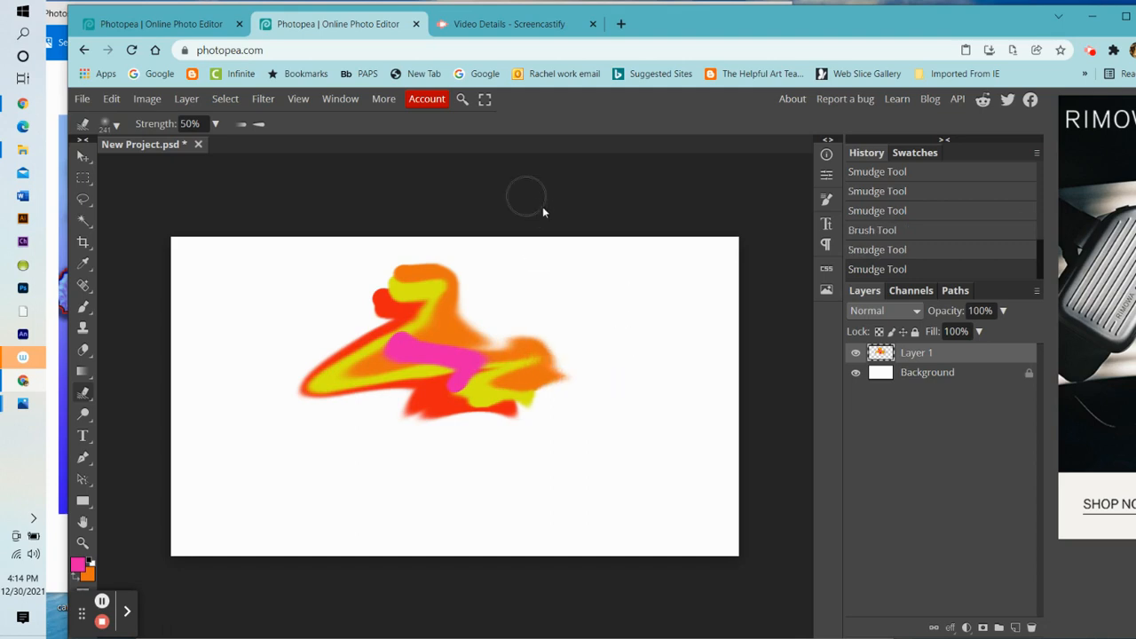
Step: Try the Kaleidoscope filter on Layer 1 with 16 mirrors and an angle of 292°, and discard it
left_click(268, 102)
mouse_move(312, 289)
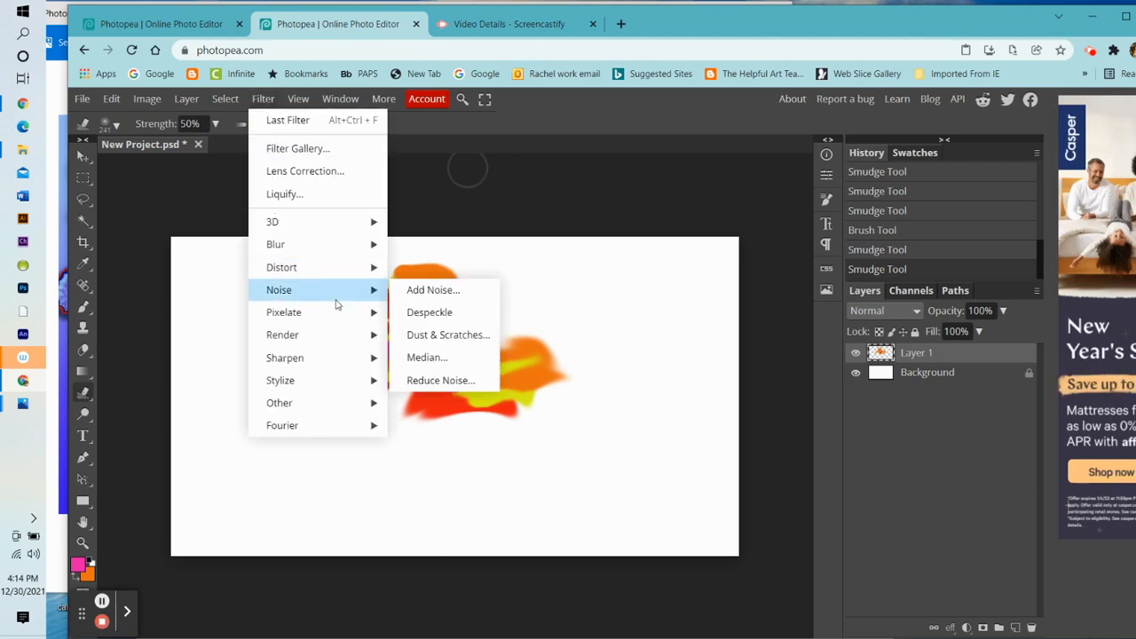
mouse_move(342, 269)
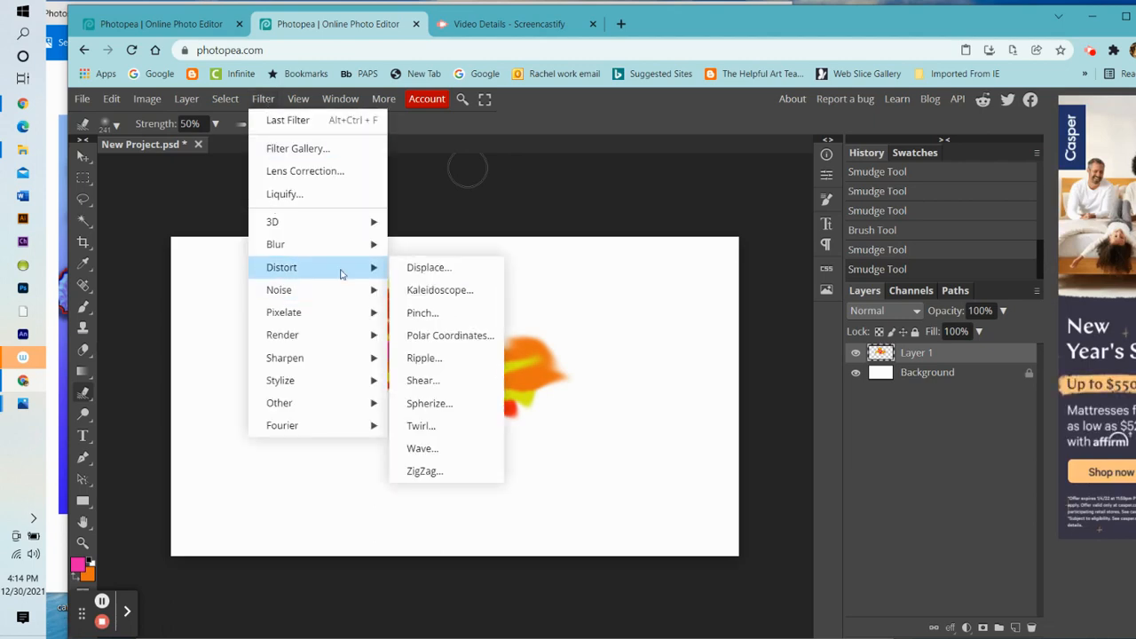
left_click(446, 291)
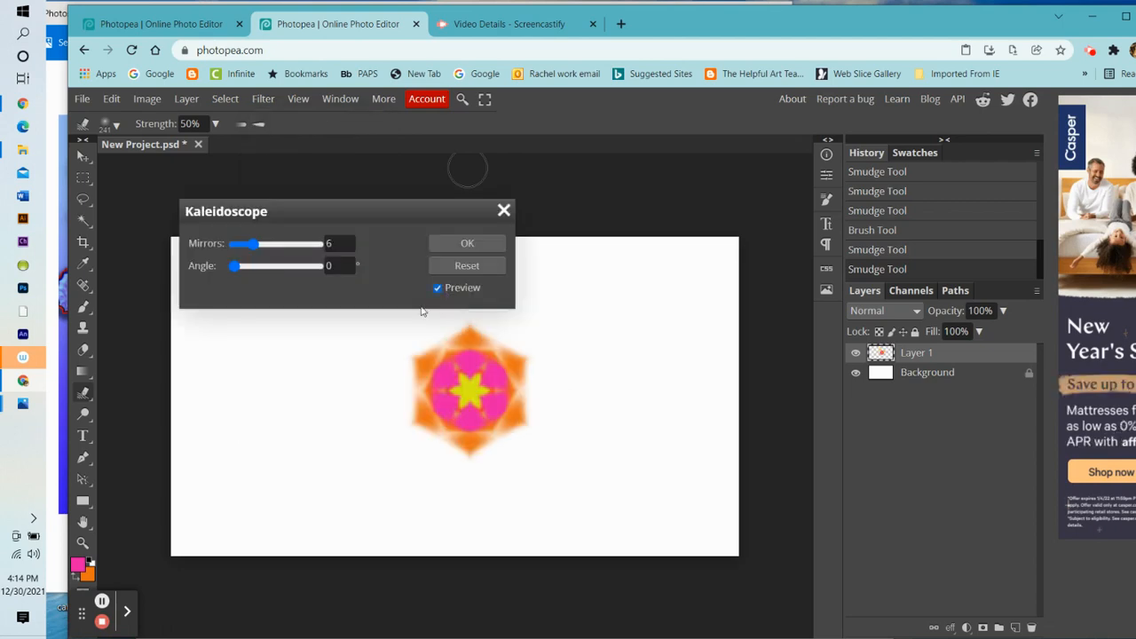
left_click_drag(254, 244, 311, 248)
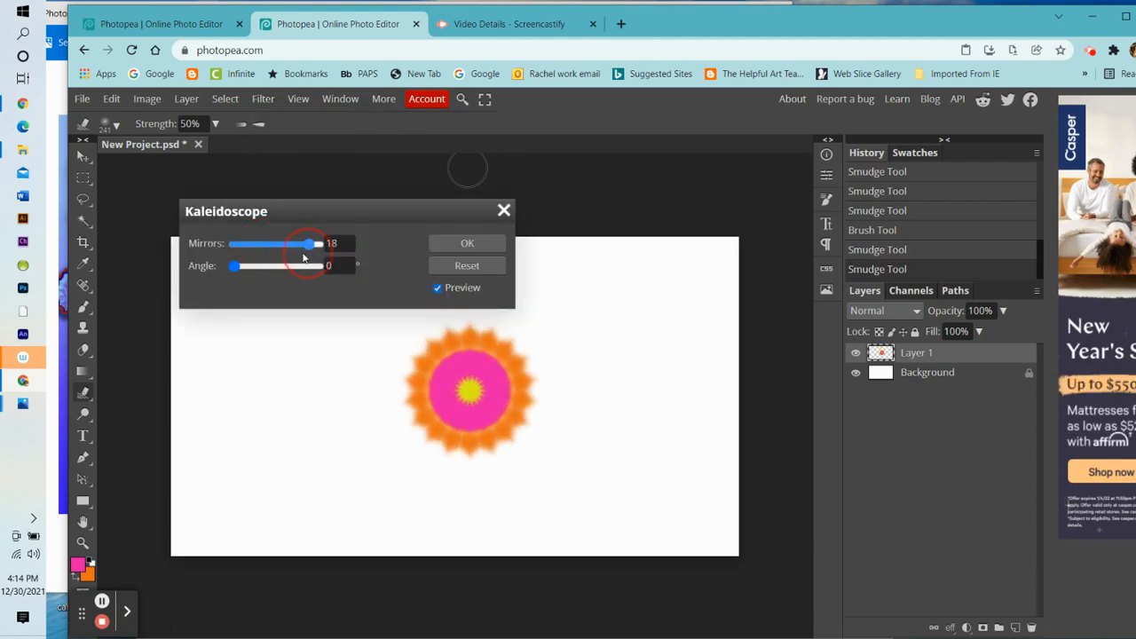
left_click_drag(236, 268, 302, 287)
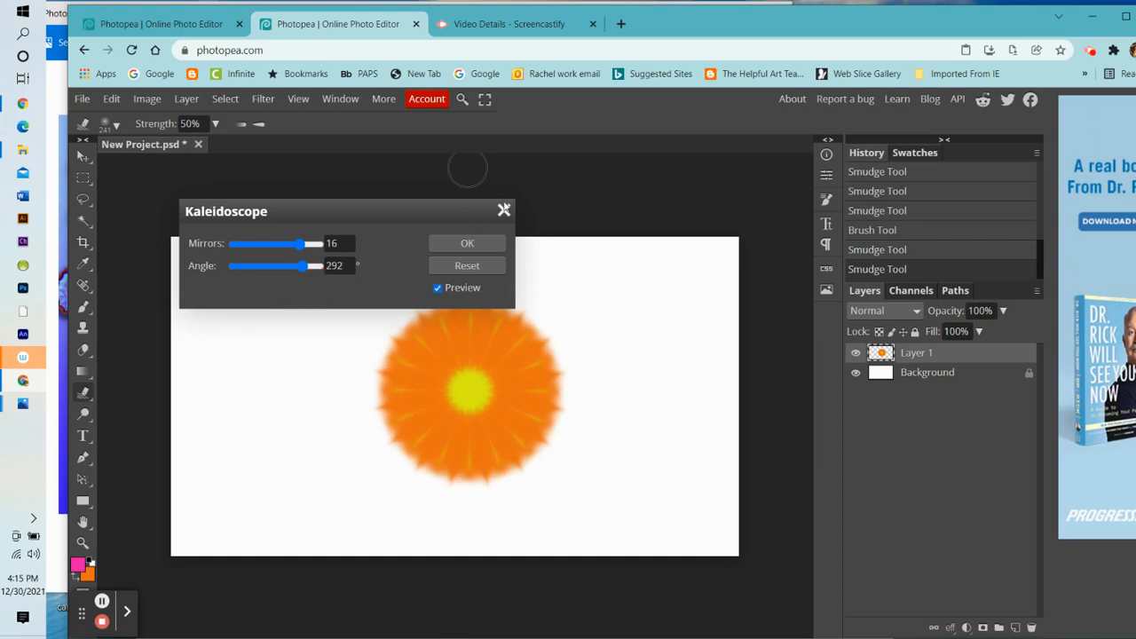
left_click(505, 210)
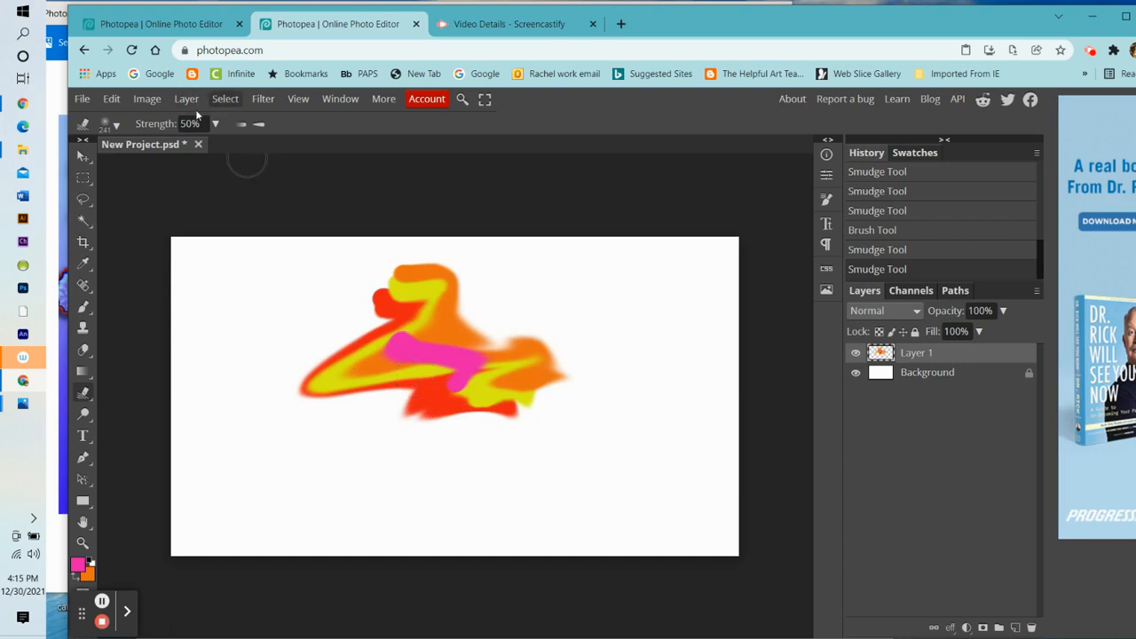
Step: Scale the artwork on Layer 1 down to about 72% width and 73% height
left_click(112, 99)
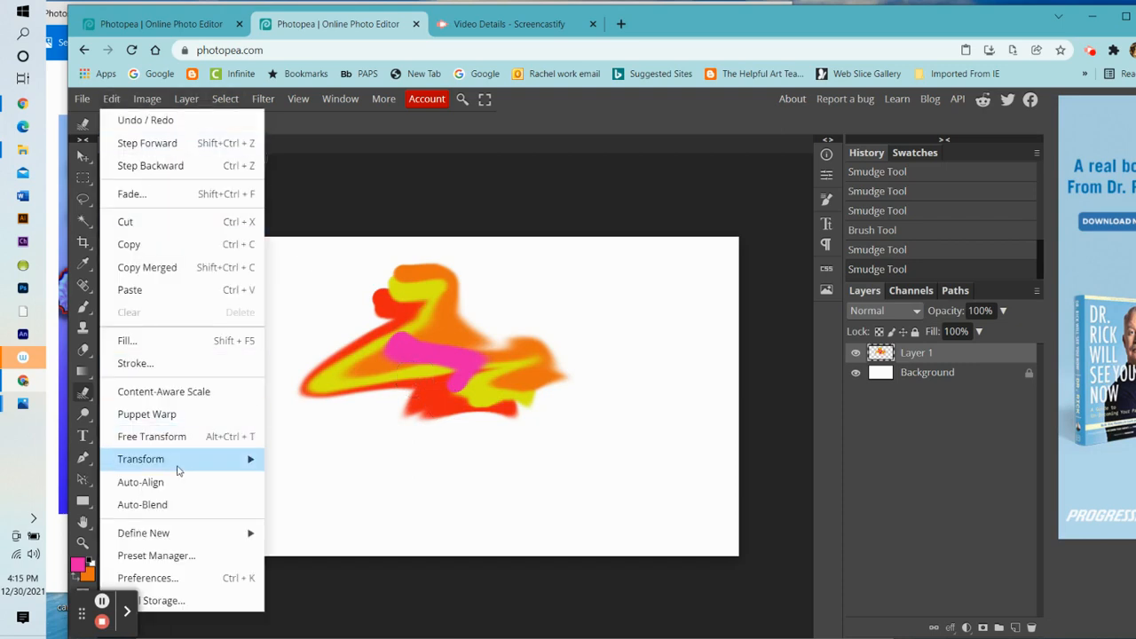
mouse_move(253, 459)
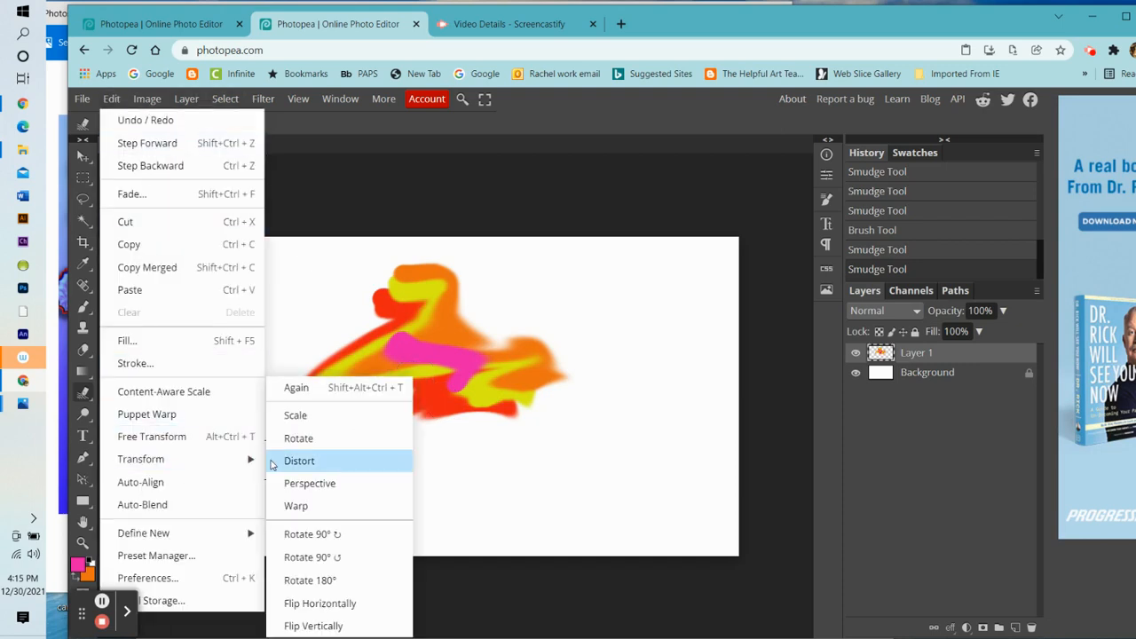
left_click(331, 414)
left_click_drag(292, 260, 373, 304)
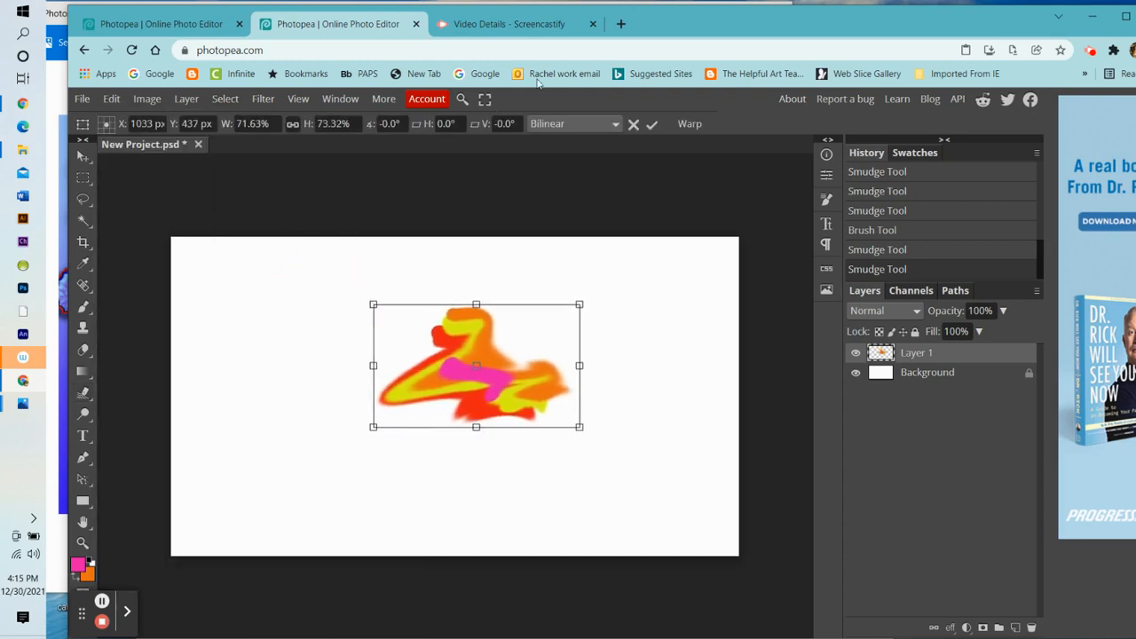
left_click(652, 125)
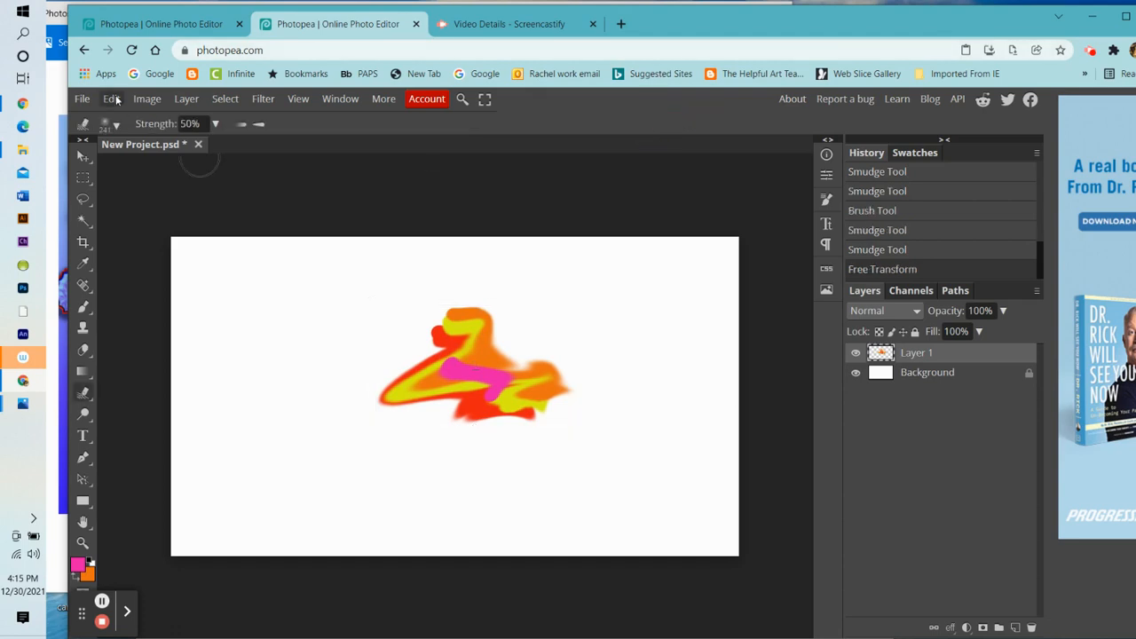
Step: Try the Kaleidoscope filter on the reduced artwork with 7 mirrors and an angle of 216°, and discard it
left_click(271, 99)
mouse_move(317, 267)
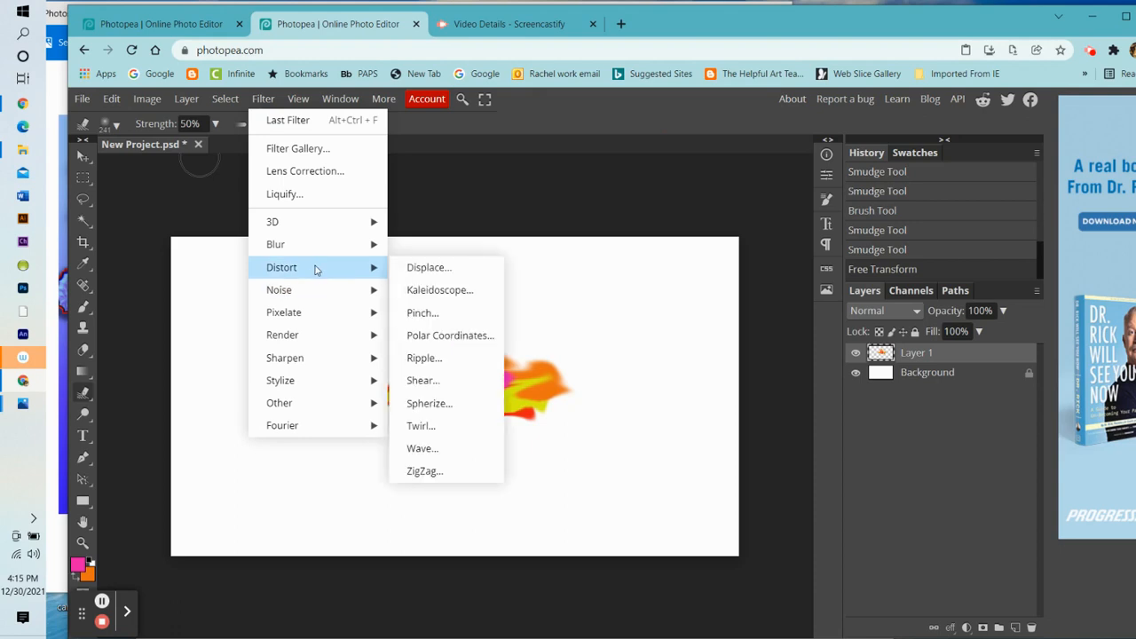
left_click(460, 296)
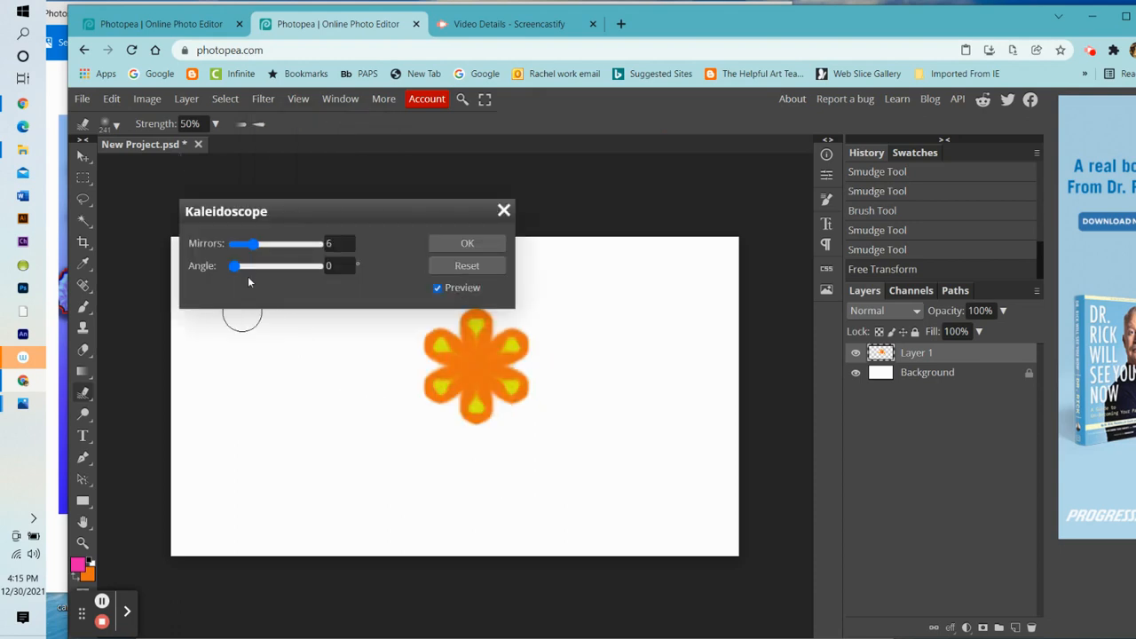
left_click_drag(237, 271, 270, 292)
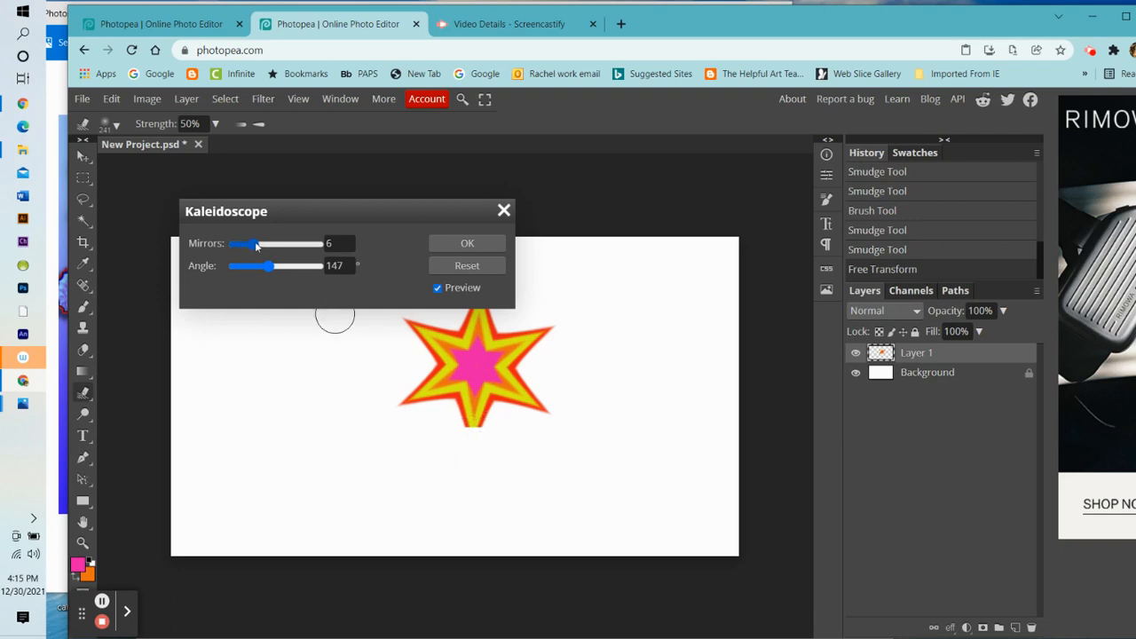
left_click_drag(255, 245, 287, 286)
left_click_drag(272, 243, 285, 277)
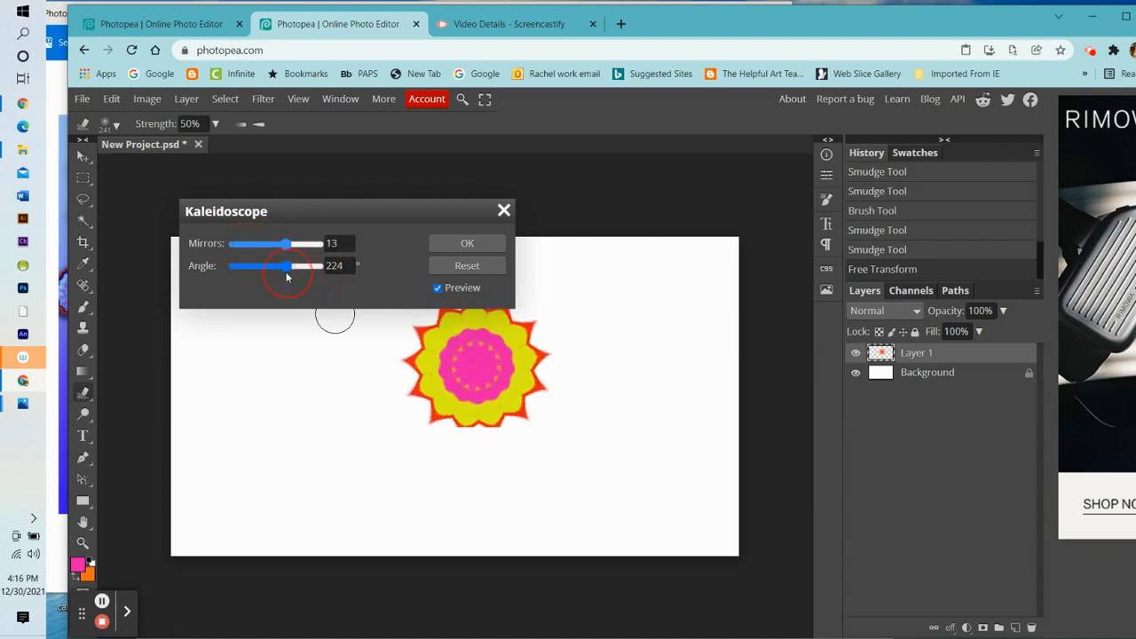
left_click_drag(359, 225, 739, 213)
left_click_drag(642, 254, 645, 292)
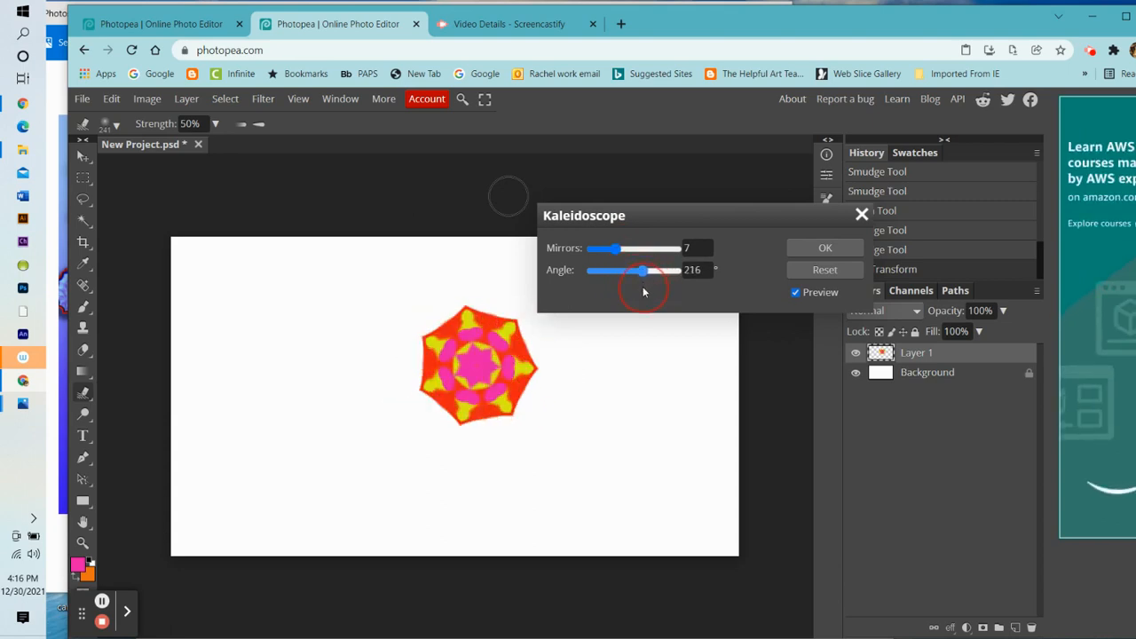
left_click(862, 215)
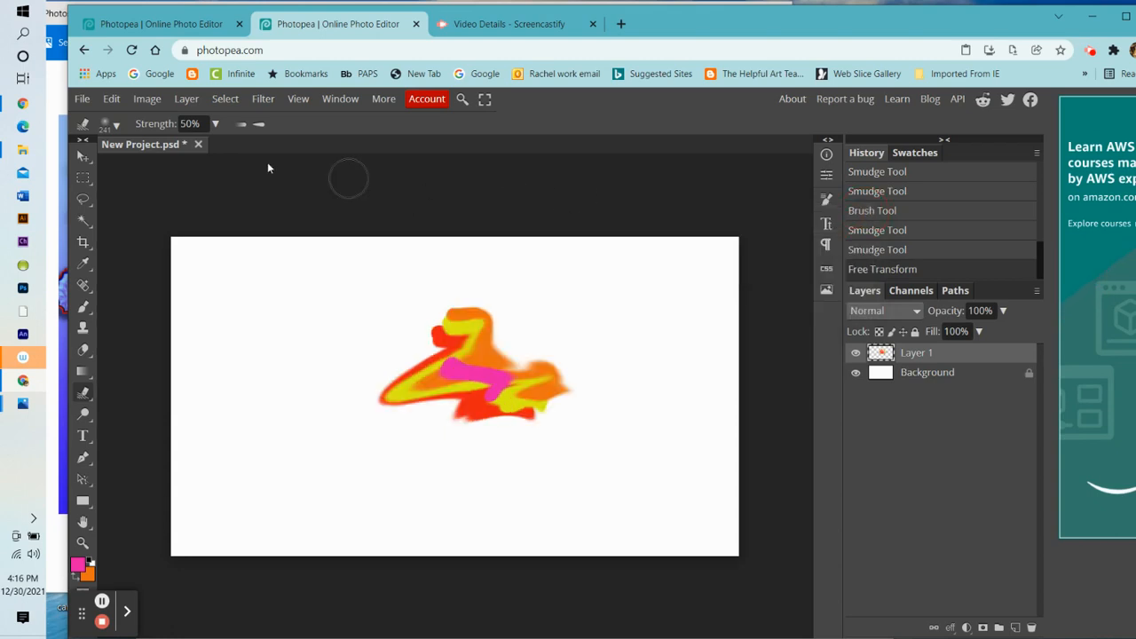
Step: Scale the artwork on Layer 1 down again to about 52% width and 75% height
left_click(111, 99)
mouse_move(215, 459)
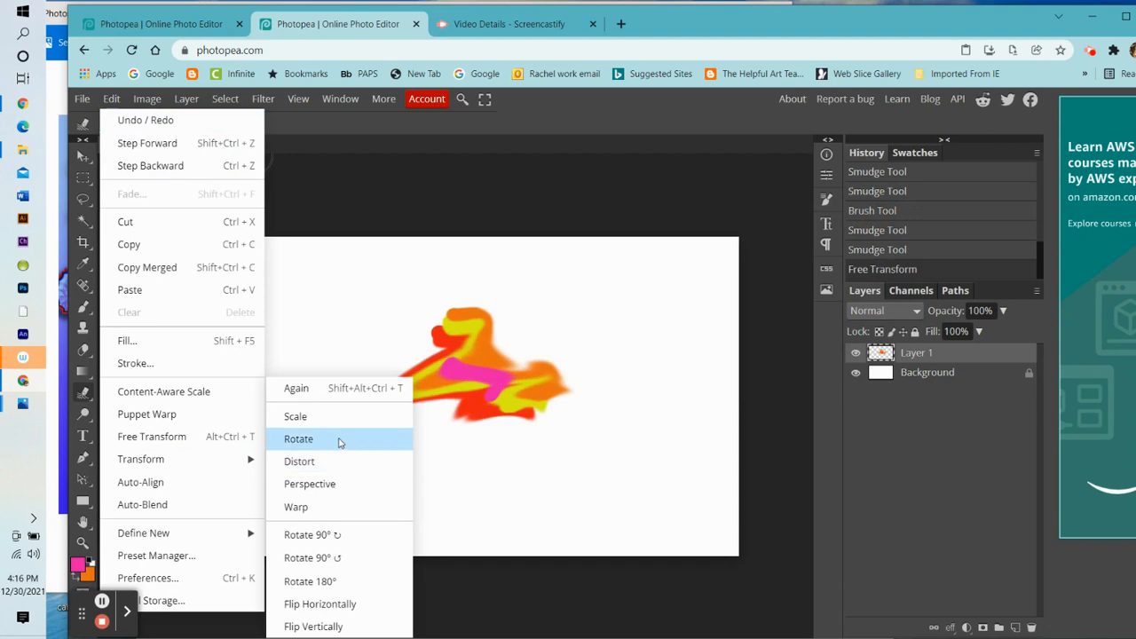
left_click(340, 416)
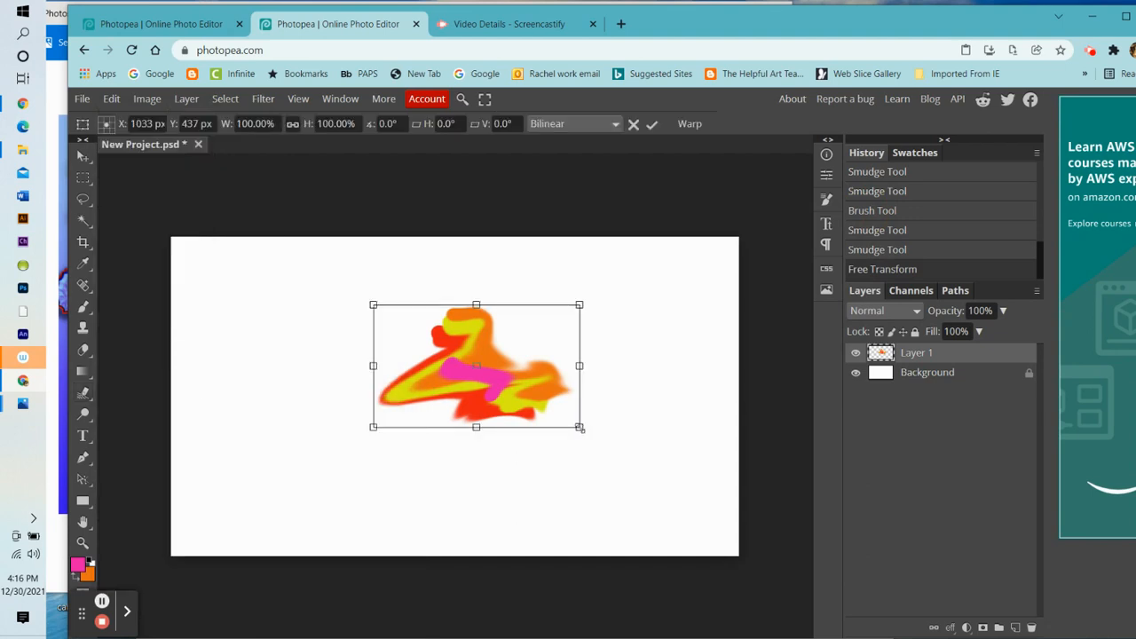
left_click_drag(580, 428, 481, 342)
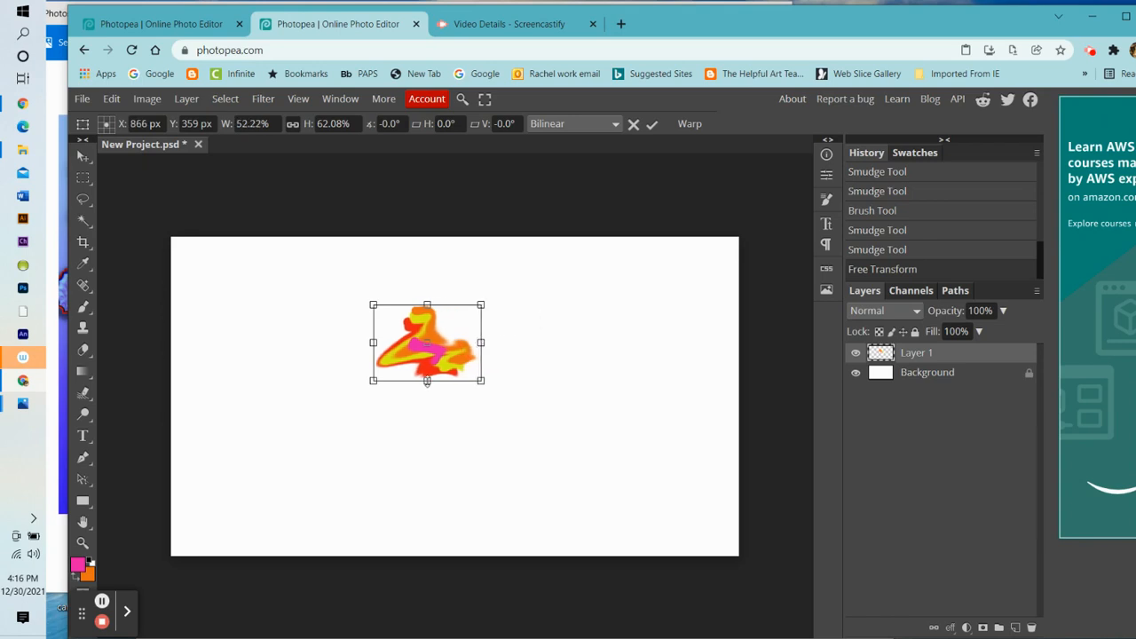
left_click_drag(427, 382, 427, 396)
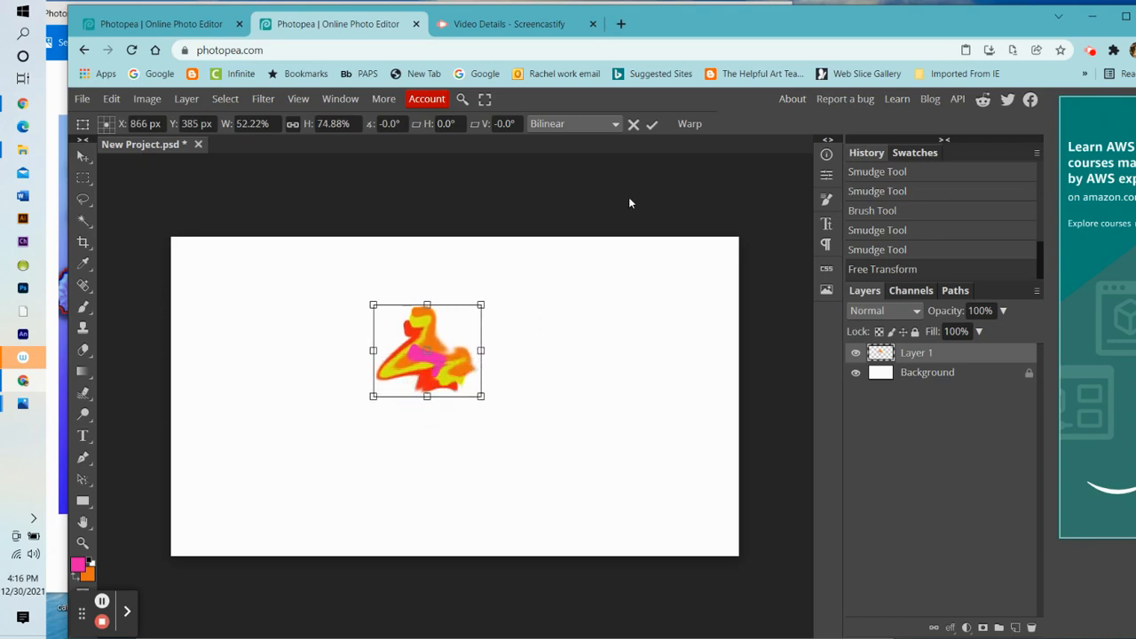
left_click(654, 125)
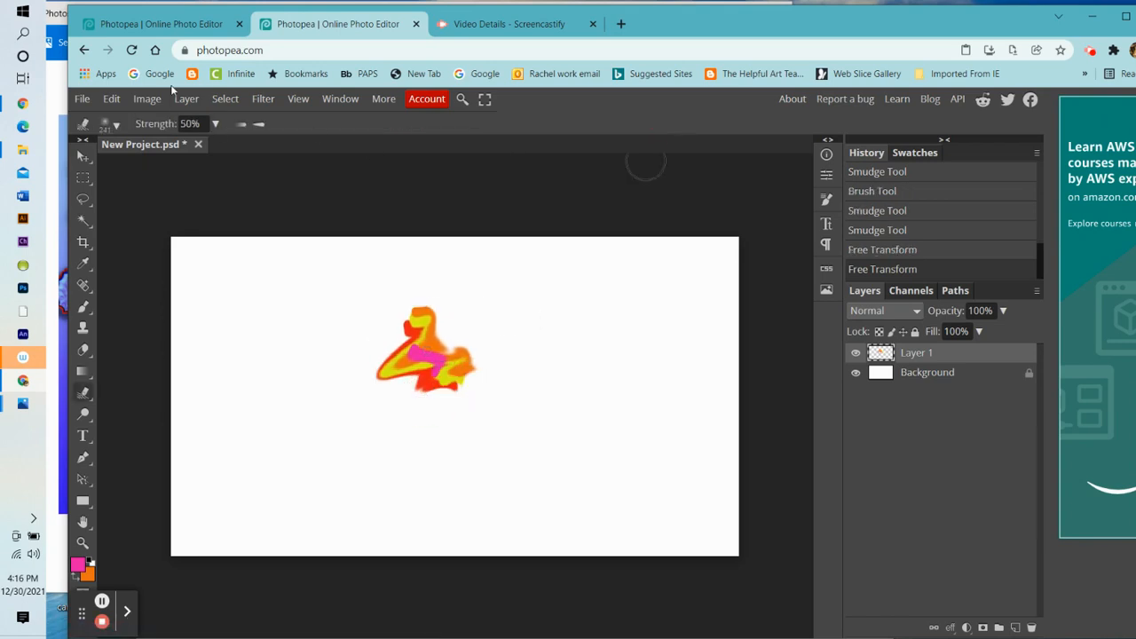
Step: Apply the Kaleidoscope filter to the artwork on Layer 1 with 14 mirrors and an angle of 142°
left_click(262, 100)
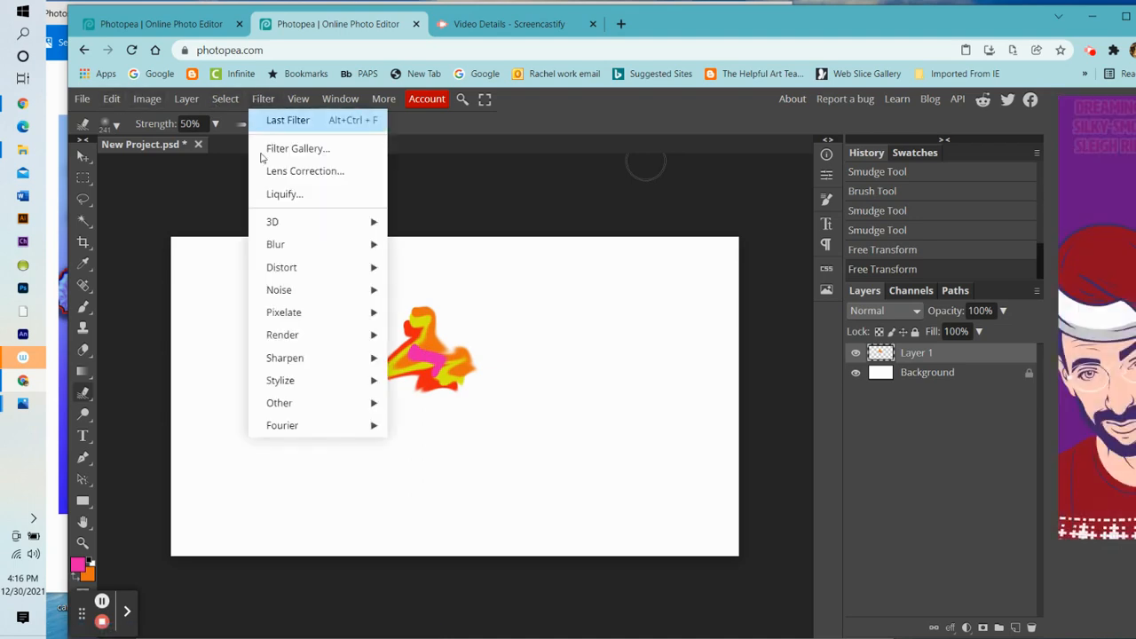
mouse_move(355, 268)
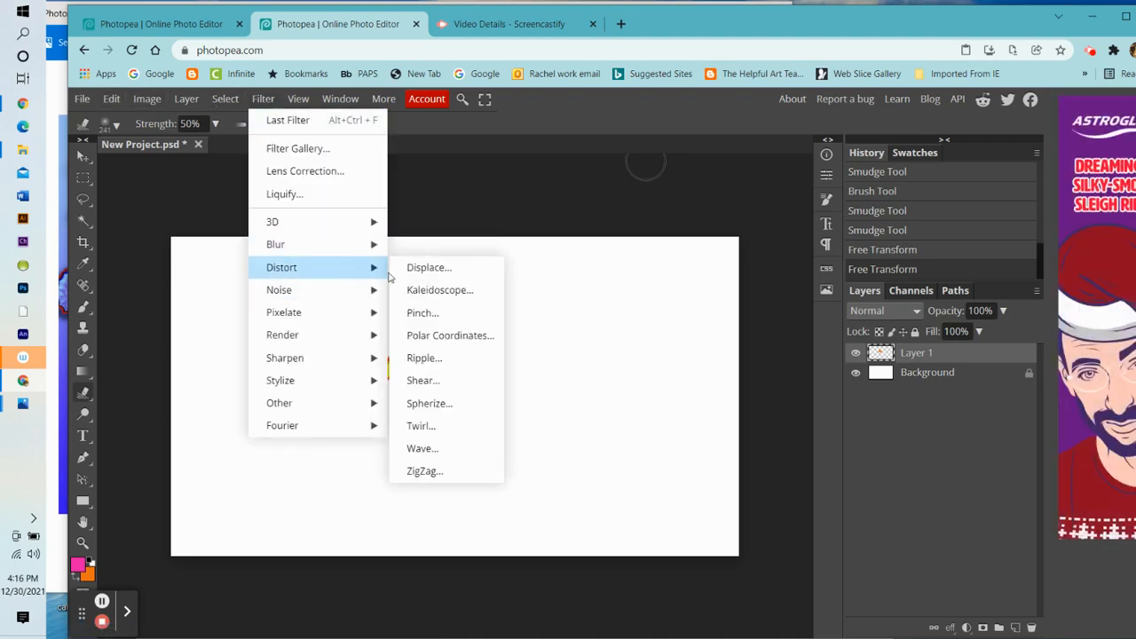
left_click(418, 294)
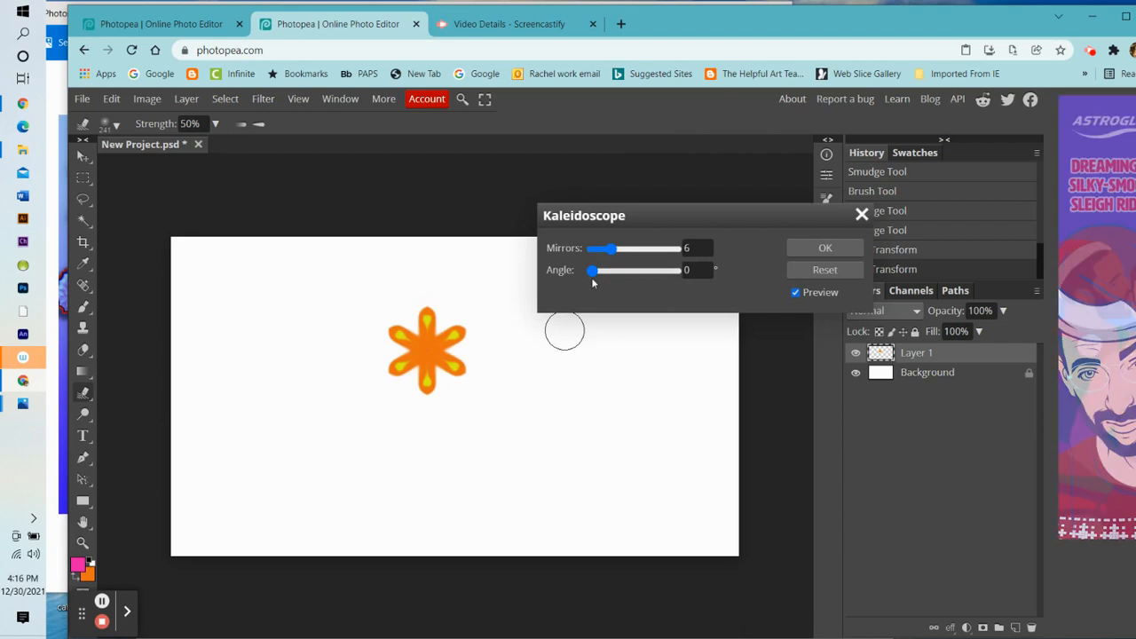
left_click_drag(592, 274, 624, 304)
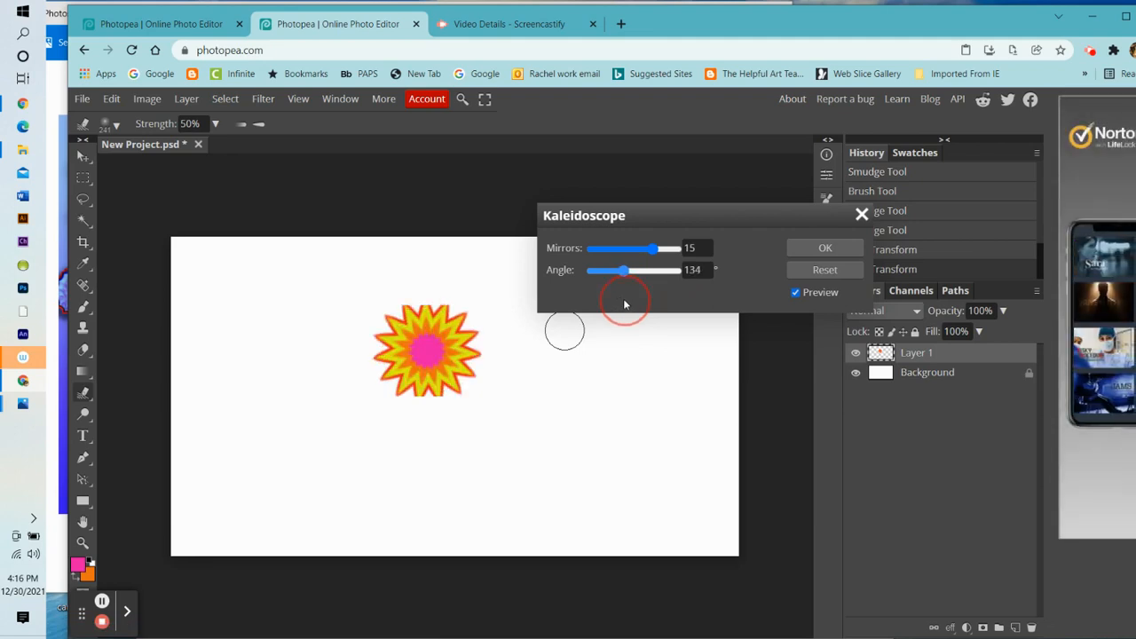
left_click_drag(654, 249, 626, 279)
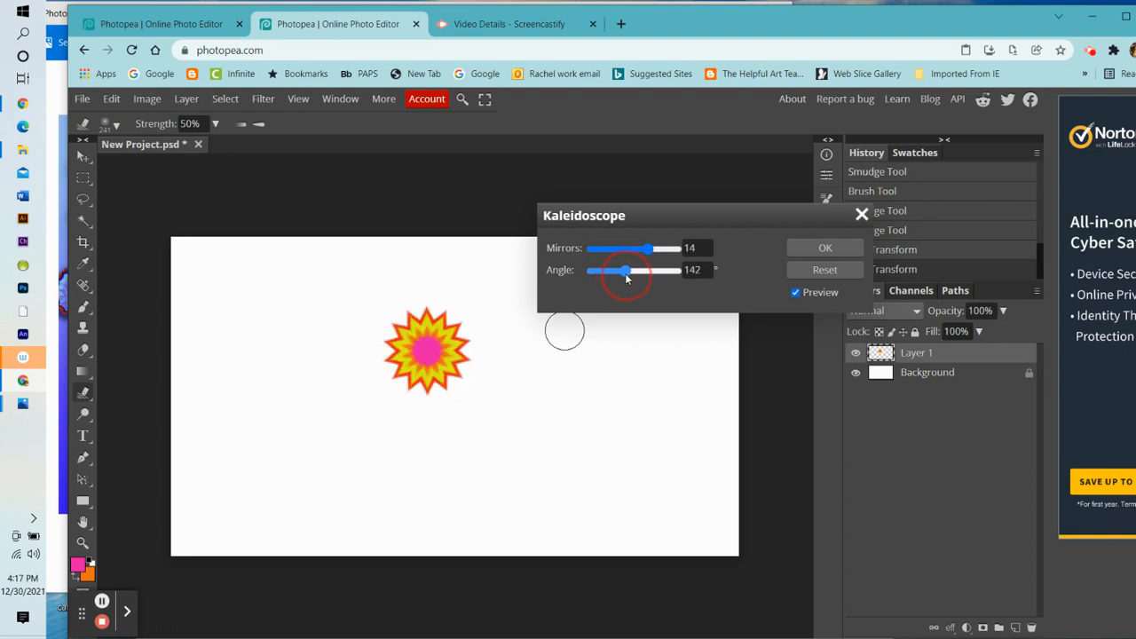
left_click(809, 248)
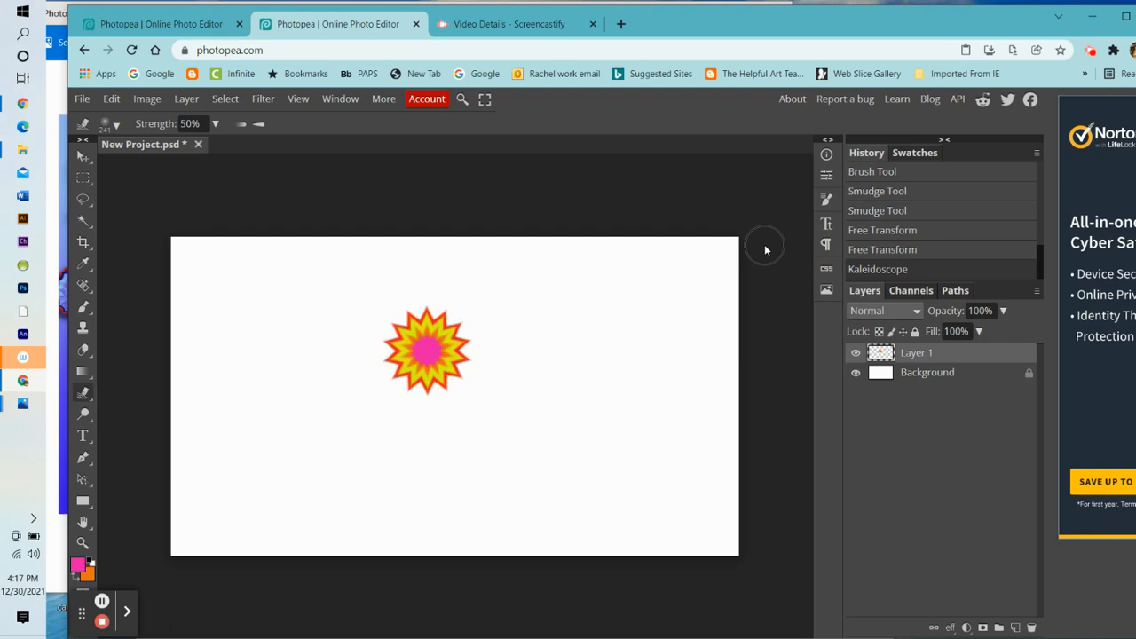
Step: Scale the kaleidoscope flower on Layer 1 up to about 225% width and 223% height
left_click(111, 99)
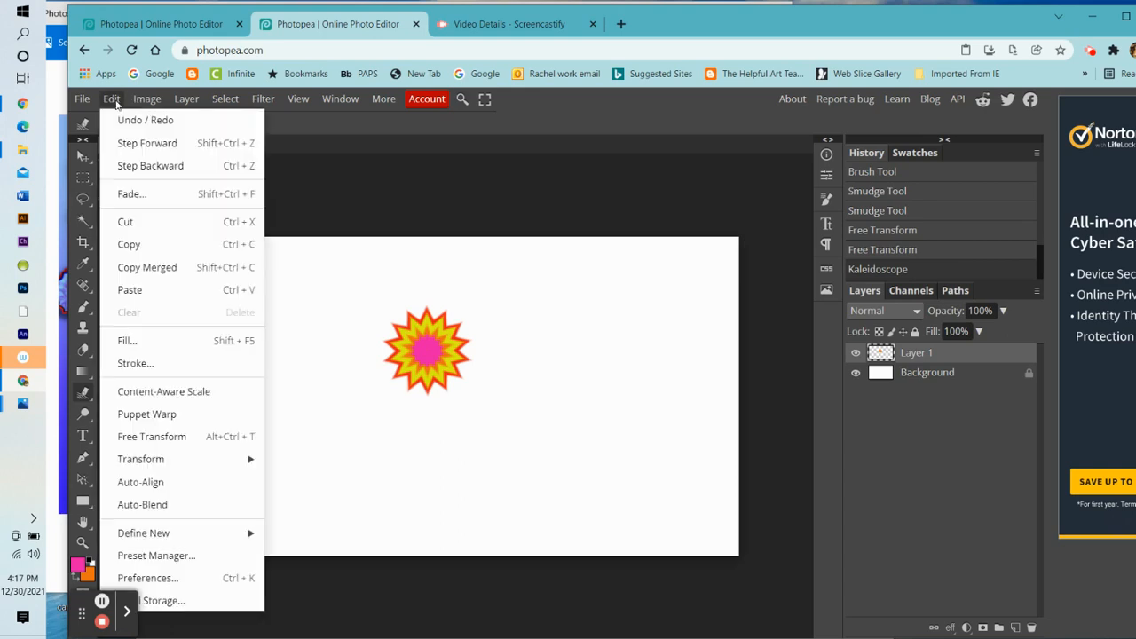
mouse_move(246, 459)
left_click(356, 414)
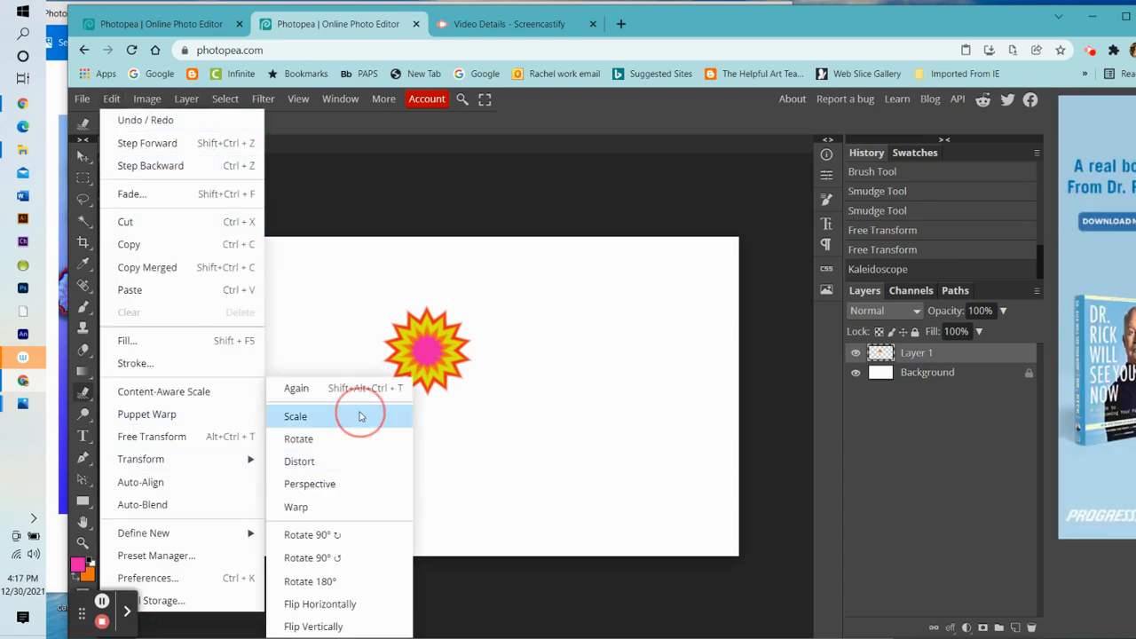
left_click_drag(478, 398, 597, 503)
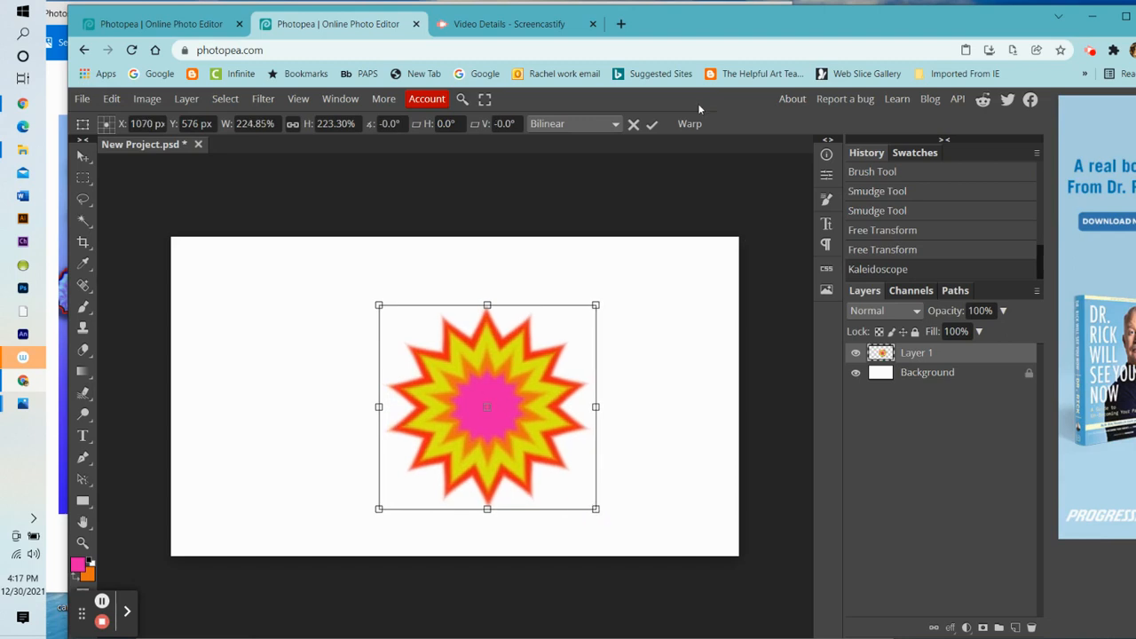
left_click(652, 124)
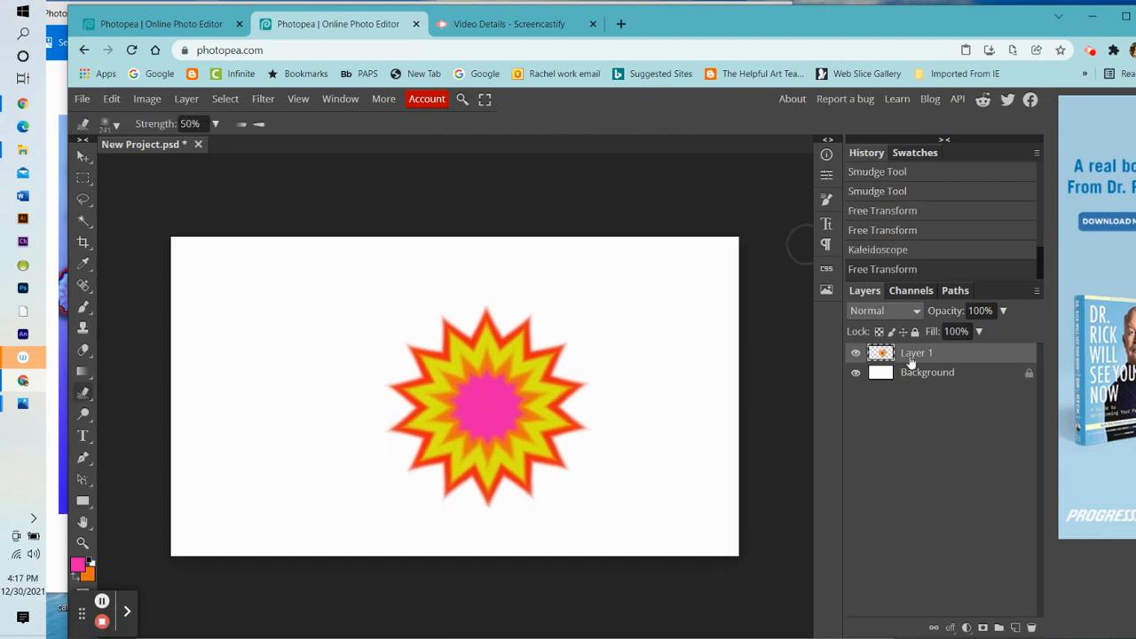
Step: Give Layer 1 the layer styles Bevel and Emboss with Contour and Texture, Drop Shadow and Inner Shadow
right_click(918, 355)
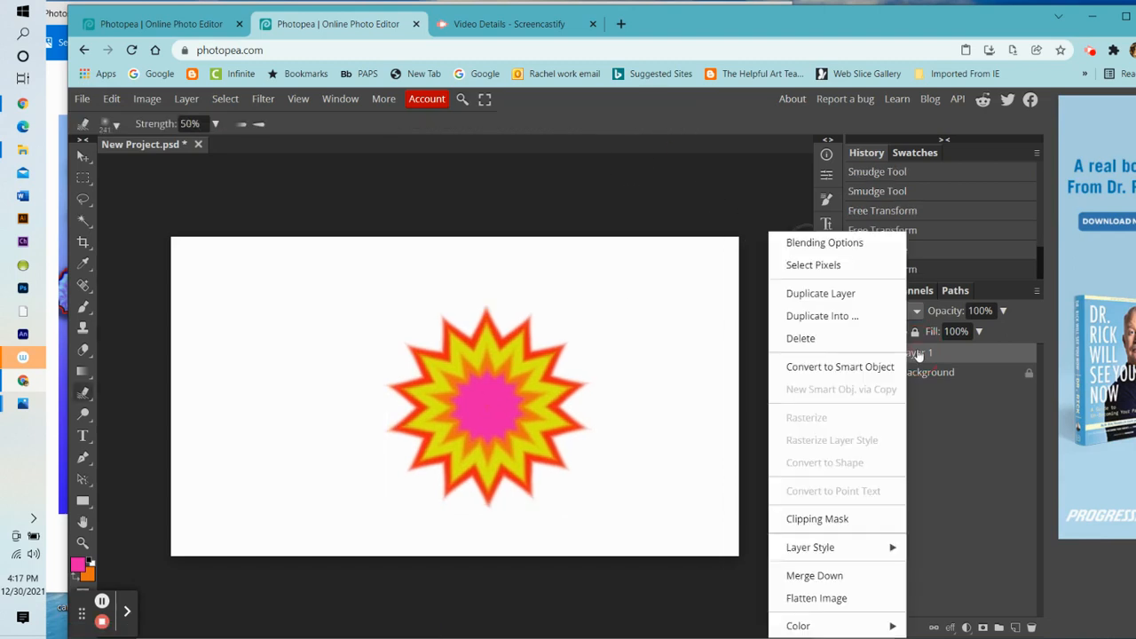
left_click(870, 244)
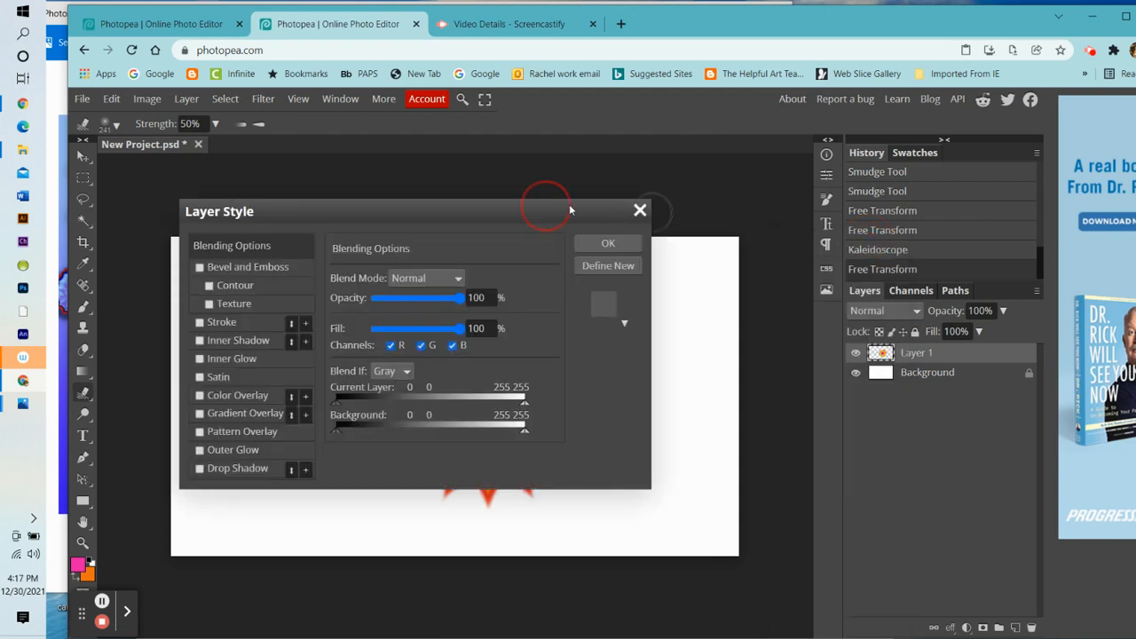
left_click_drag(570, 210, 1022, 142)
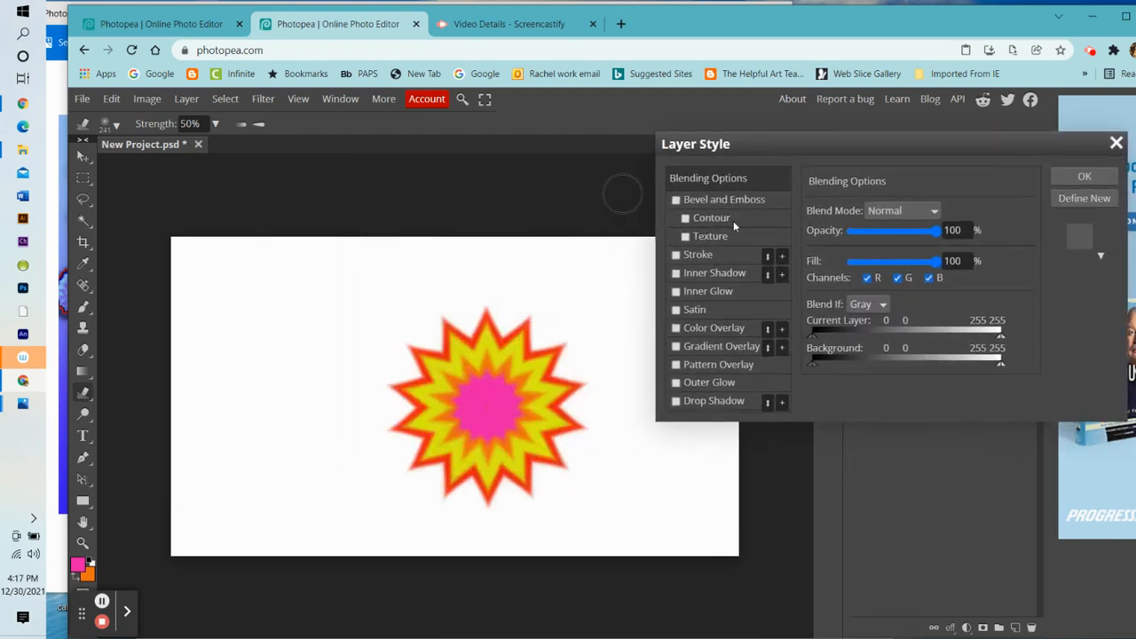
left_click(677, 201)
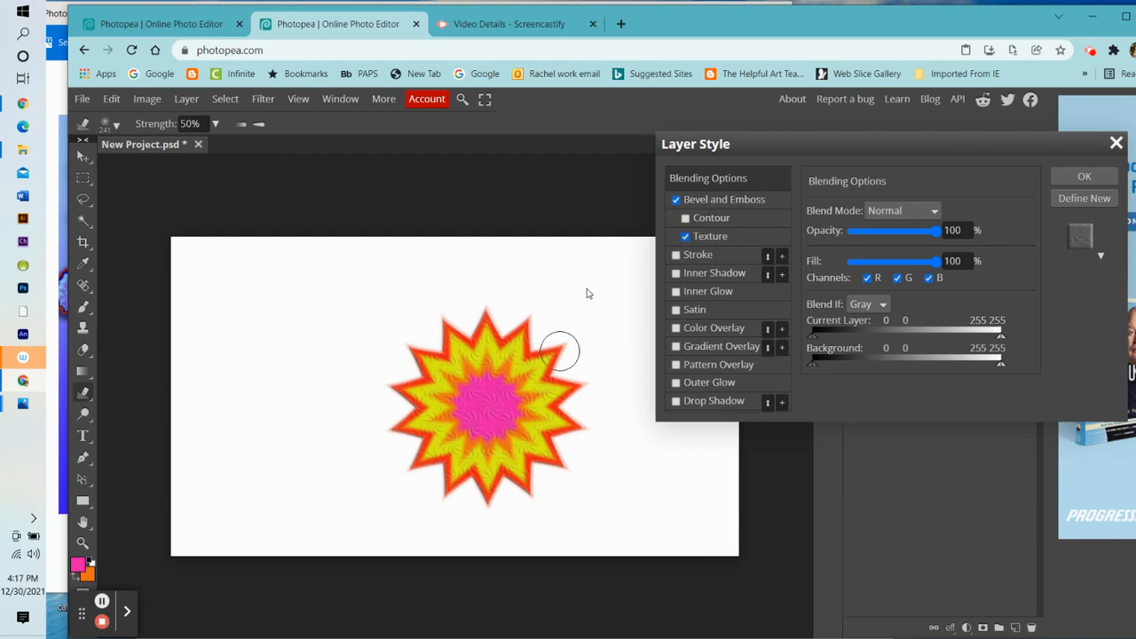
left_click(688, 220)
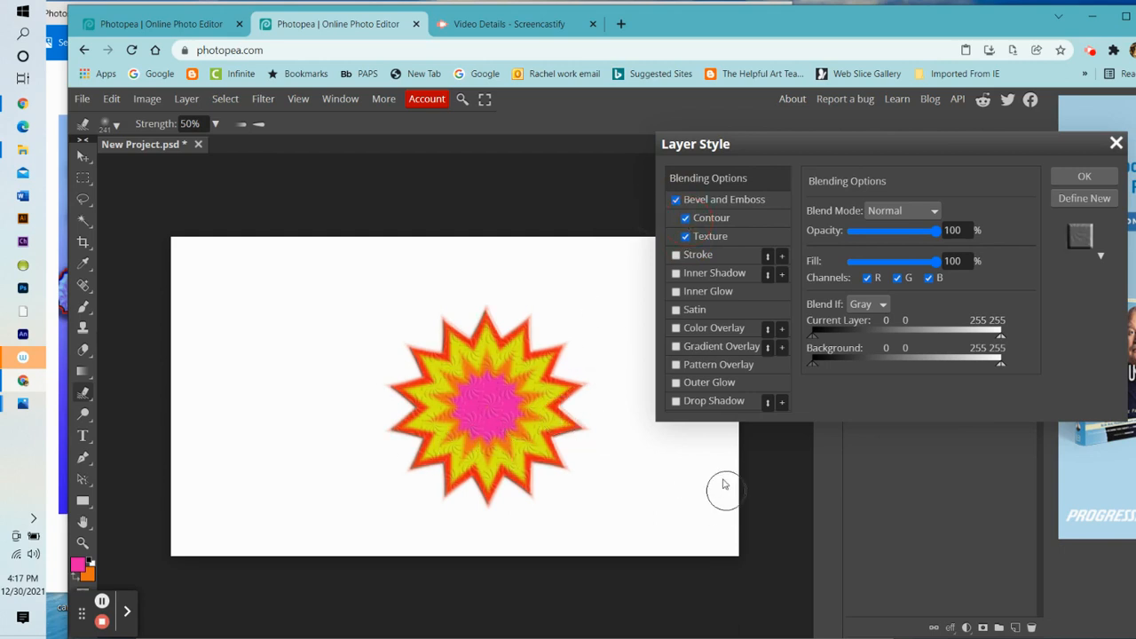
left_click(678, 402)
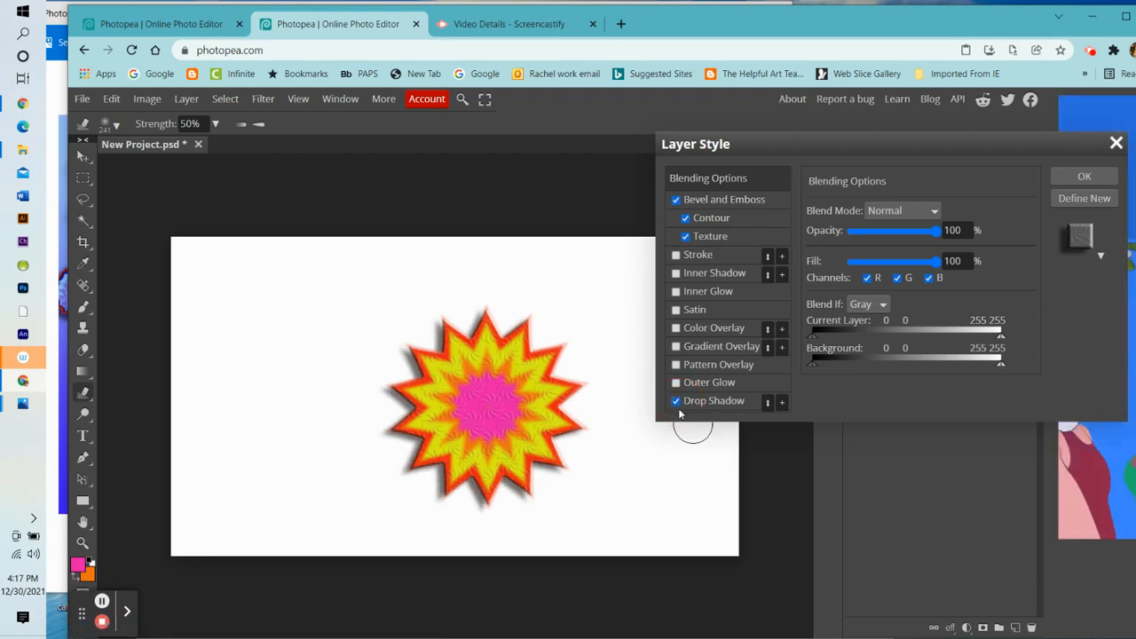
left_click(676, 275)
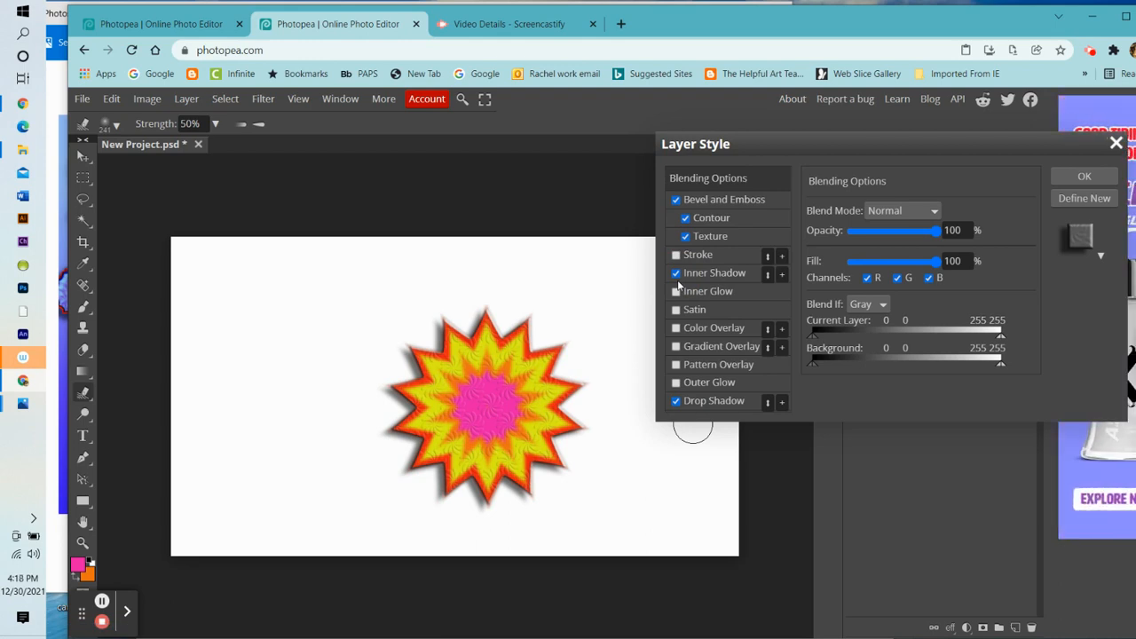
left_click(1077, 178)
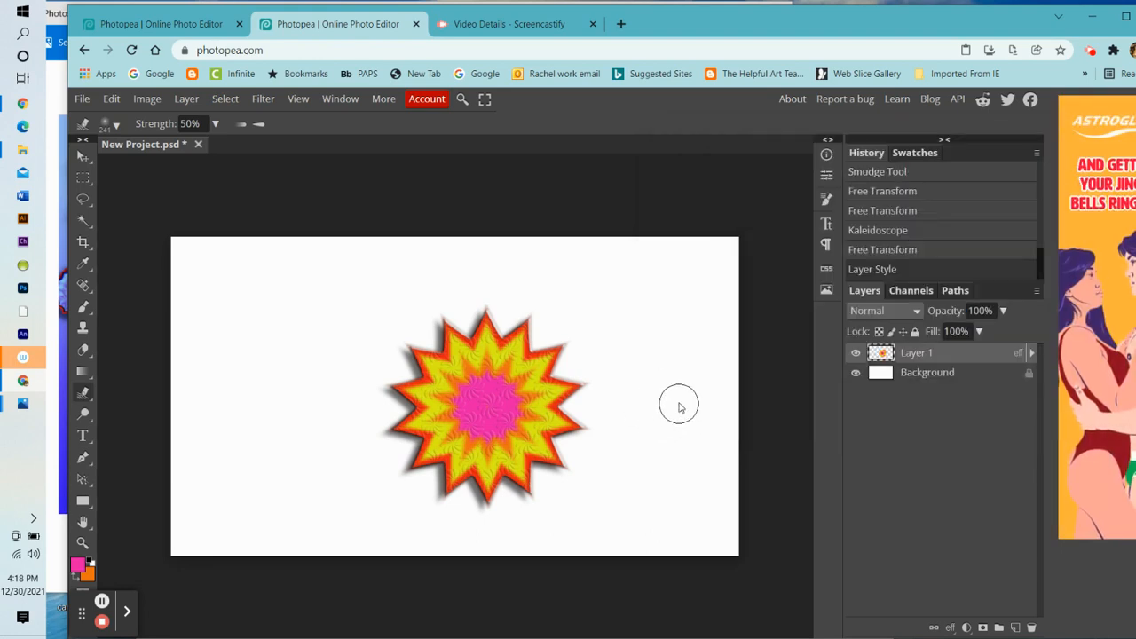
Step: Add a new empty layer above Layer 1
left_click(185, 99)
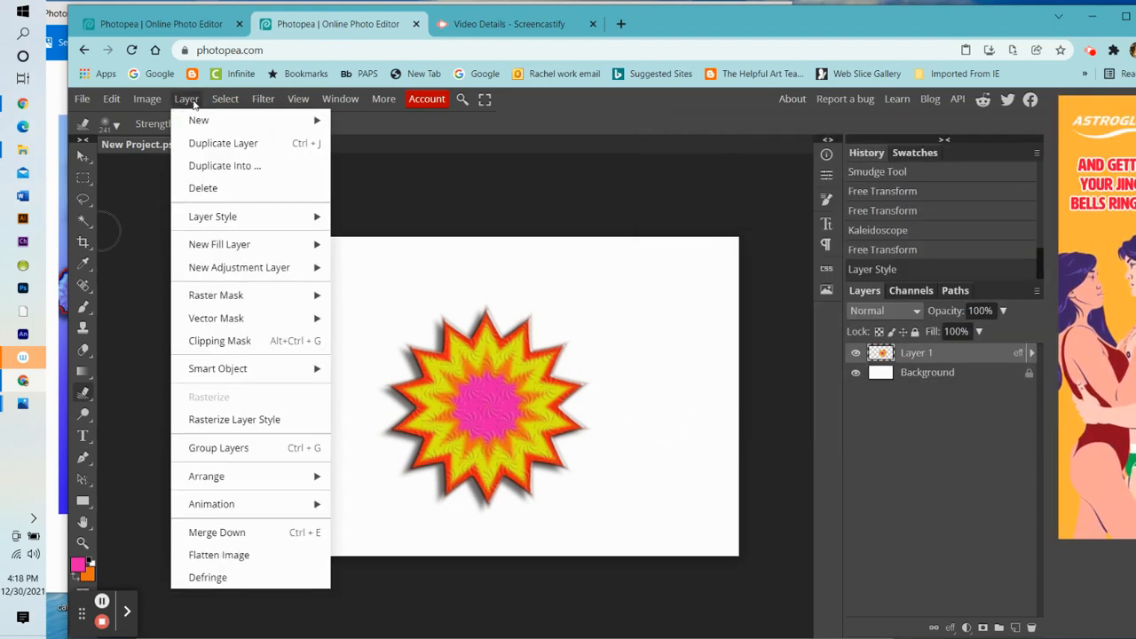
mouse_move(213, 120)
left_click(383, 120)
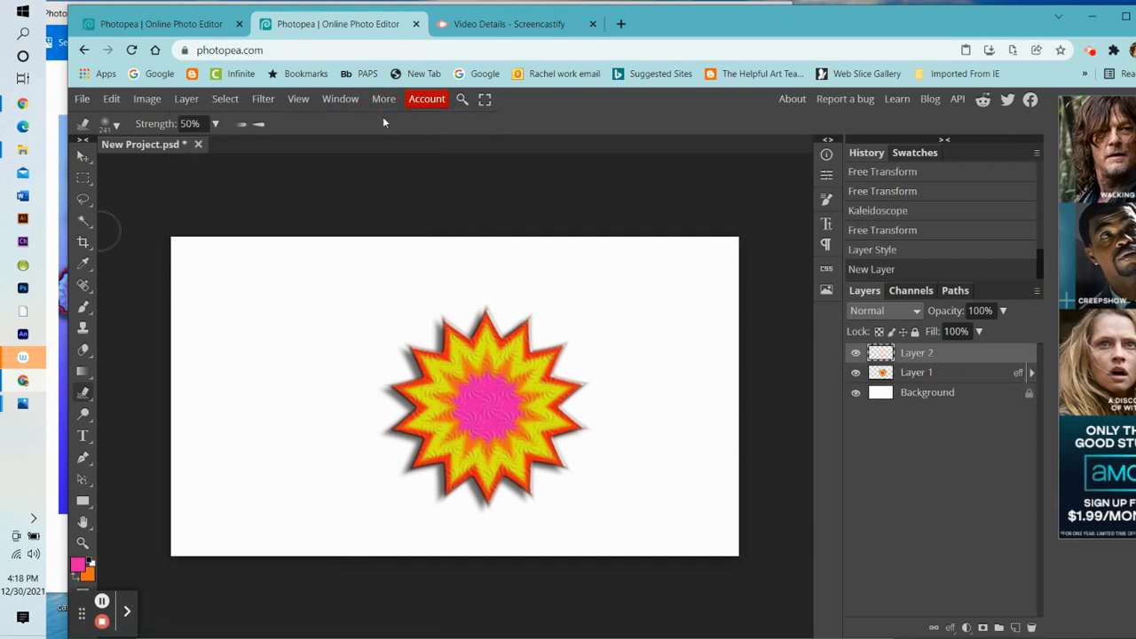
Step: Paint a zigzag brush stroke in blue 341ae9 on the new layer, in the empty area to the flower's upper left
left_click(79, 566)
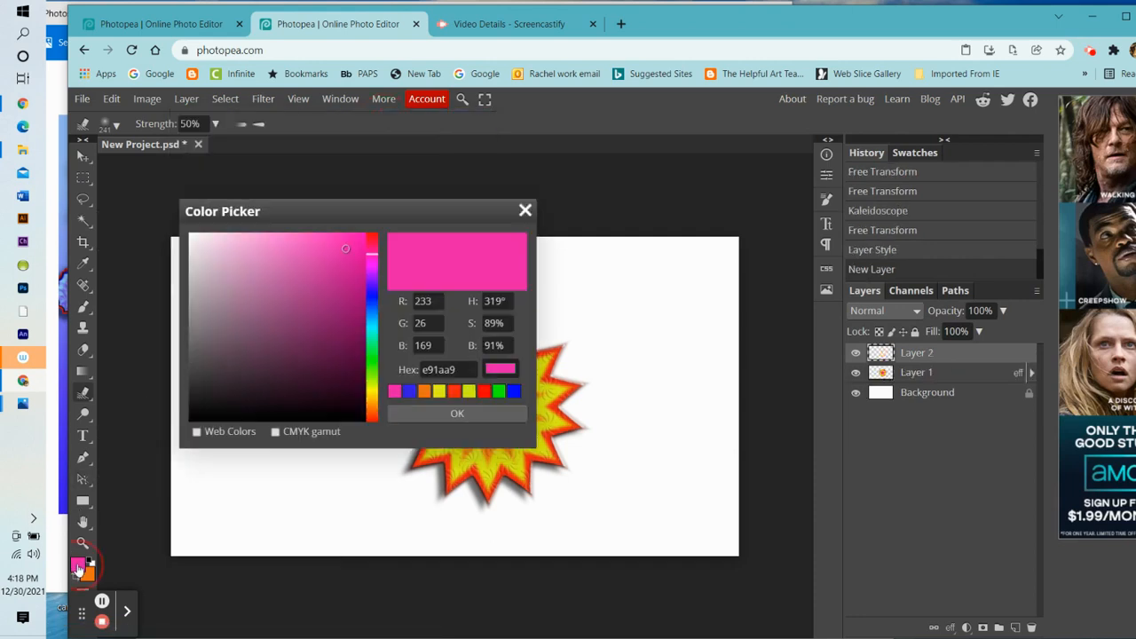
left_click(406, 393)
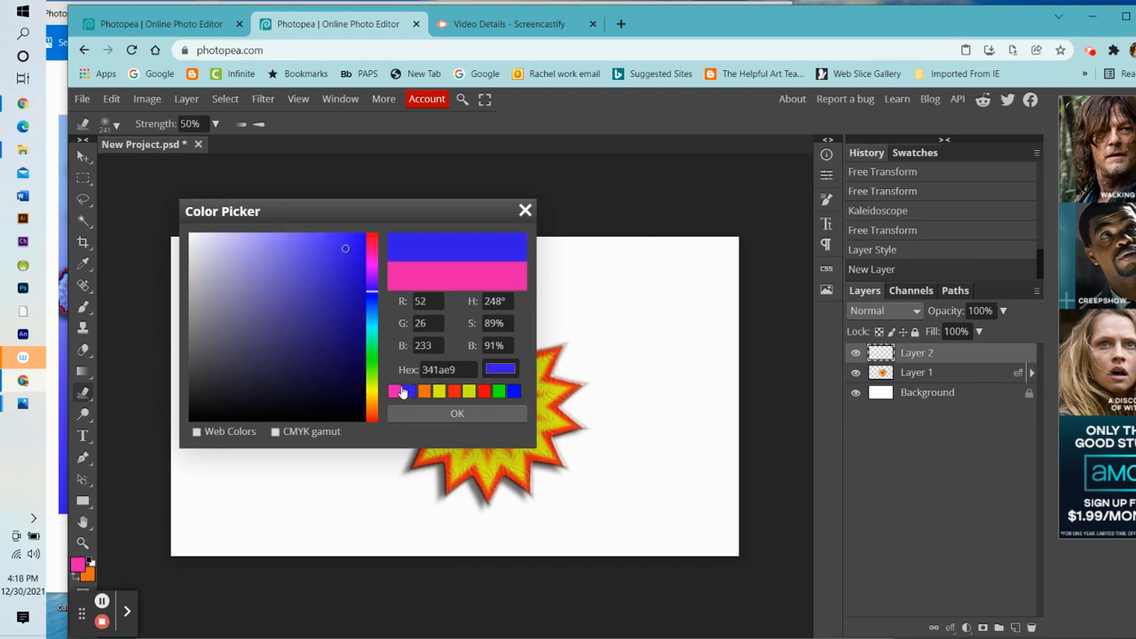
left_click(457, 412)
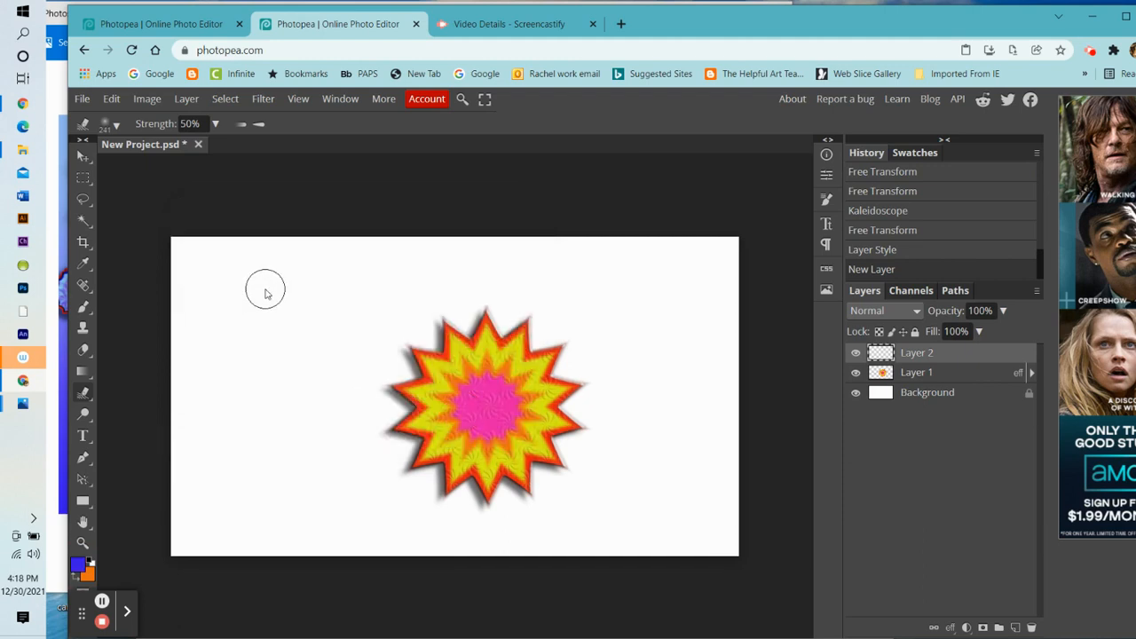
left_click(84, 308)
mouse_move(254, 287)
left_mouse_down()
mouse_move(237, 319)
mouse_move(289, 307)
mouse_move(270, 348)
mouse_move(293, 380)
left_mouse_up()
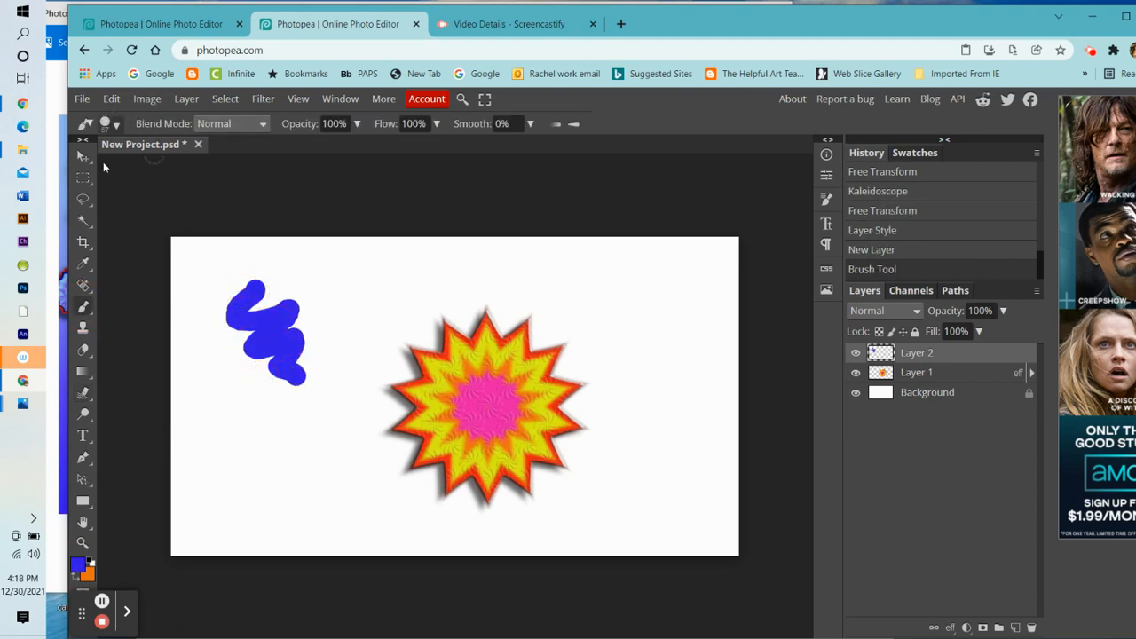
Step: Paint light blue strokes over the blue zigzag with the brush hardness set to 0%
left_click(78, 566)
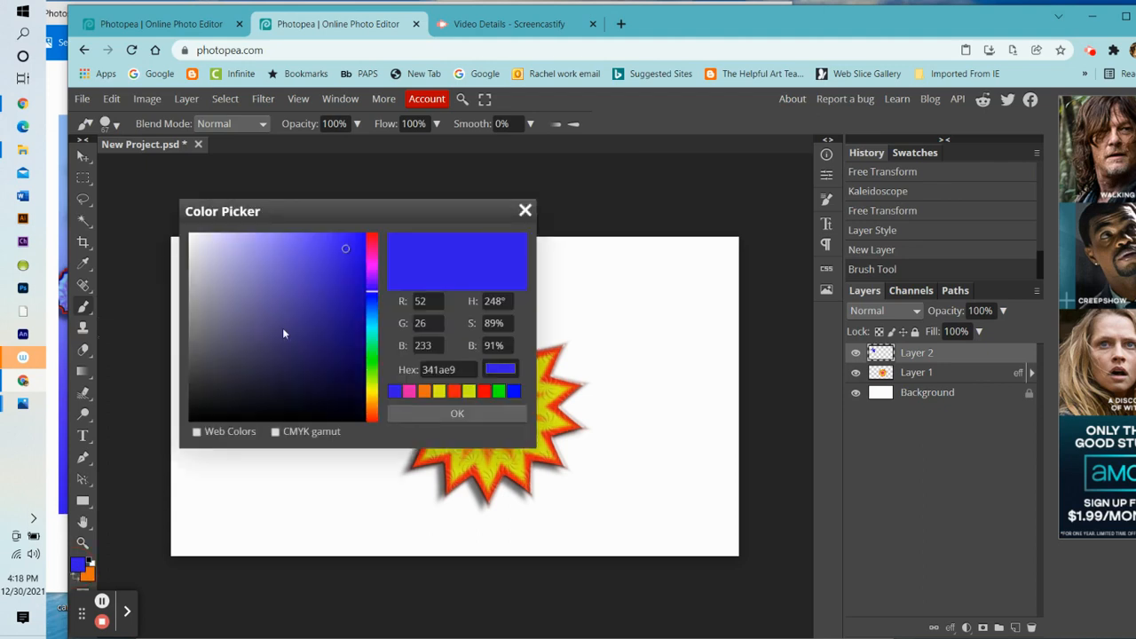
left_click(375, 324)
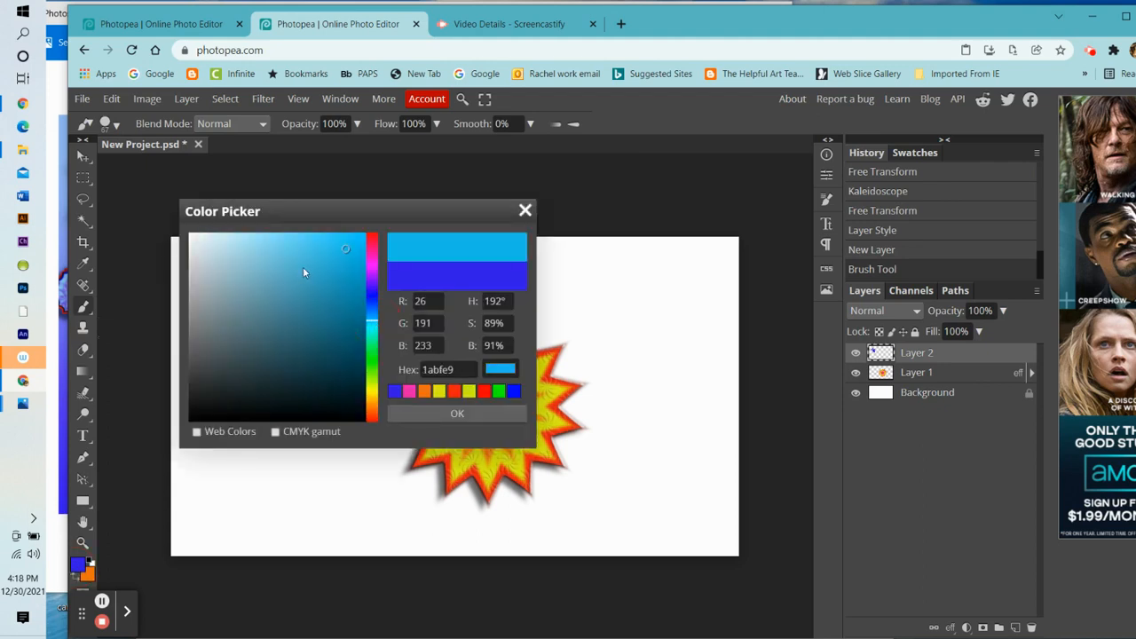
left_click(306, 258)
left_click(474, 415)
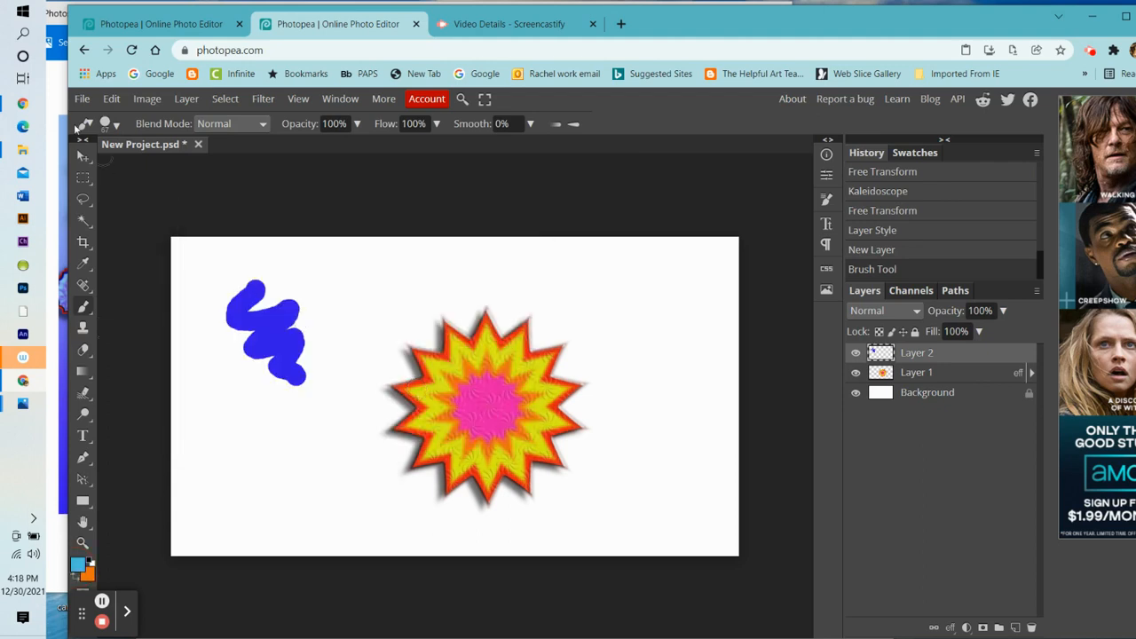
left_click(118, 126)
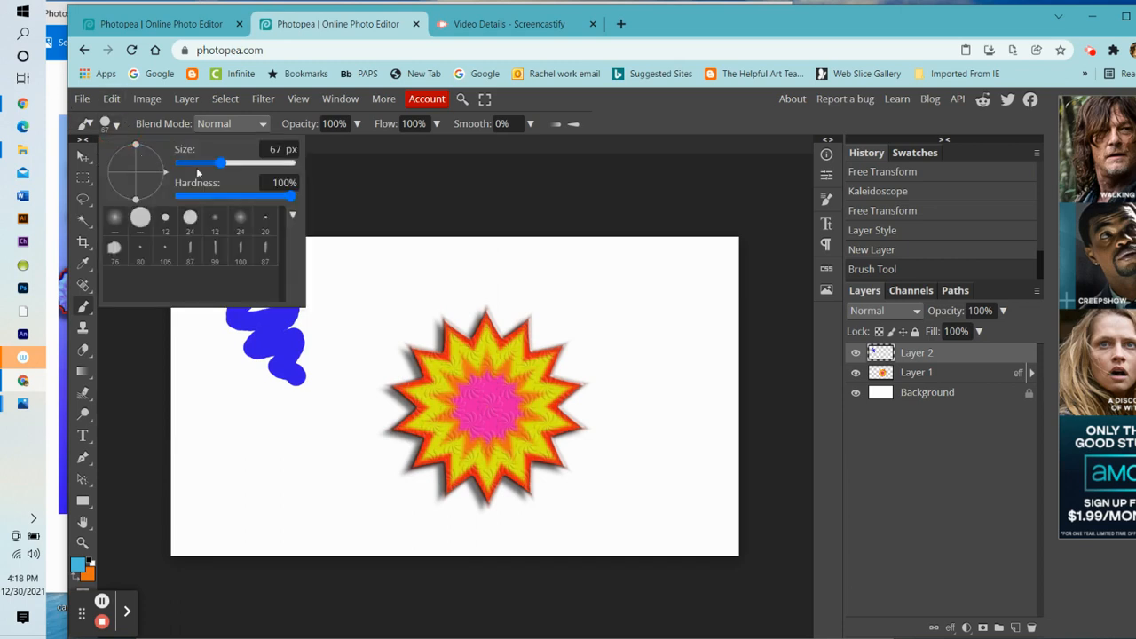
left_click_drag(291, 195, 229, 196)
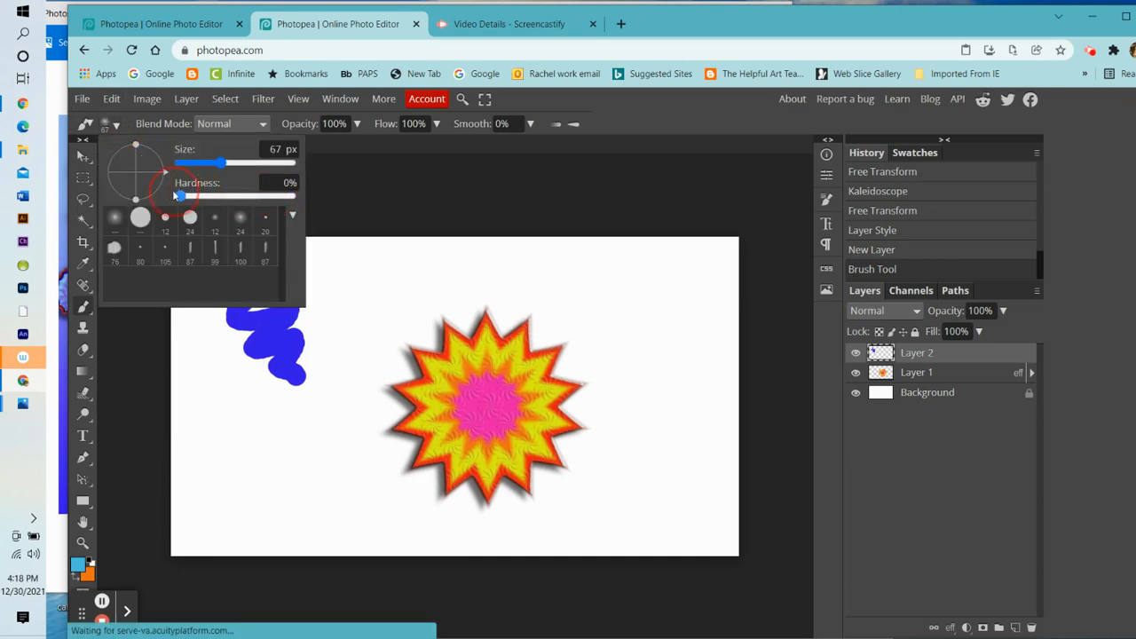
left_click(361, 192)
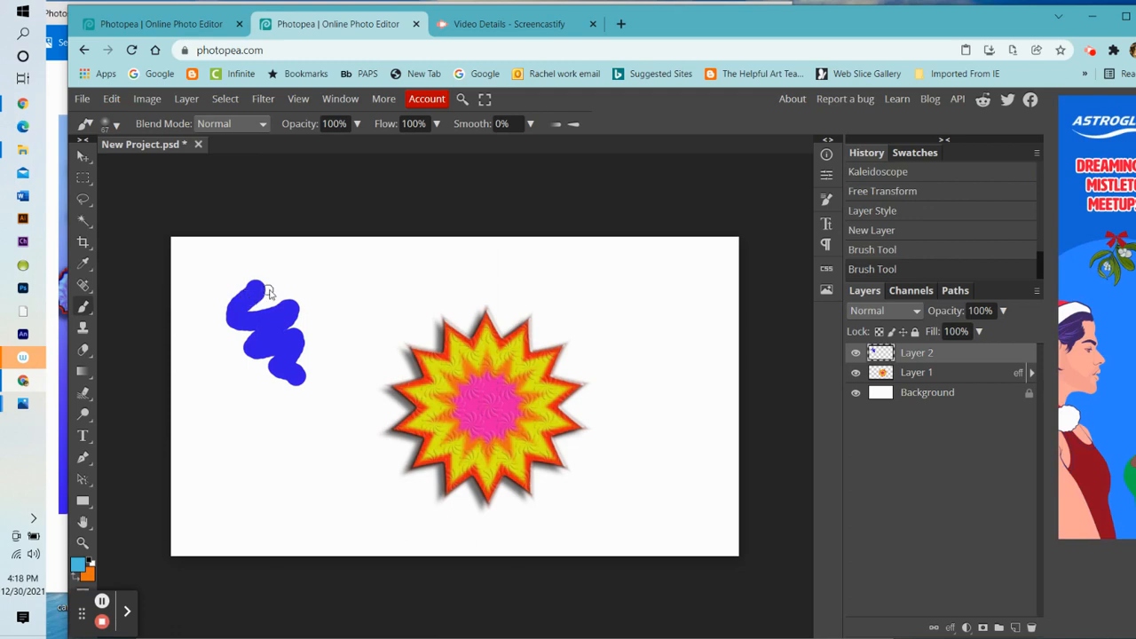
mouse_move(266, 290)
left_mouse_down()
mouse_move(264, 304)
mouse_move(286, 317)
mouse_move(297, 346)
mouse_move(293, 390)
left_mouse_up()
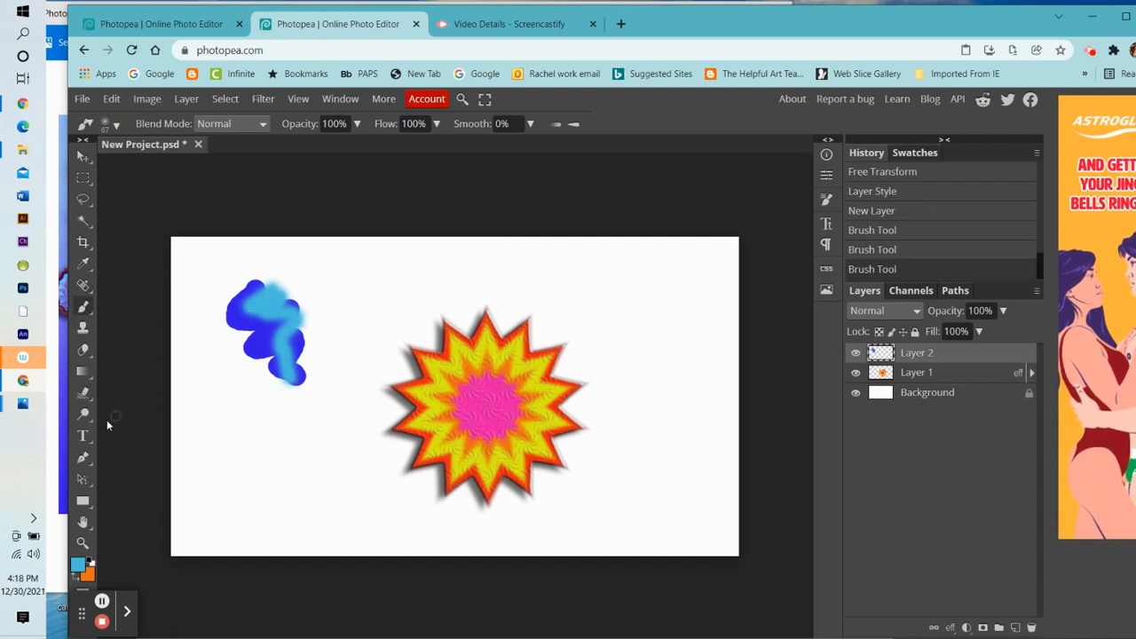
Step: Smudge the upper part of the blue strokes outward to the right with the Smudge Tool
left_click(83, 393)
mouse_move(271, 309)
left_mouse_down()
mouse_move(299, 286)
mouse_move(324, 292)
left_mouse_up()
left_click_drag(406, 276, 529, 261)
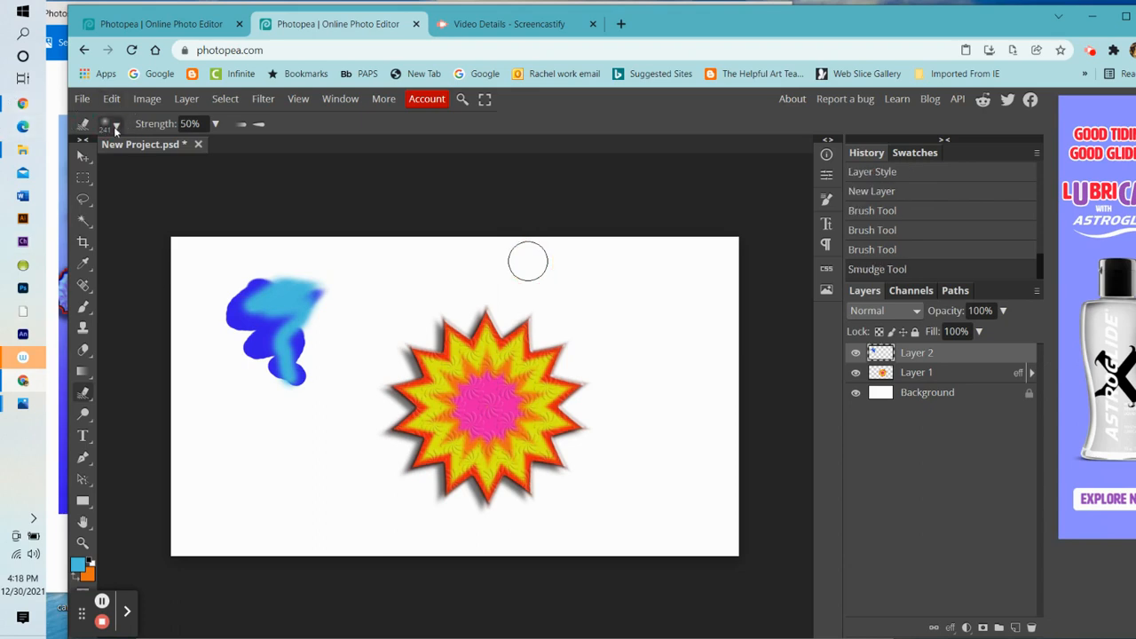
Step: Set the Smudge Tool to 100% hardness and about 117 px, and pull the blue shape outward to the right and downward
left_click(116, 125)
left_click_drag(206, 195, 318, 204)
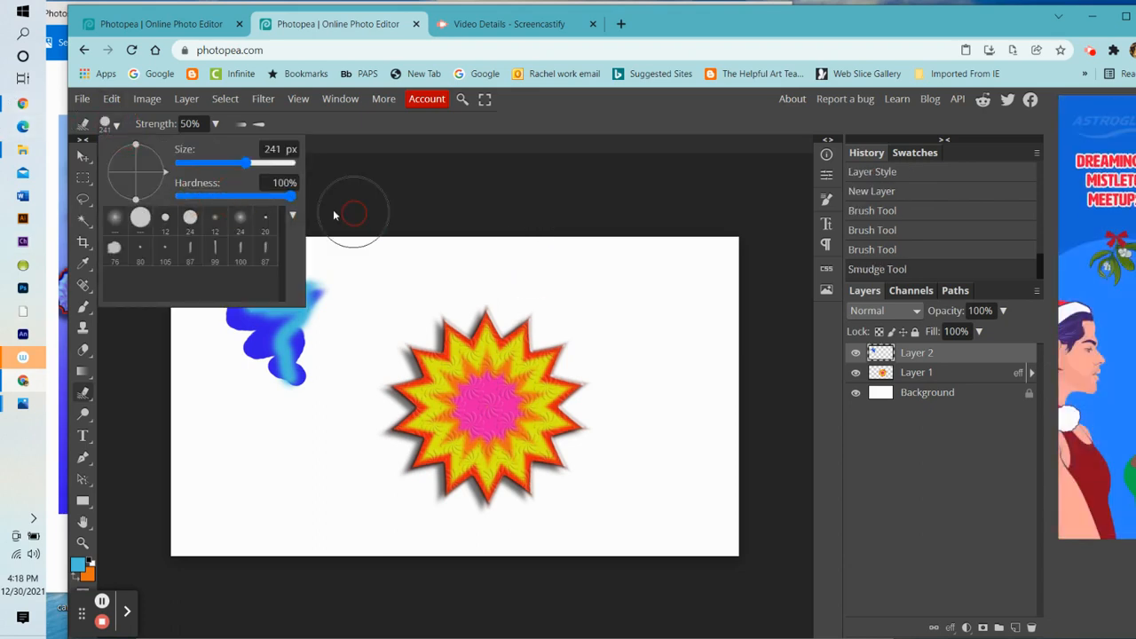
mouse_move(247, 162)
left_mouse_down()
mouse_move(205, 173)
mouse_move(231, 163)
left_mouse_up()
mouse_move(310, 347)
left_mouse_down()
mouse_move(367, 296)
mouse_move(355, 293)
left_mouse_up()
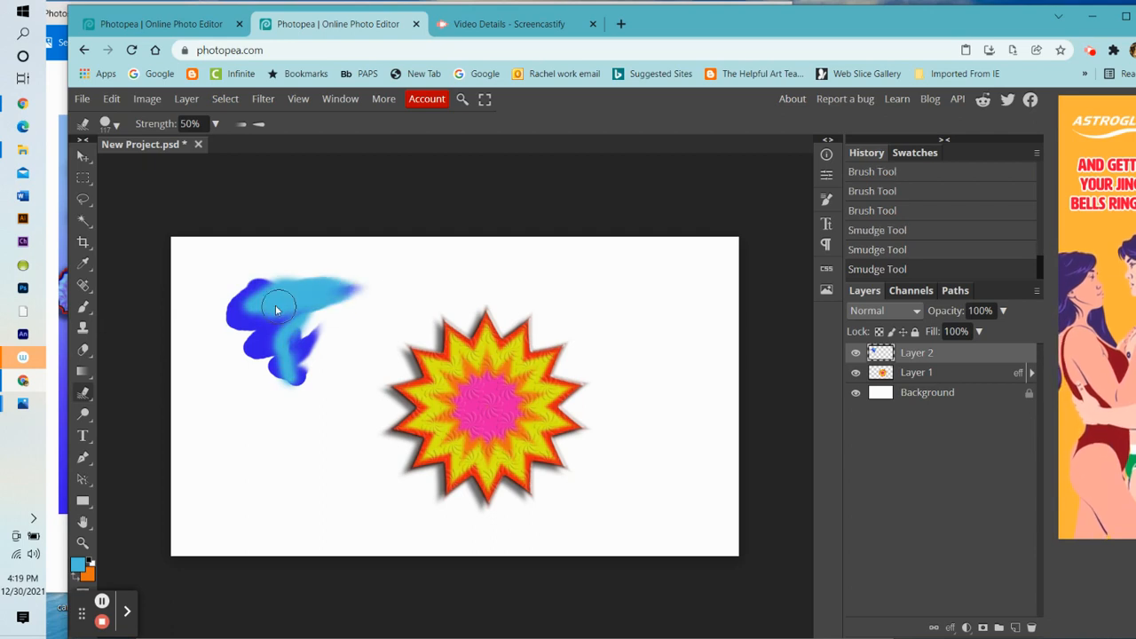
left_click_drag(275, 307, 241, 404)
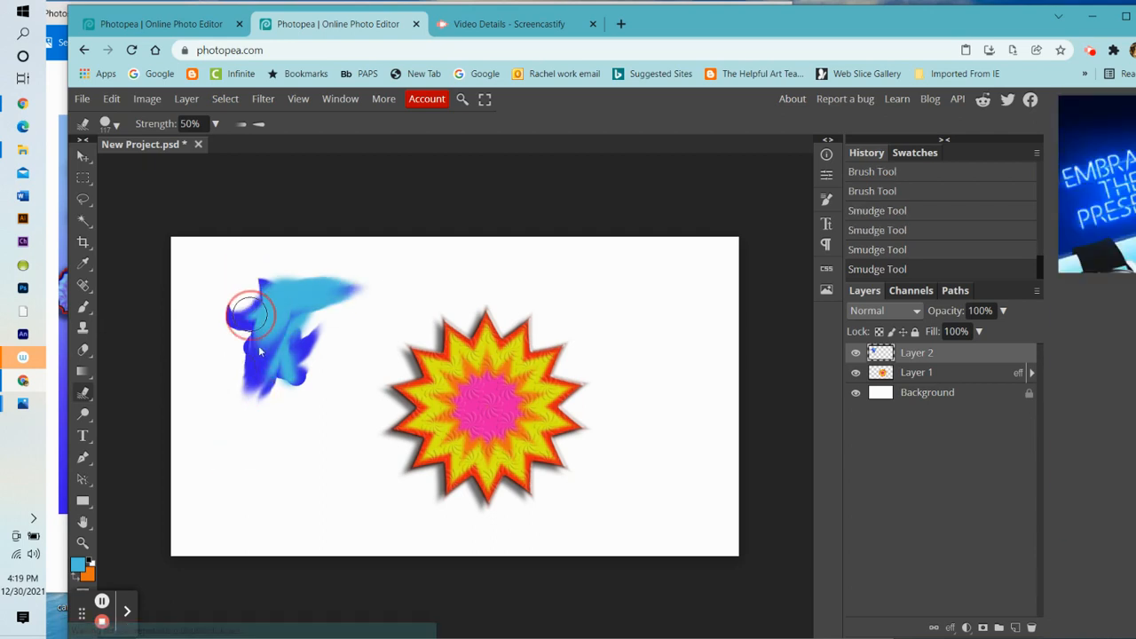
Step: Smudge the blue shape outward in several directions, extending it downward, to both sides and upward
left_click_drag(253, 282, 292, 398)
mouse_move(286, 358)
left_mouse_down()
mouse_move(352, 348)
mouse_move(303, 314)
mouse_move(365, 329)
left_mouse_up()
left_click_drag(267, 333, 223, 388)
mouse_move(271, 313)
left_mouse_down()
mouse_move(207, 296)
mouse_move(259, 347)
mouse_move(229, 334)
mouse_move(280, 347)
mouse_move(323, 324)
mouse_move(294, 335)
mouse_move(319, 295)
mouse_move(298, 280)
mouse_move(277, 320)
mouse_move(267, 256)
left_mouse_up()
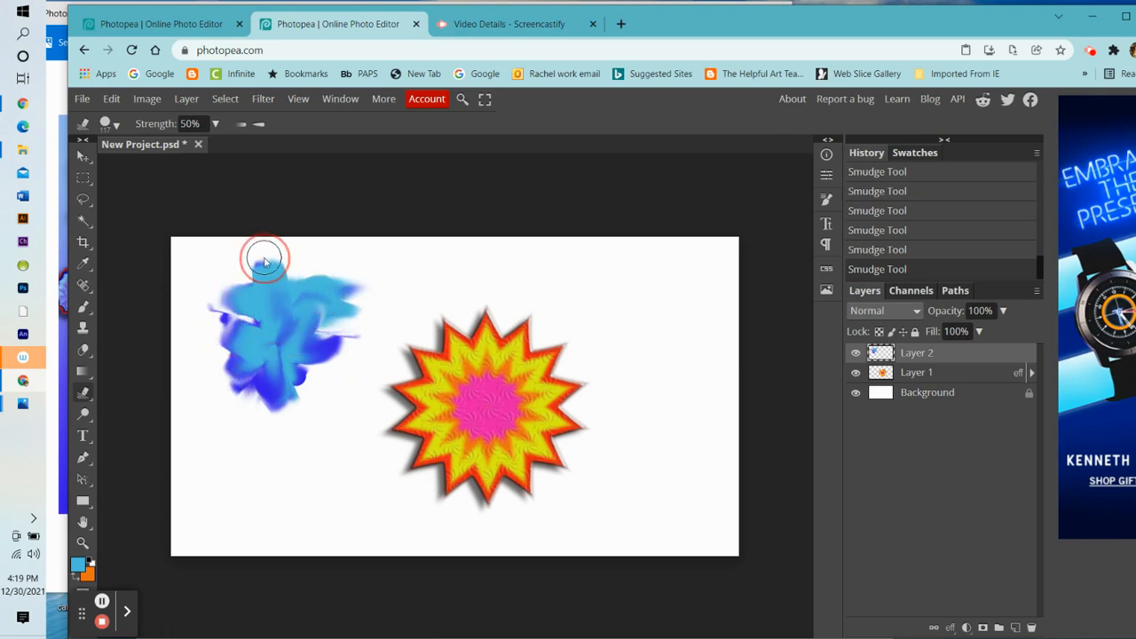
left_click(260, 101)
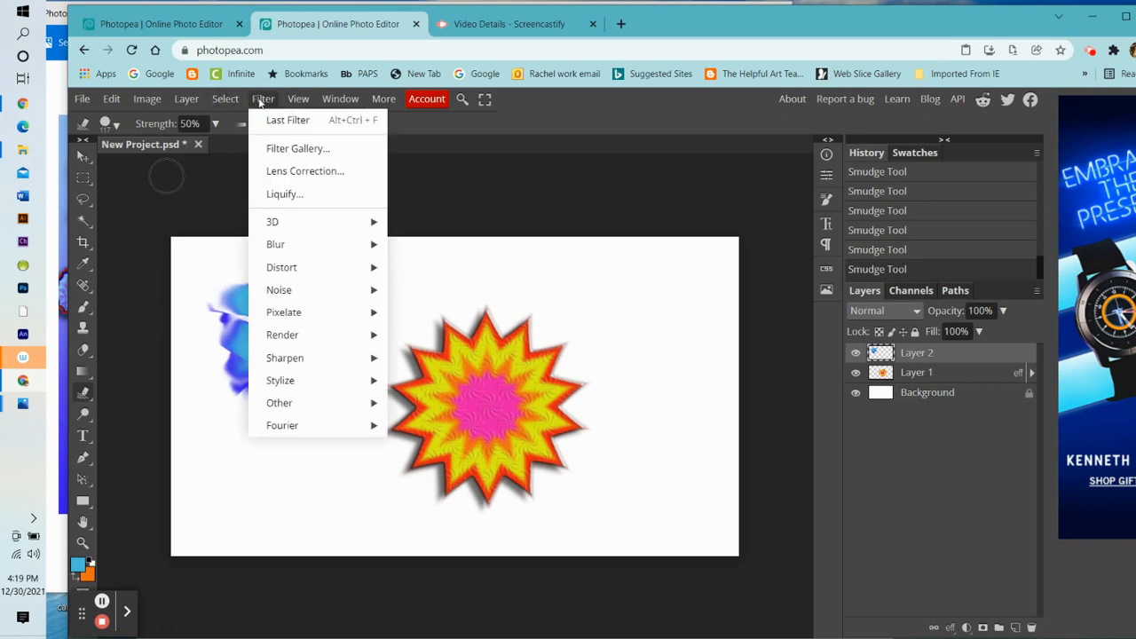
mouse_move(346, 271)
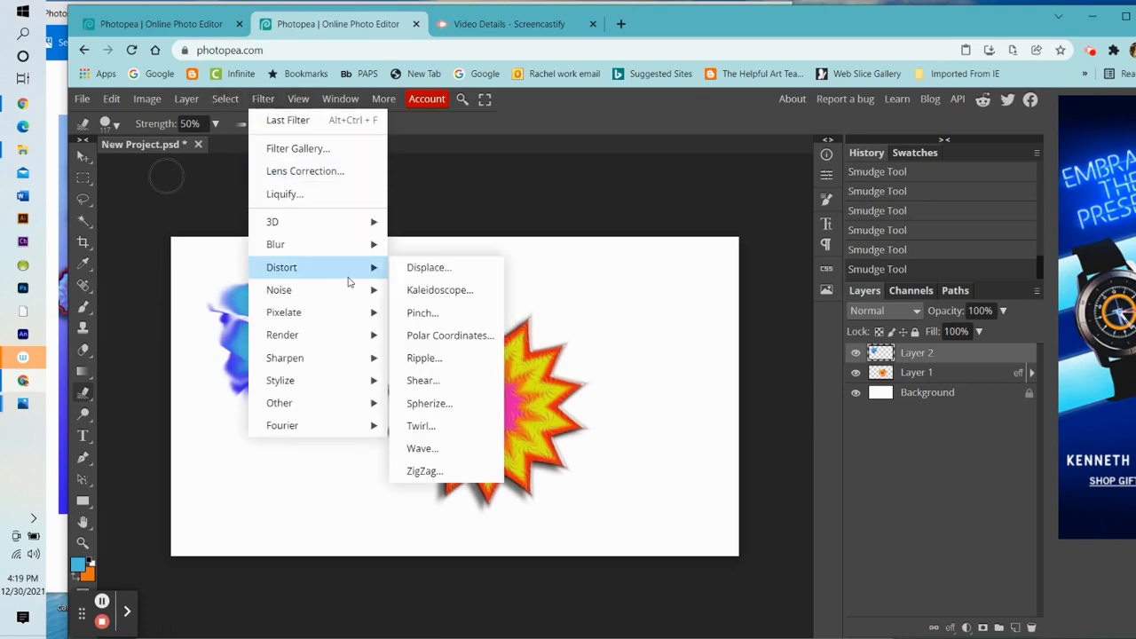
left_click(471, 299)
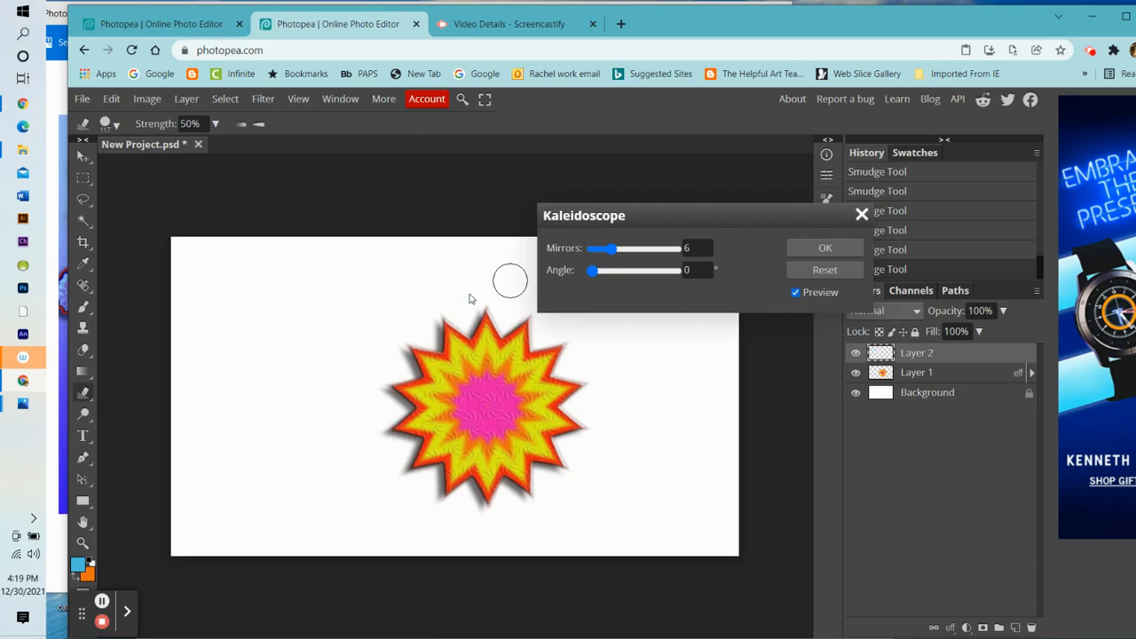
left_click_drag(636, 214, 711, 177)
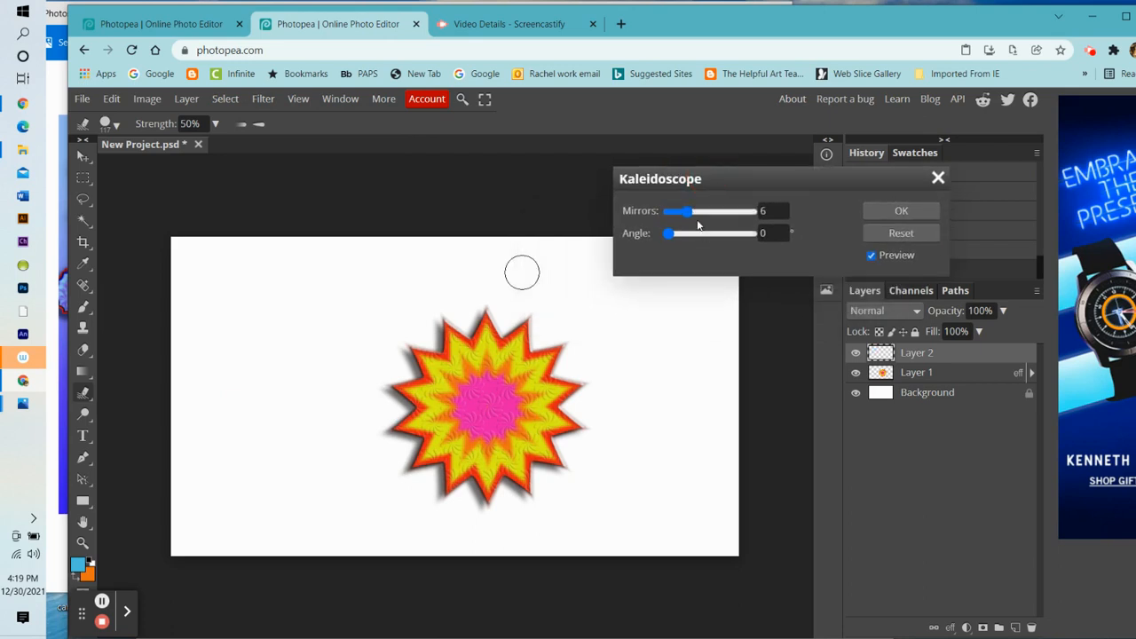
left_click_drag(690, 213, 756, 263)
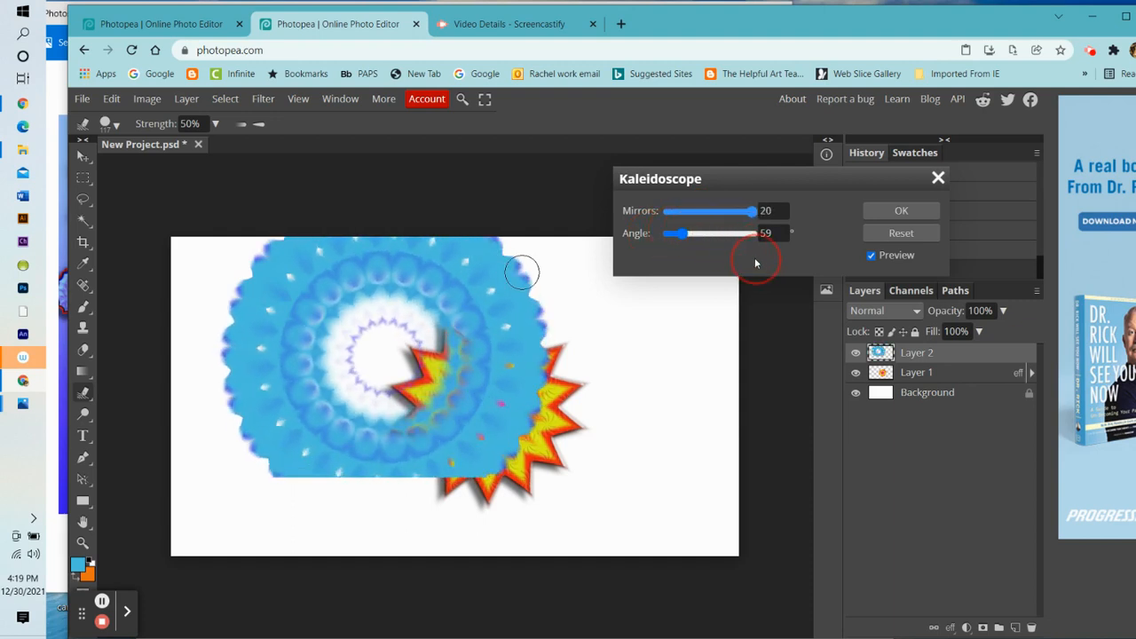
left_click_drag(684, 236, 693, 248)
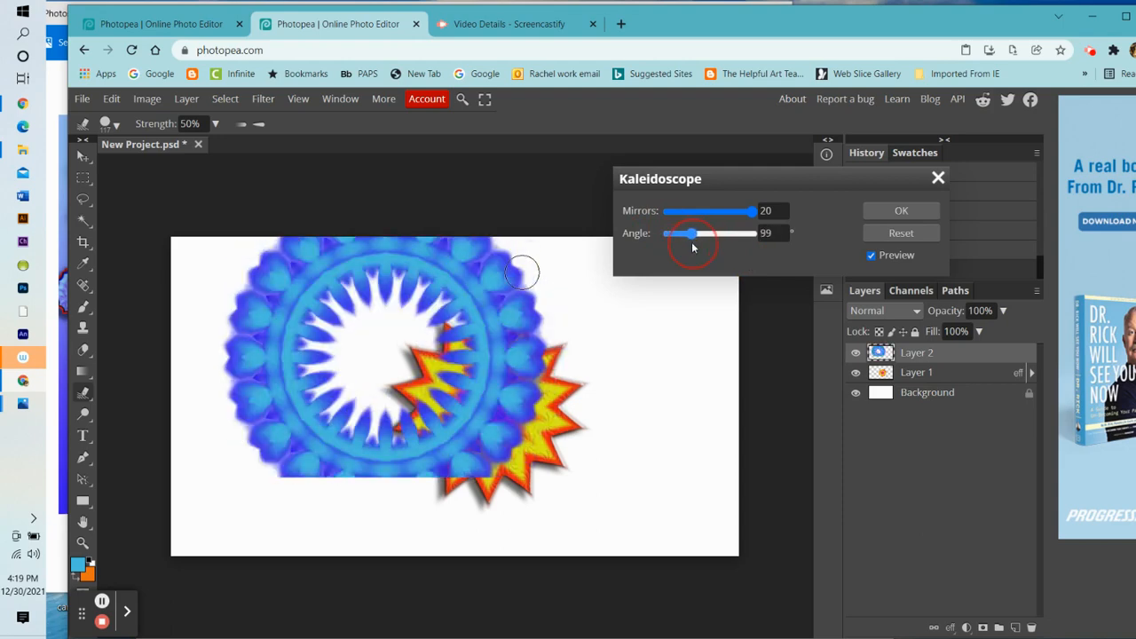
left_click(938, 179)
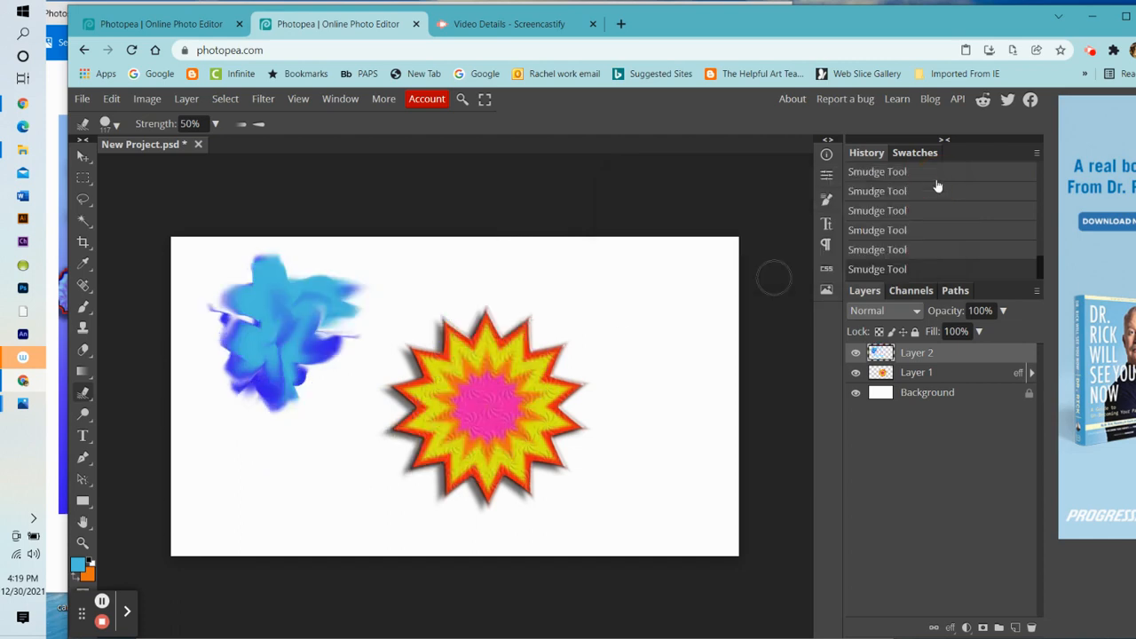
Step: Scale the blue shape to about 44% width and 74% height, and move it just left of the orange flower
left_click(144, 100)
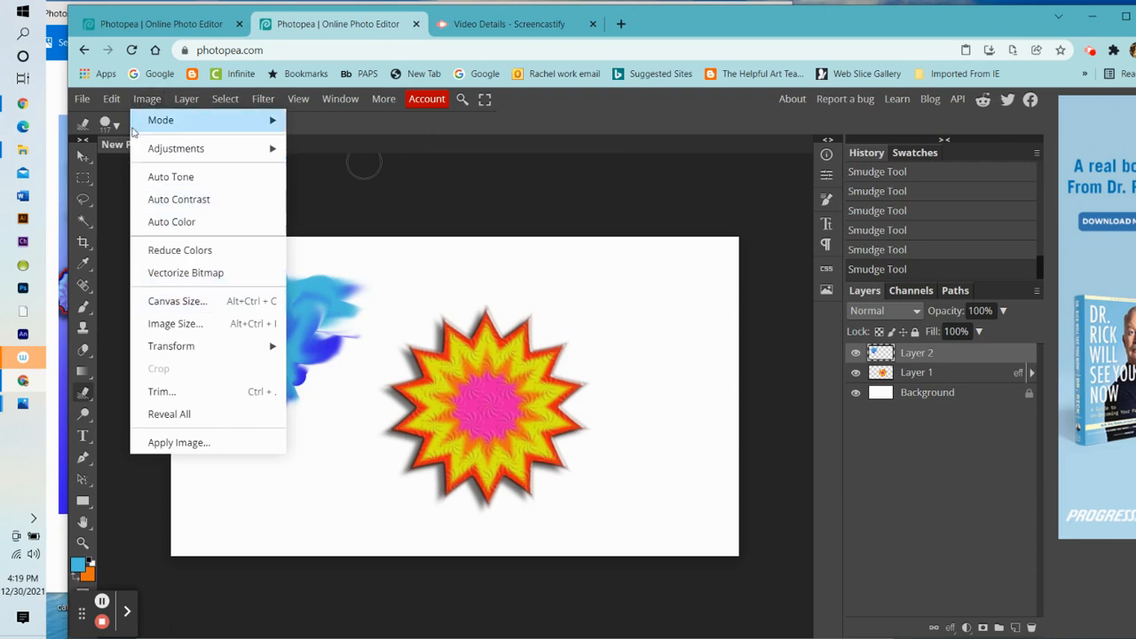
mouse_move(111, 98)
mouse_move(140, 459)
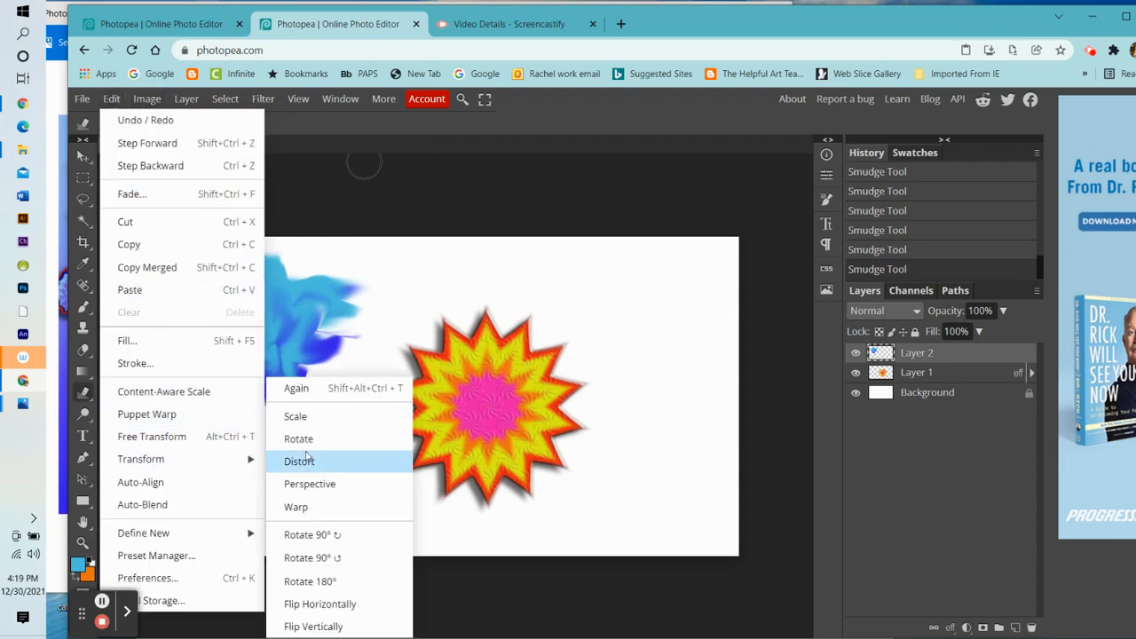
left_click(337, 418)
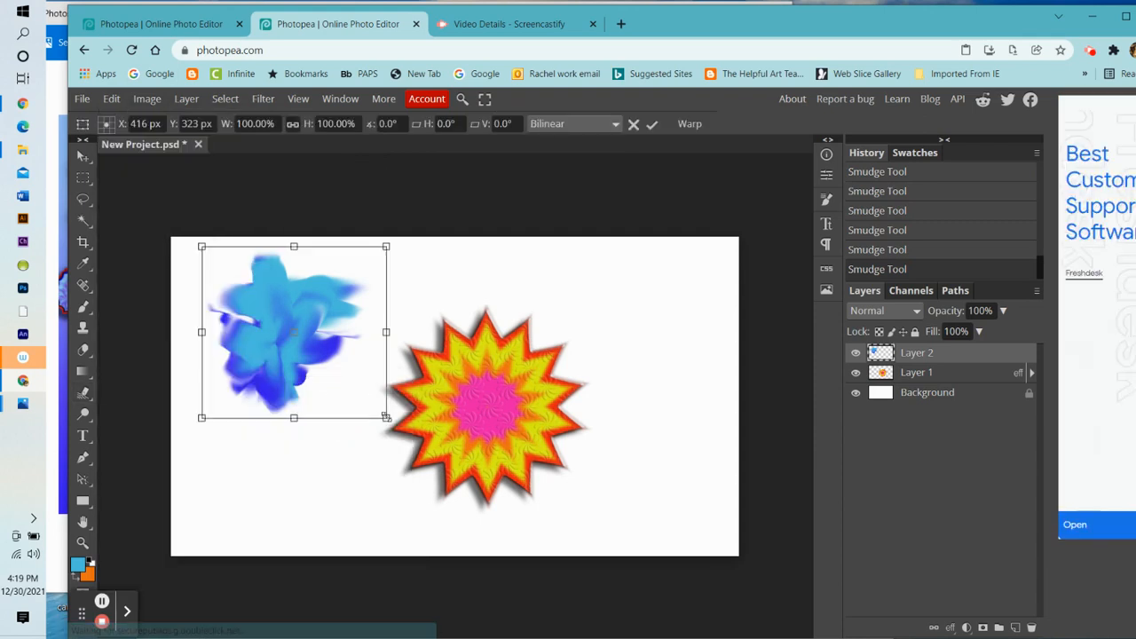
left_click_drag(385, 418, 282, 374)
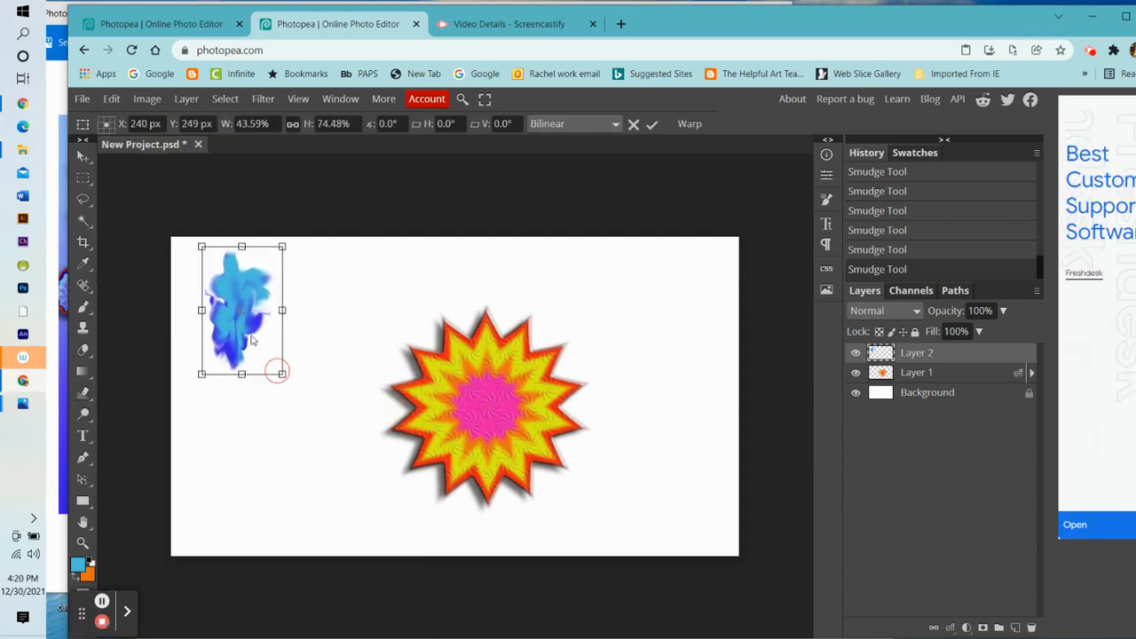
left_click(651, 124)
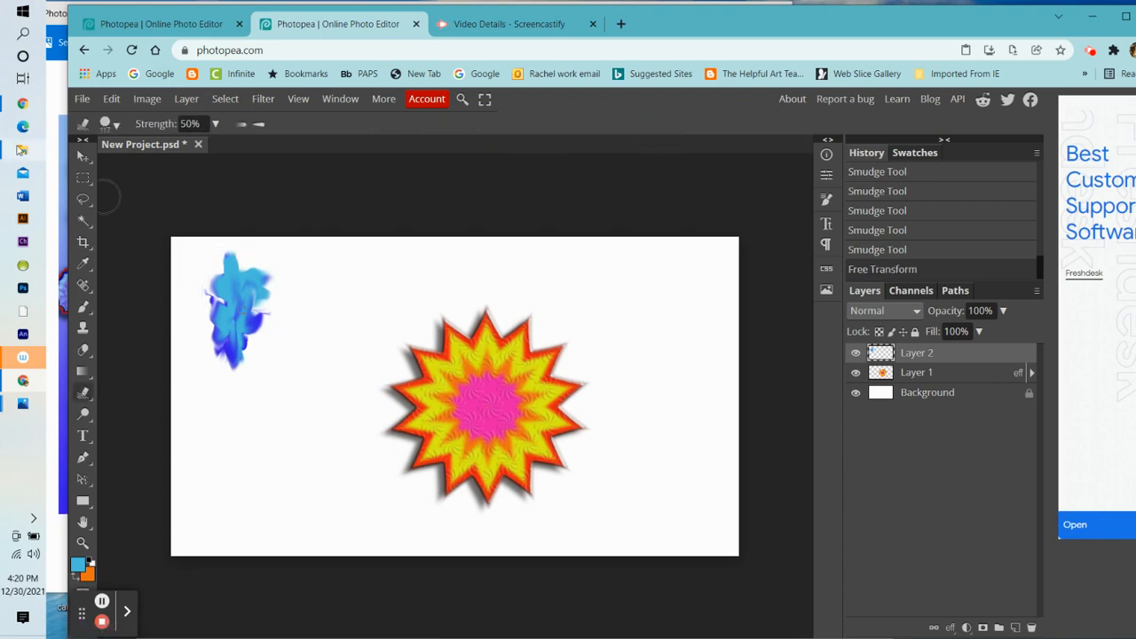
left_click(83, 156)
left_click_drag(255, 324, 330, 419)
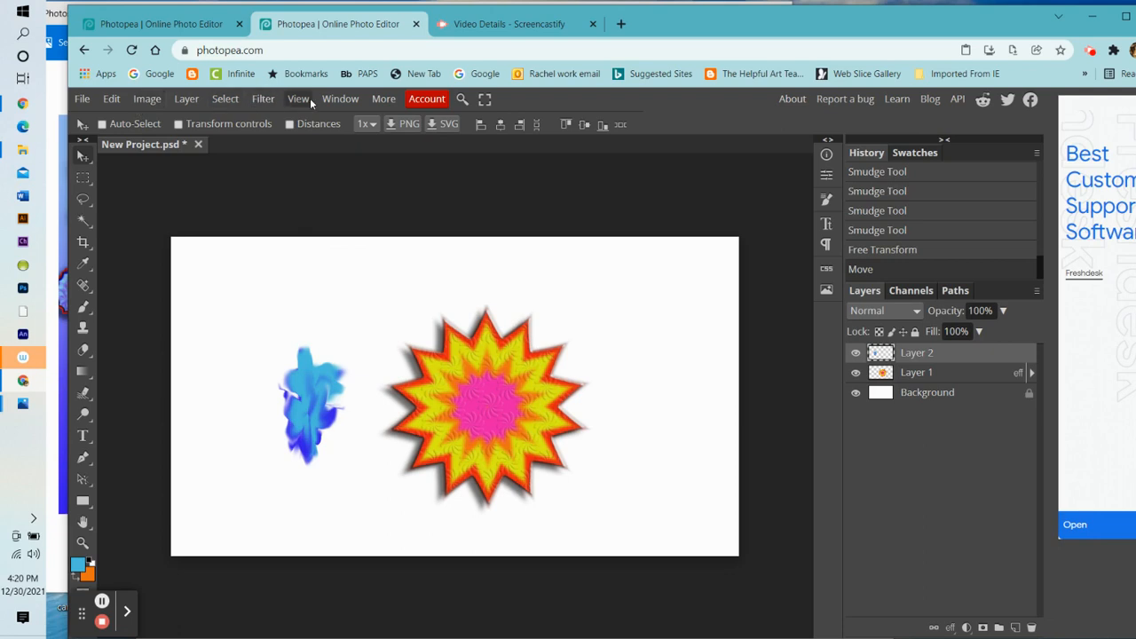
Step: Apply the Kaleidoscope filter to the blue shape with 6 mirrors and an angle of 82°
left_click(263, 98)
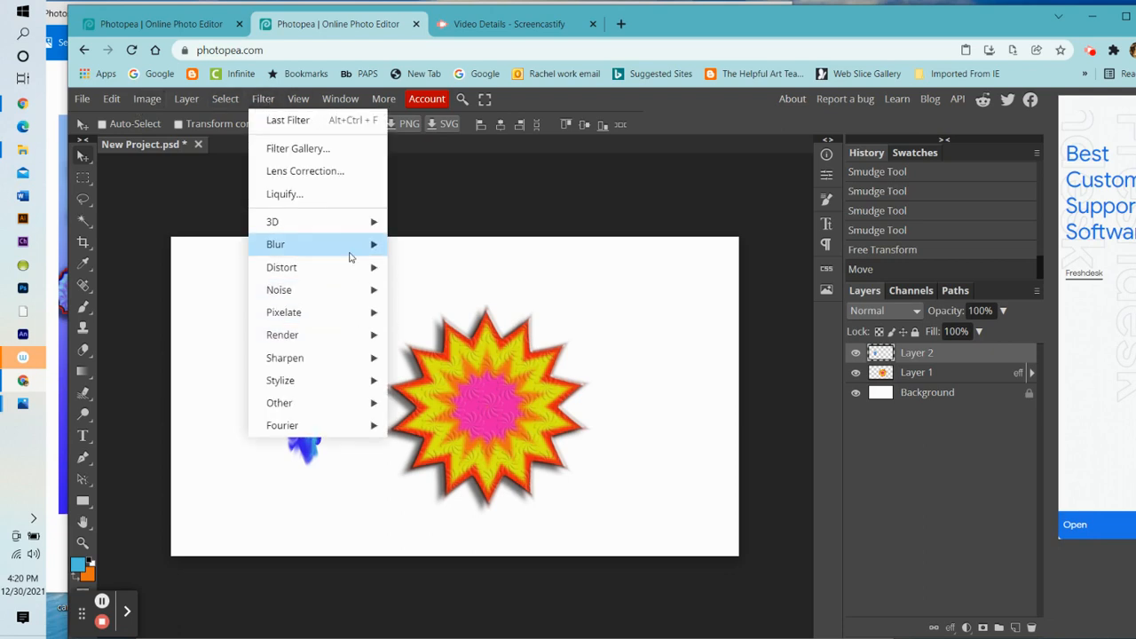
mouse_move(350, 267)
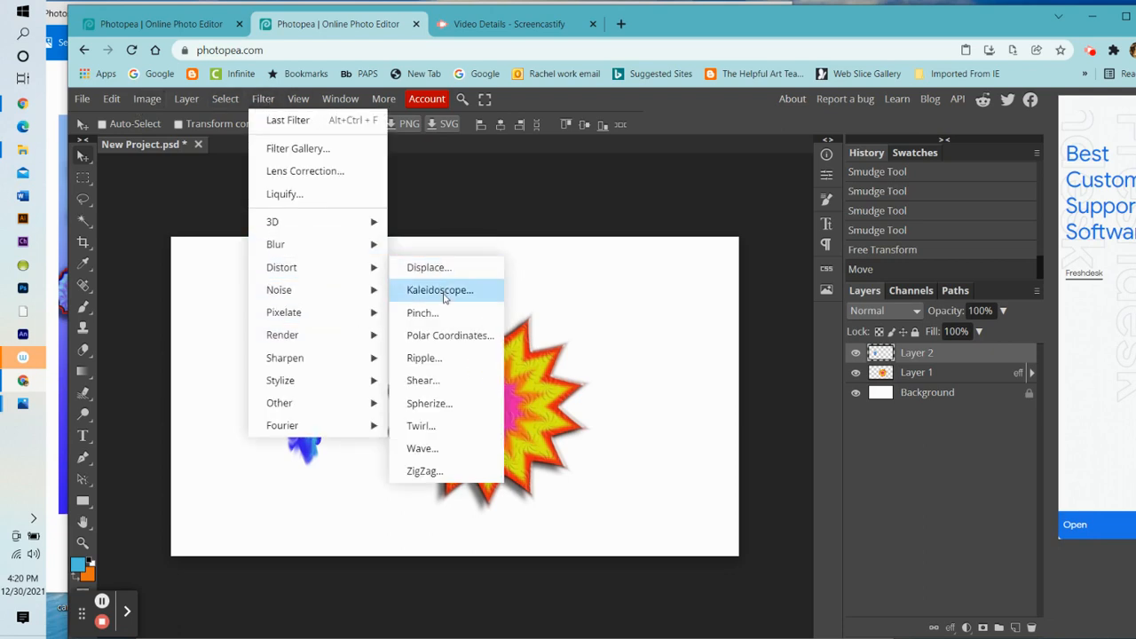
left_click(441, 291)
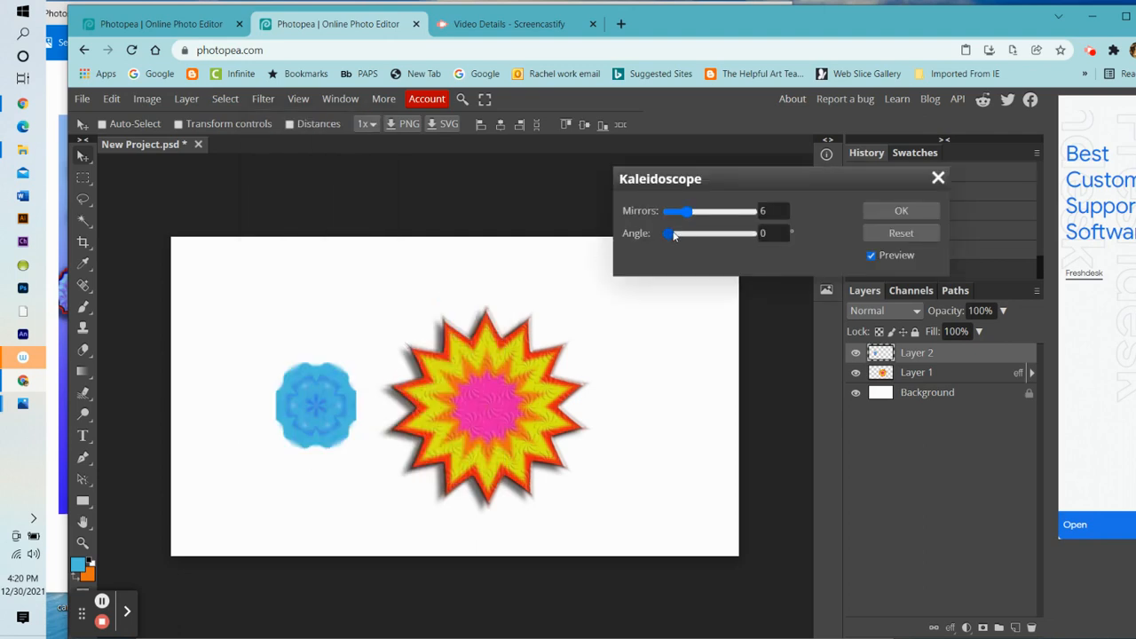
left_click_drag(669, 234, 689, 240)
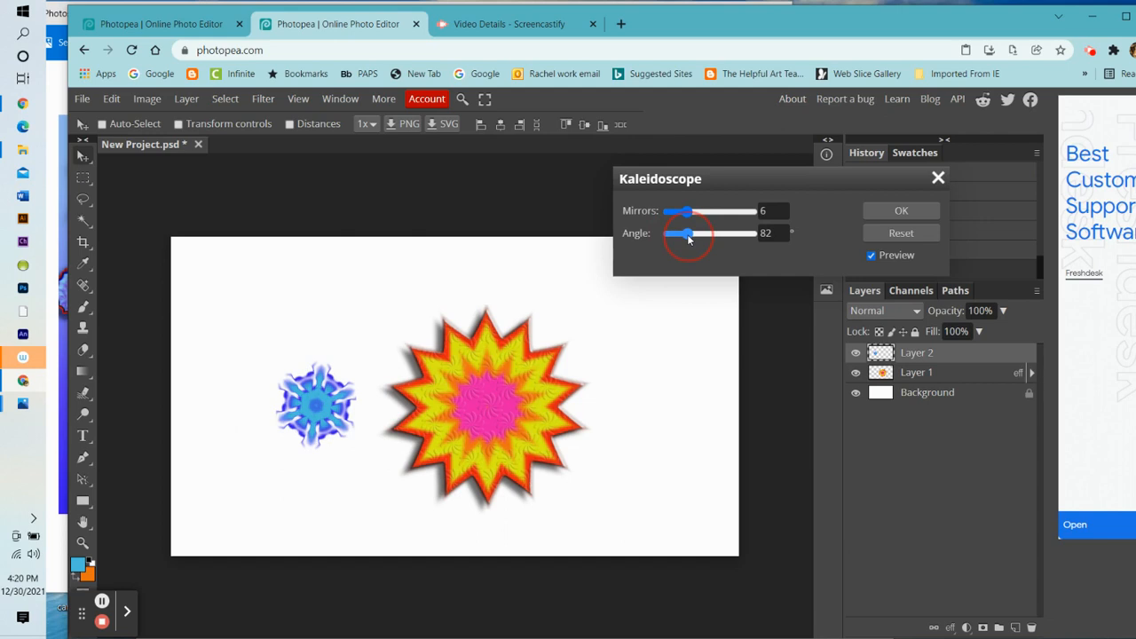
left_click(896, 216)
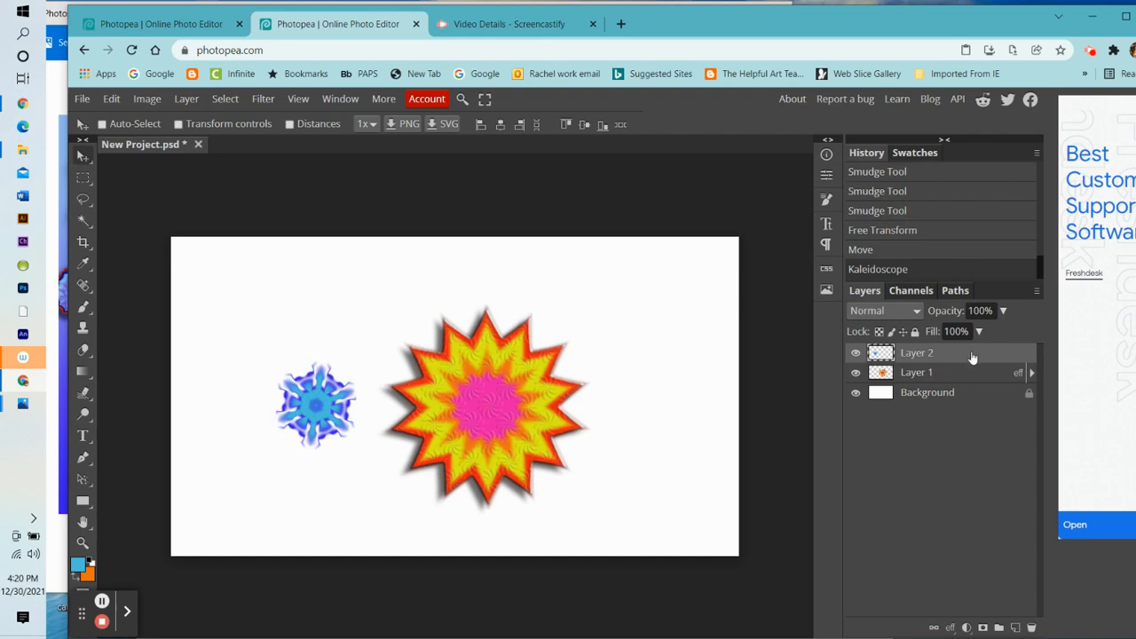
Step: Enable Inner Shadow and Bevel and Emboss with Texture in Layer 2's layer style, leaving Drop Shadow and Satin off after trying them
right_click(972, 357)
left_click(906, 242)
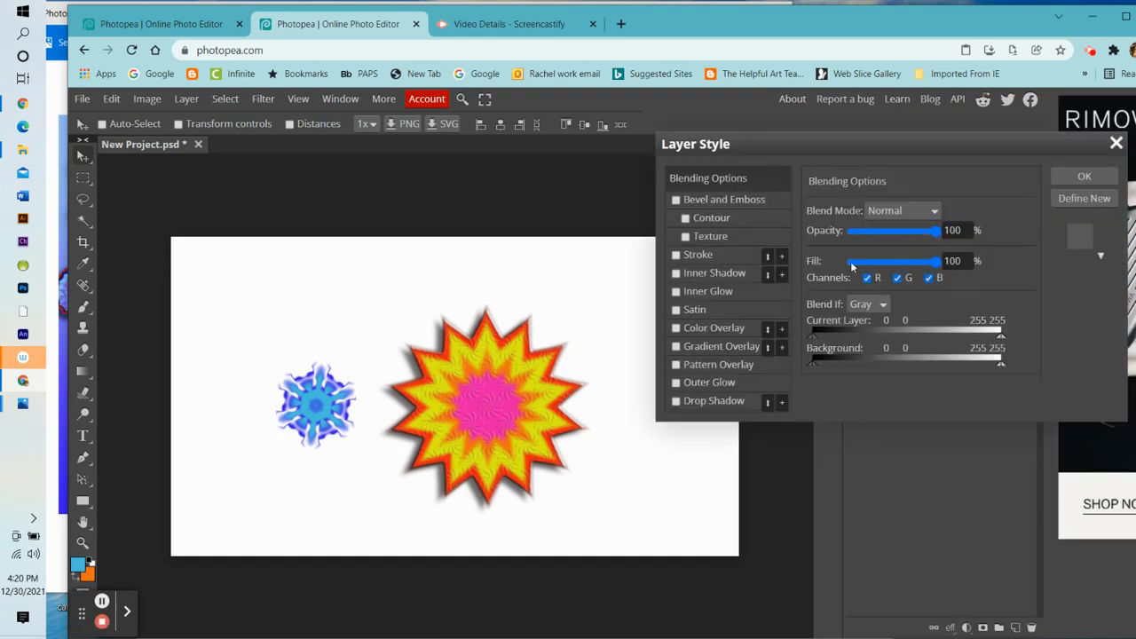
left_click(676, 402)
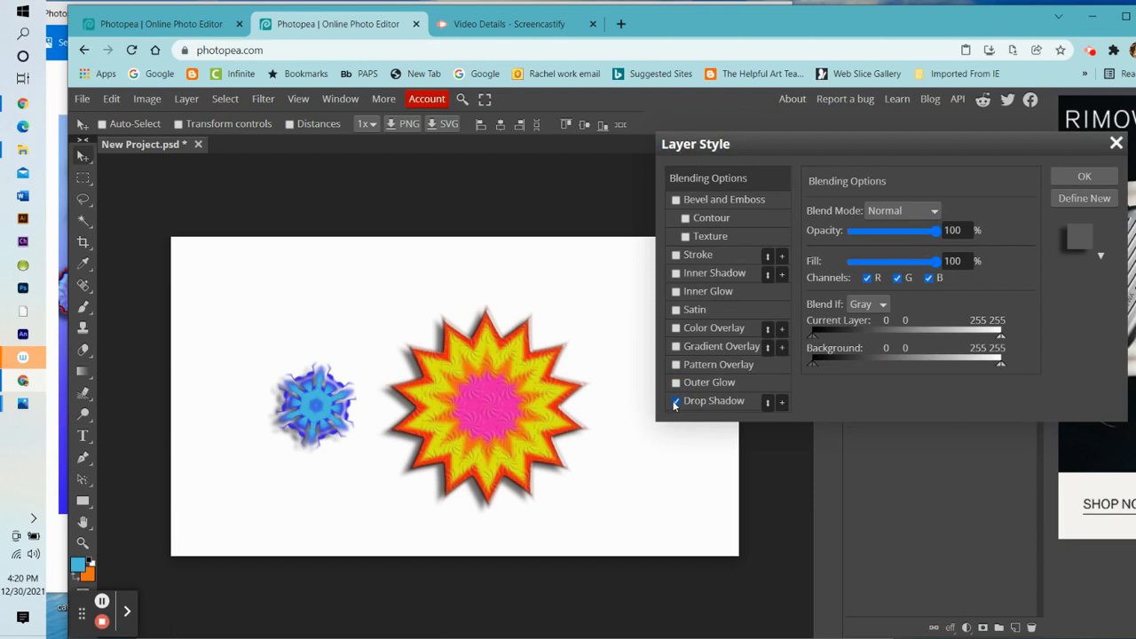
left_click(676, 402)
left_click(676, 275)
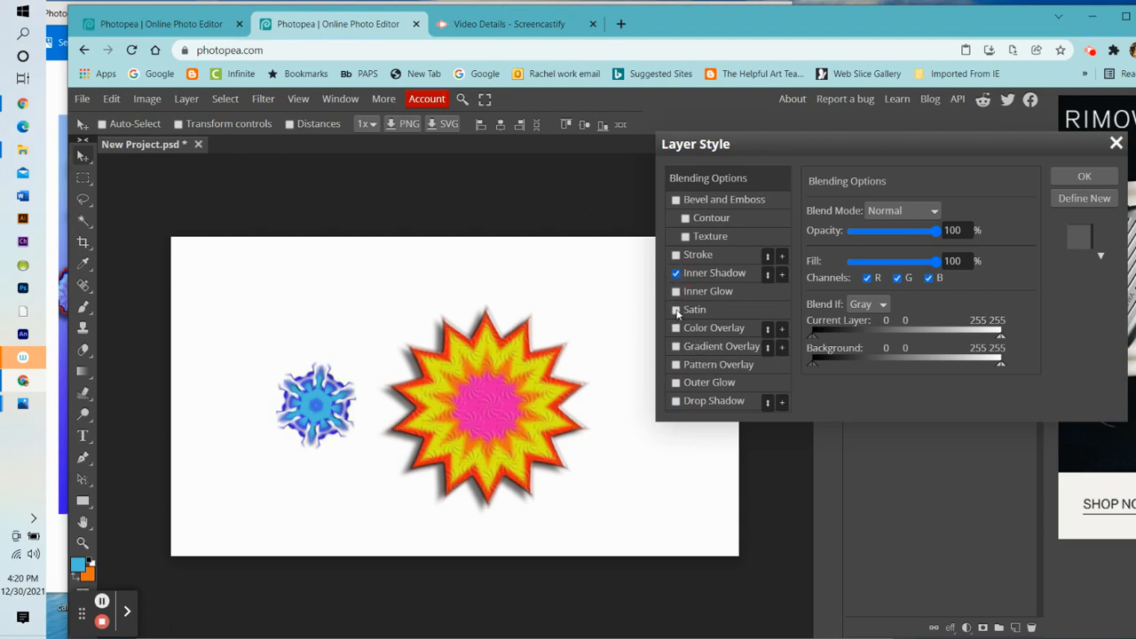
left_click(677, 310)
left_click(676, 310)
left_click(676, 201)
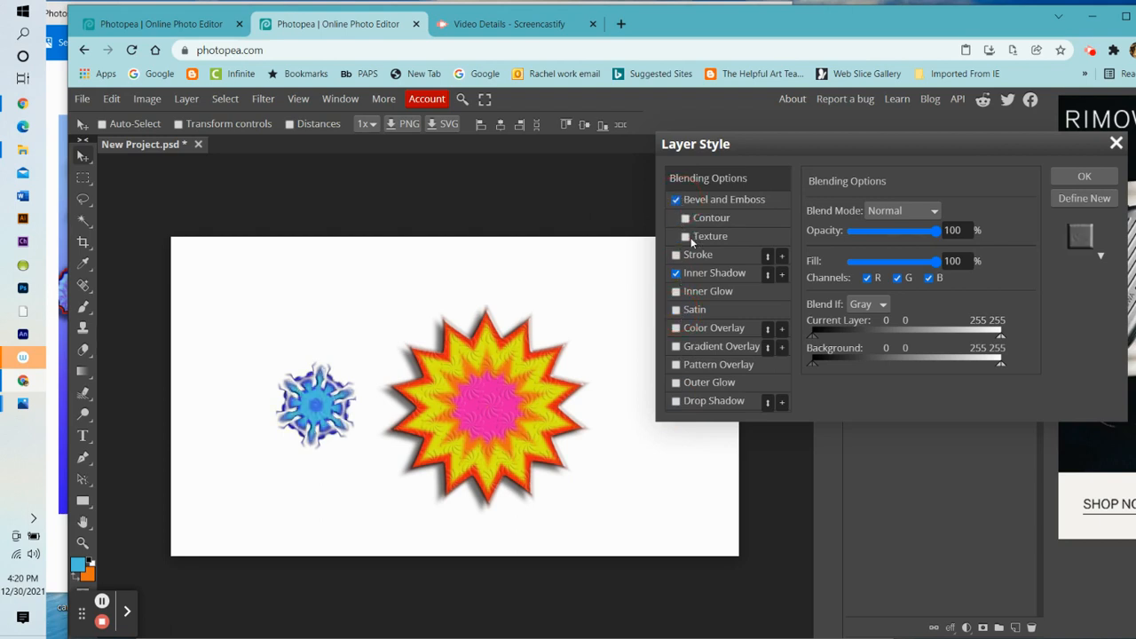
left_click(686, 237)
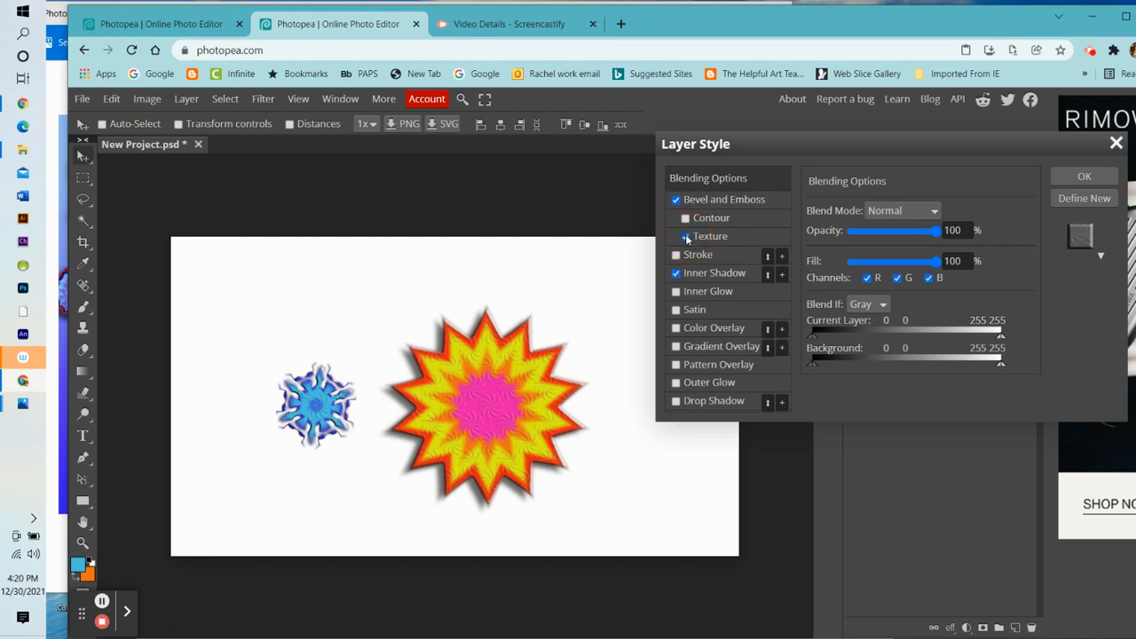
Step: Try Inner Glow, Pattern Overlay and Outer Glow, switch them off again, and apply the layer style with Contour enabled
left_click(676, 291)
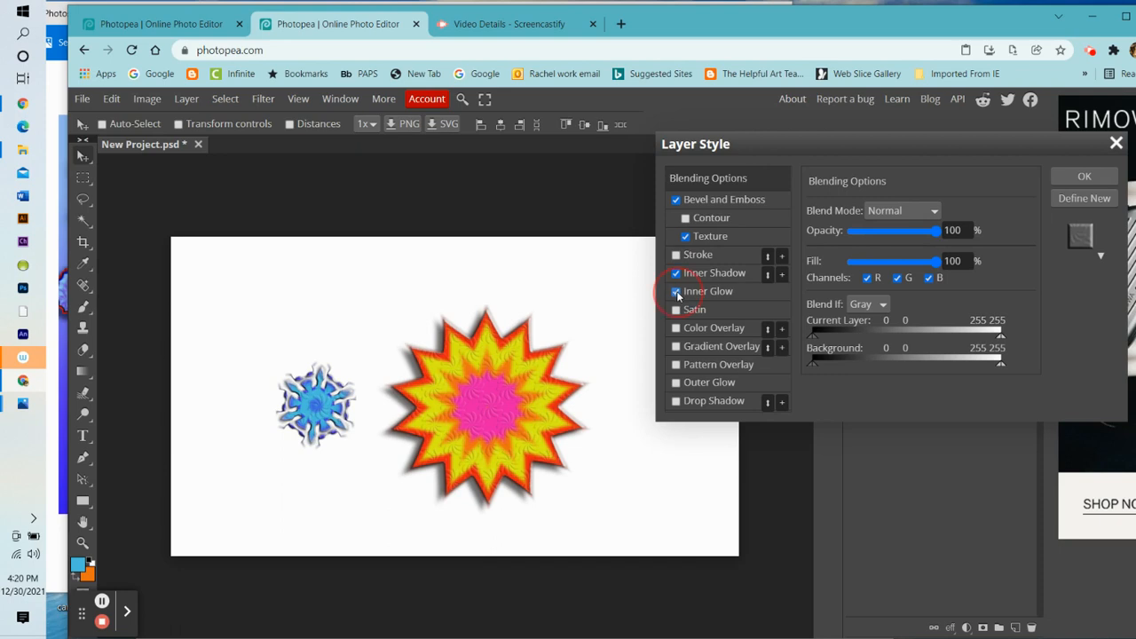
left_click(677, 292)
left_click(678, 365)
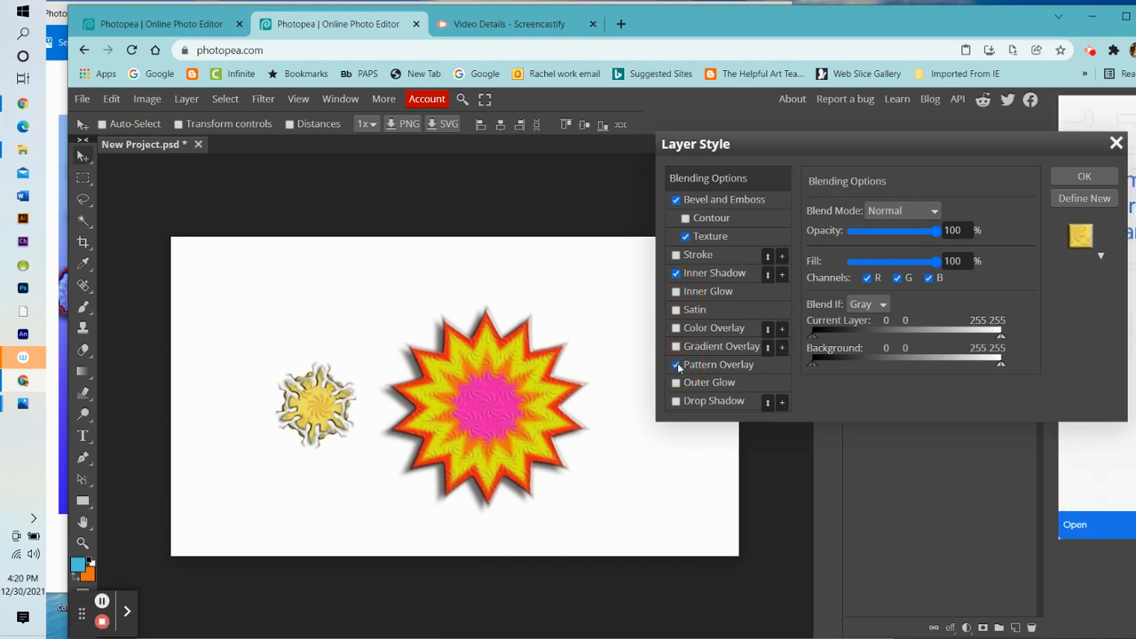
left_click(676, 365)
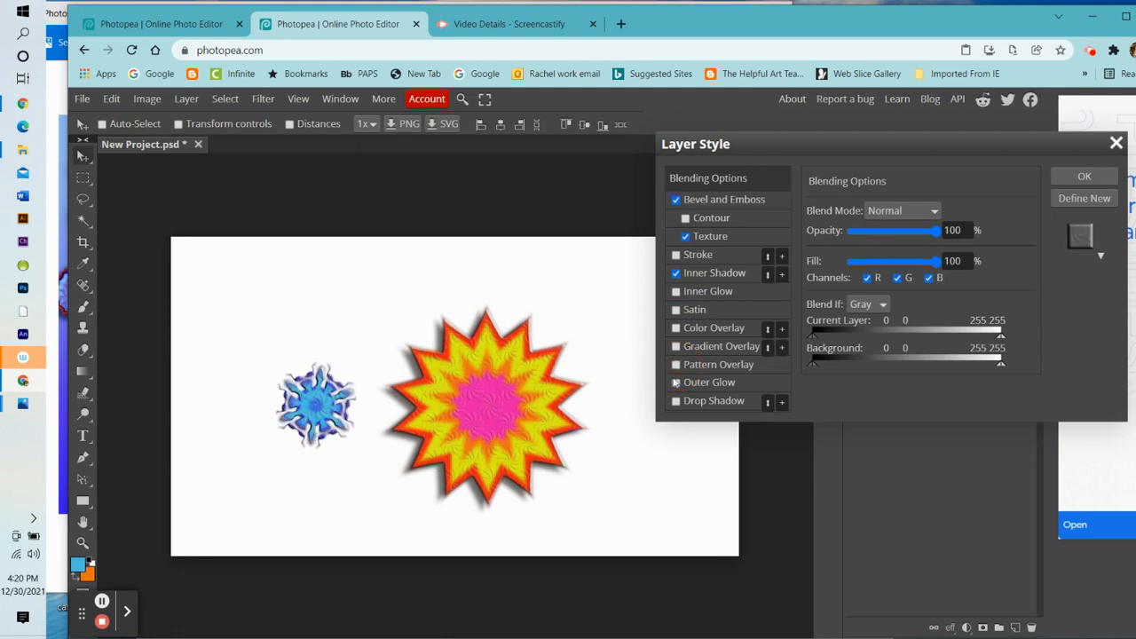
left_click(673, 382)
left_click(676, 382)
left_click(1085, 176)
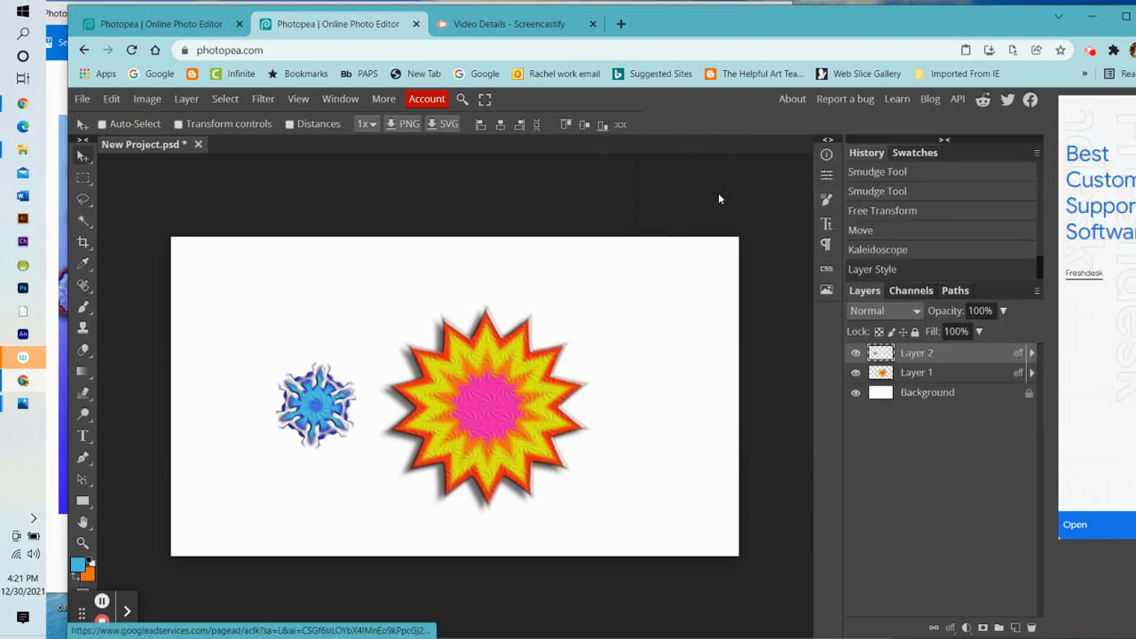
Step: Scale the blue flower to about 256% width and 208% height, and move it to the orange flower's upper left
left_click(111, 99)
mouse_move(263, 458)
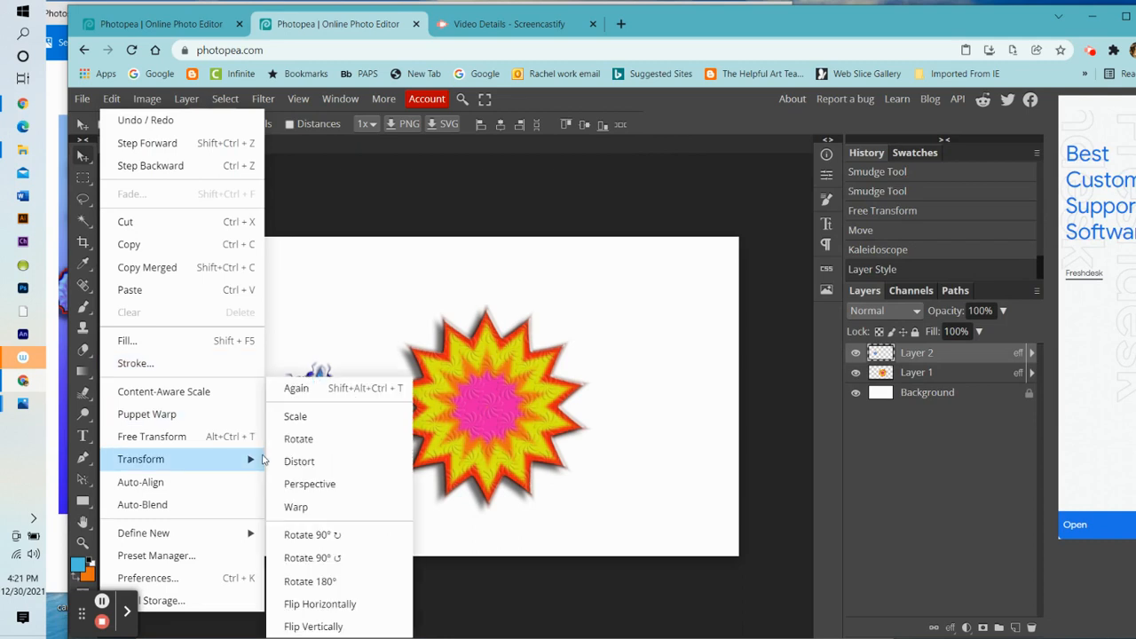
left_click(335, 411)
left_click_drag(356, 450, 436, 505)
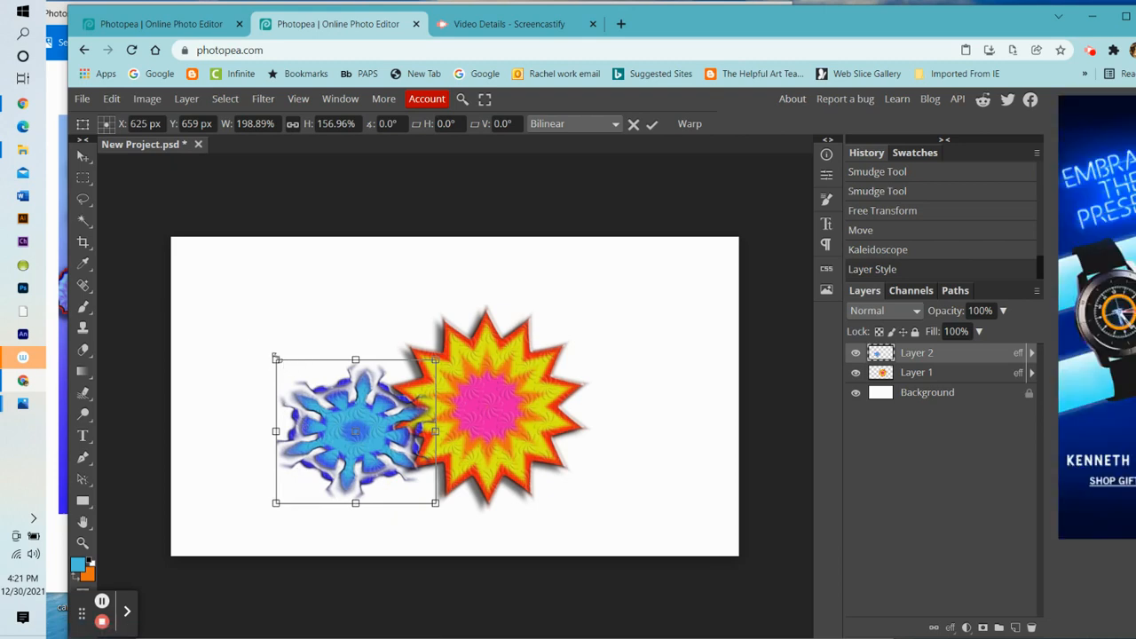
left_click_drag(276, 359, 230, 314)
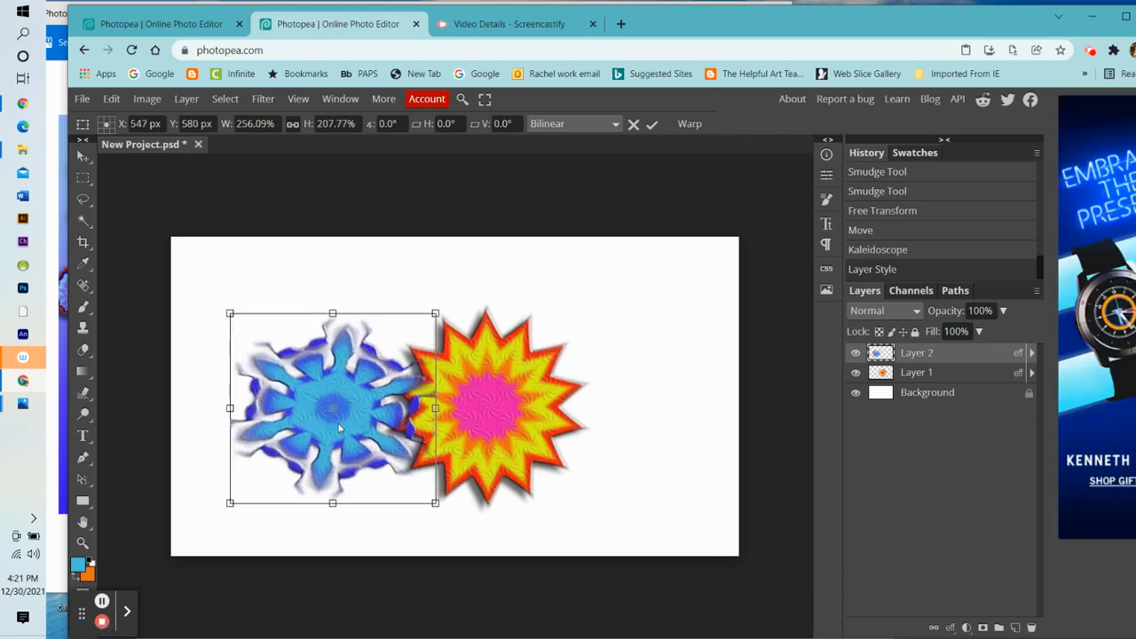
left_click_drag(338, 429, 298, 374)
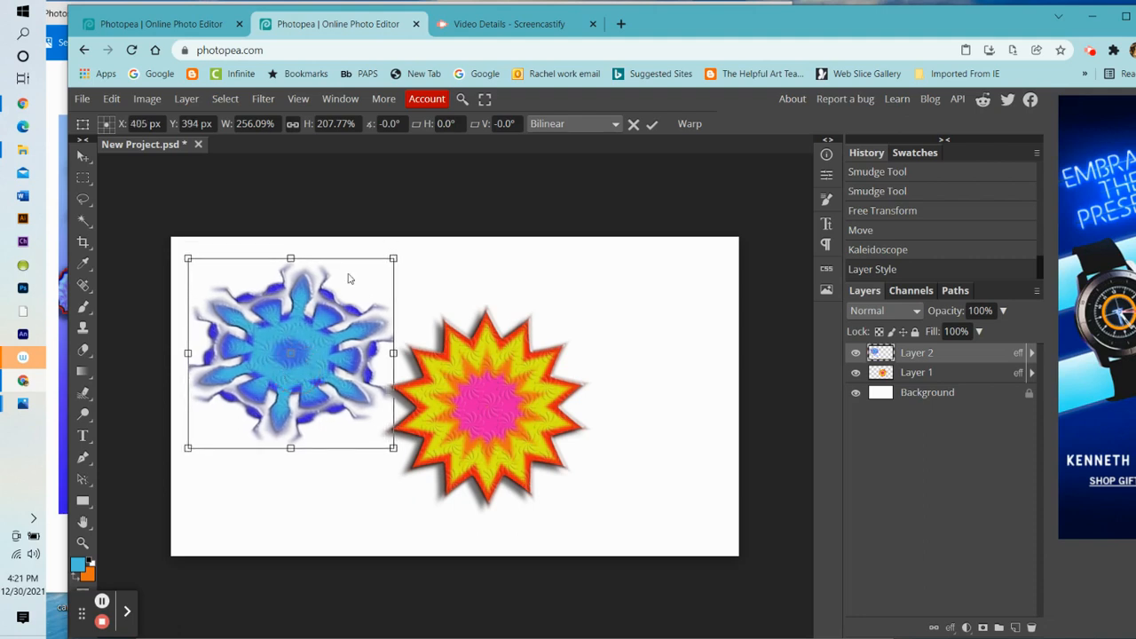
left_click(652, 125)
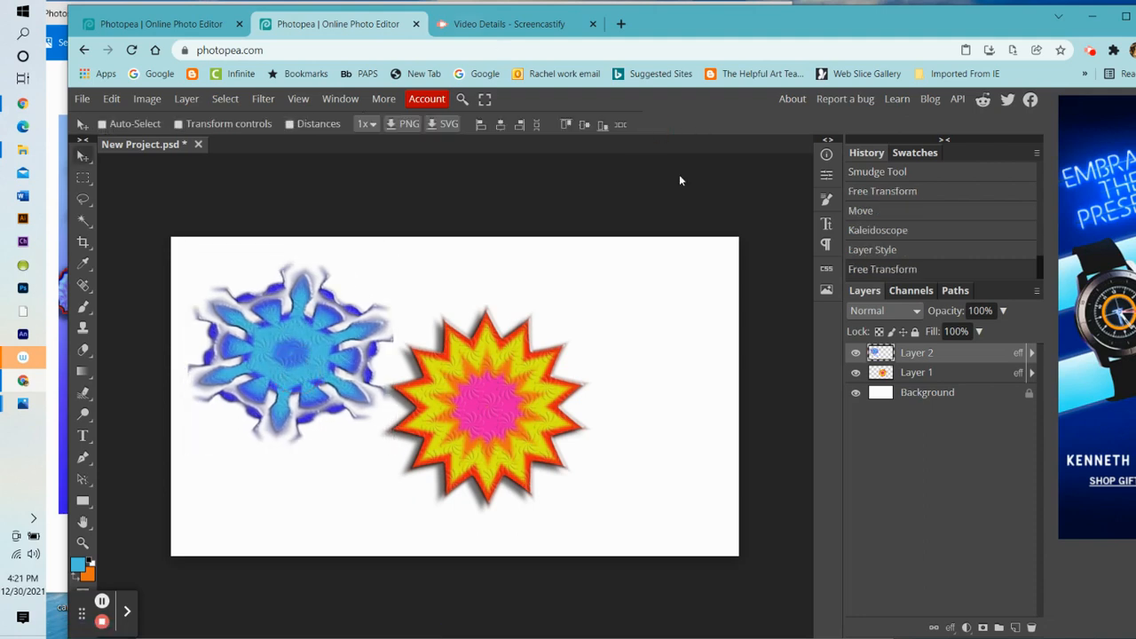
Step: Try Drop Shadow, Pattern Overlay and Satin in Layer 2's layer style, switching each one off again
right_click(918, 355)
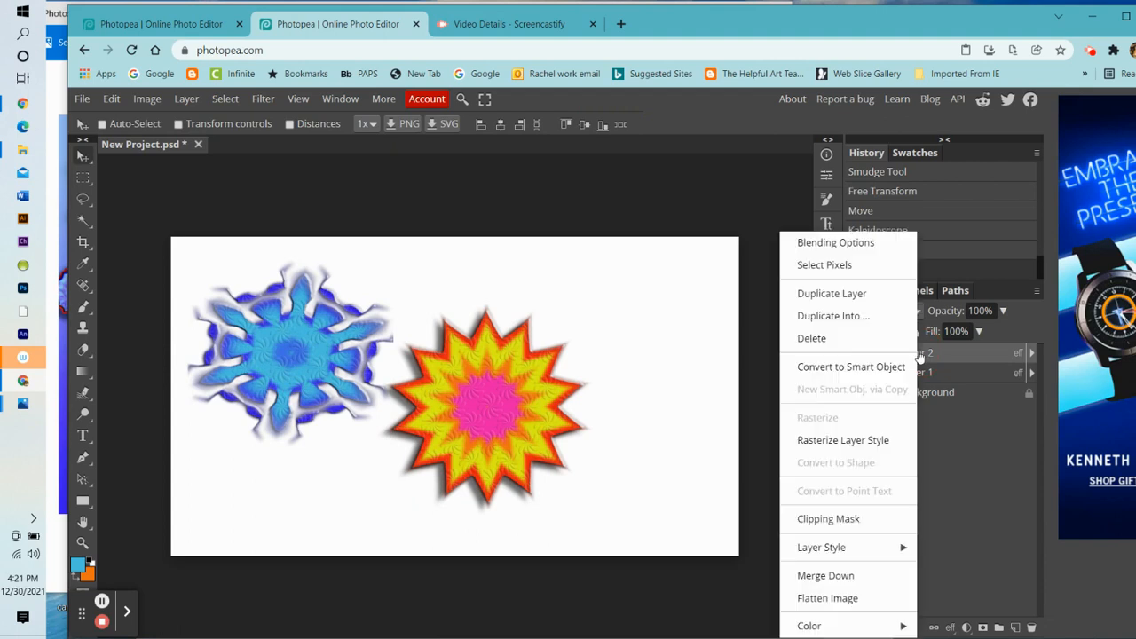
left_click(864, 244)
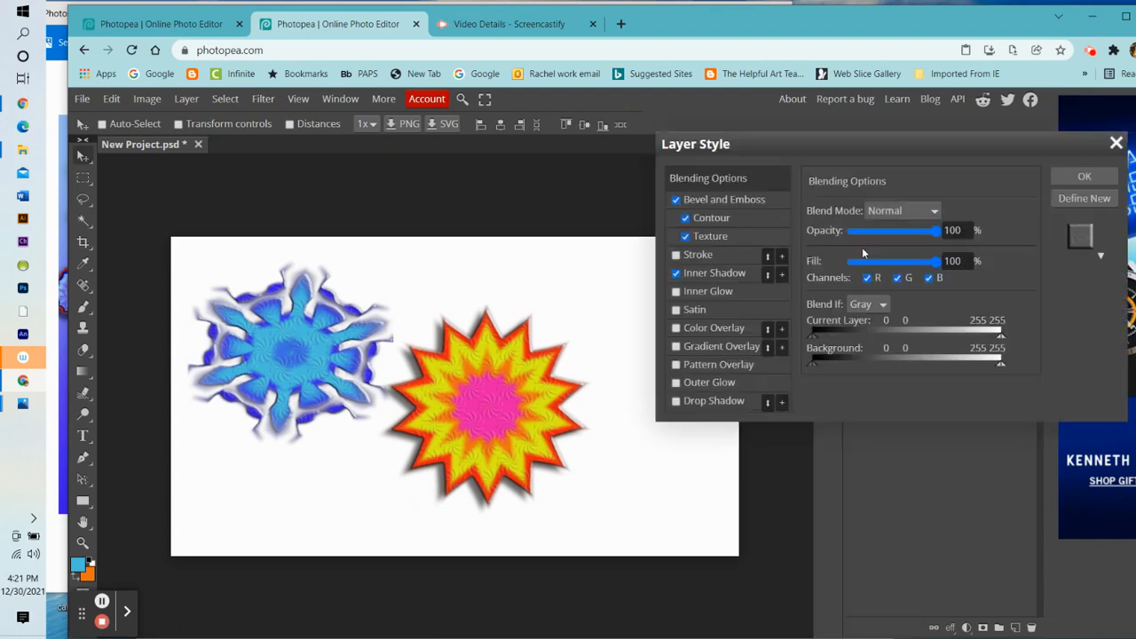
left_click(677, 404)
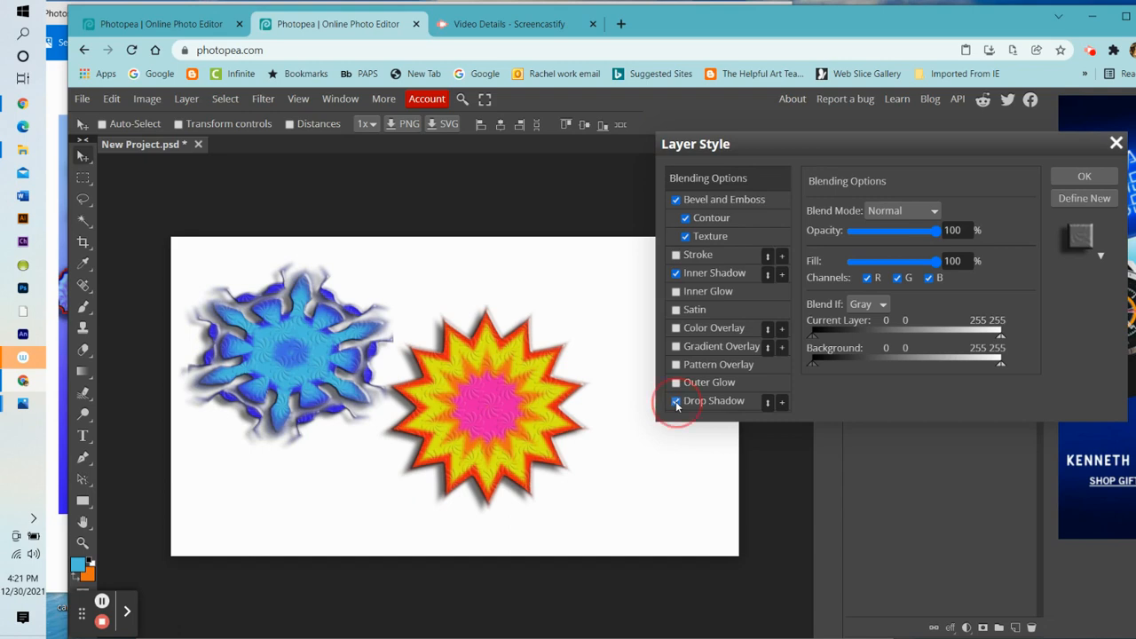
left_click(678, 404)
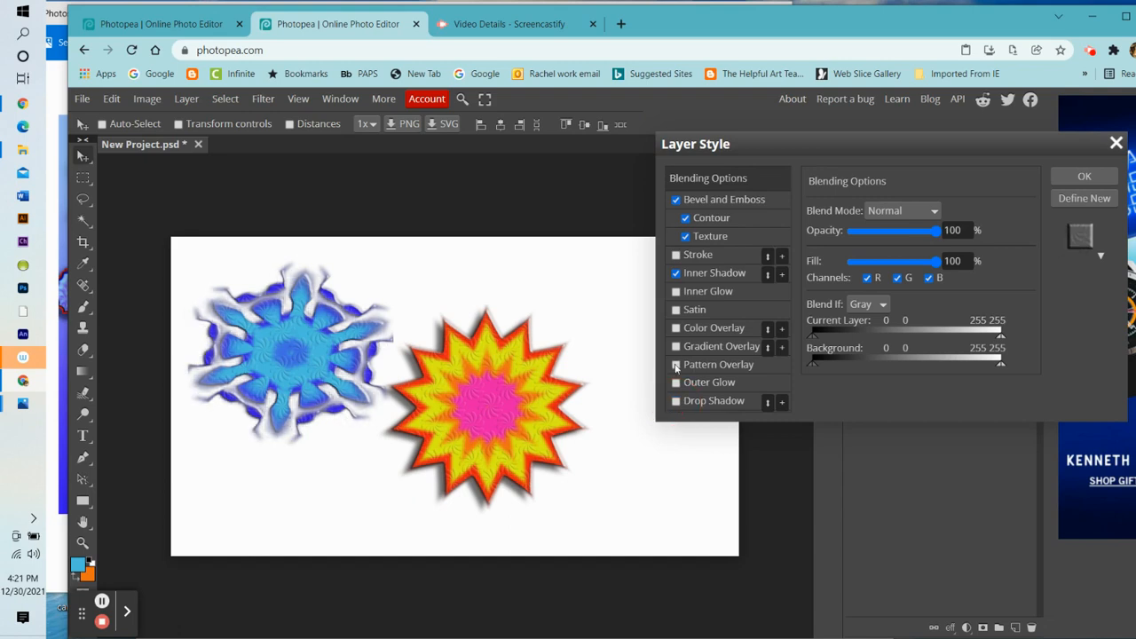
left_click(677, 365)
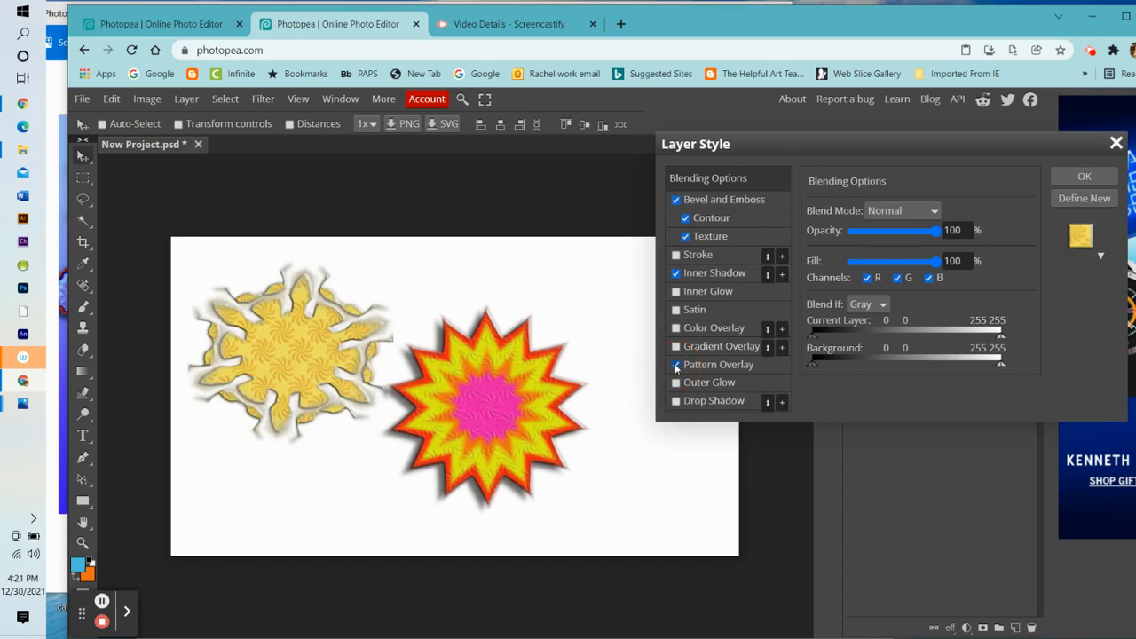
left_click(677, 365)
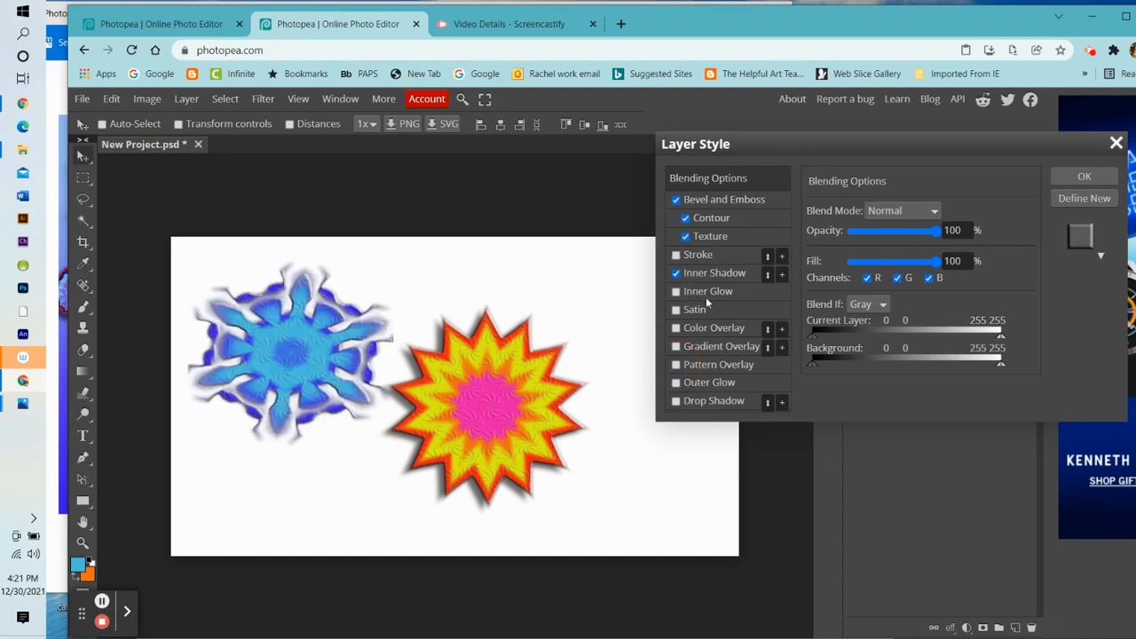
left_click(678, 310)
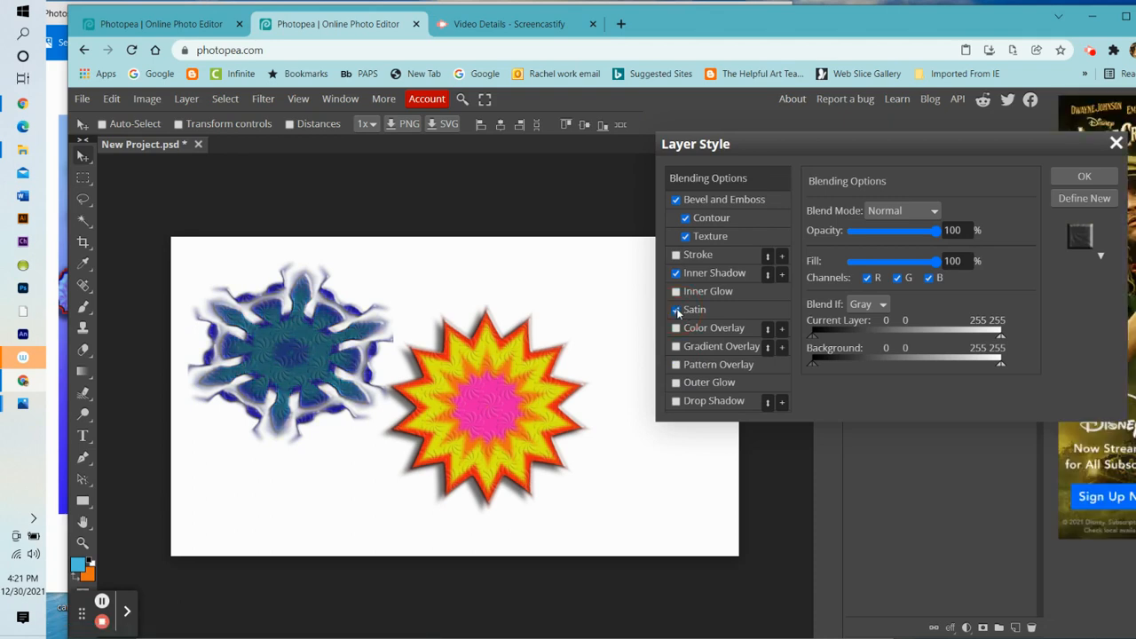
left_click(677, 311)
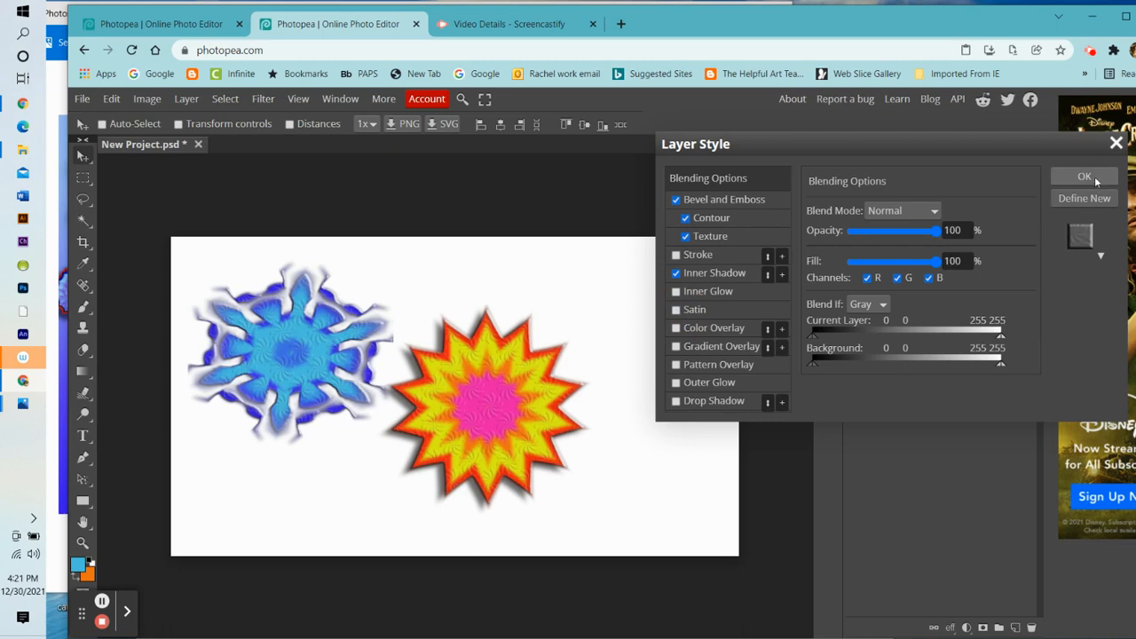
left_click(1096, 181)
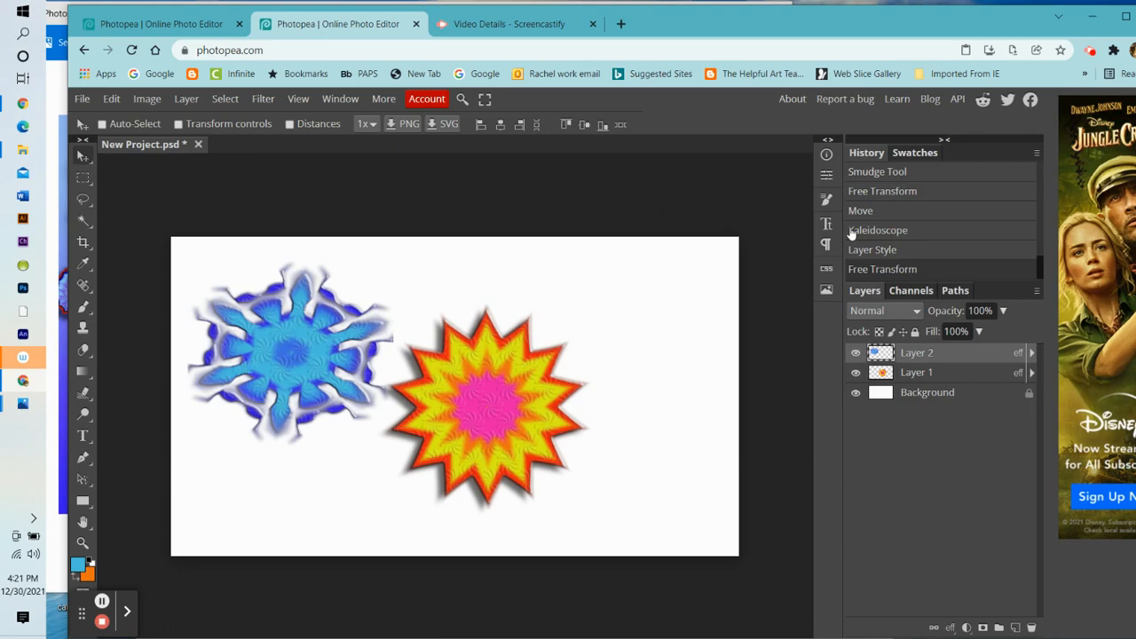
Step: Add a new layer and draw a nearly circular ellipse selection to the upper right of the orange flower
left_click(187, 99)
mouse_move(195, 119)
left_click(373, 120)
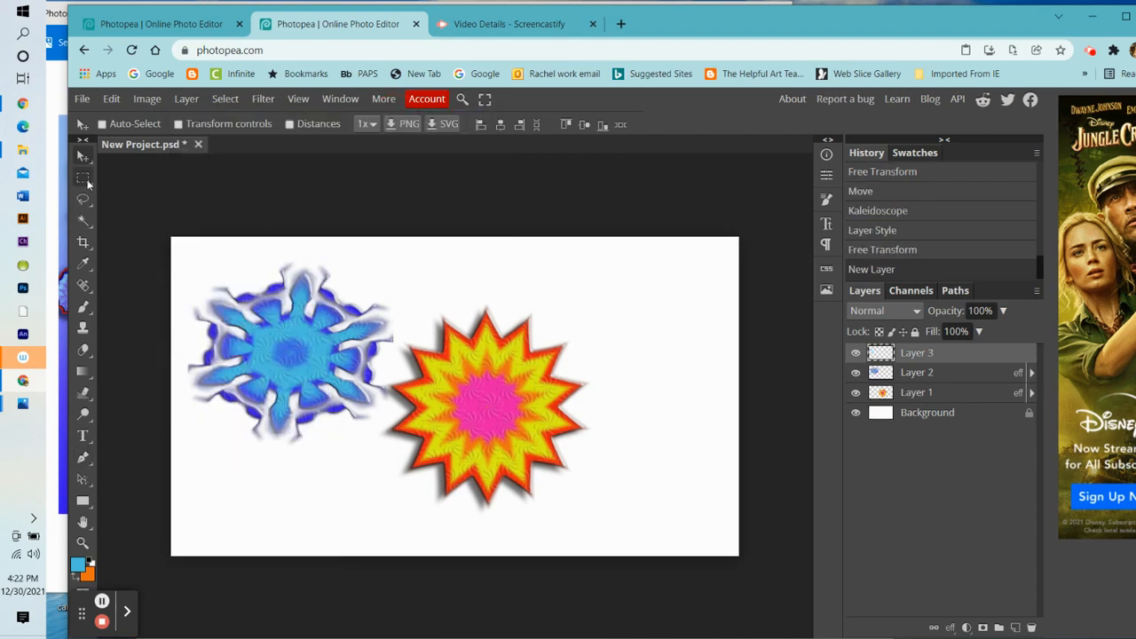
left_click(84, 180)
left_click(135, 202)
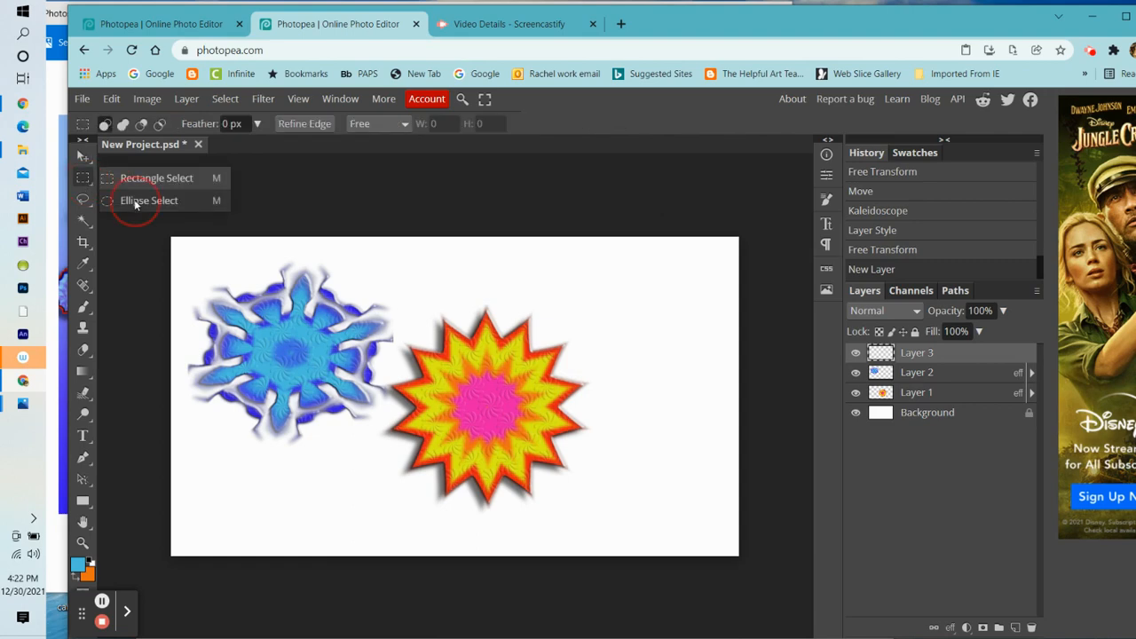
left_click_drag(578, 287, 741, 439)
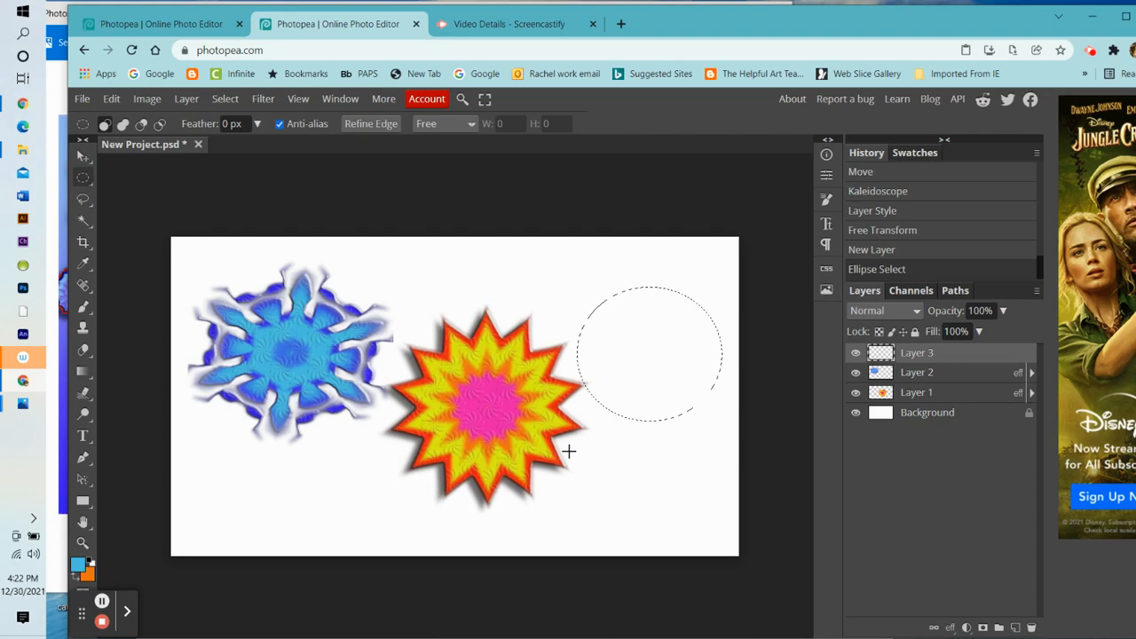
Step: Set the background color to yellow (dbeb13) and the foreground color to orange-red (f83512)
left_click(87, 576)
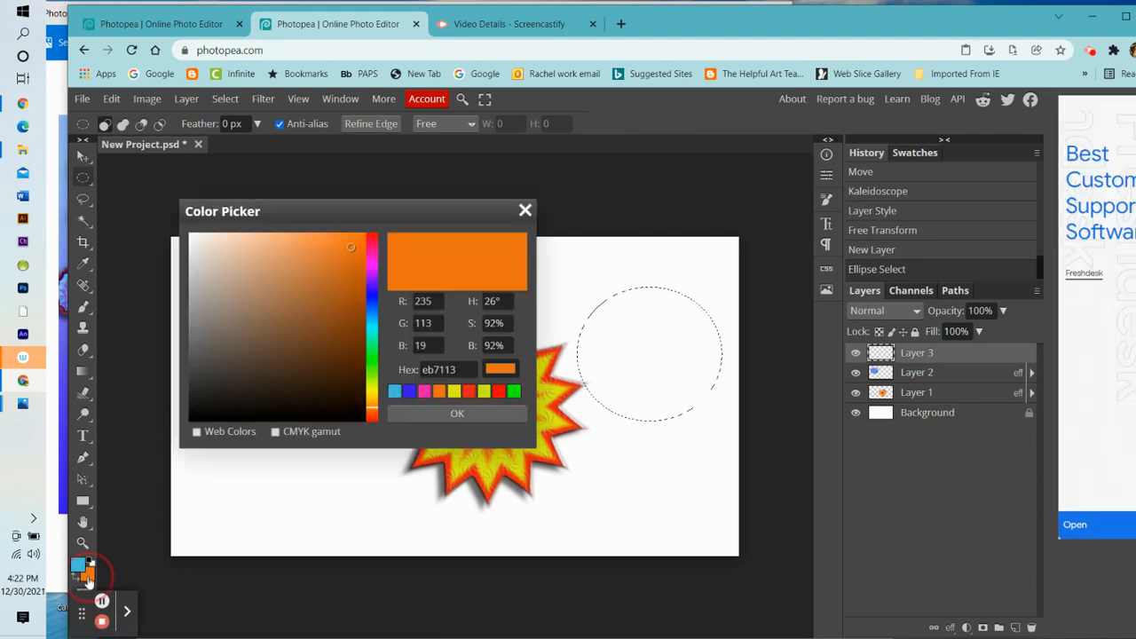
left_click(373, 388)
left_click(458, 413)
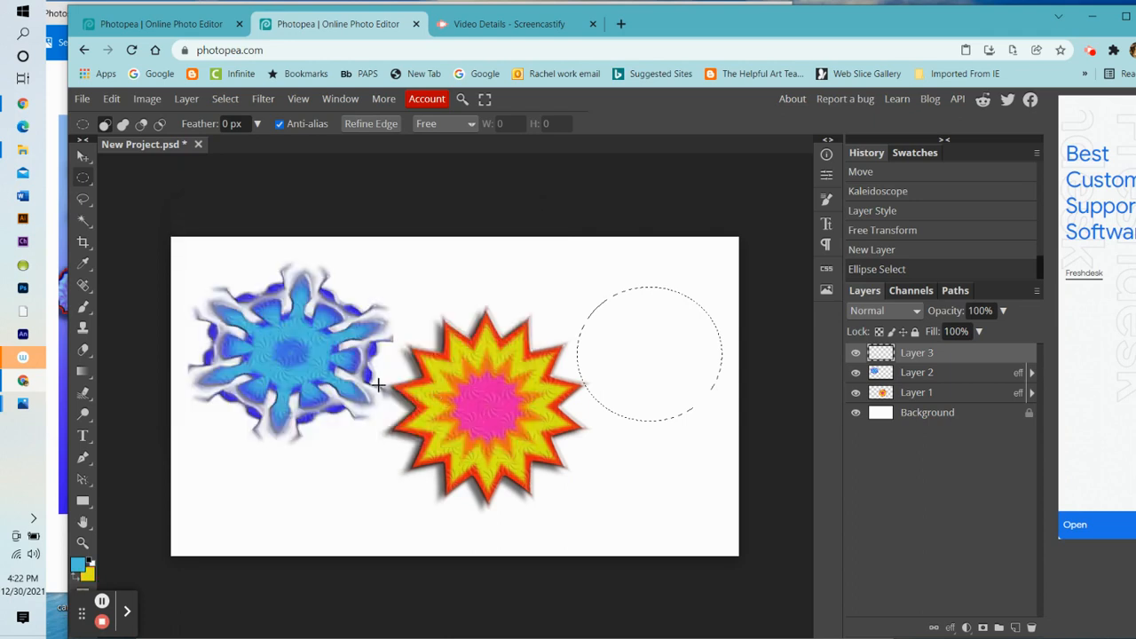
left_click(77, 566)
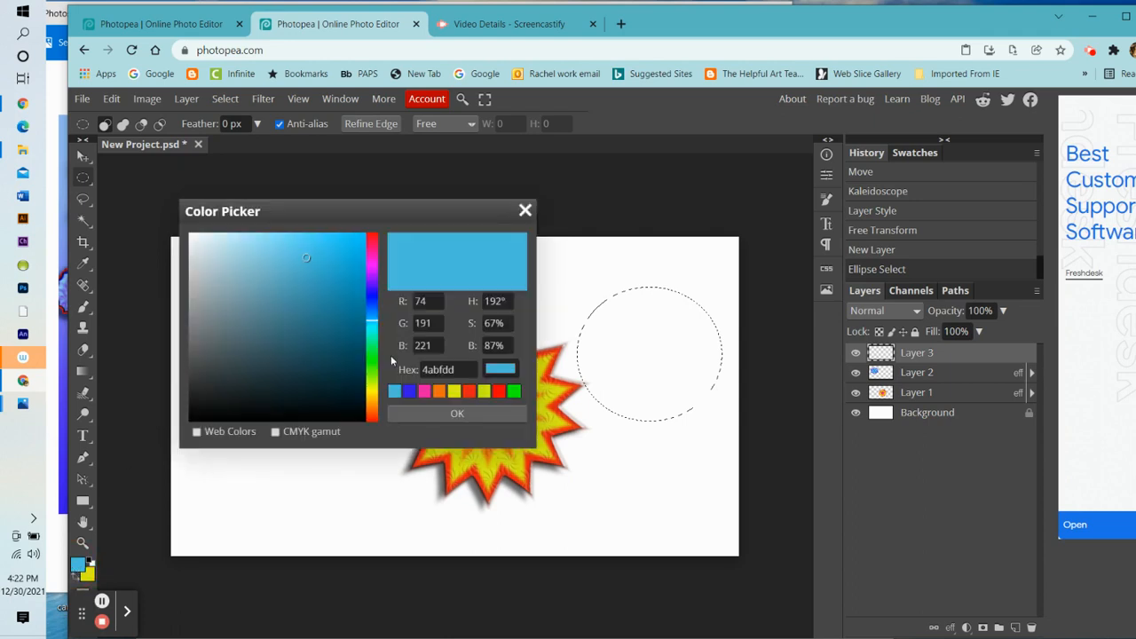
left_click(372, 417)
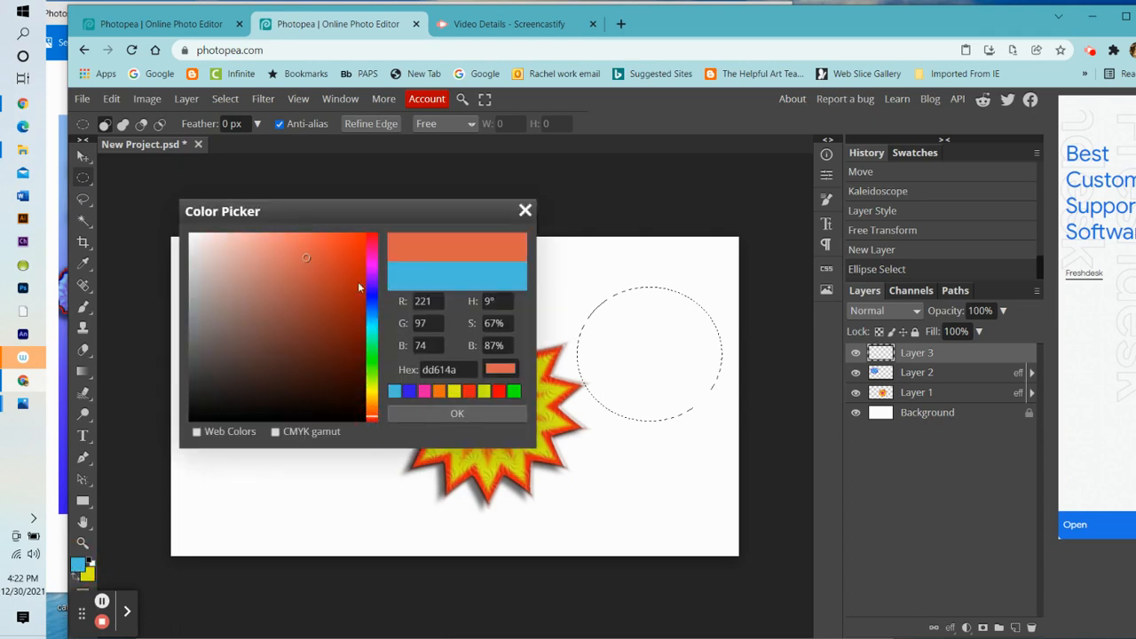
left_click(352, 237)
left_click(446, 411)
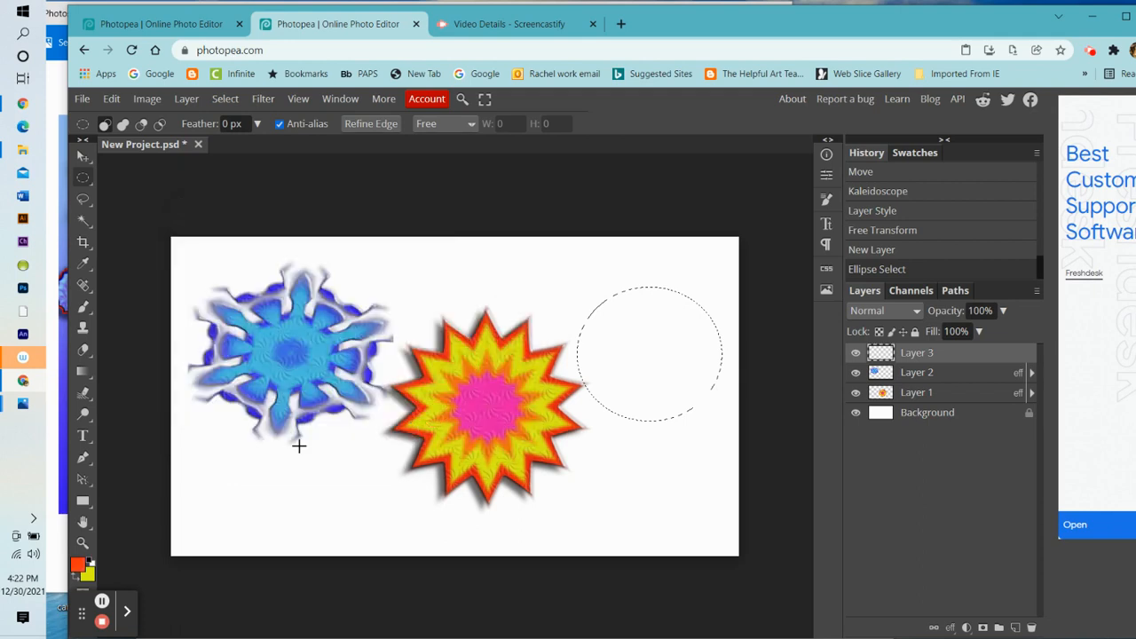
Step: Fill the ellipse selection with a linear gradient running from orange-red at its top to yellow at its bottom
left_click(82, 373)
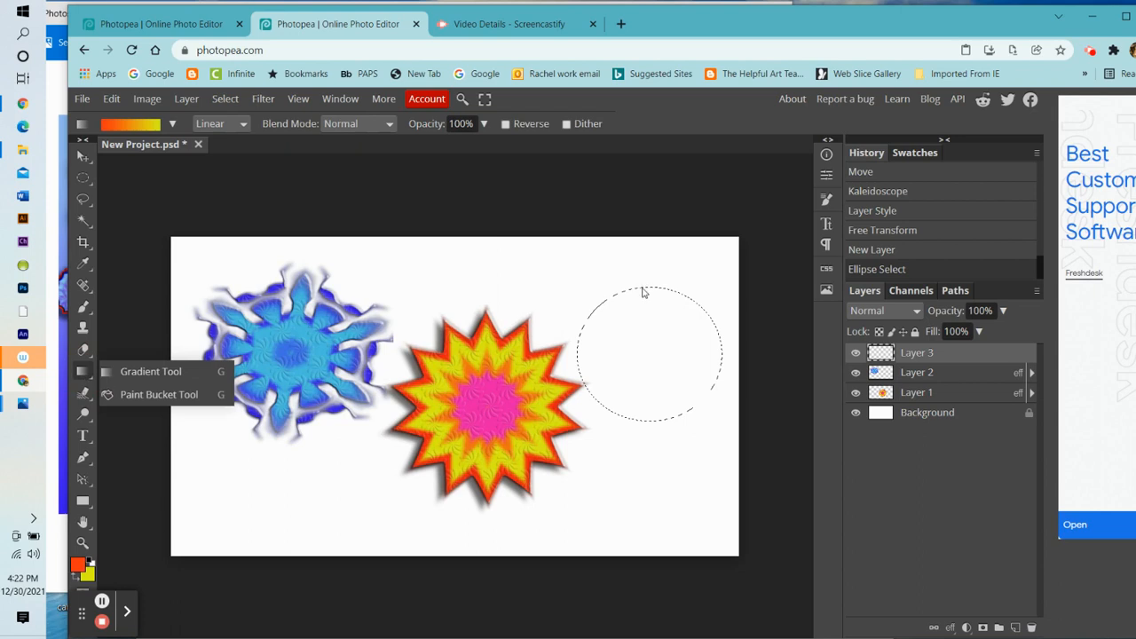
left_click_drag(636, 265, 669, 471)
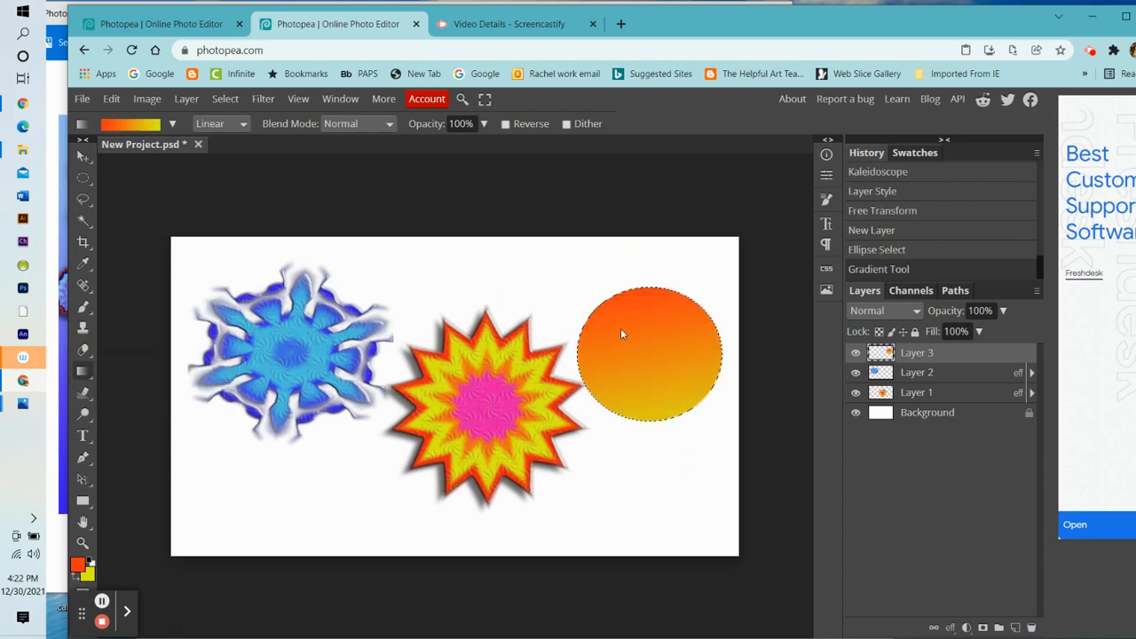
left_click_drag(622, 334, 662, 442)
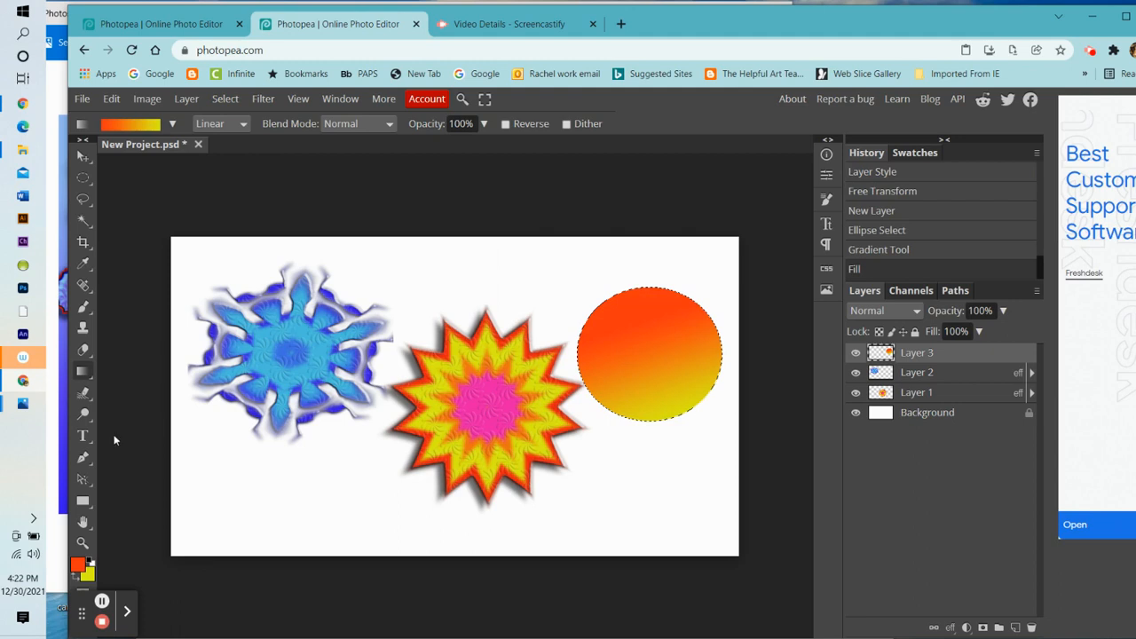
Step: Deselect the gradient disc and make a smaller ellipse selection inside it, slightly right of its center
left_click(82, 179)
mouse_move(623, 323)
left_mouse_down()
mouse_move(641, 345)
mouse_move(634, 324)
mouse_move(625, 332)
left_mouse_up()
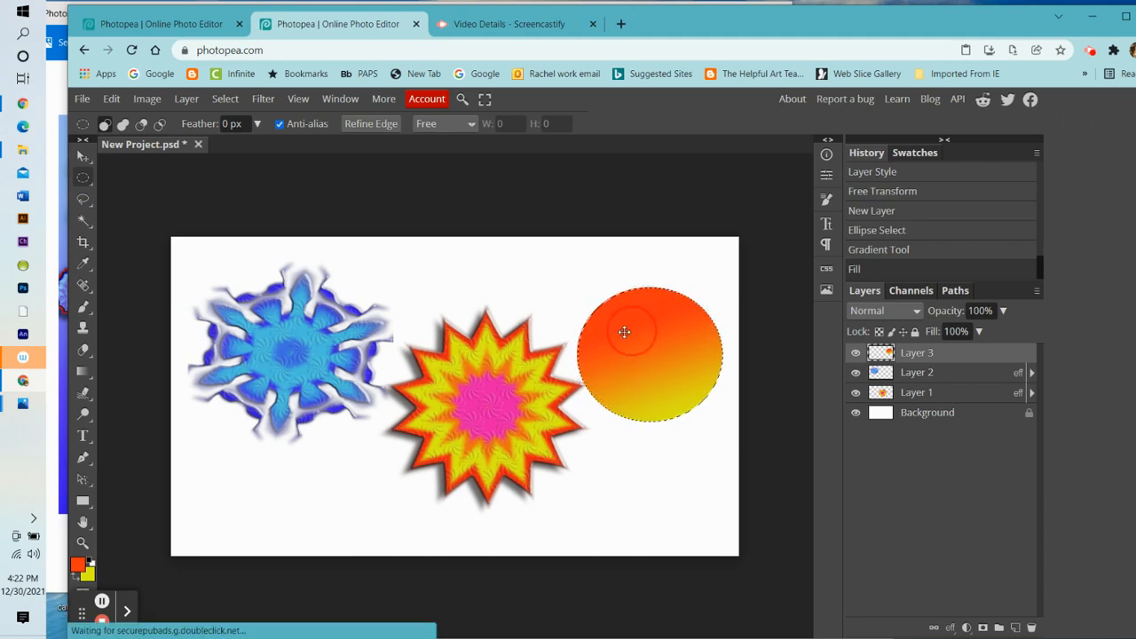
left_click(232, 100)
left_click(245, 143)
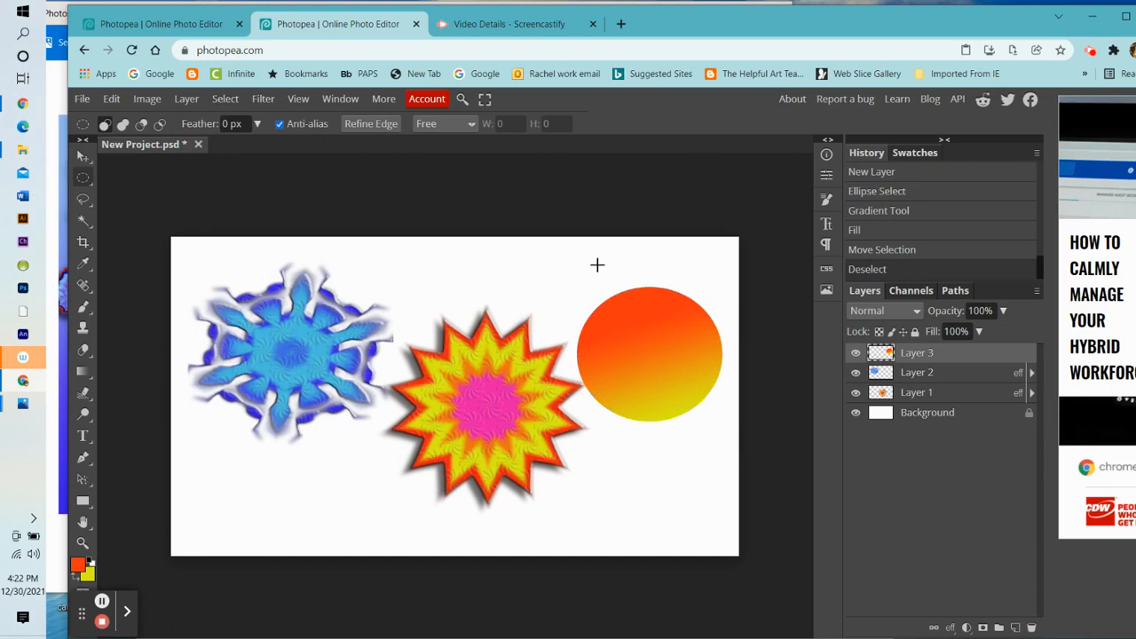
left_click_drag(634, 327, 700, 396)
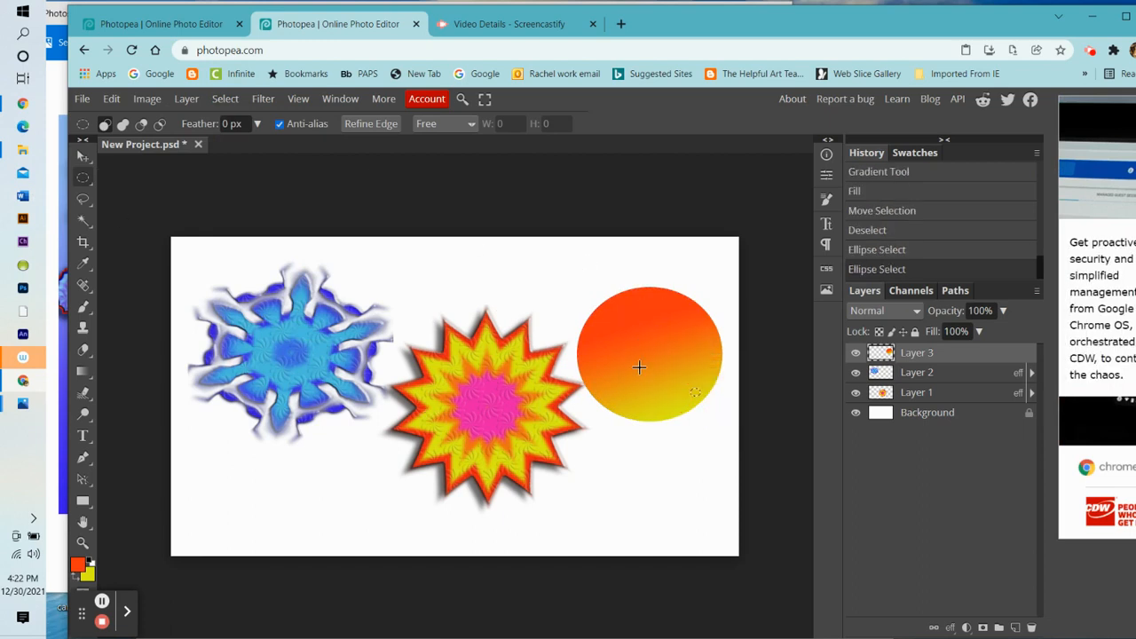
left_click_drag(628, 332, 750, 390)
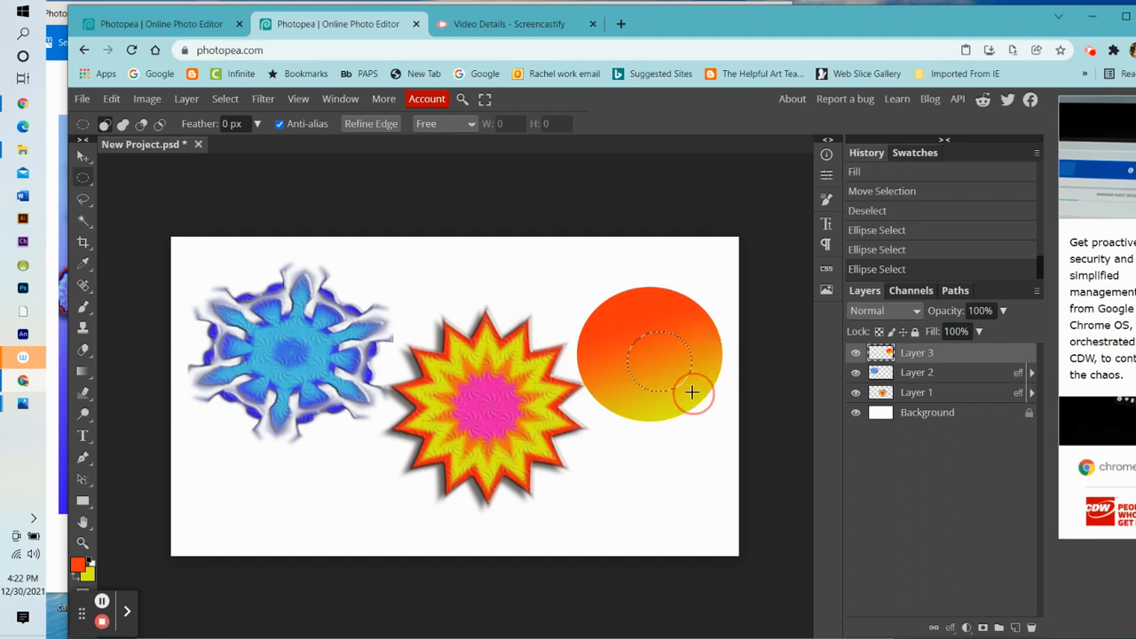
Step: Set the foreground color to magenta (e91adf) and the background color to purple (6713eb)
left_click(78, 566)
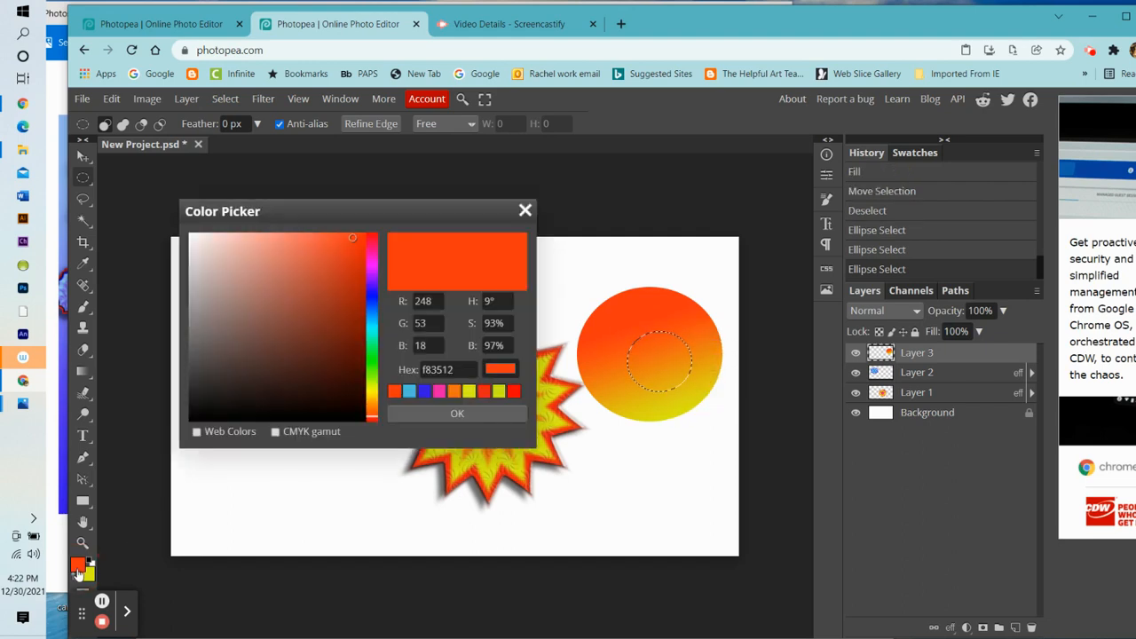
left_click(424, 391)
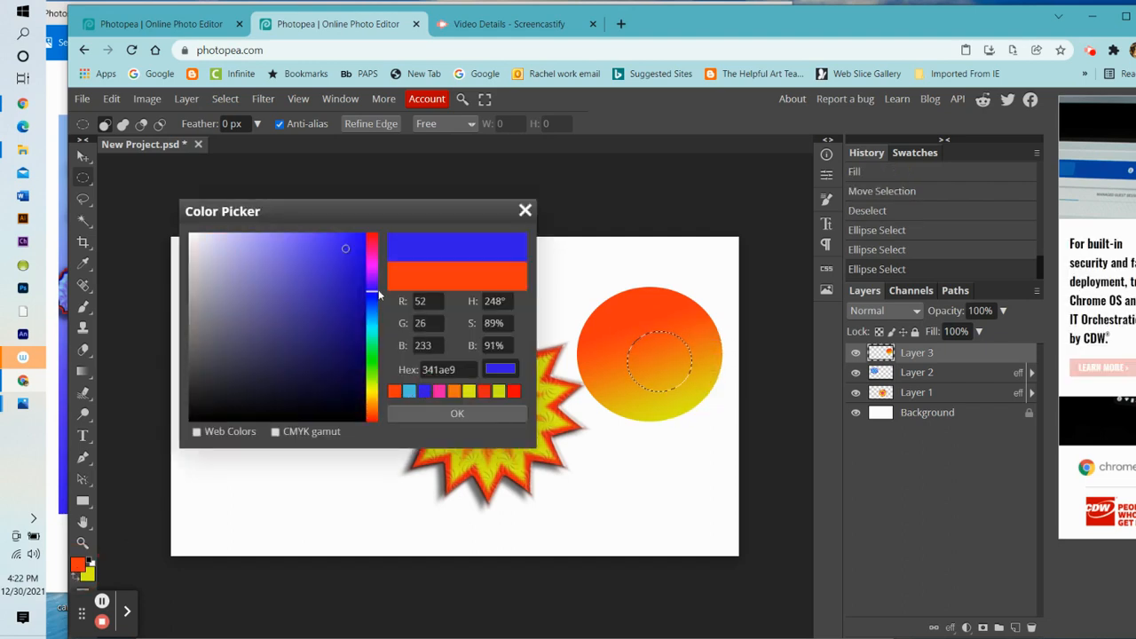
left_click(372, 254)
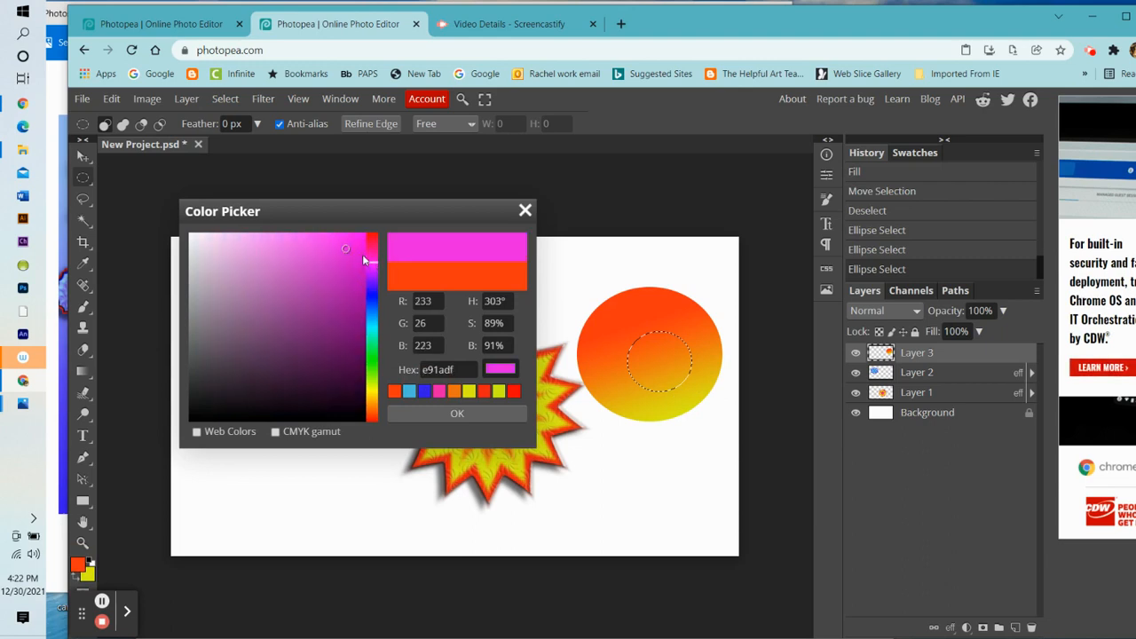
left_click(466, 414)
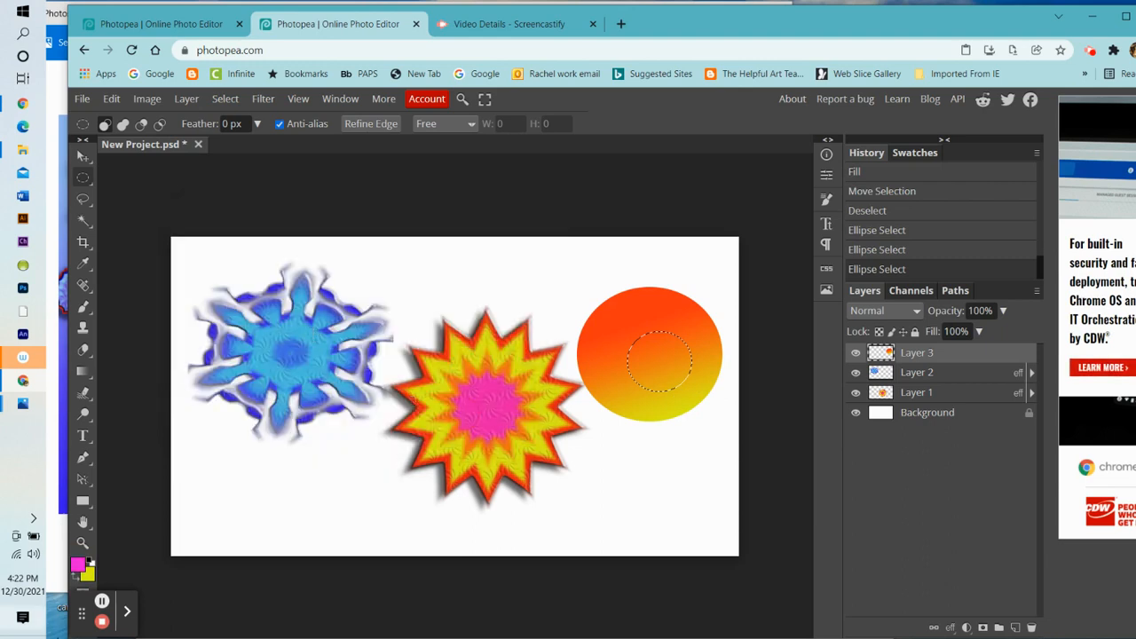
left_click(90, 577)
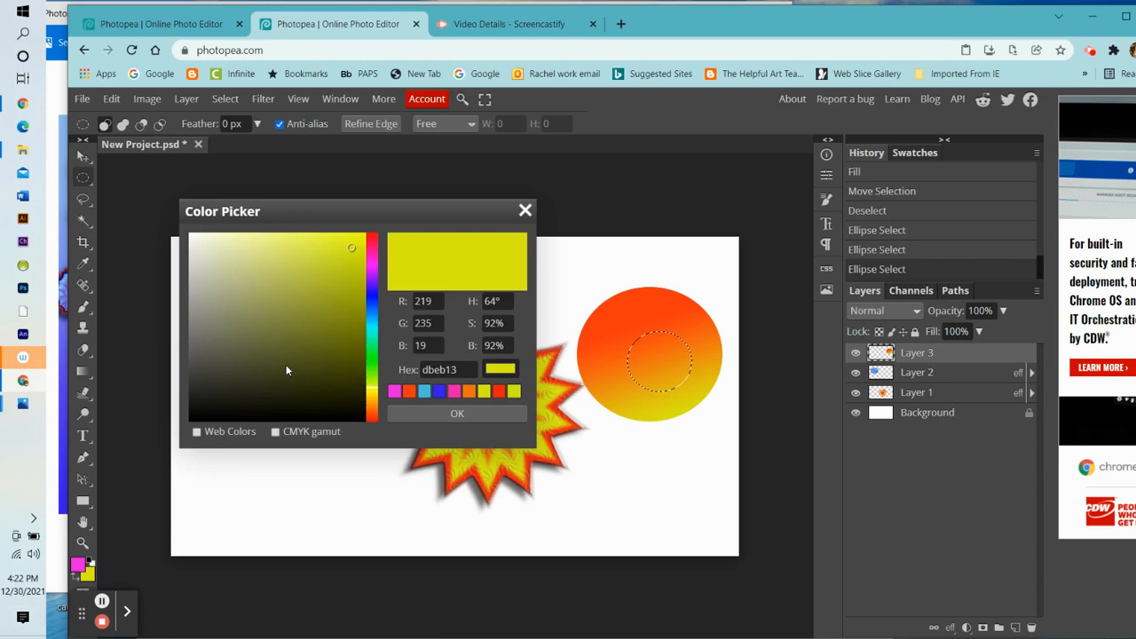
left_click(371, 296)
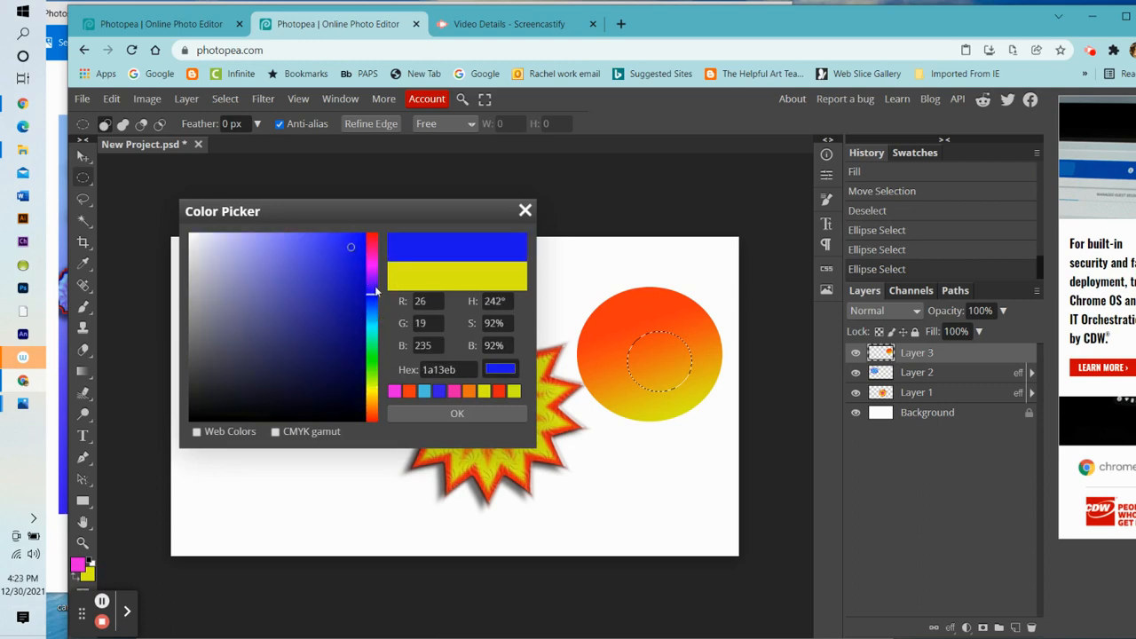
mouse_move(372, 294)
left_mouse_down()
mouse_move(362, 287)
mouse_move(372, 282)
left_mouse_up()
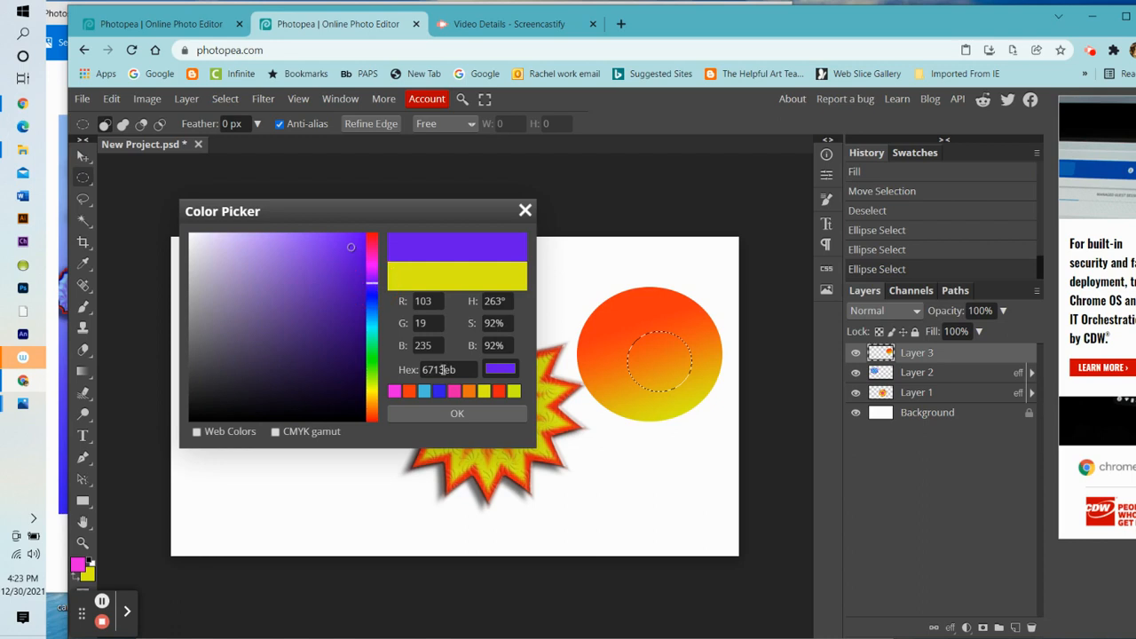
left_click(457, 416)
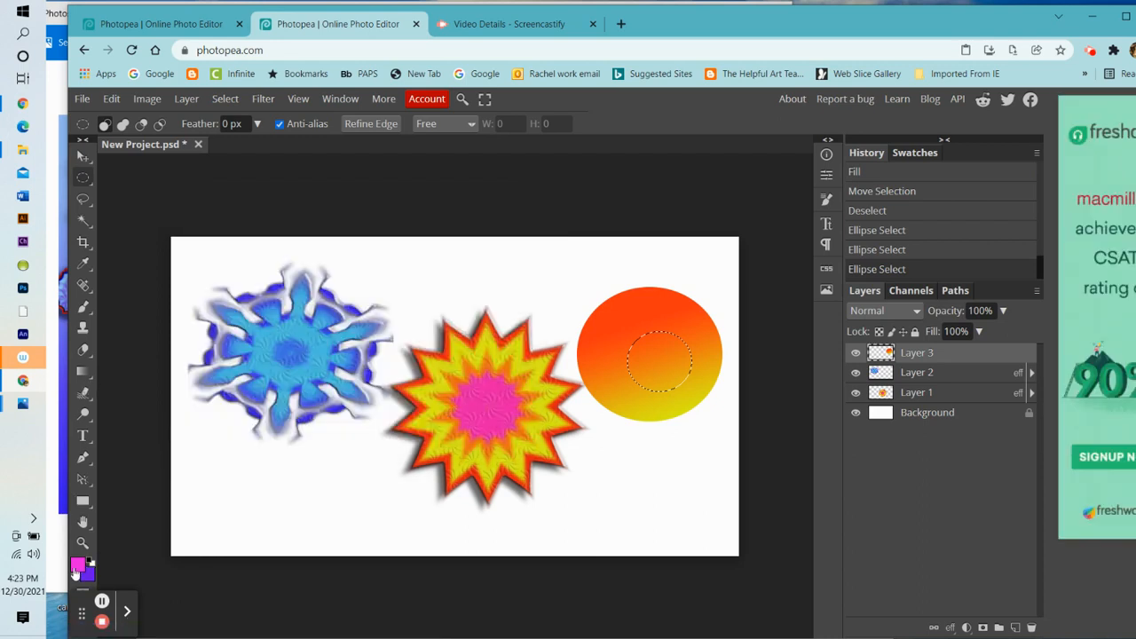
Step: Fill the small inner ellipse selection with a linear gradient from magenta at its top to purple at its bottom, and deselect it
left_click(83, 372)
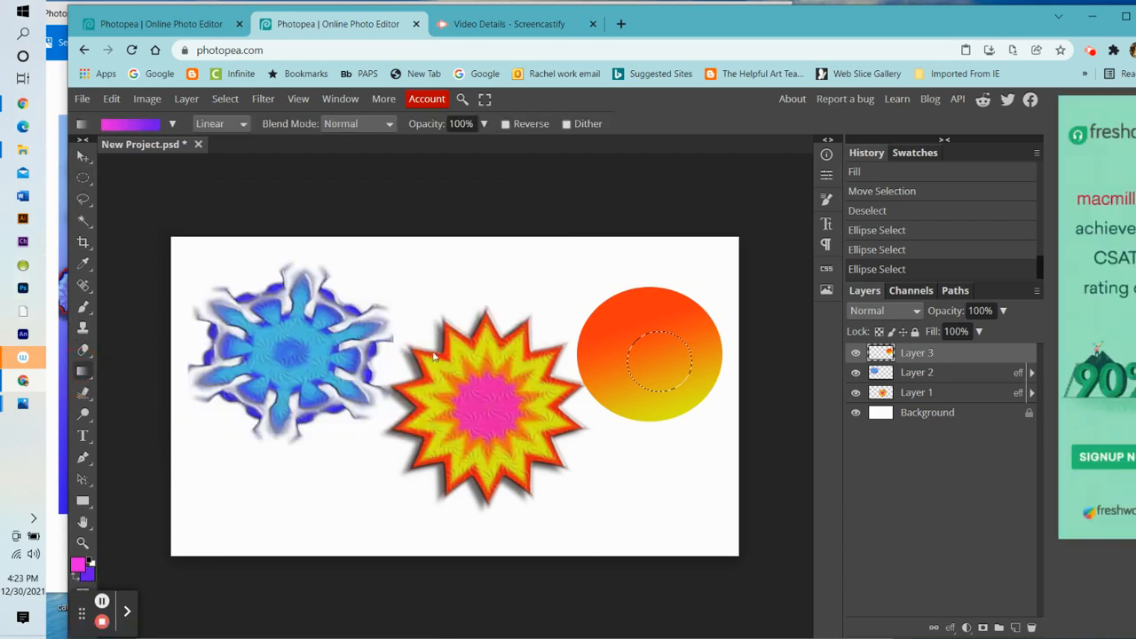
left_click_drag(661, 349, 668, 410)
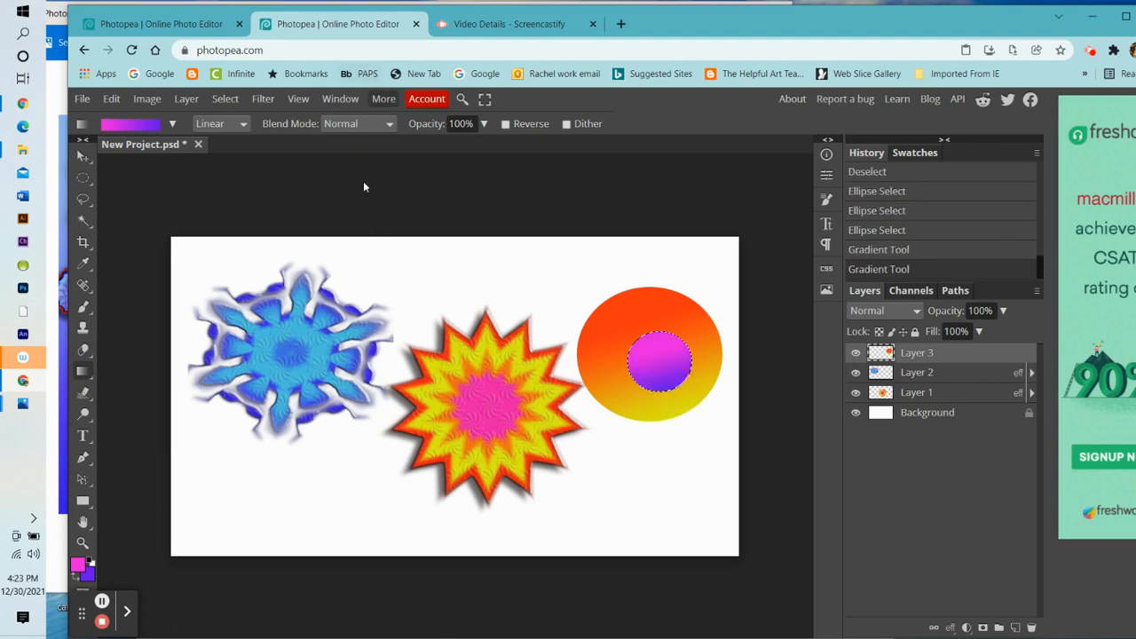
left_click(228, 99)
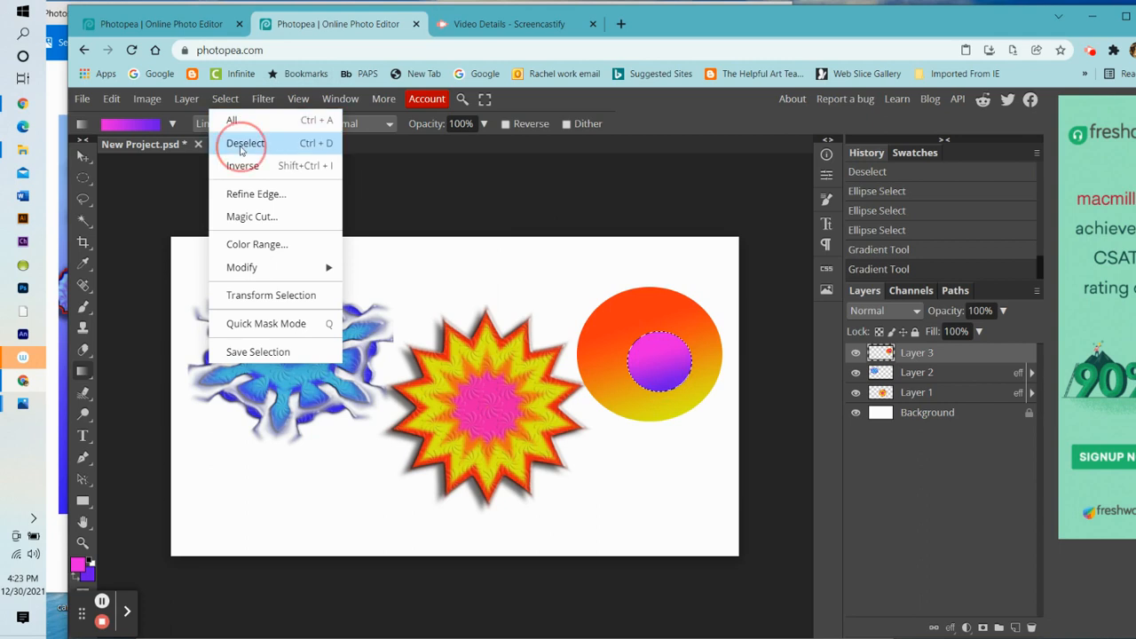
left_click(242, 142)
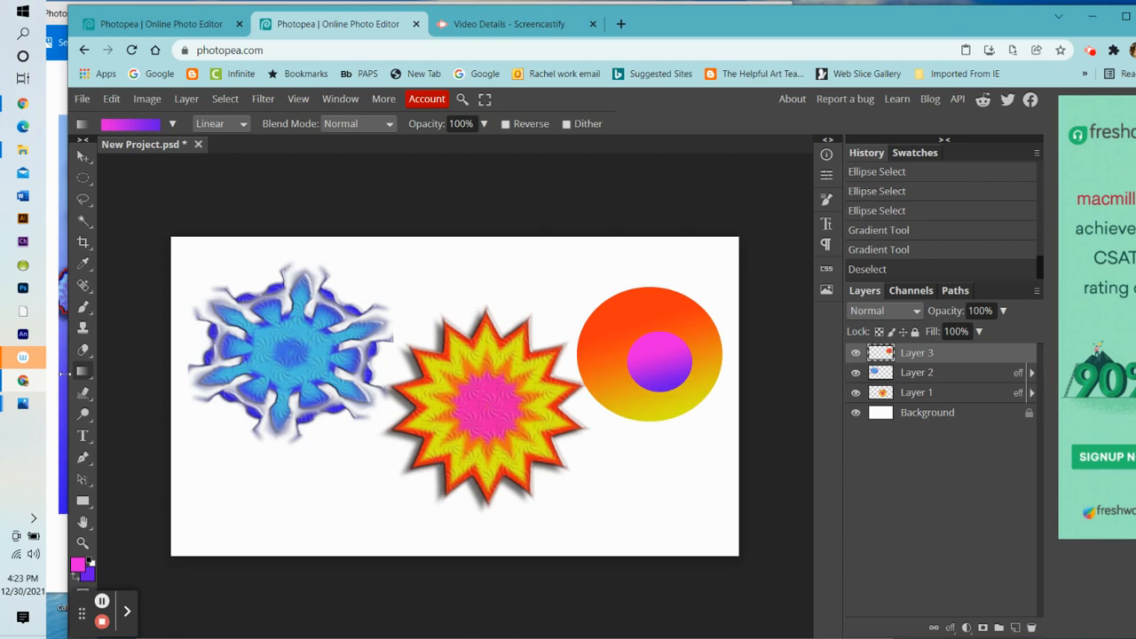
Step: Smudge the magenta-purple inner circle outward into the orange-yellow disc on Layer 3 with the Smudge Tool at 50% strength
left_click(85, 393)
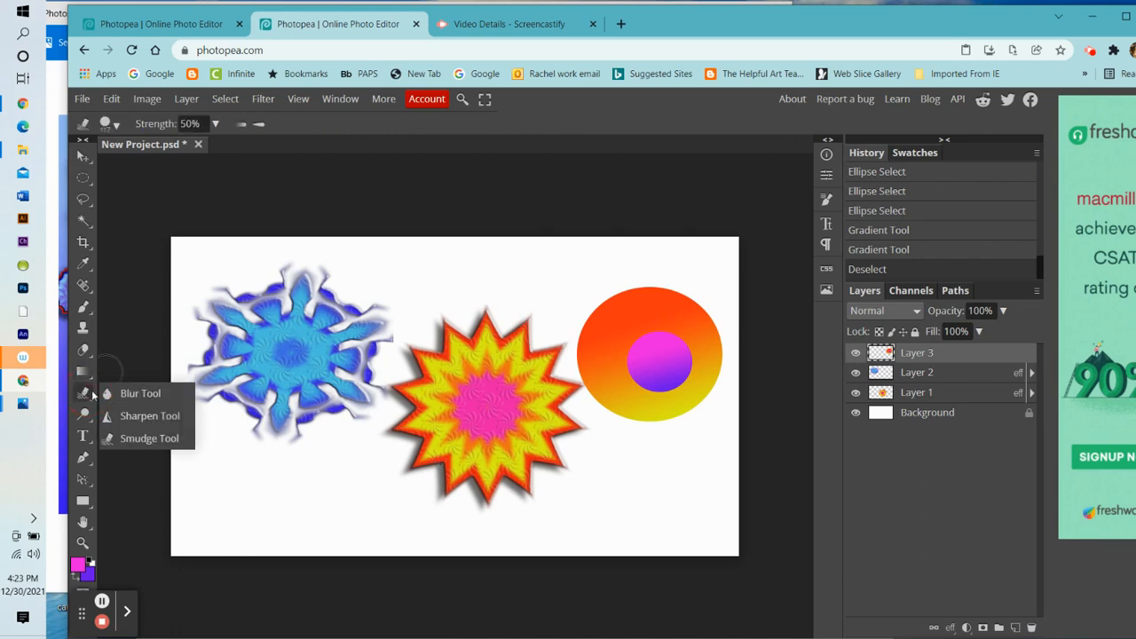
left_click(147, 437)
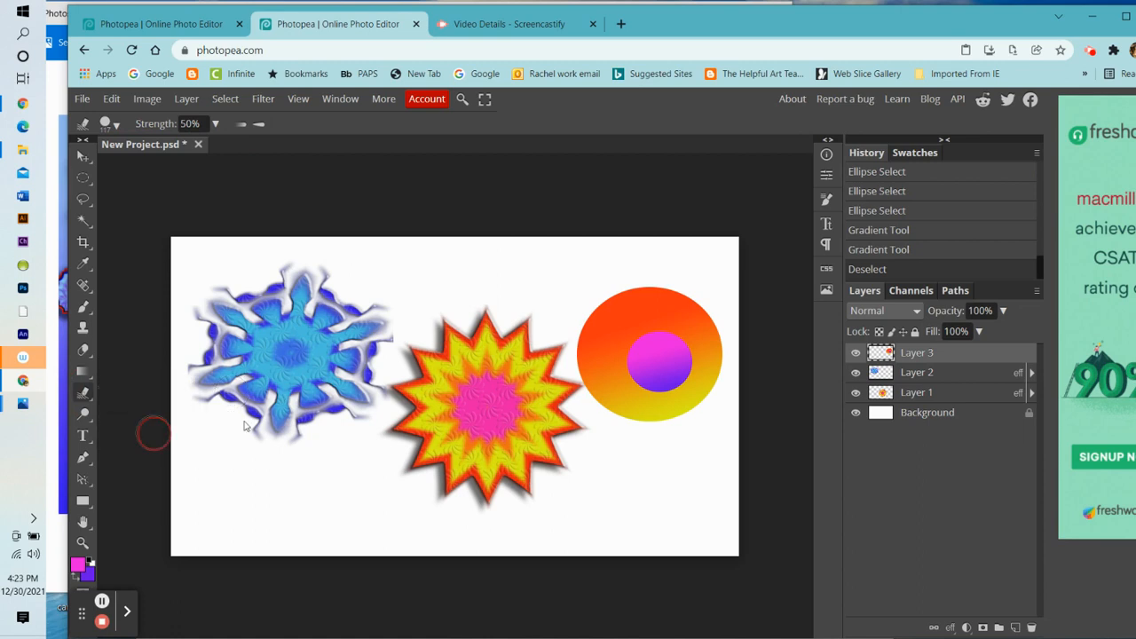
mouse_move(638, 351)
left_mouse_down()
mouse_move(649, 346)
mouse_move(637, 329)
mouse_move(613, 318)
left_mouse_up()
mouse_move(624, 377)
left_mouse_down()
mouse_move(691, 351)
mouse_move(635, 399)
mouse_move(662, 384)
mouse_move(673, 417)
left_mouse_up()
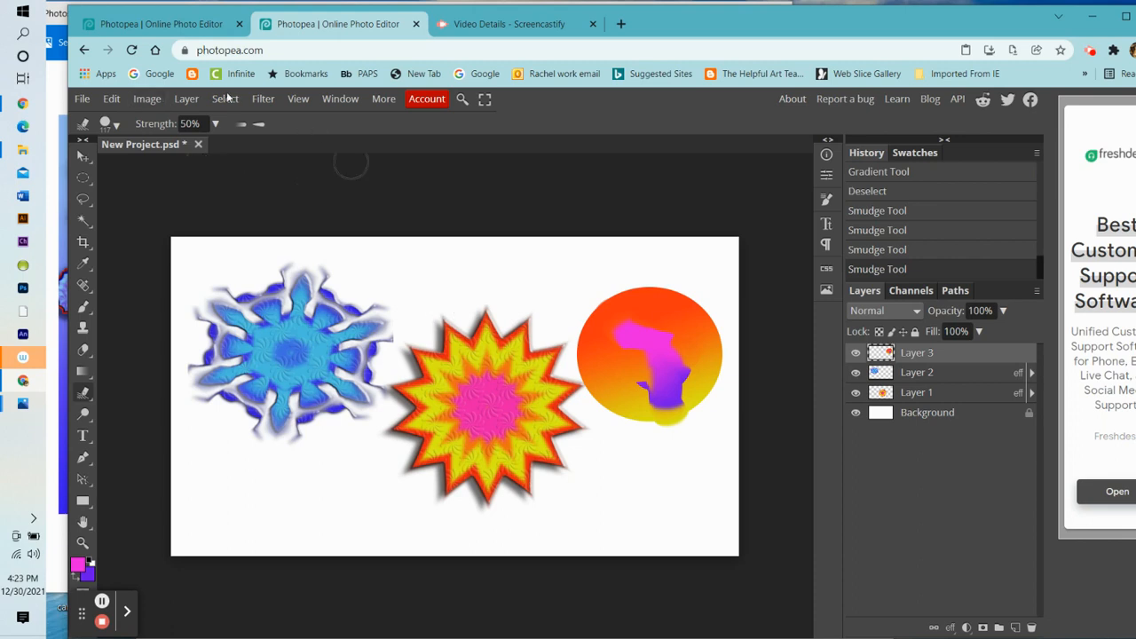
Step: Apply the Kaleidoscope filter to the smudged disc on Layer 3 with 11 mirrors and an angle of 189°
left_click(265, 100)
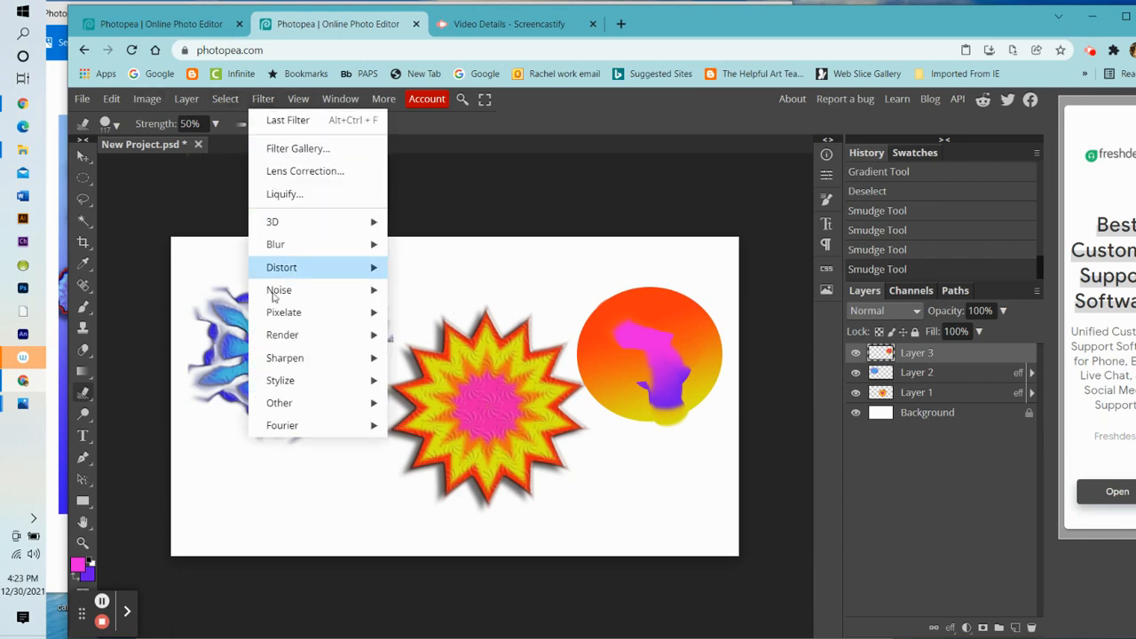
mouse_move(295, 266)
left_click(461, 299)
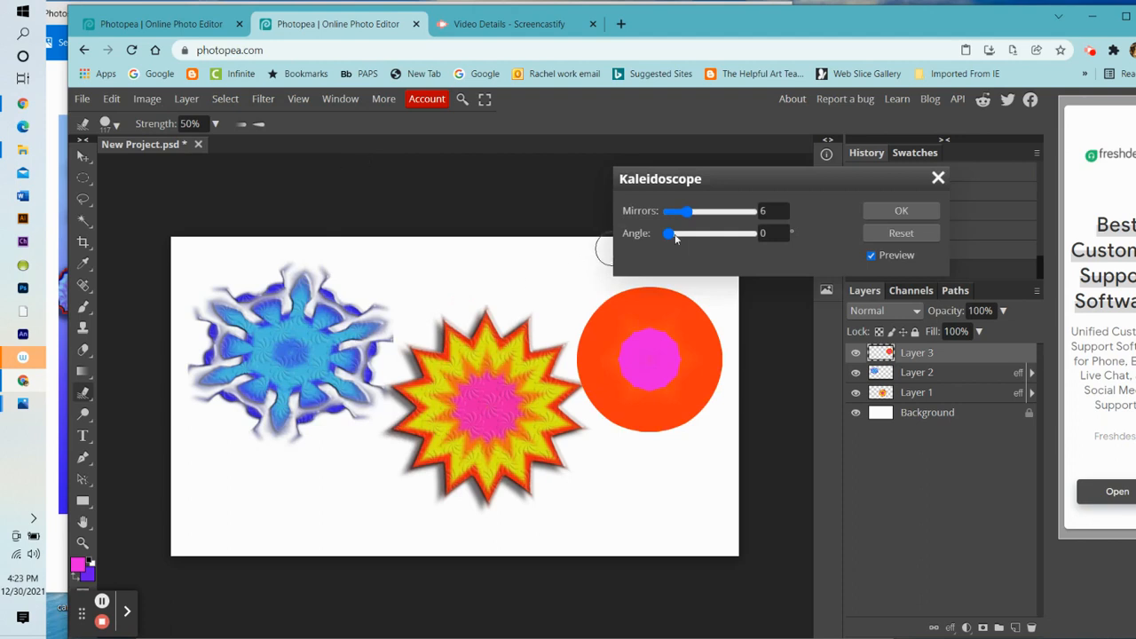
left_click_drag(675, 238, 712, 221)
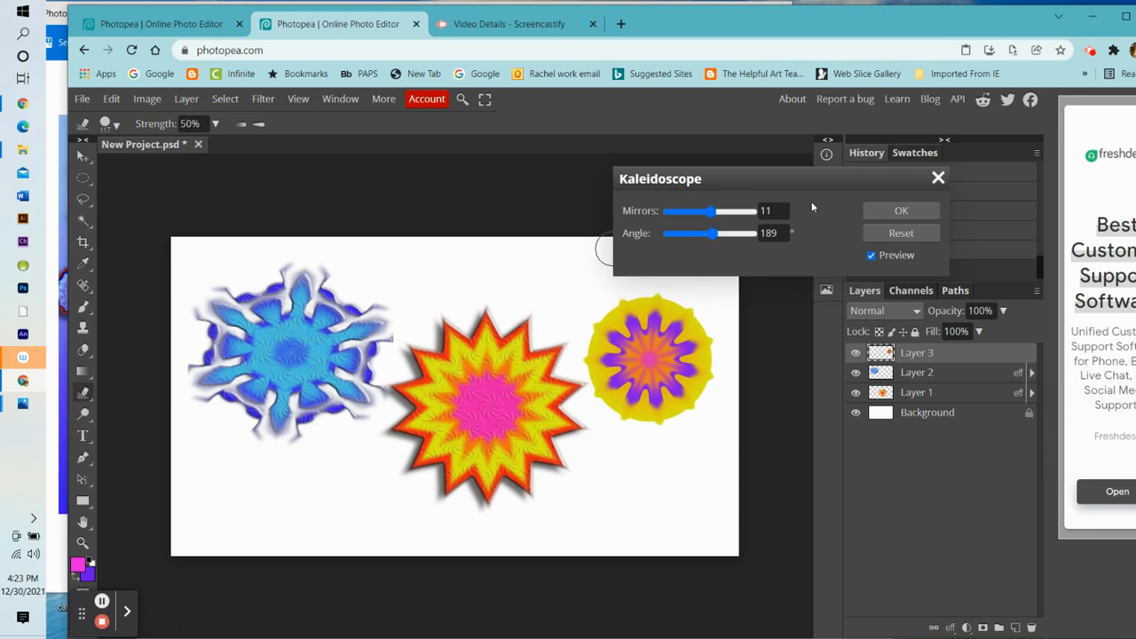
left_click(901, 212)
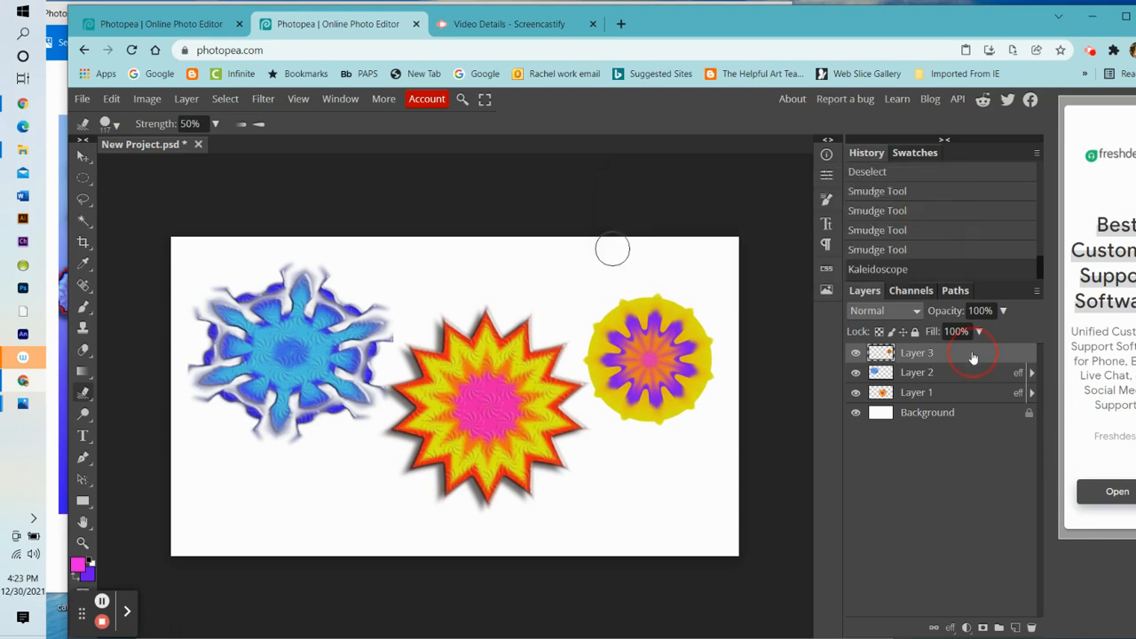
Step: Add Drop Shadow, Inner Shadow and Texture layer styles to the yellow and purple flower on Layer 3
right_click(974, 354)
left_click(931, 245)
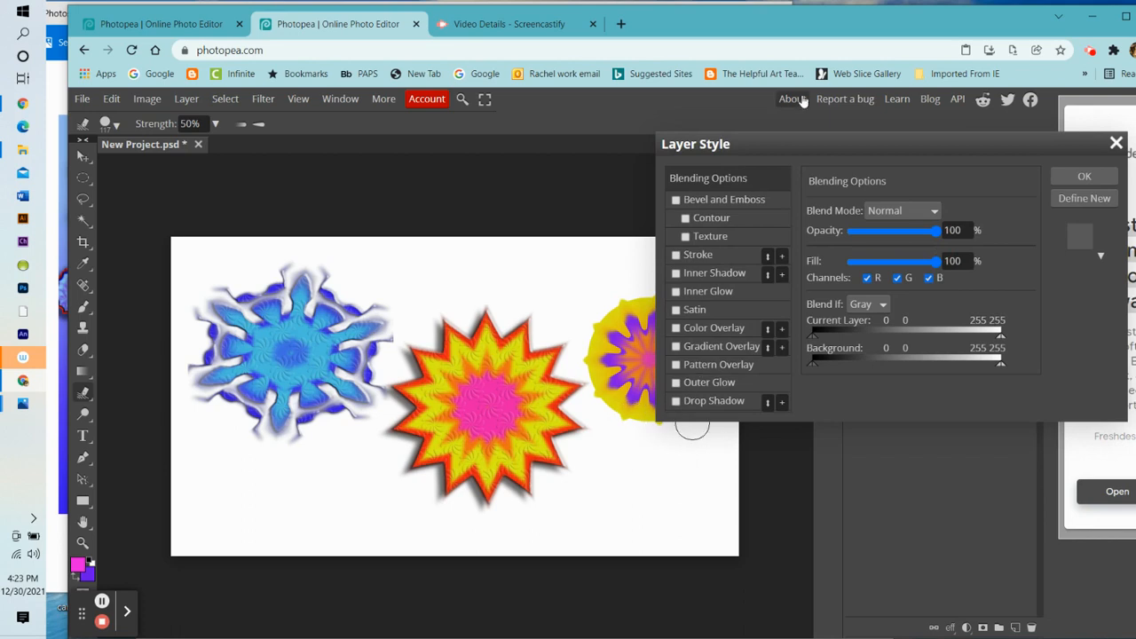
left_click_drag(820, 139, 926, 132)
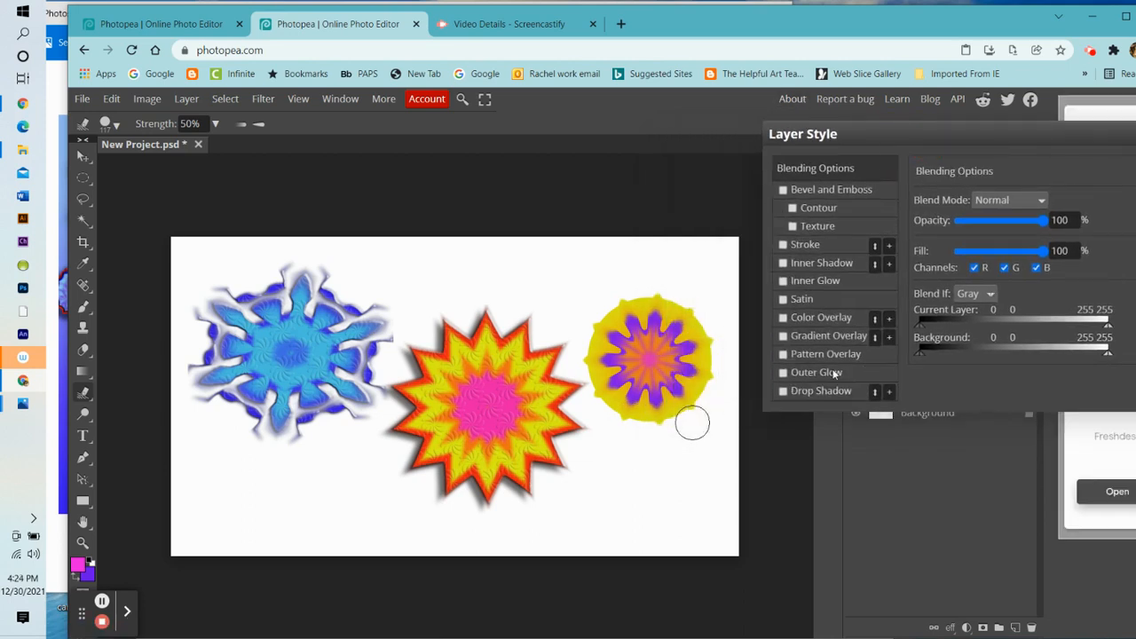
left_click(783, 392)
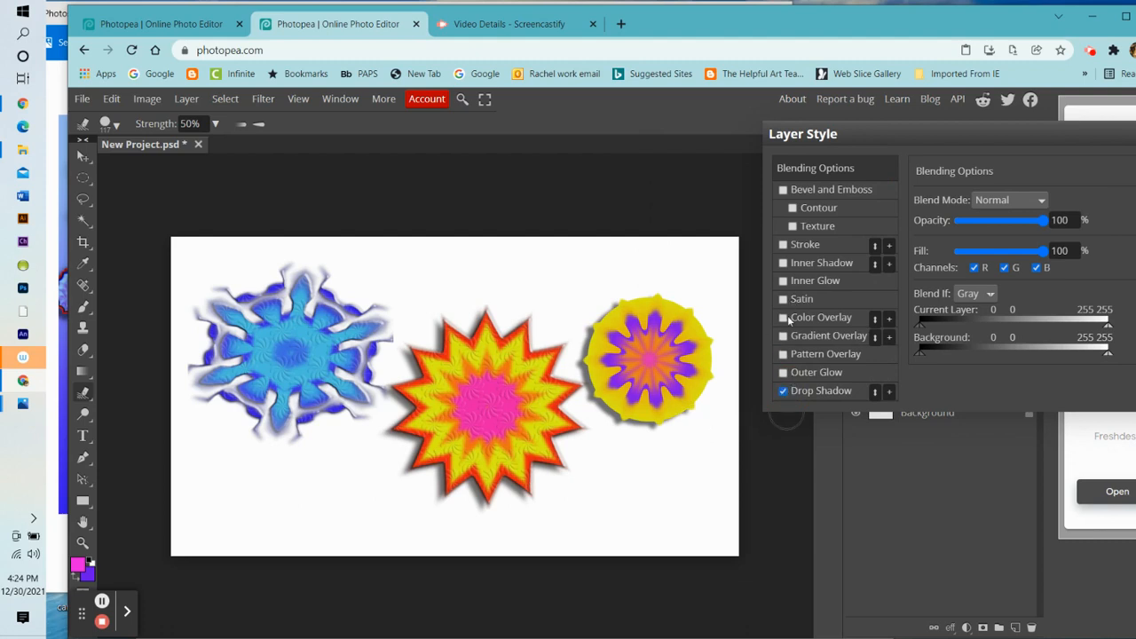
left_click(784, 263)
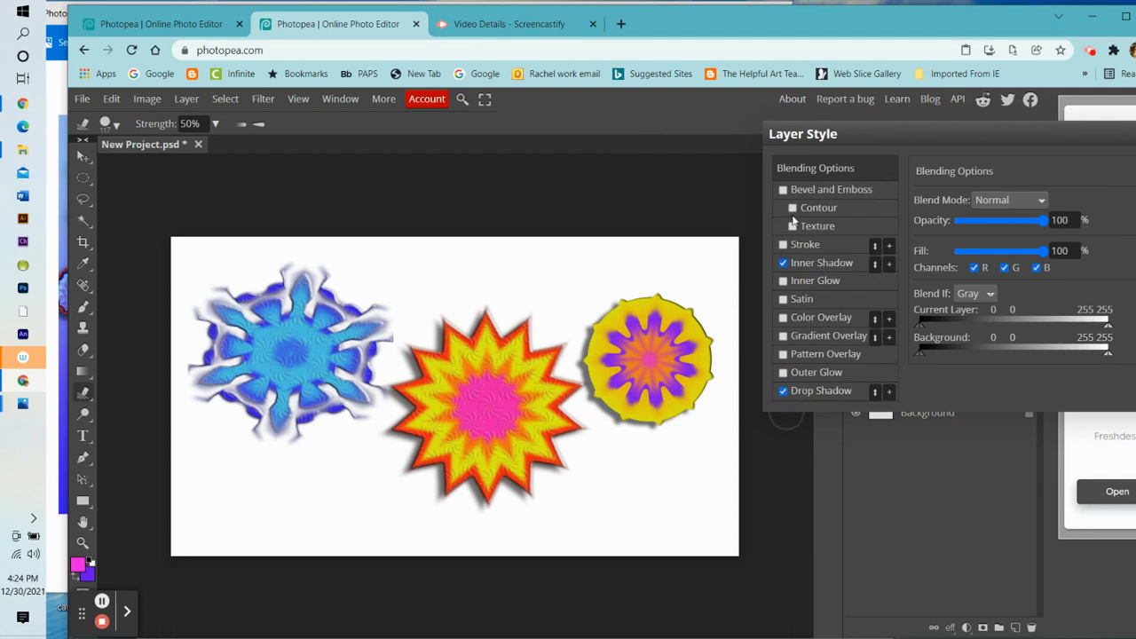
left_click(793, 226)
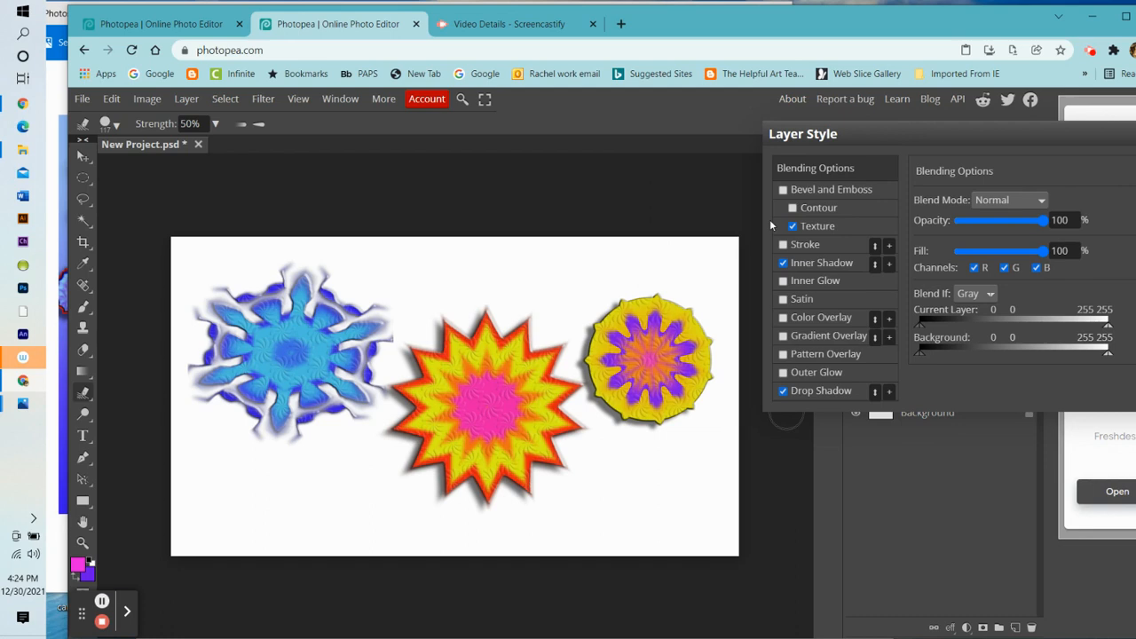
left_click_drag(1018, 133, 904, 109)
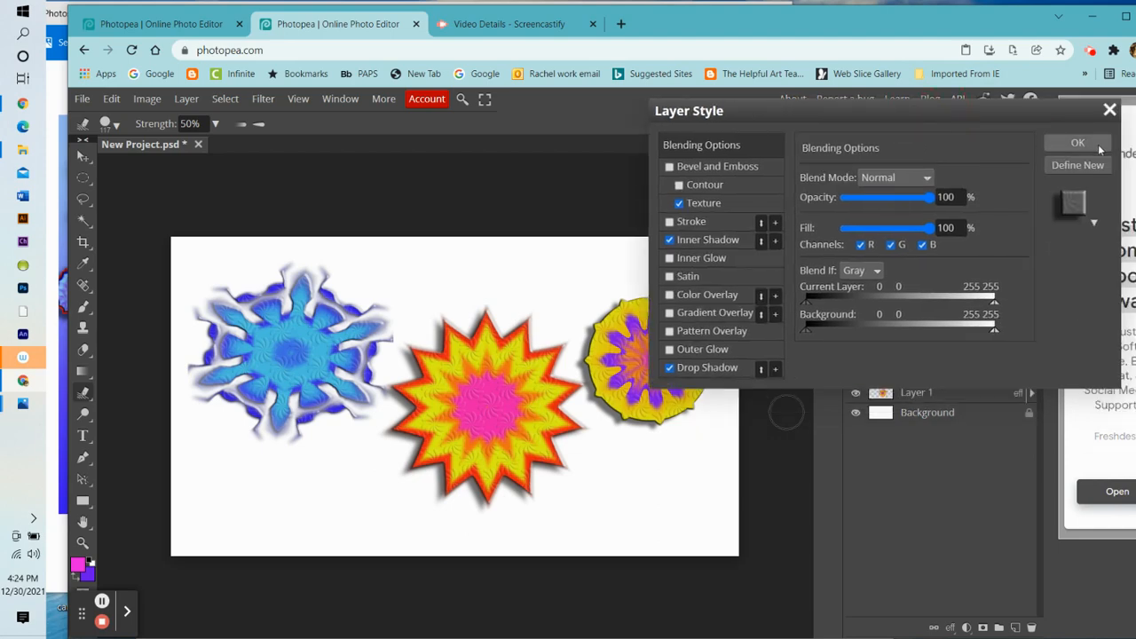
left_click(1096, 145)
Step: Select the Background layer and set the background color to light purple (a97def)
left_click(930, 414)
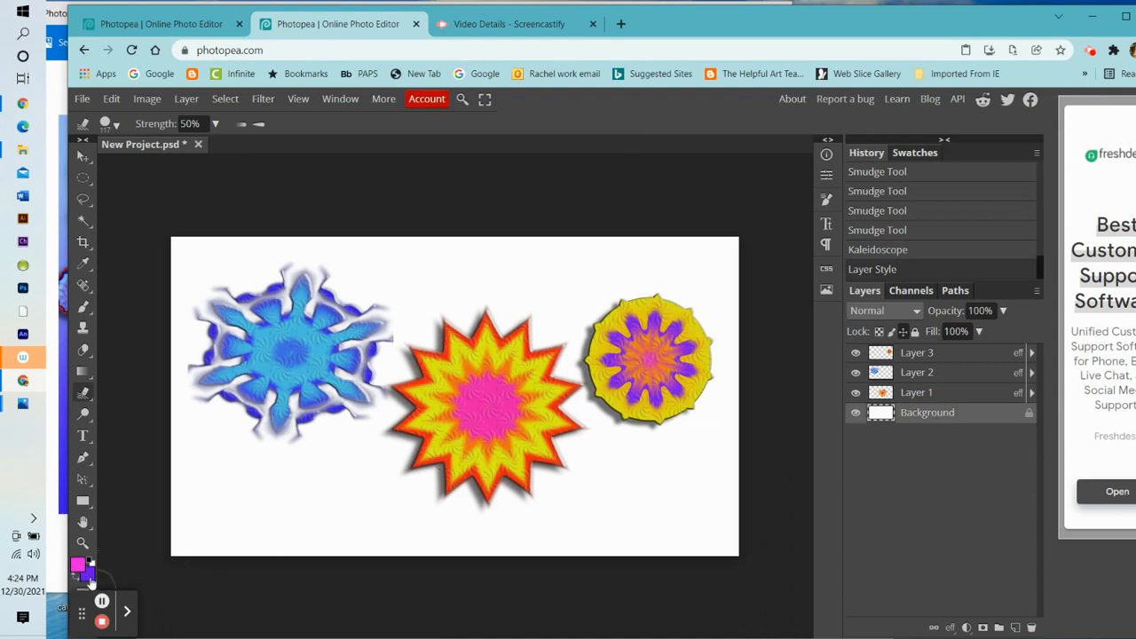
left_click(88, 578)
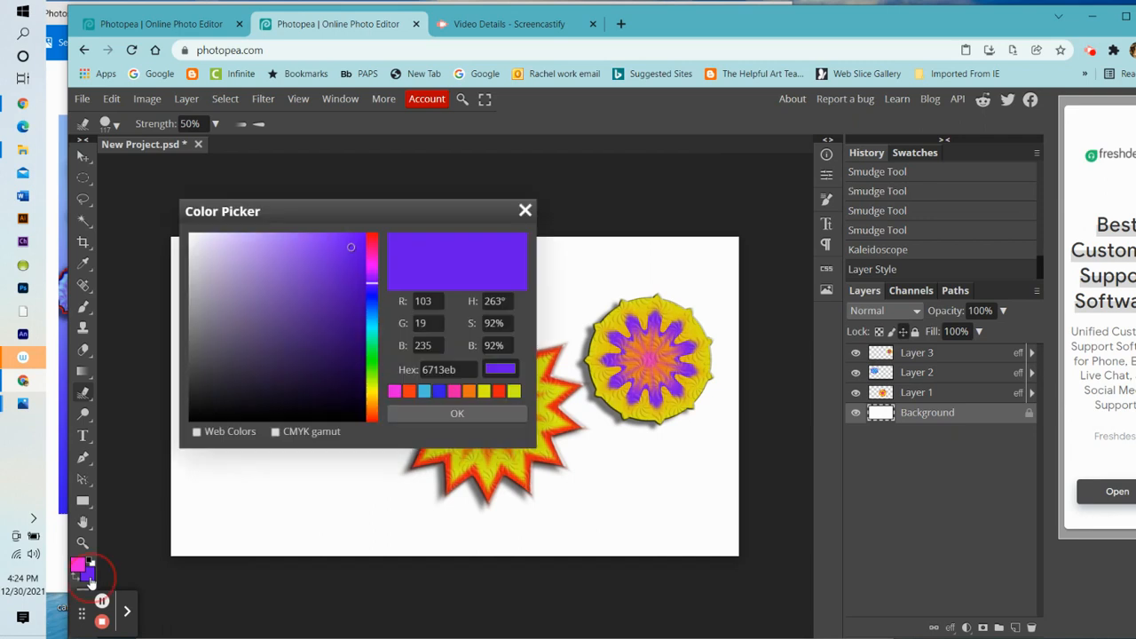
left_click(318, 264)
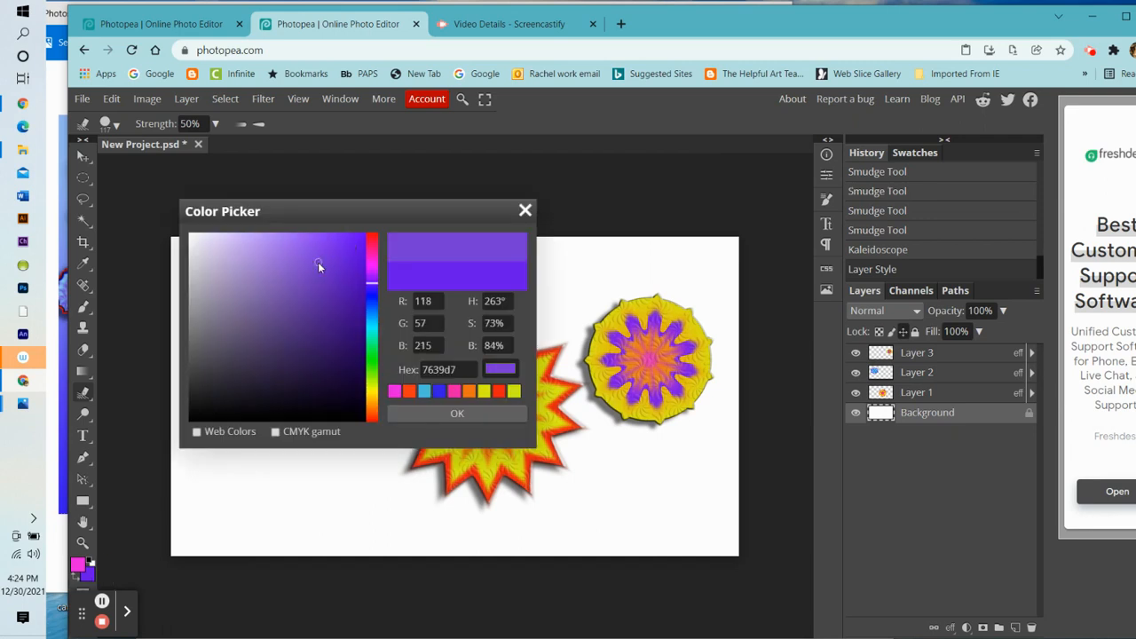
left_click_drag(307, 280, 284, 305)
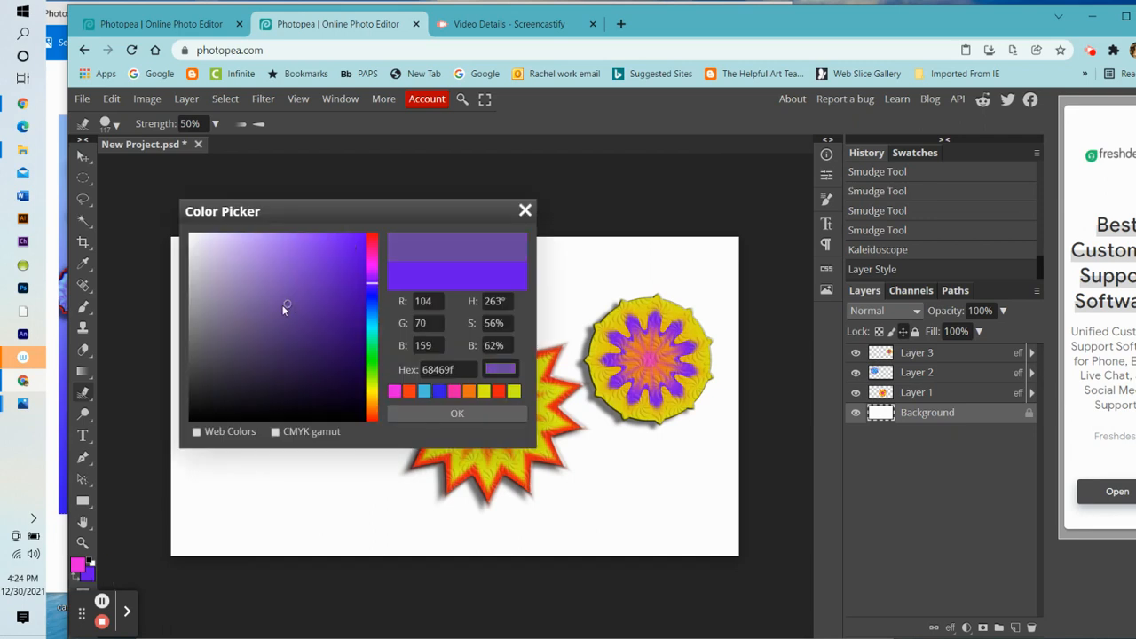
left_click(276, 257)
left_click(273, 246)
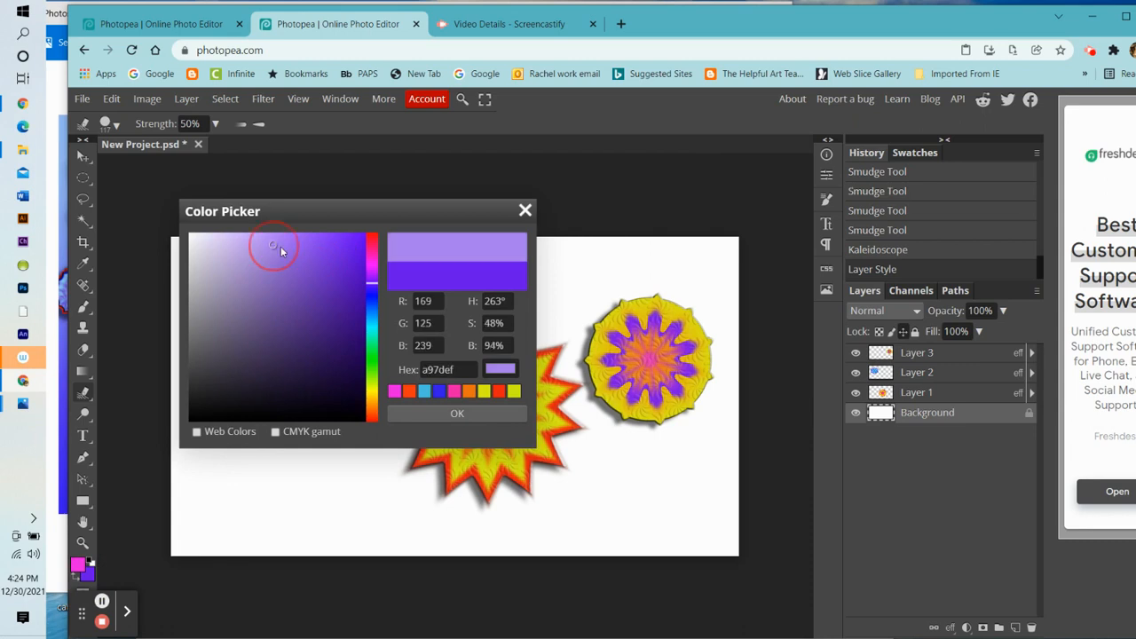
left_click(490, 419)
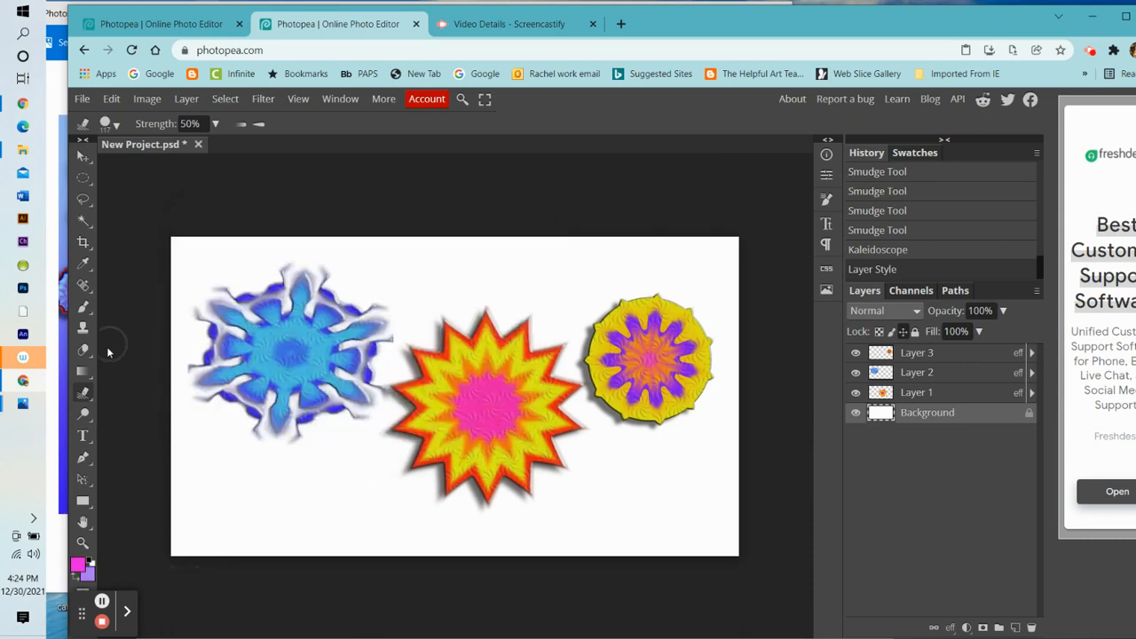
Step: Fill the Background layer with a slightly slanted linear gradient from magenta at the top to light purple, redrawing it to adjust the blend
left_click(84, 372)
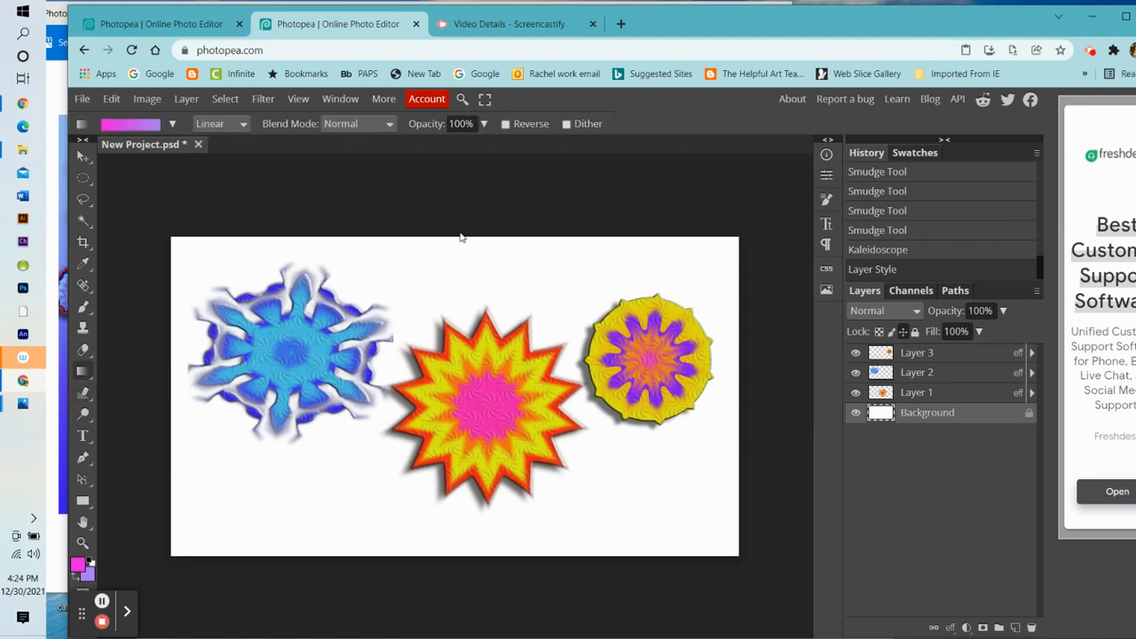
left_click_drag(458, 229, 523, 601)
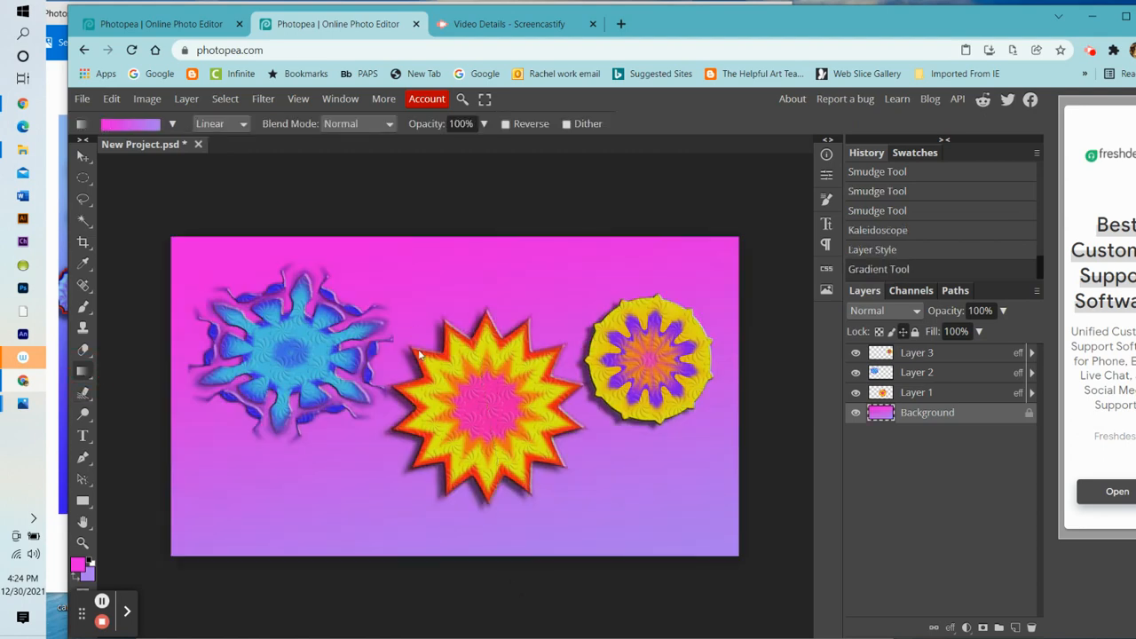
left_click_drag(431, 394, 495, 613)
left_click_drag(386, 393, 475, 615)
left_click_drag(289, 384, 466, 633)
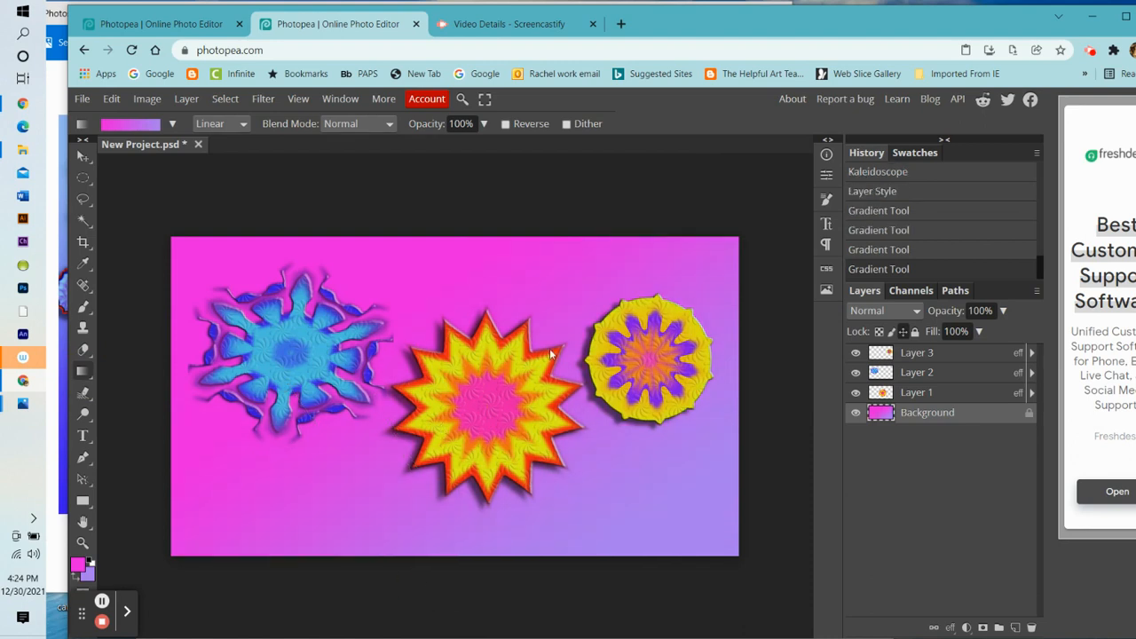
left_click_drag(618, 300, 665, 499)
left_click_drag(429, 233, 531, 449)
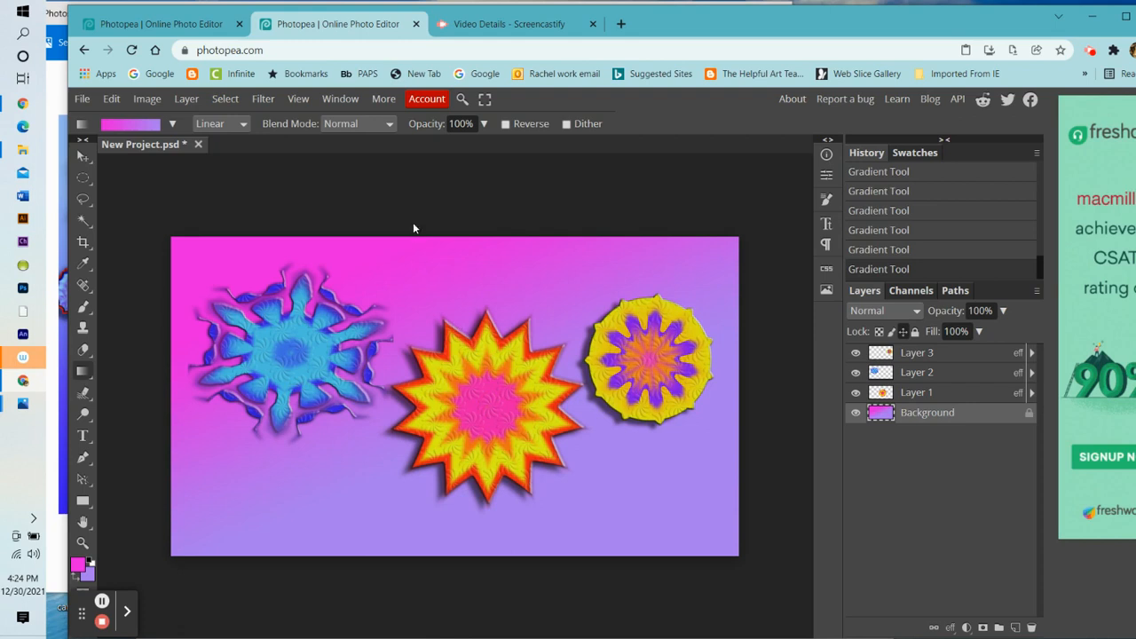
left_click_drag(413, 228, 481, 390)
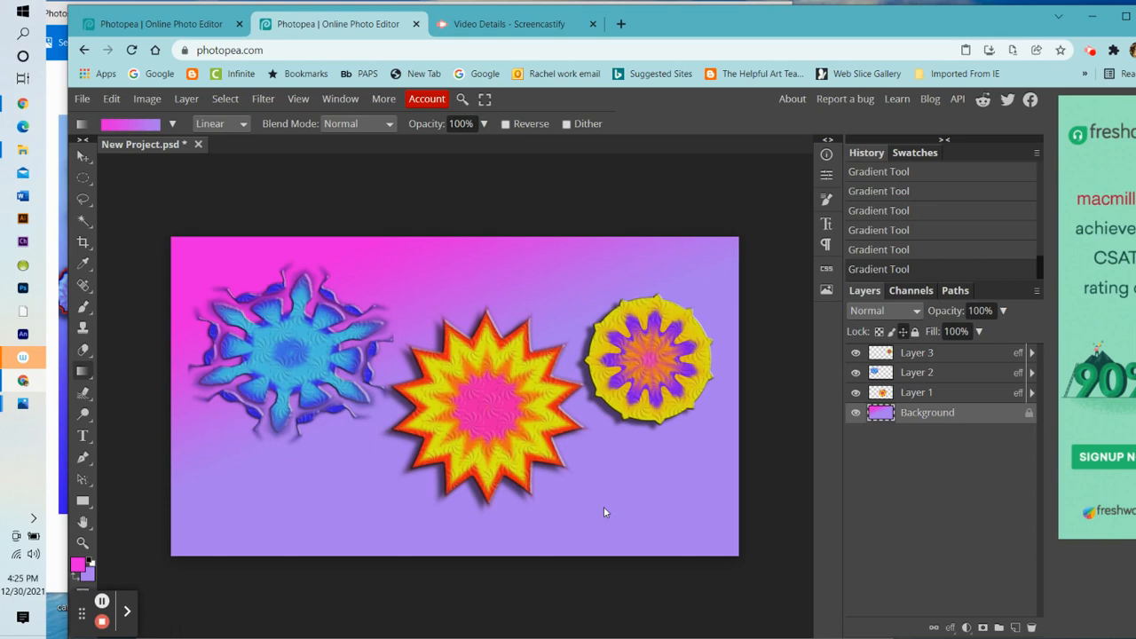
Step: Add a Drop Shadow to the layer style of the blue flower on Layer 2
left_click(944, 378)
right_click(941, 376)
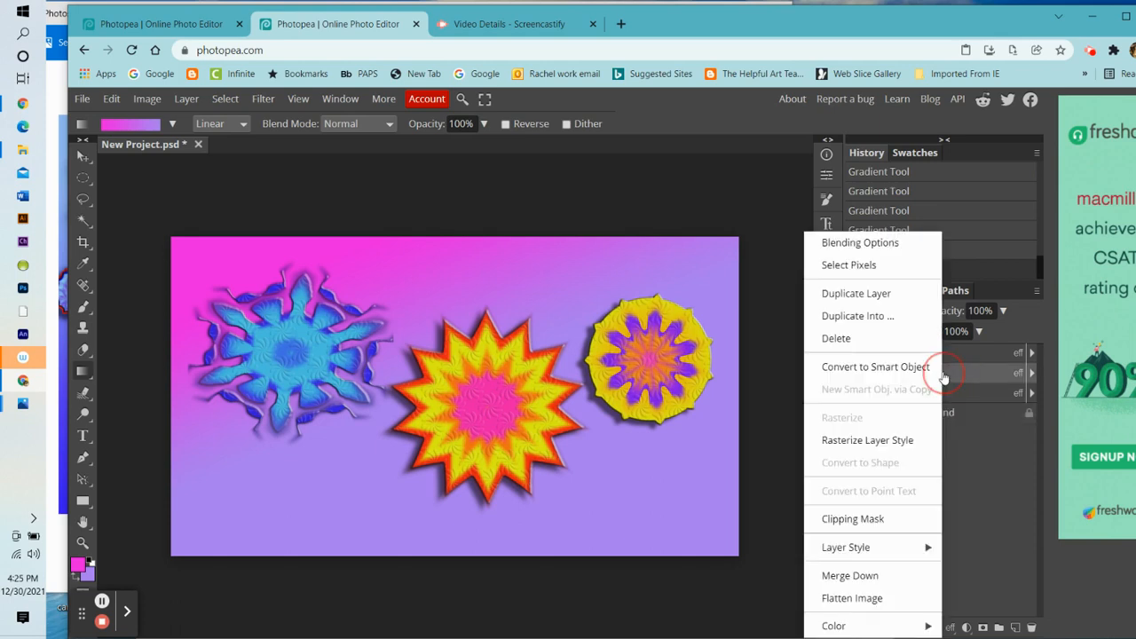
left_click(900, 254)
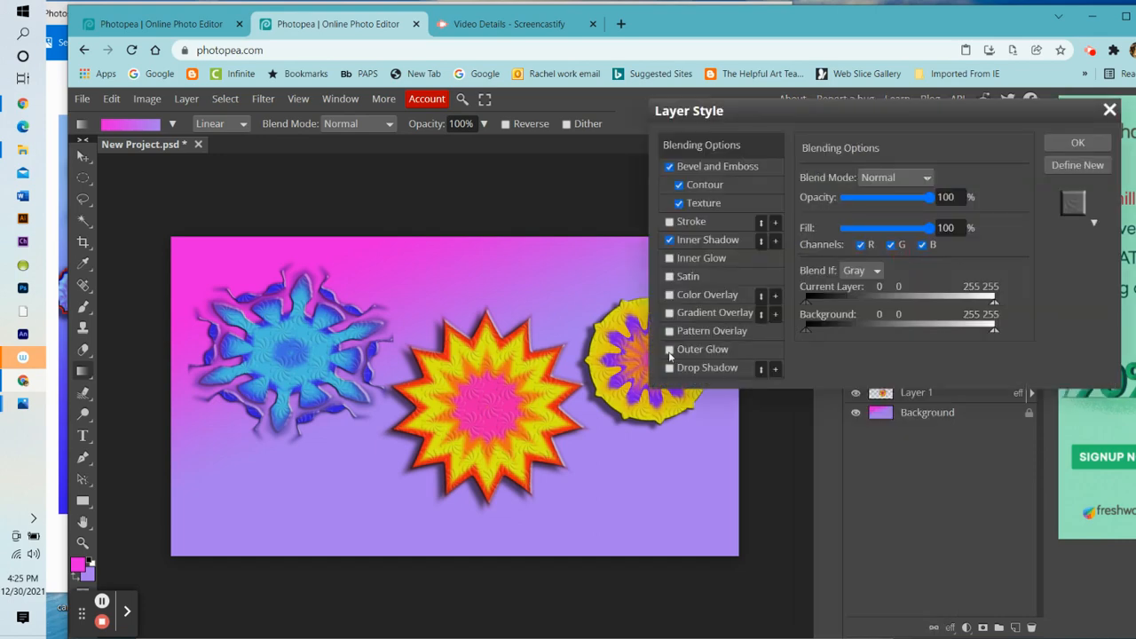
left_click(671, 376)
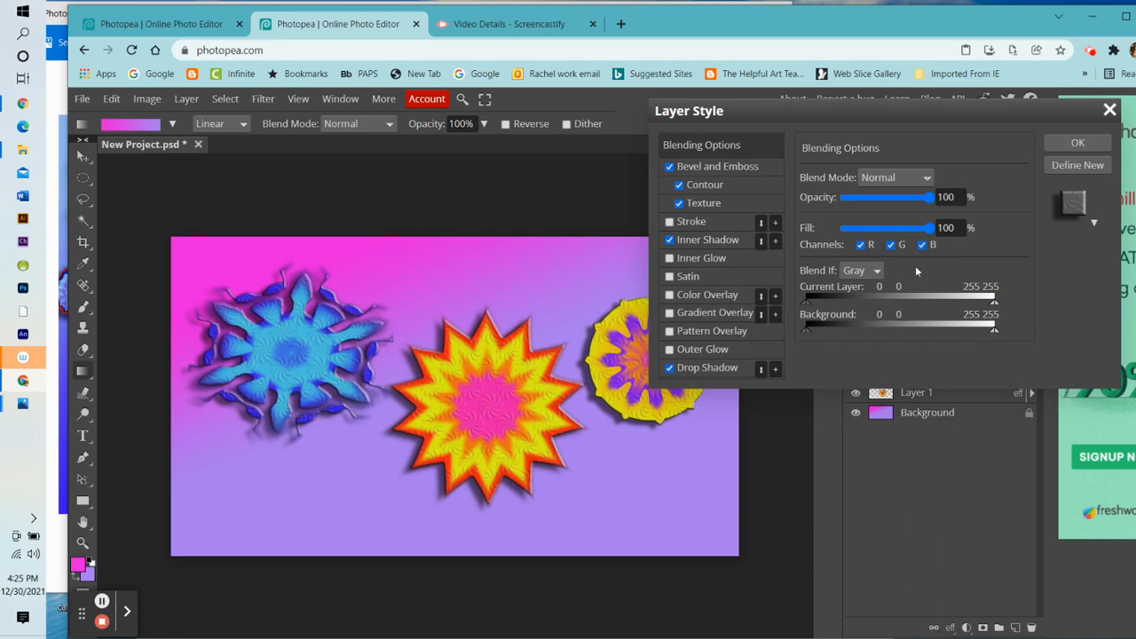
left_click(1077, 142)
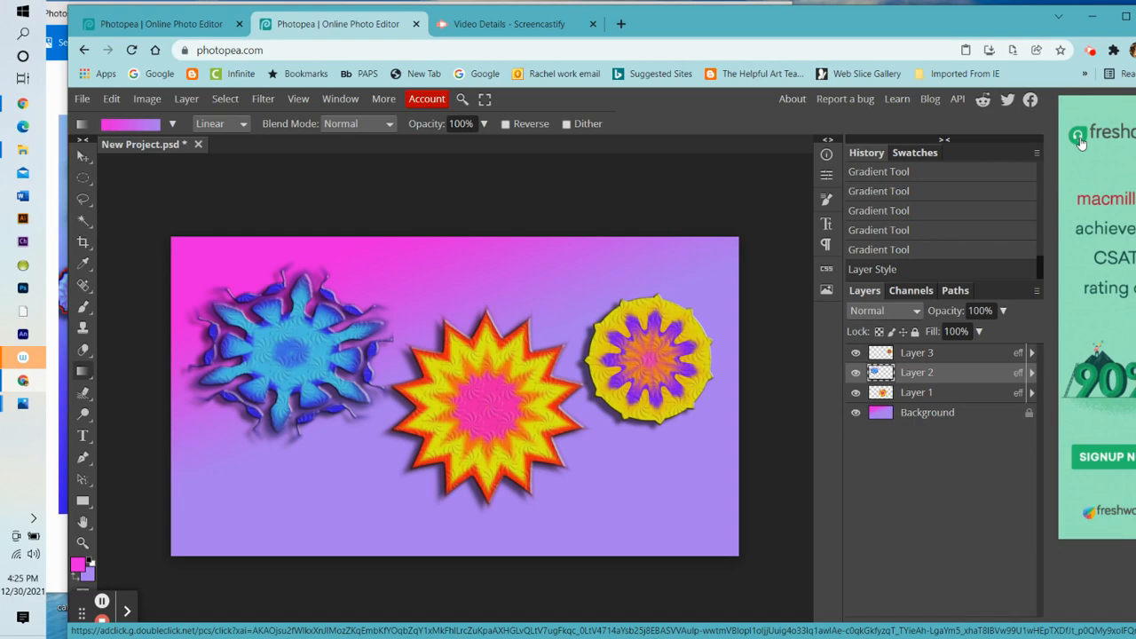
Step: Set the blend mode of the yellow and purple flower on Layer 3 to Overlay in its blending options
left_click(969, 355)
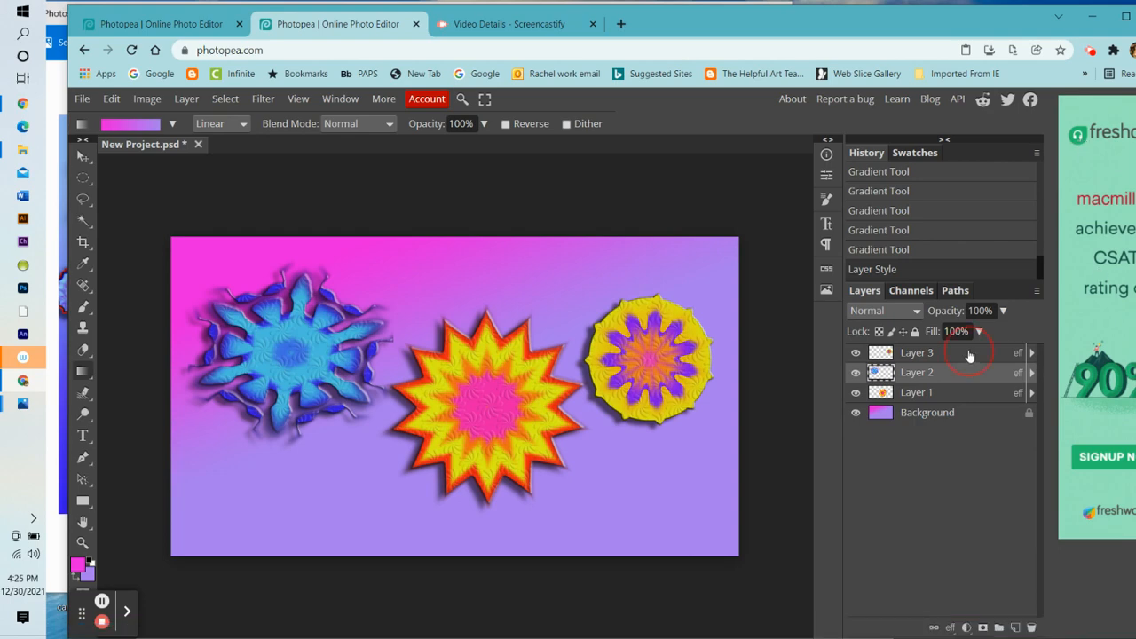
left_click(857, 352)
left_click(857, 352)
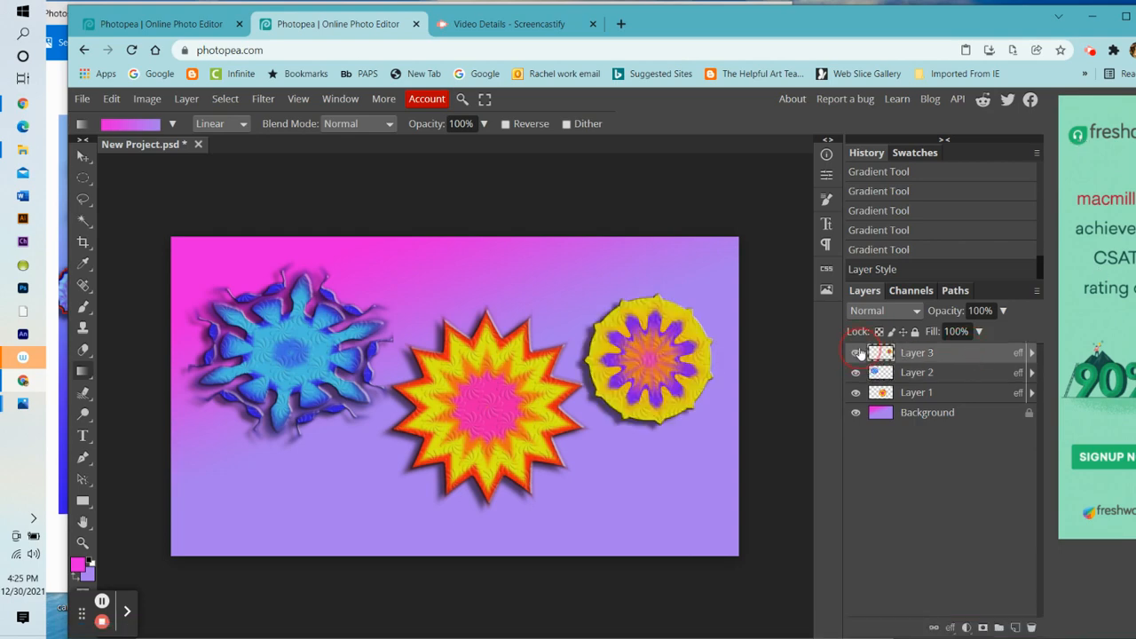
left_click(932, 354)
right_click(957, 355)
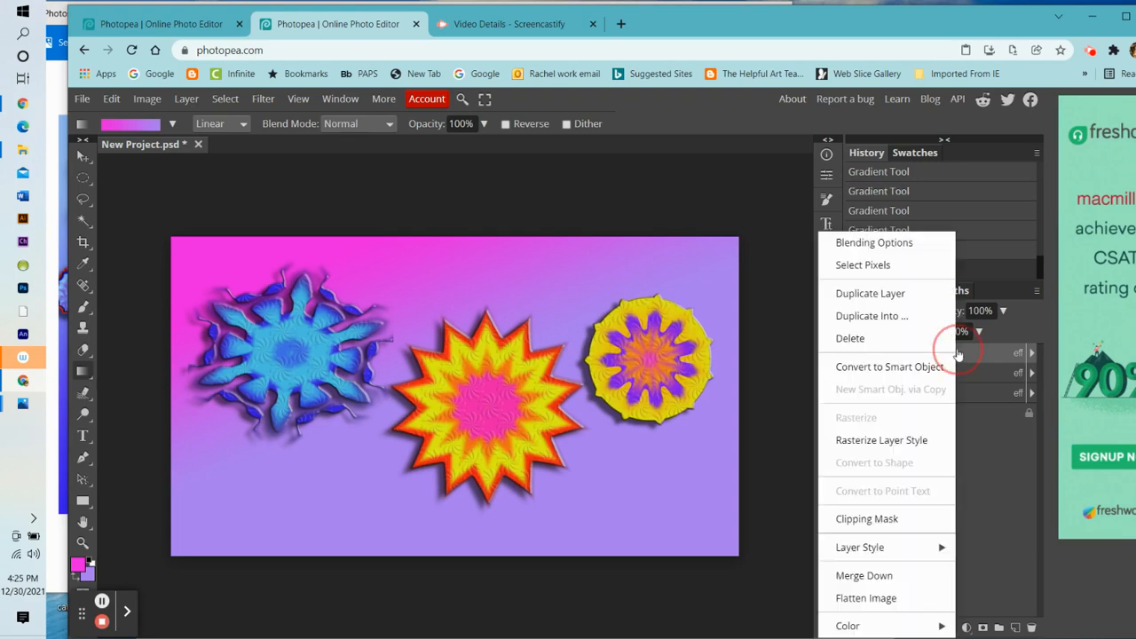
left_click(883, 245)
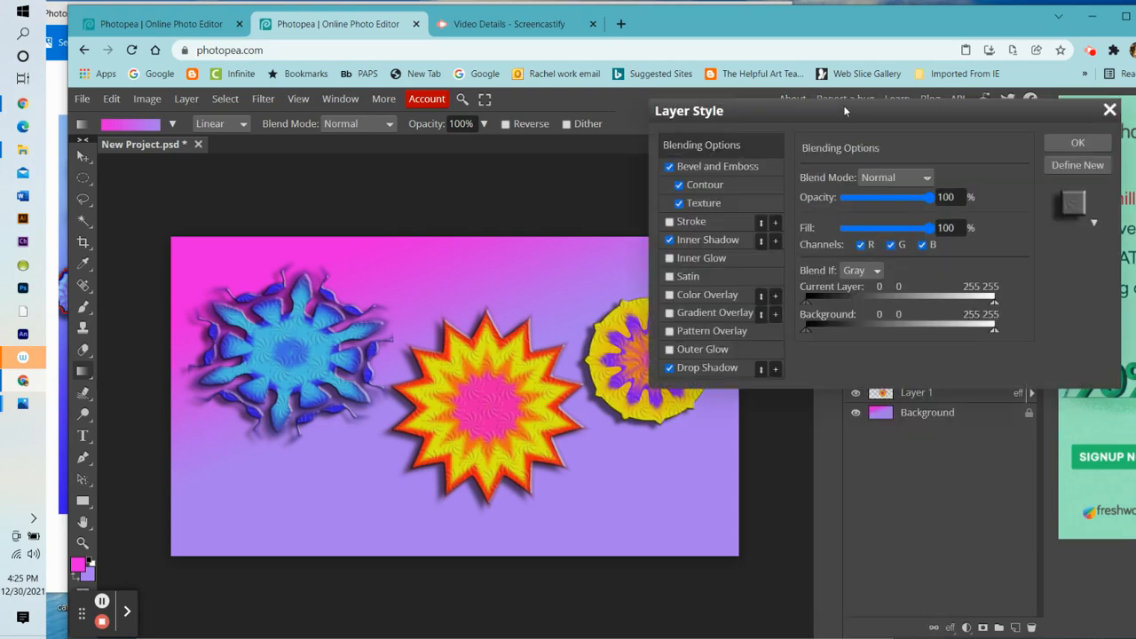
left_click_drag(899, 113, 952, 110)
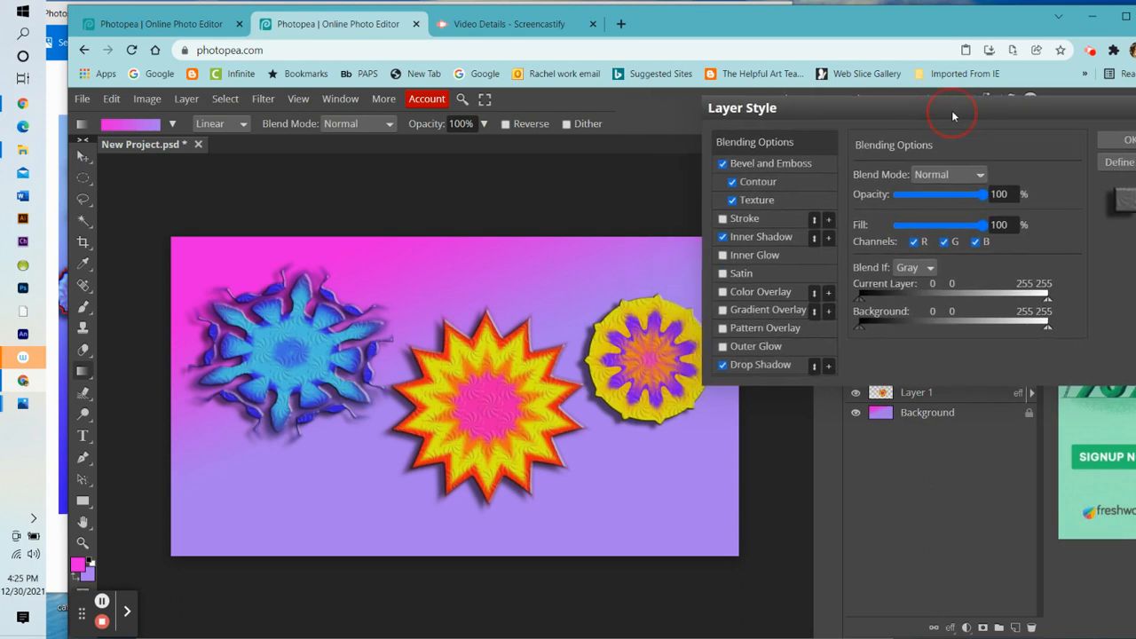
left_click(982, 176)
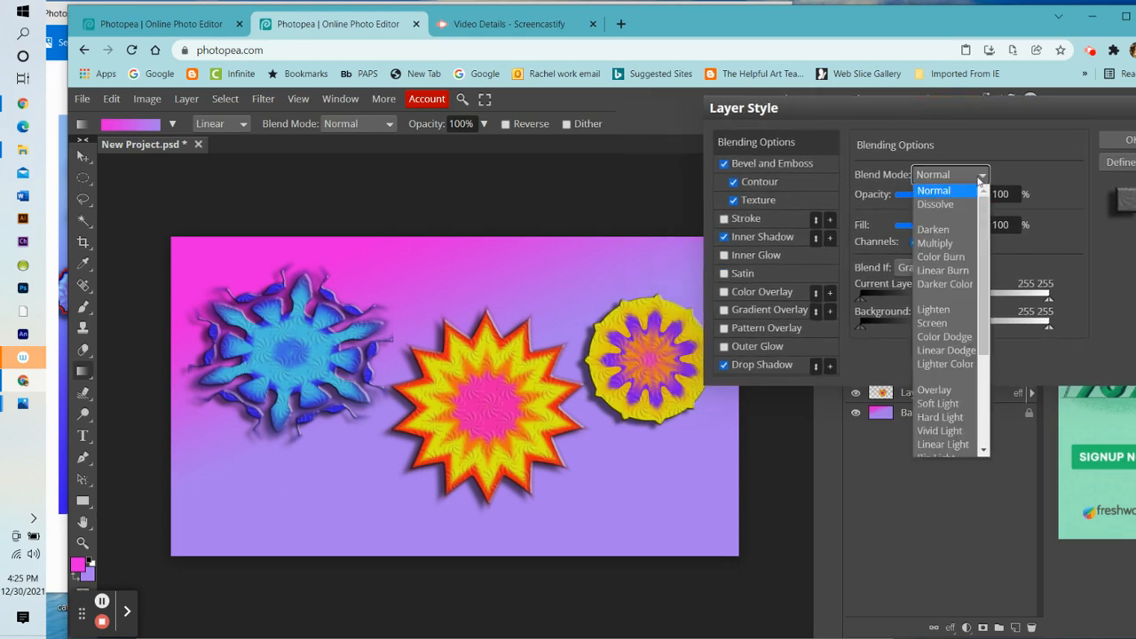
left_click(946, 391)
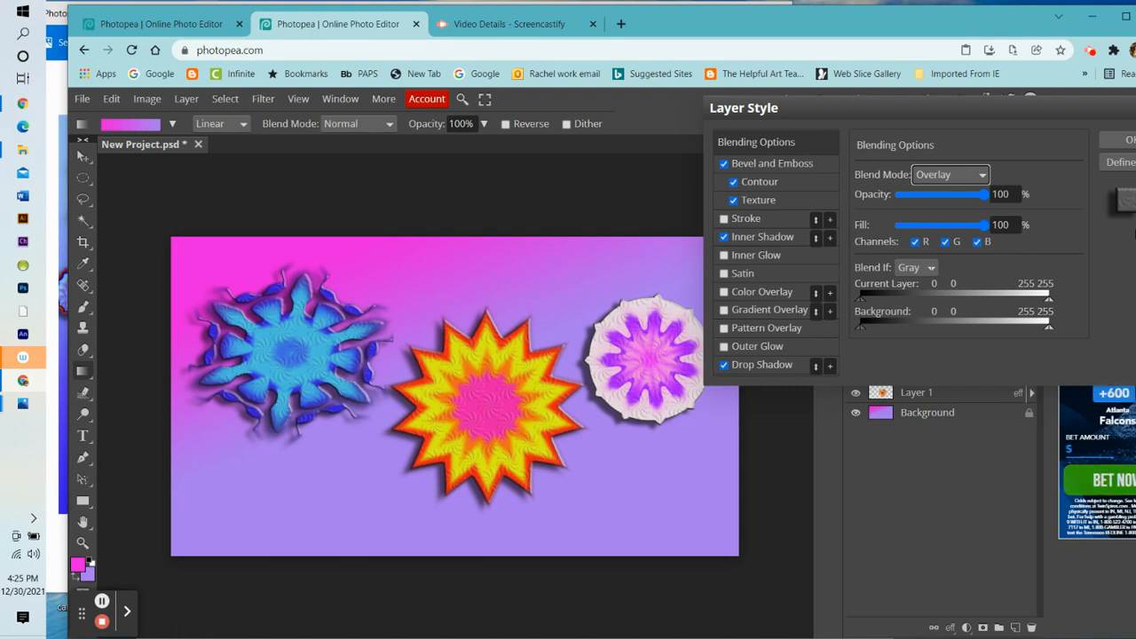
left_click_drag(1042, 105, 999, 106)
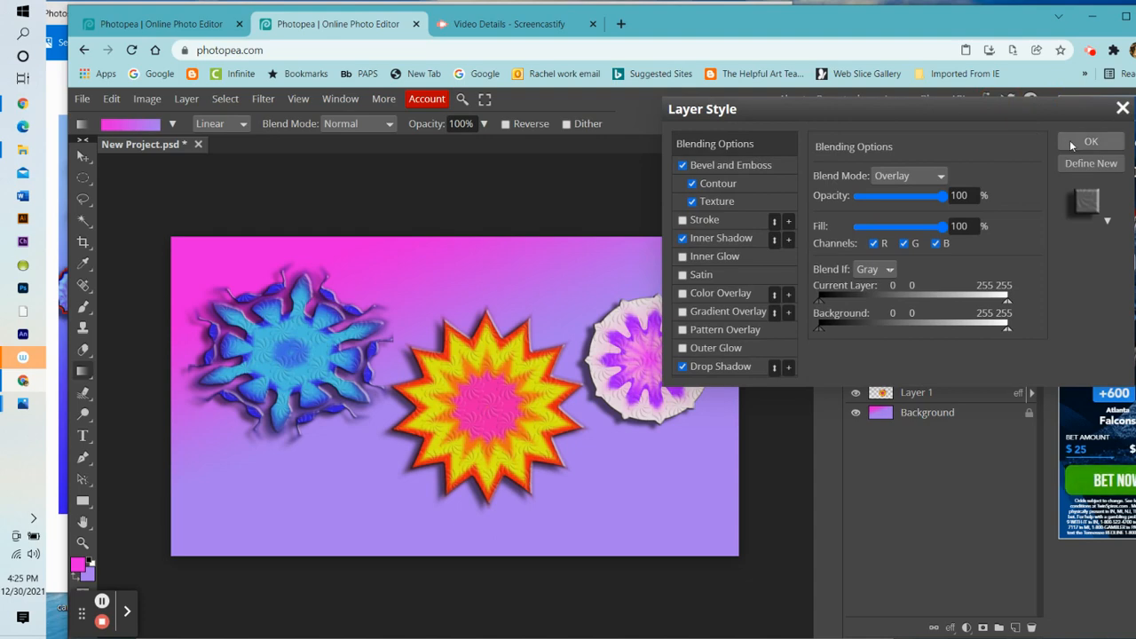
left_click(1062, 140)
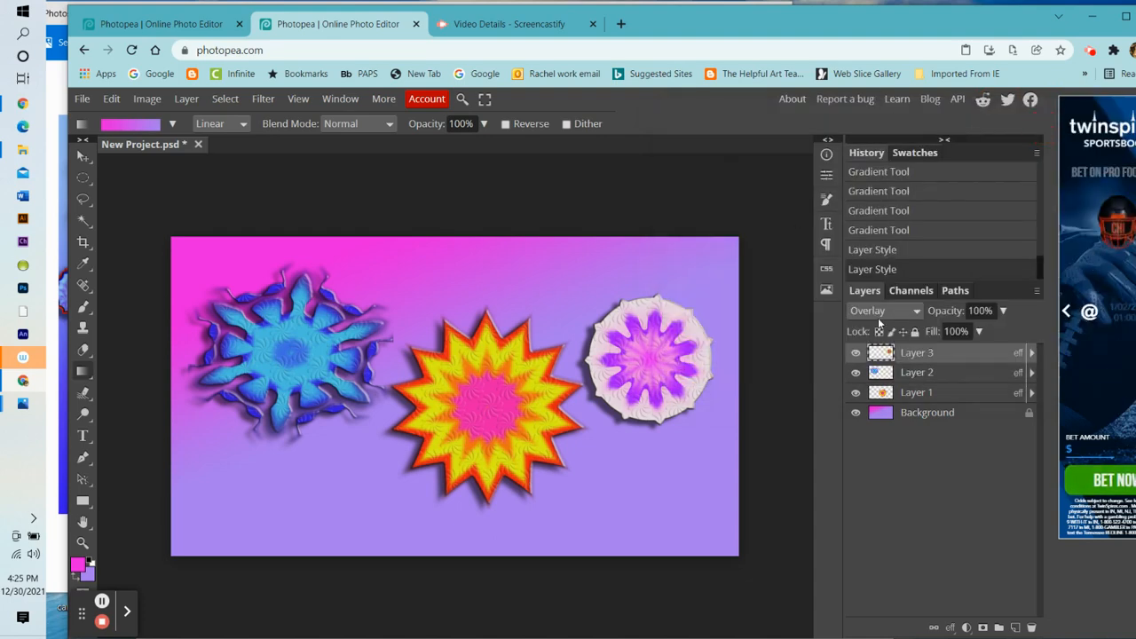
Step: Duplicate Layer 3 and set the original Layer 3's blend mode to Normal, leaving the copy on Overlay
right_click(973, 354)
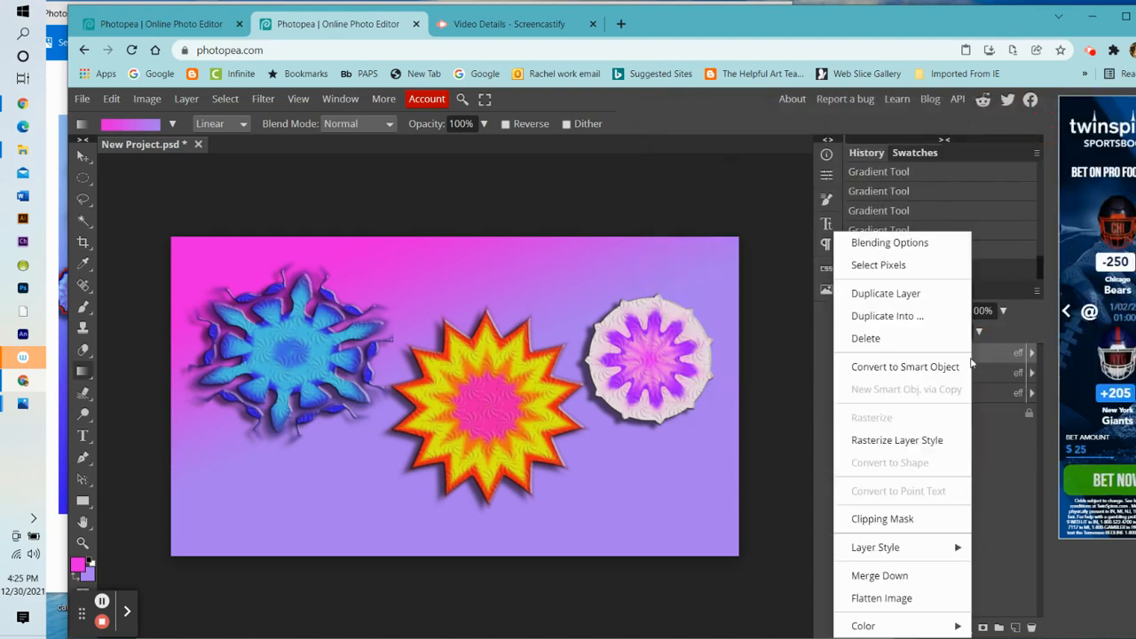
left_click(894, 306)
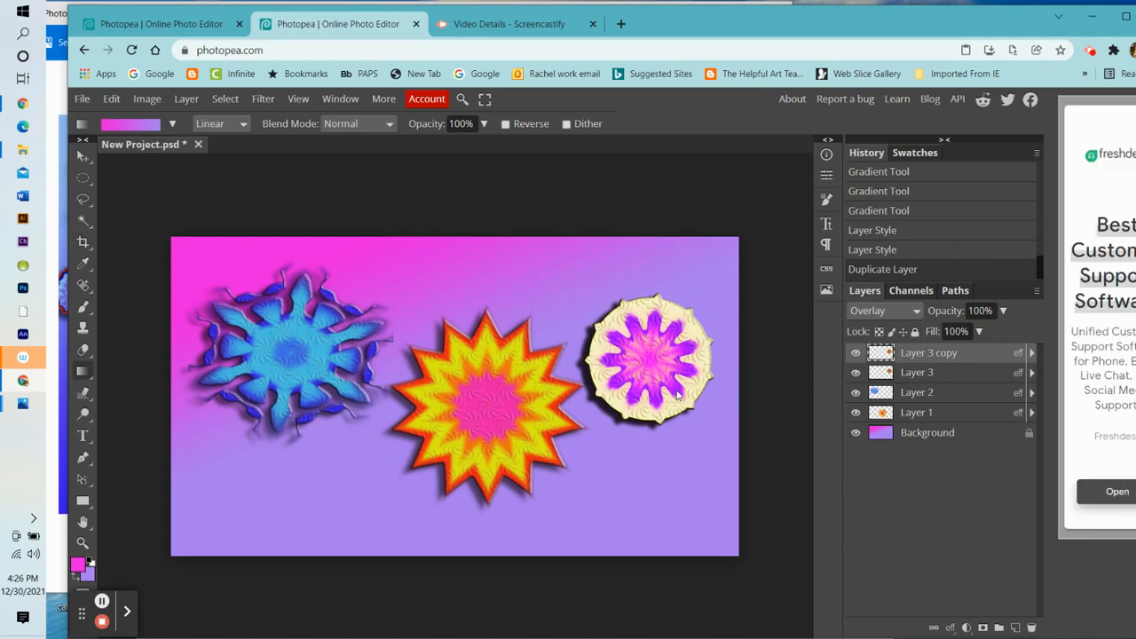
left_click(912, 375)
right_click(912, 375)
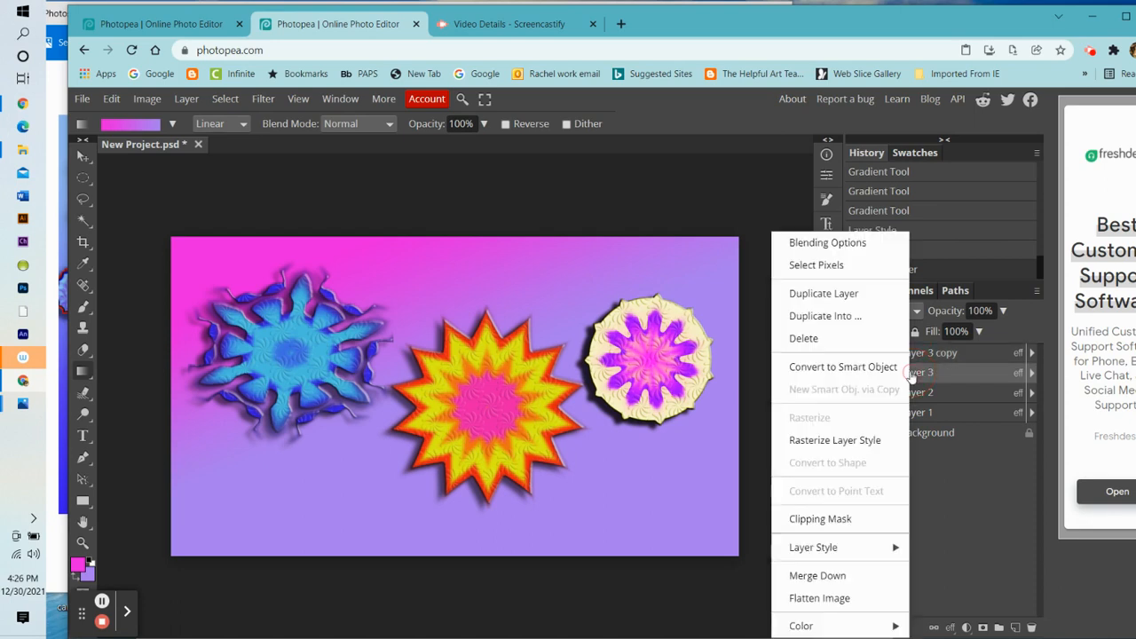
left_click(842, 245)
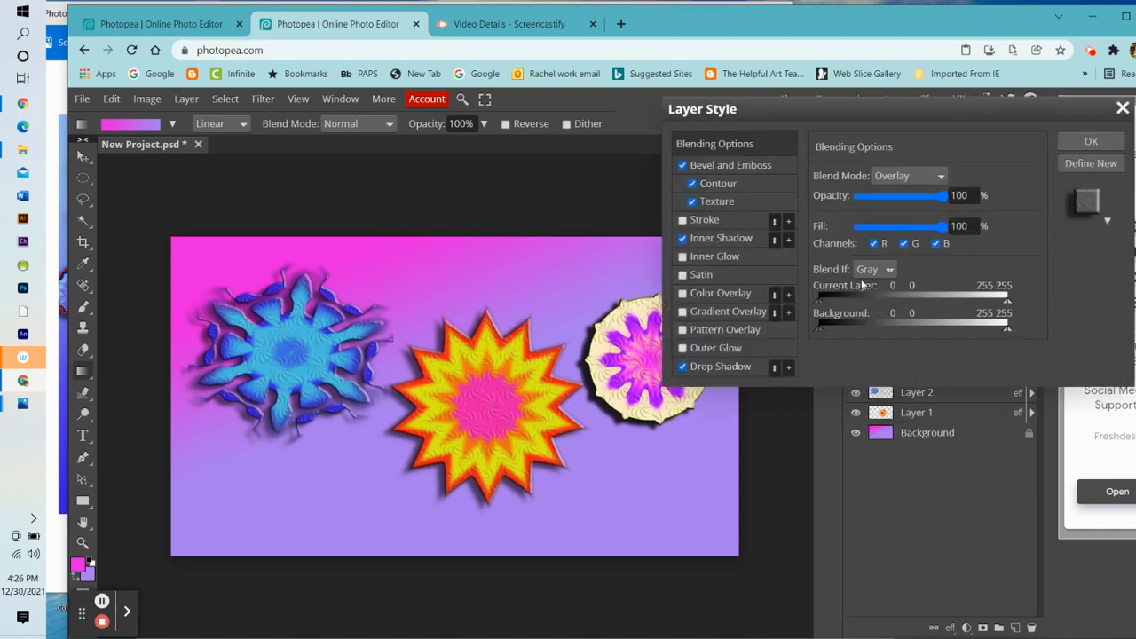
left_click(915, 176)
left_click(912, 193)
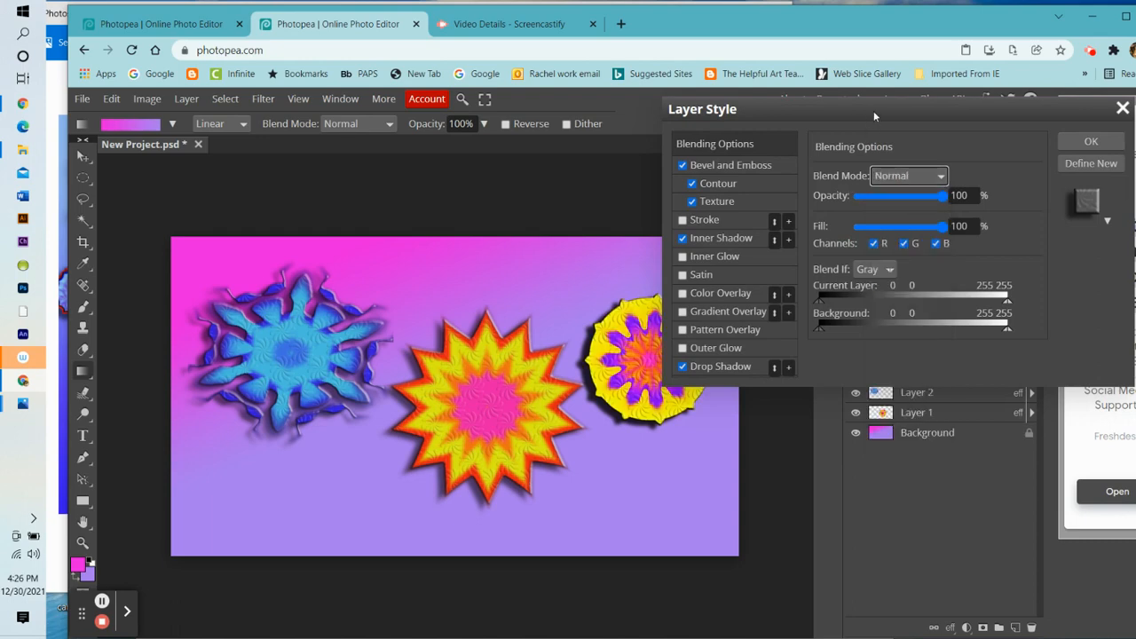
left_click(1087, 142)
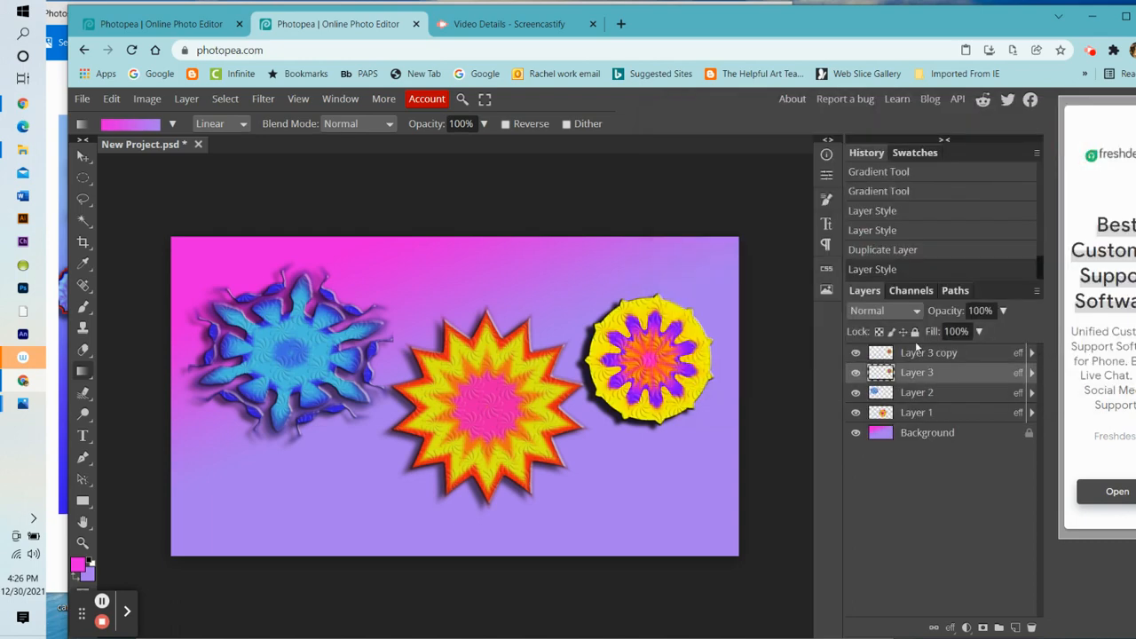
Step: Examine the blending options of Layer 3 copy, and hide and reshow Layer 3 copy and Layer 3 in turn to compare the blend
left_click(917, 356)
right_click(918, 355)
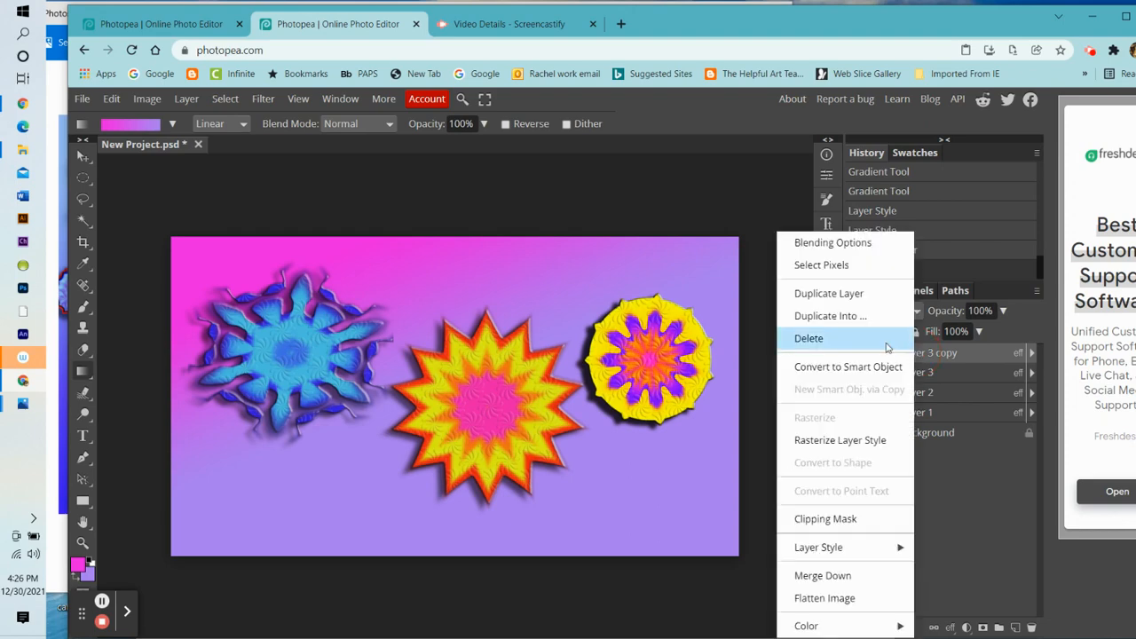
left_click(824, 248)
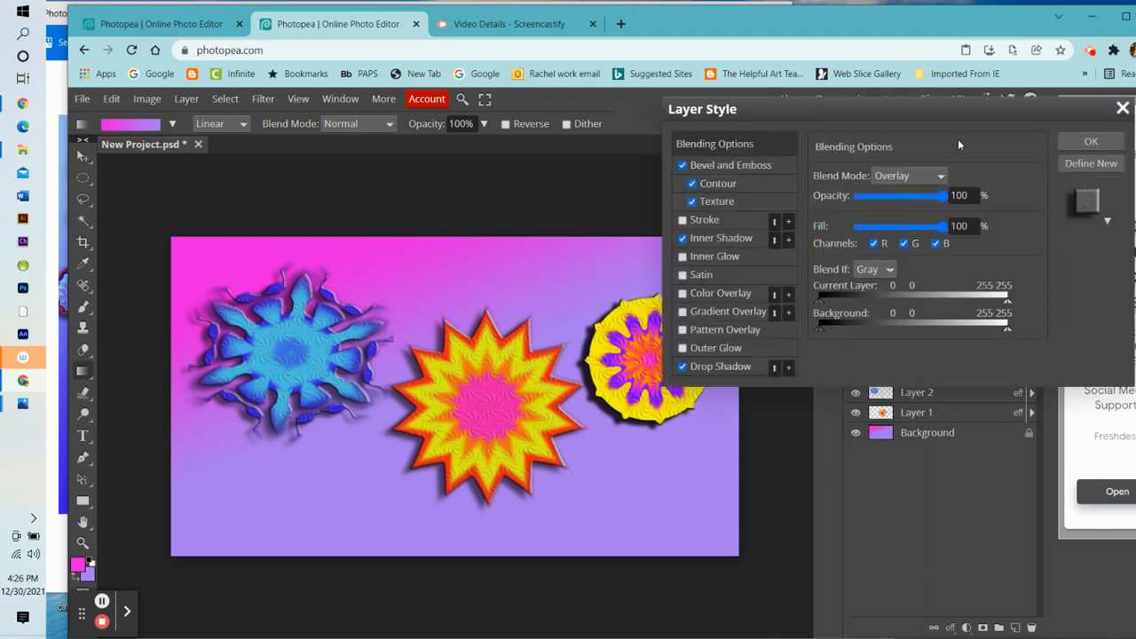
left_click(1121, 109)
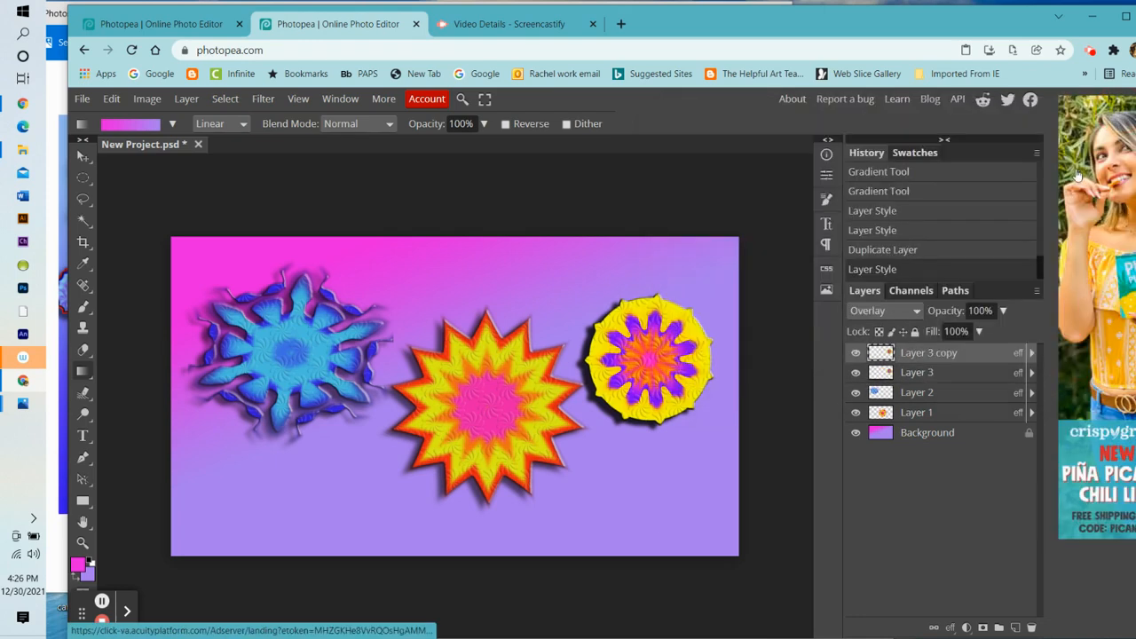
left_click(857, 353)
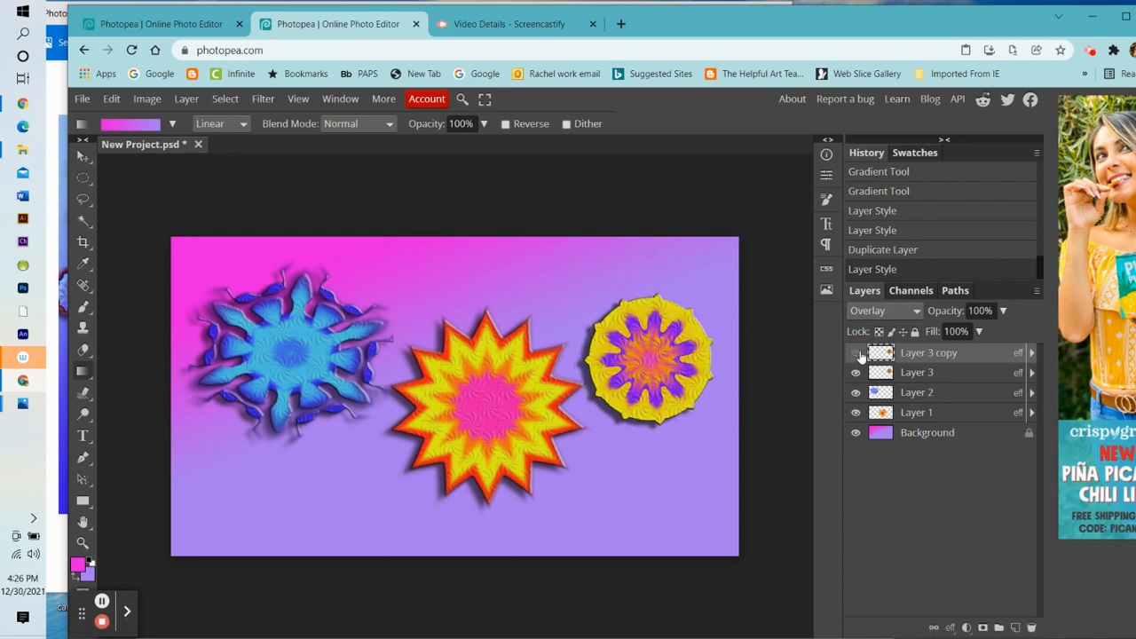
left_click(857, 354)
left_click(856, 373)
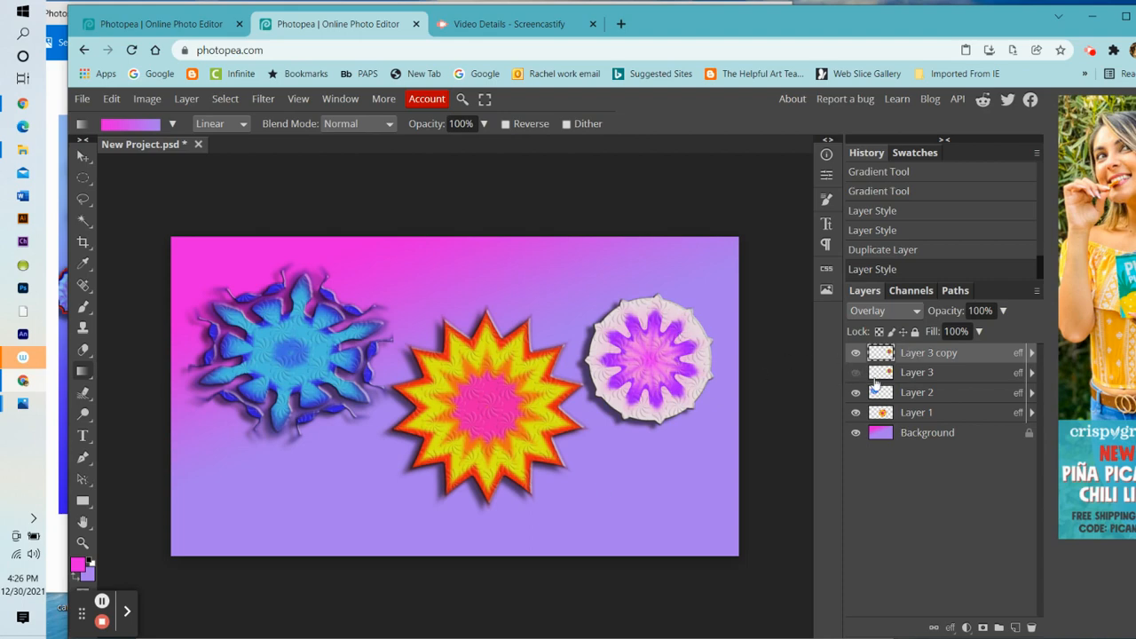
left_click(857, 374)
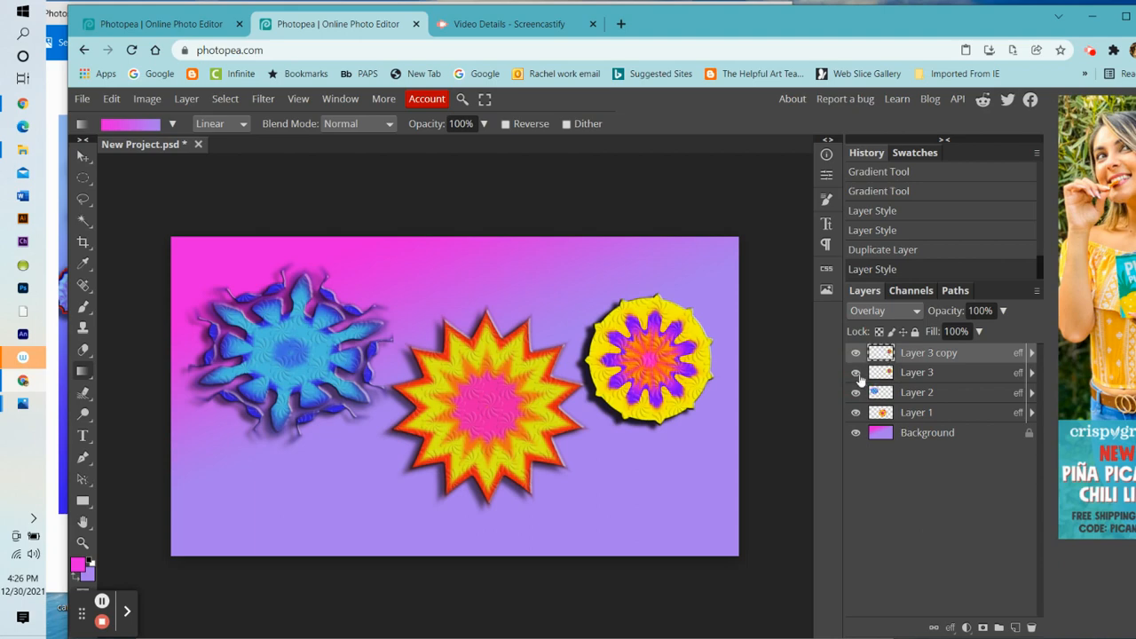
left_click(858, 375)
left_click(858, 375)
Step: Open the blending options of the star flower on Layer 1 and set its blend mode to Overlay
left_click(883, 413)
left_click(856, 413)
left_click(855, 413)
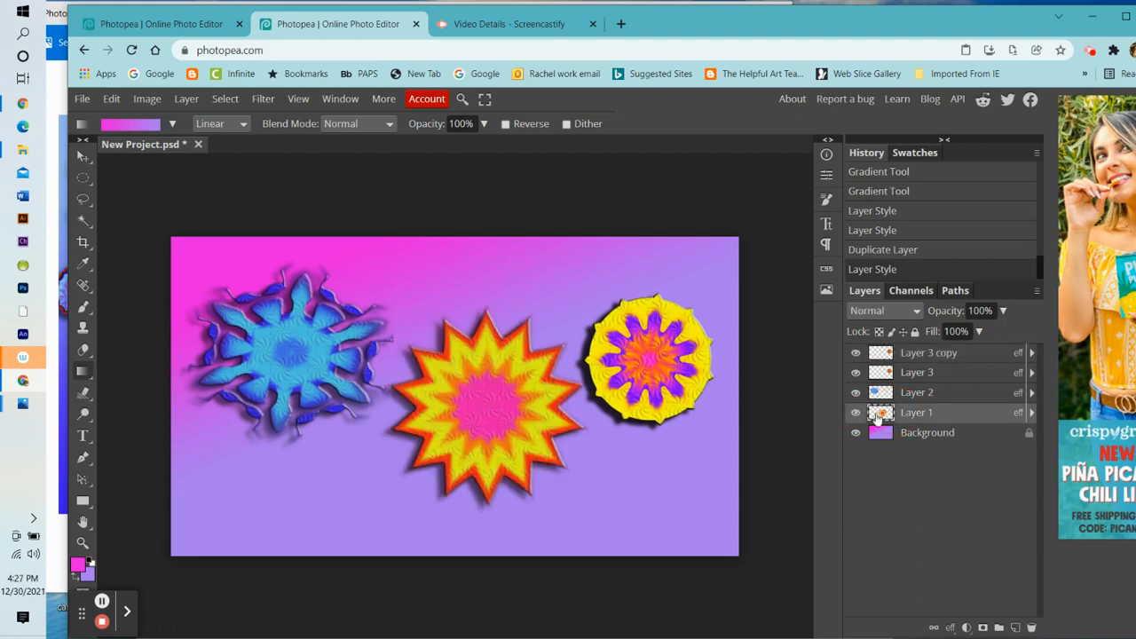
right_click(922, 415)
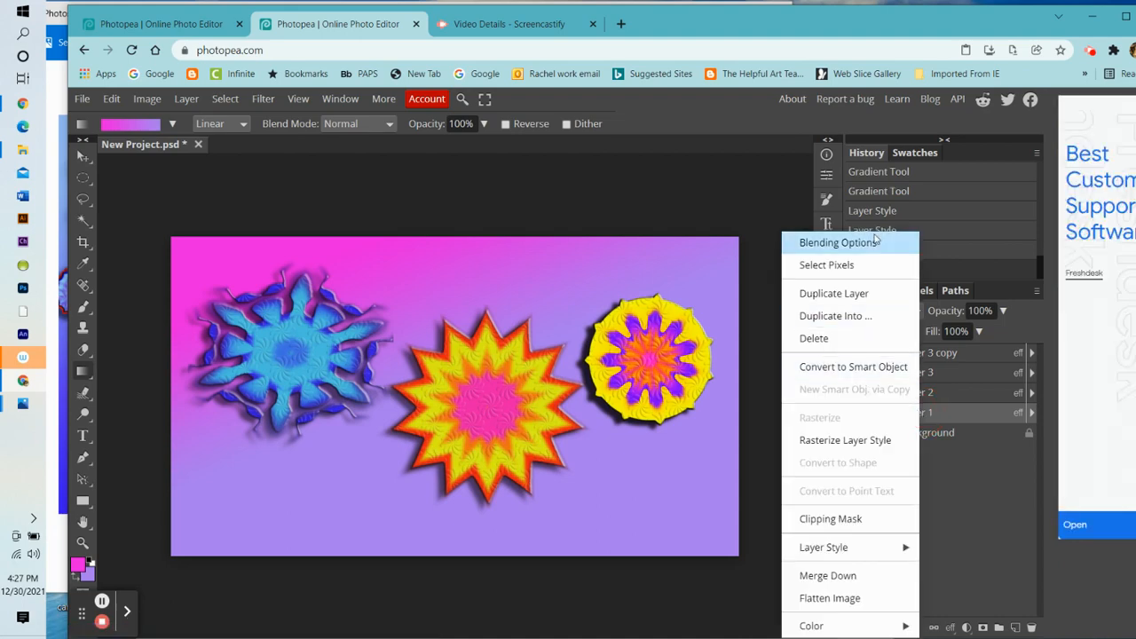
left_click(837, 242)
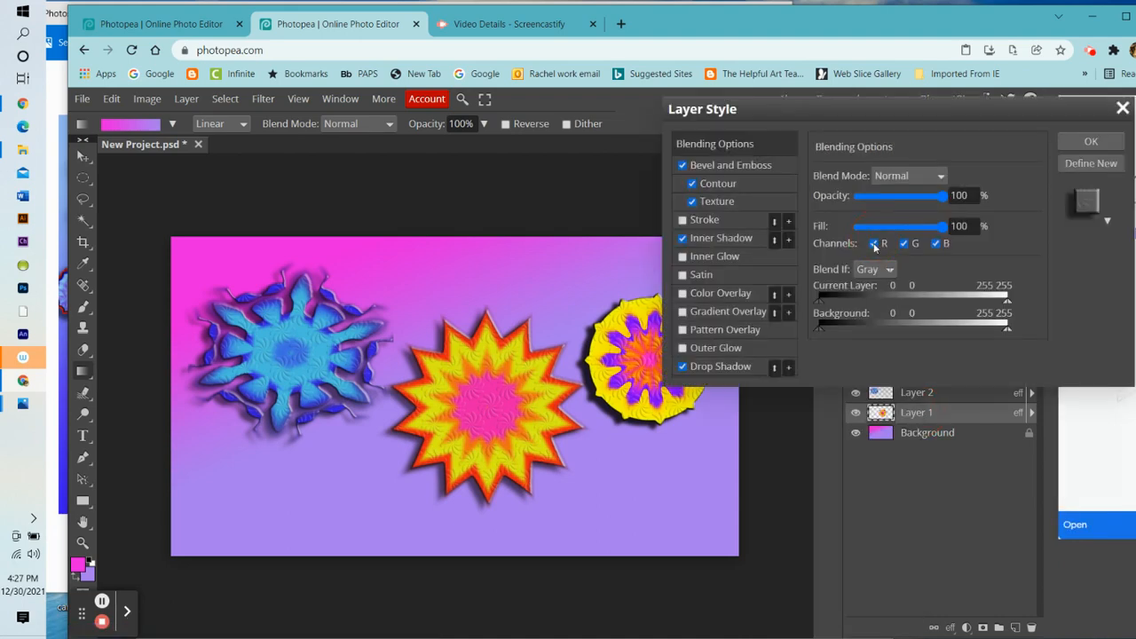
left_click(927, 174)
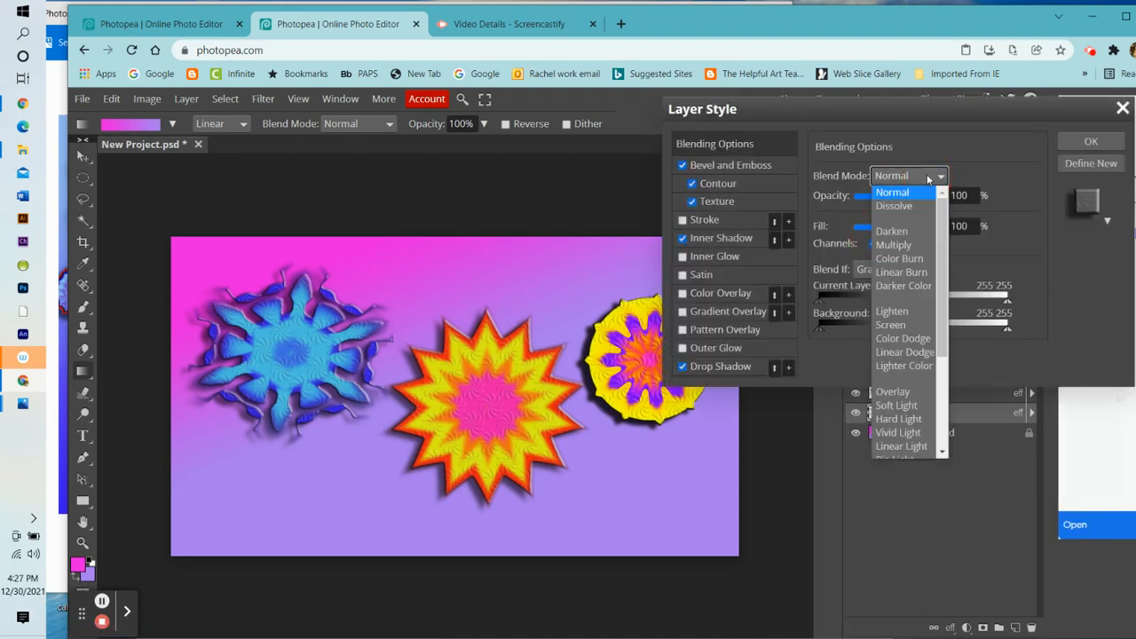
key("Escape")
left_click(908, 391)
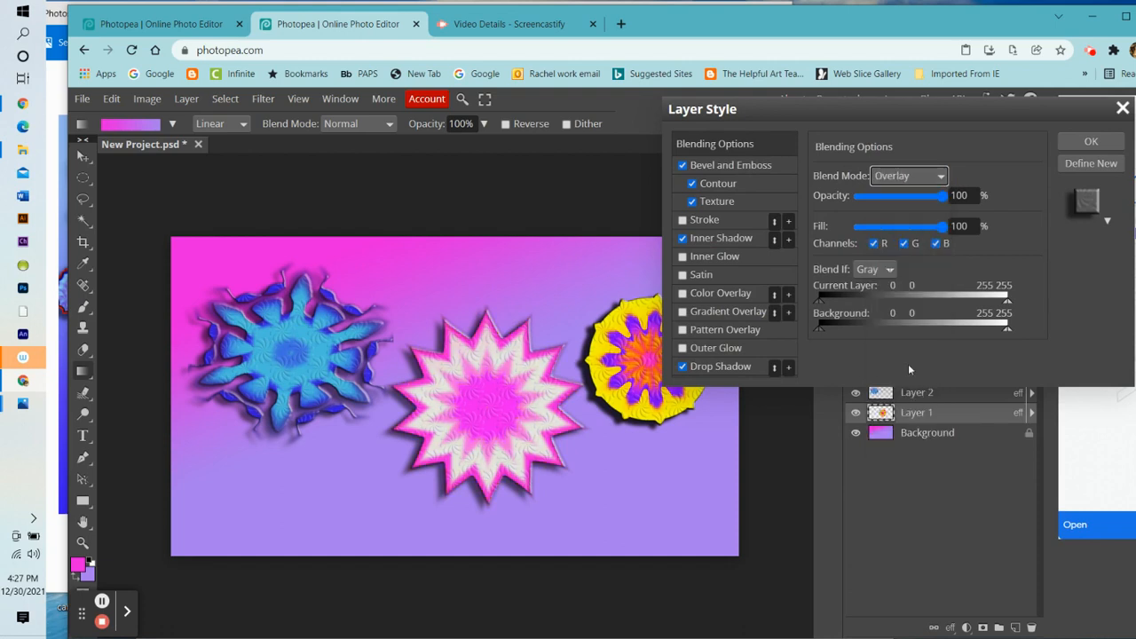
Step: Try the Color Burn and Luminosity blend modes on the star flower
left_click(925, 177)
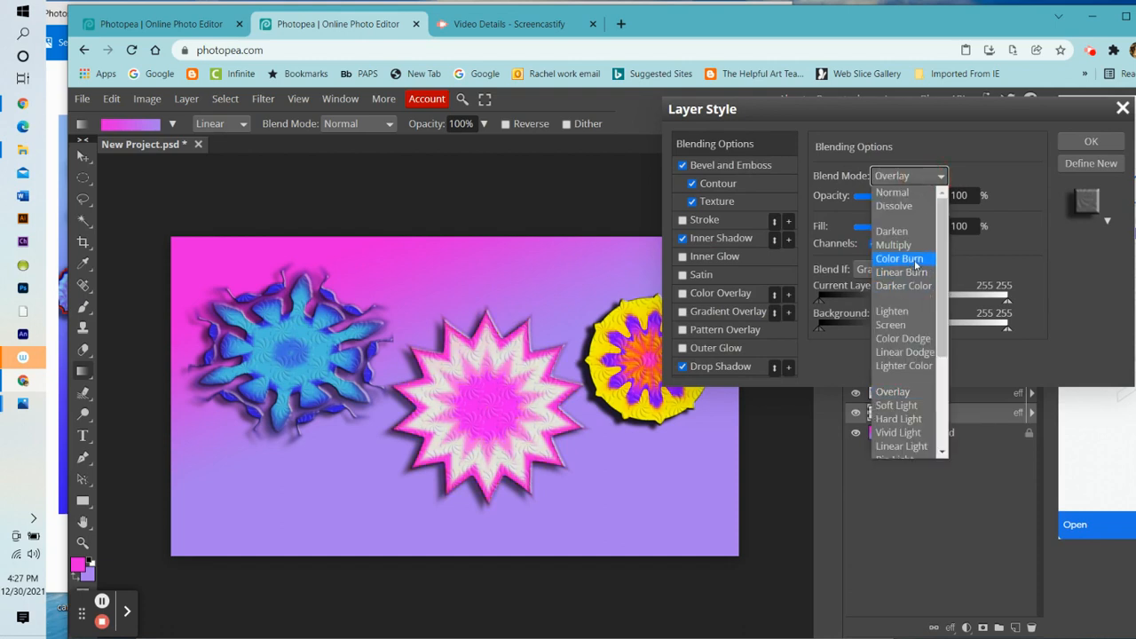
left_click(915, 259)
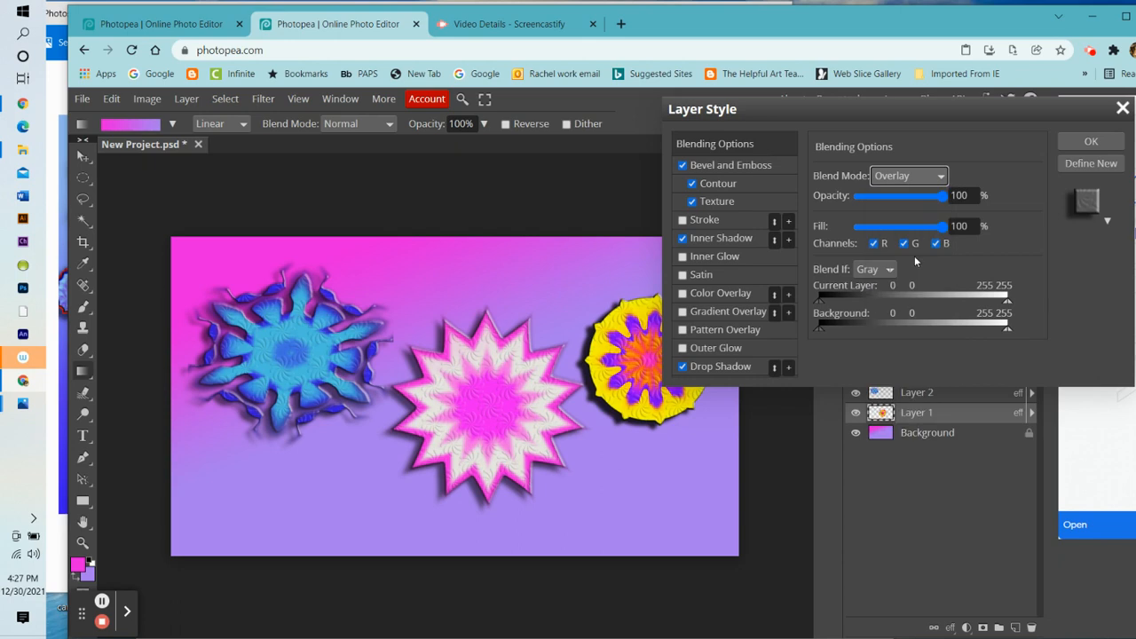
left_click(923, 176)
scroll(913, 404, "down", 3)
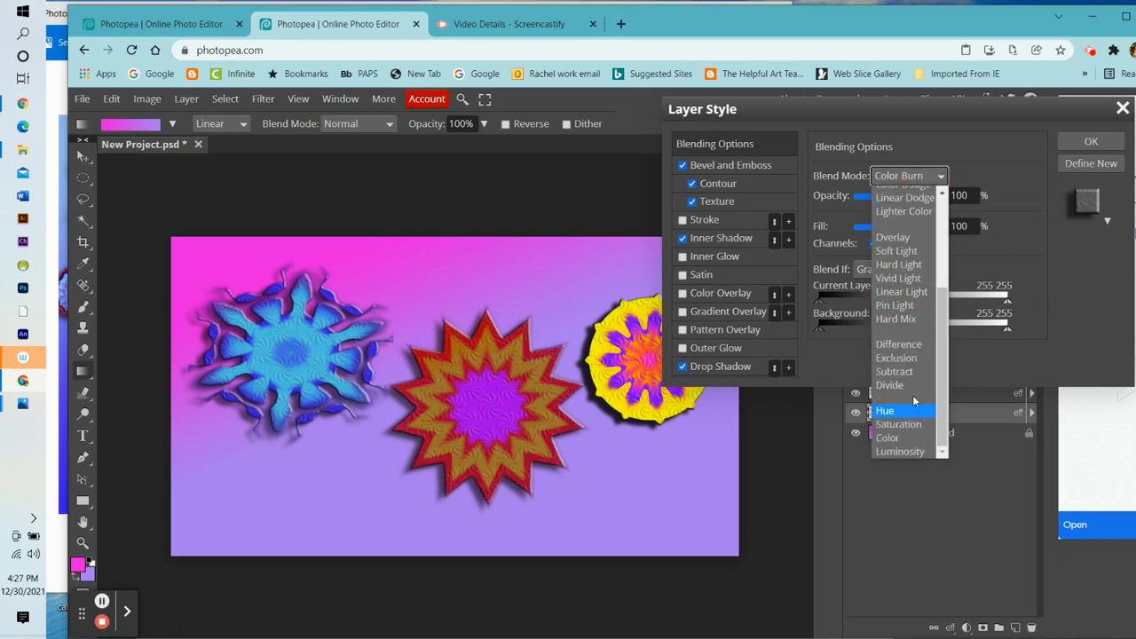
left_click(902, 452)
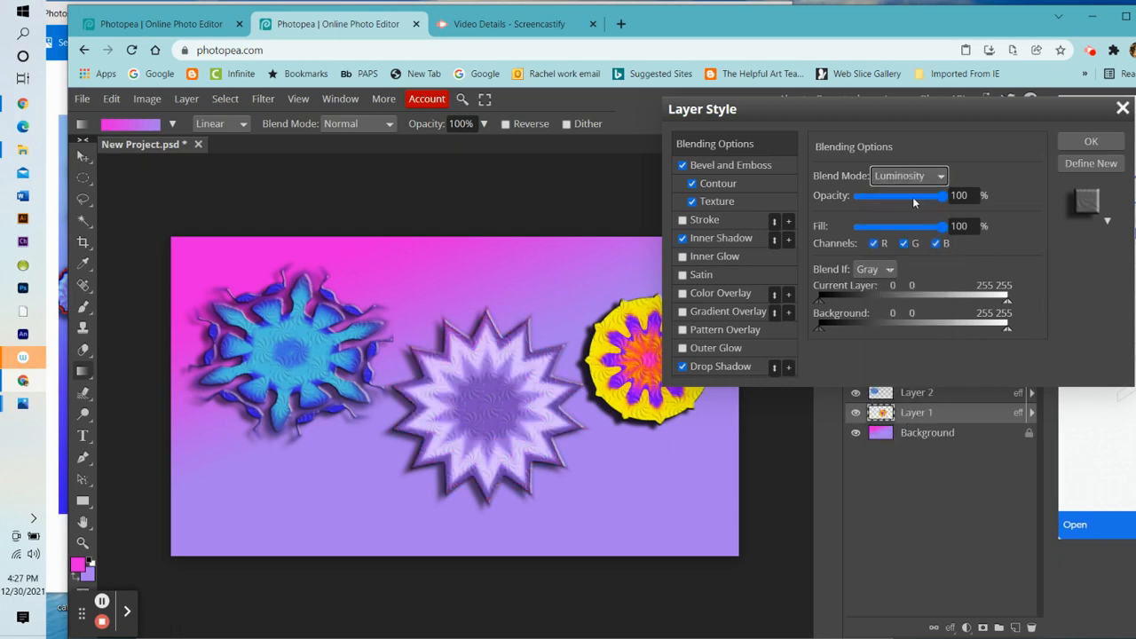
Step: Set the star flower's blend mode to Color and apply the layer style
left_click(921, 176)
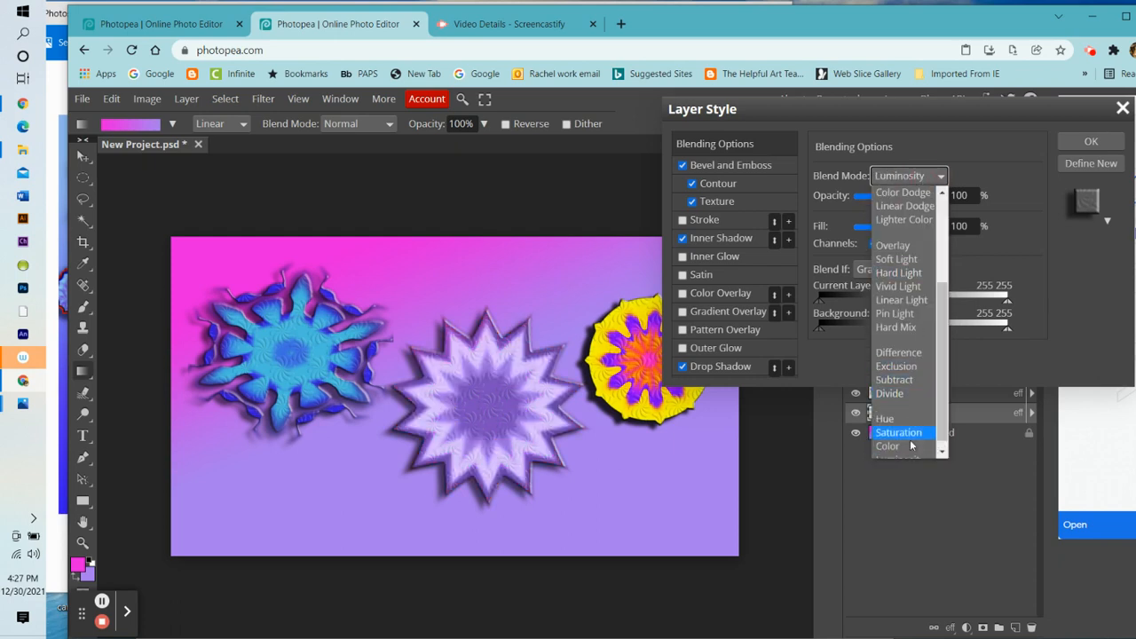
left_click(915, 438)
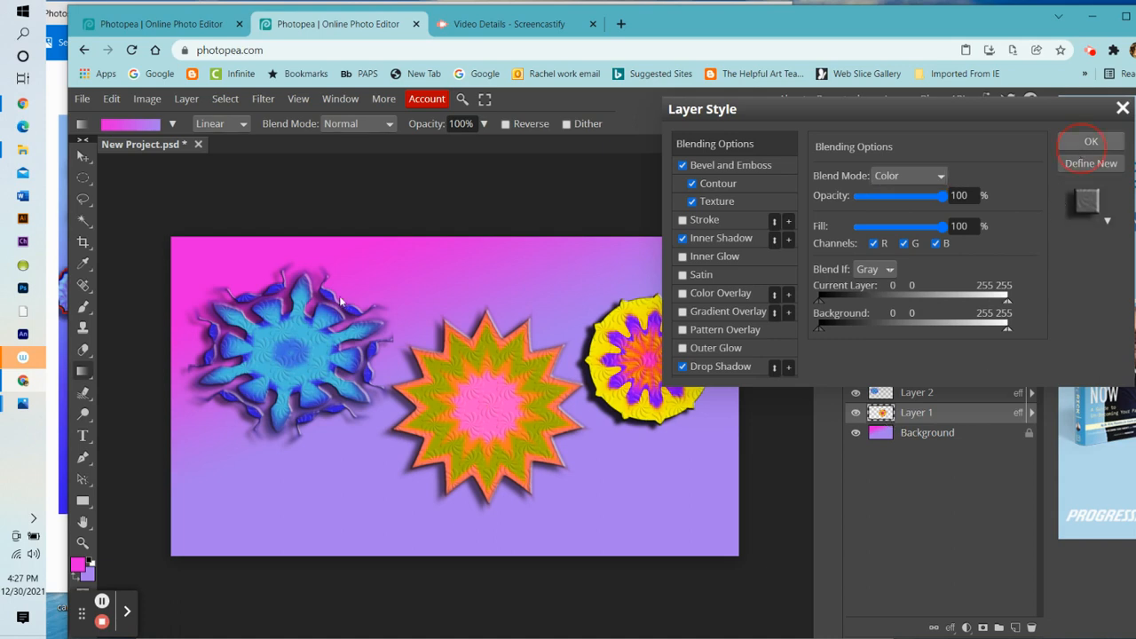
left_click(1092, 141)
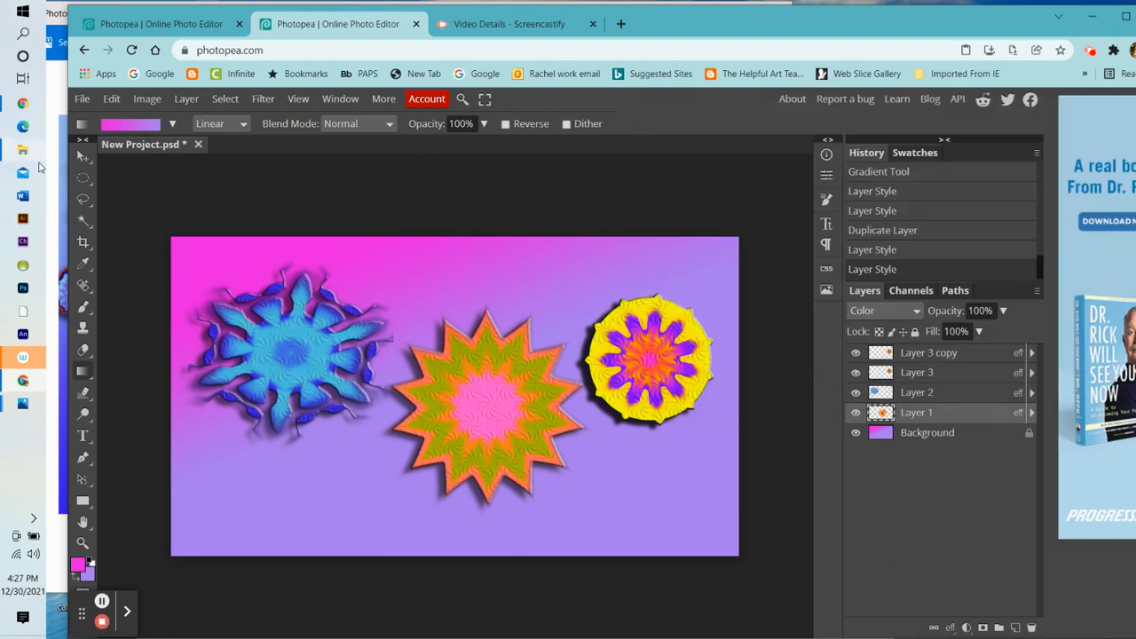
Step: Bring Layer 1 to the top of the layer stack and shift its star flower slightly down and toward the blue flower
left_click(83, 157)
mouse_move(450, 401)
left_mouse_down()
mouse_move(393, 380)
mouse_move(450, 383)
mouse_move(451, 397)
left_mouse_up()
left_click_drag(926, 416, 923, 354)
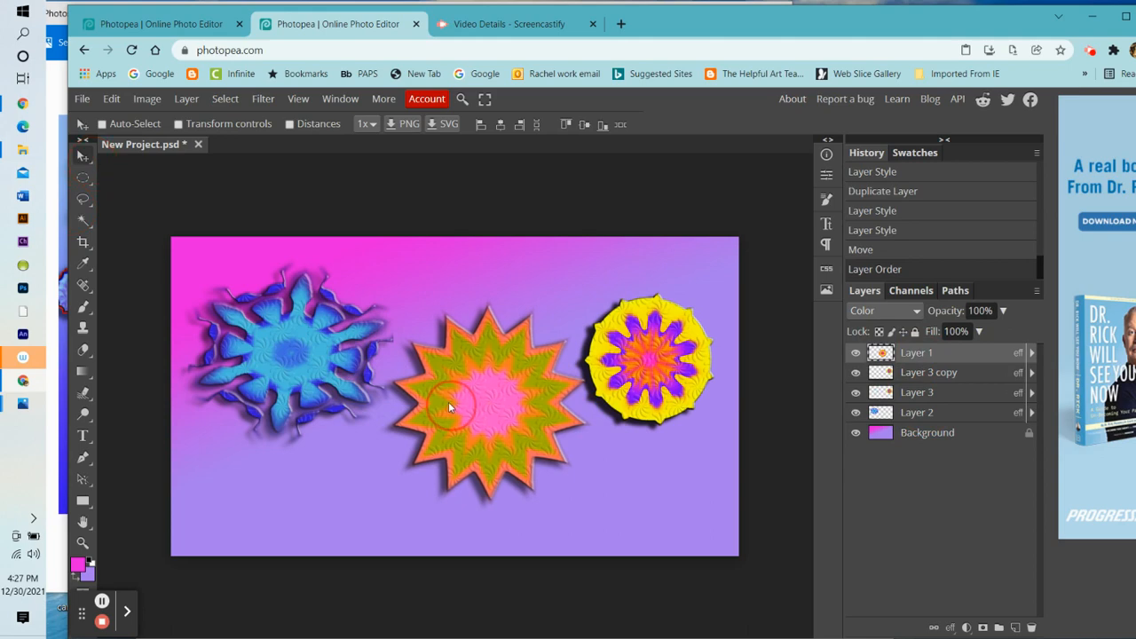
mouse_move(449, 401)
left_mouse_down()
mouse_move(258, 345)
mouse_move(450, 422)
left_mouse_up()
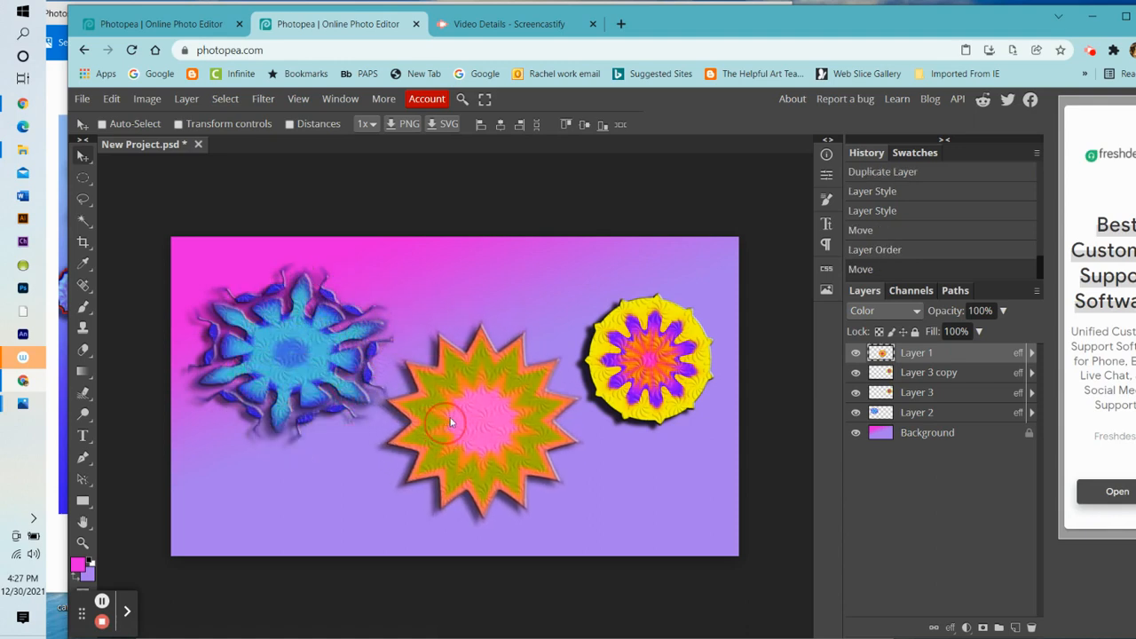
Step: Set the blend mode of Layer 1's star flower to Normal in its blending options and apply the layer style
right_click(944, 355)
left_click(901, 243)
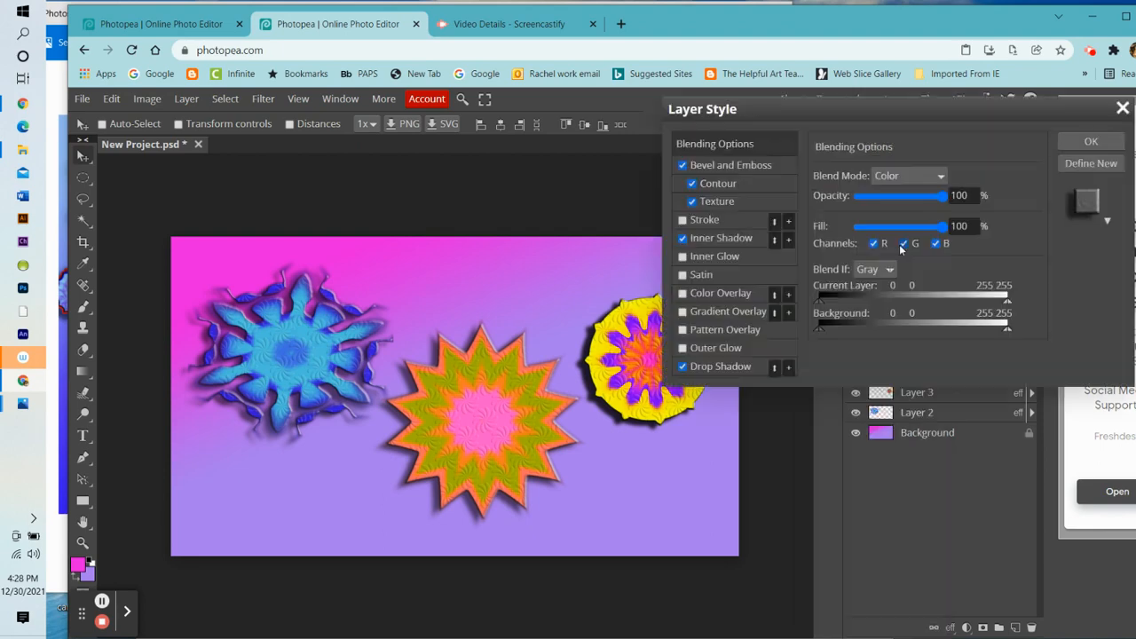
left_click(909, 175)
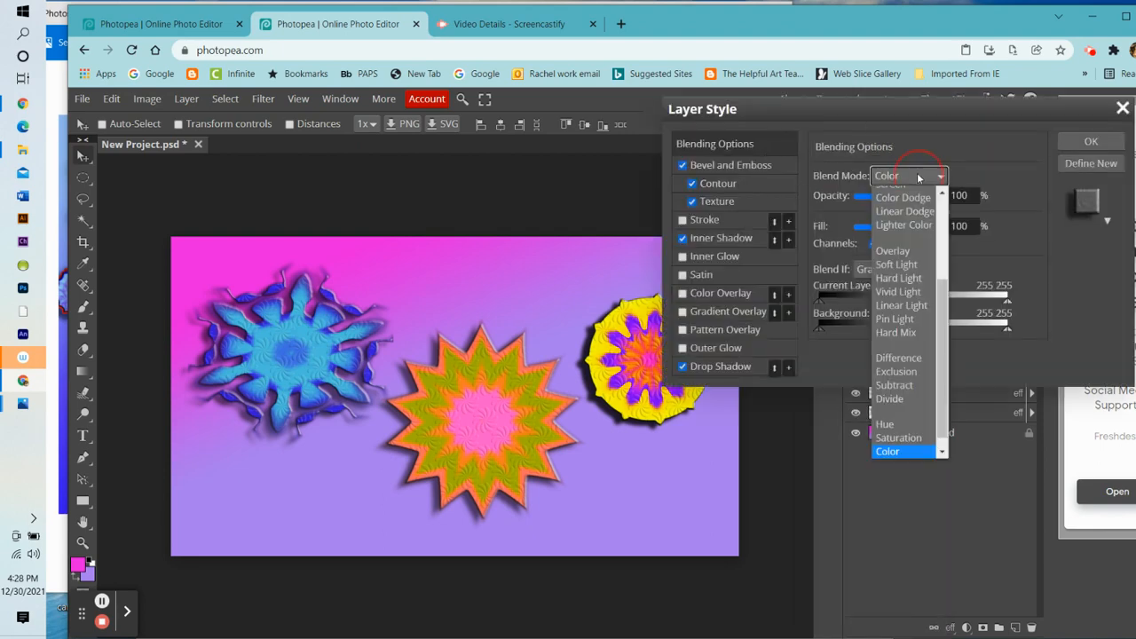
scroll(919, 201, "up", 2)
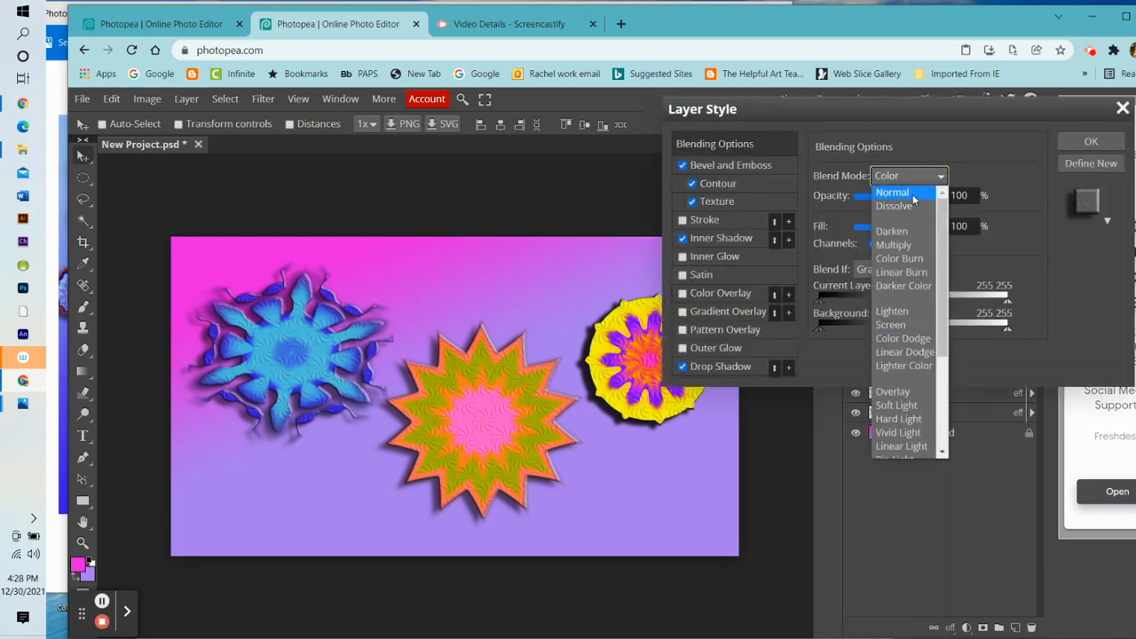
left_click(908, 194)
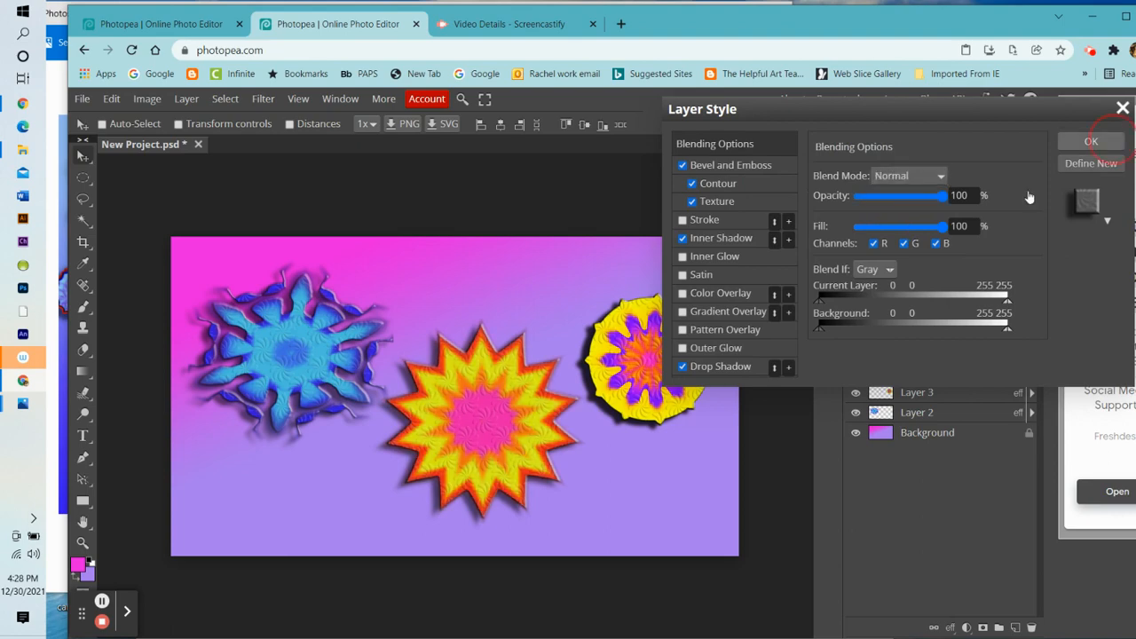
key("Return")
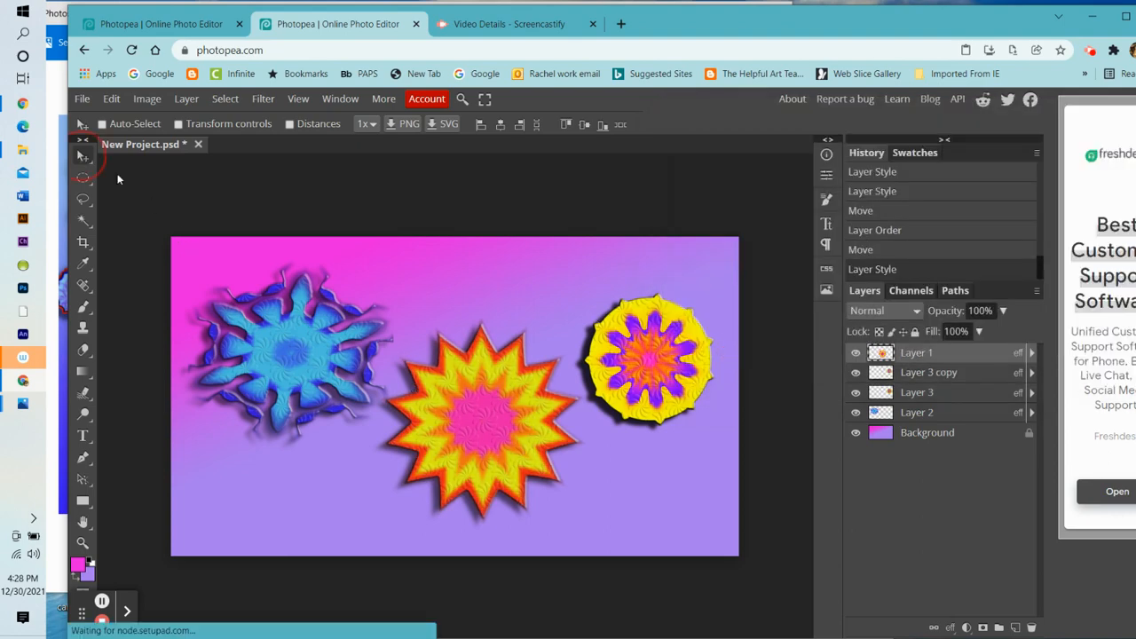
Step: Move the star flower over the blue flower's edge, and tuck Layer 3's yellow round flower behind the star's right side
mouse_move(480, 451)
left_mouse_down()
mouse_move(384, 411)
mouse_move(478, 463)
left_mouse_up()
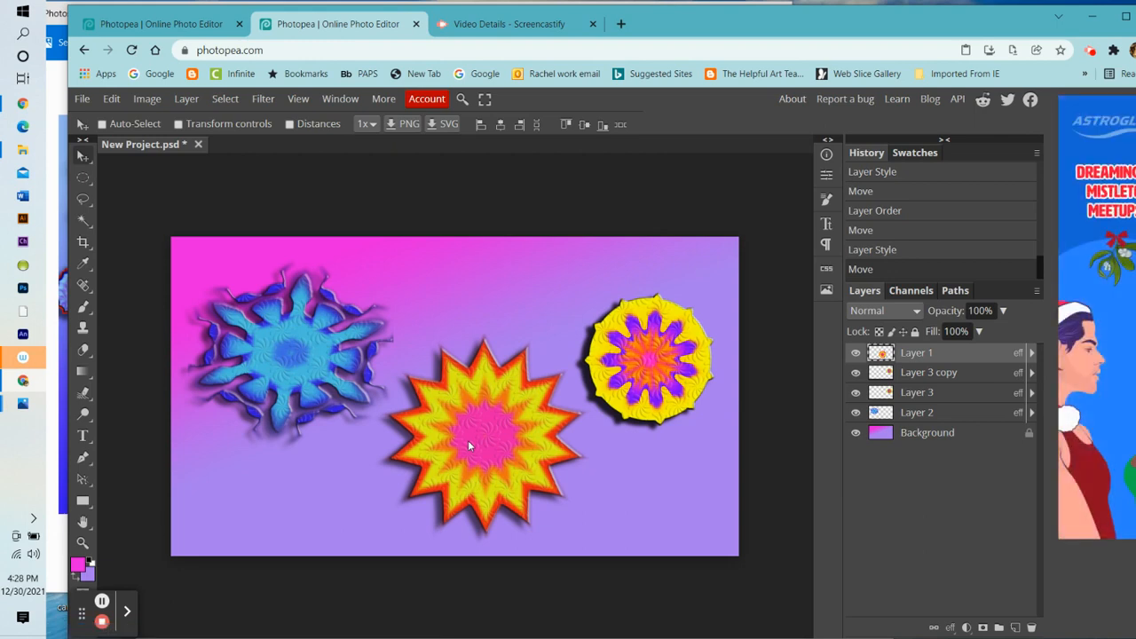
left_click_drag(474, 437, 384, 340)
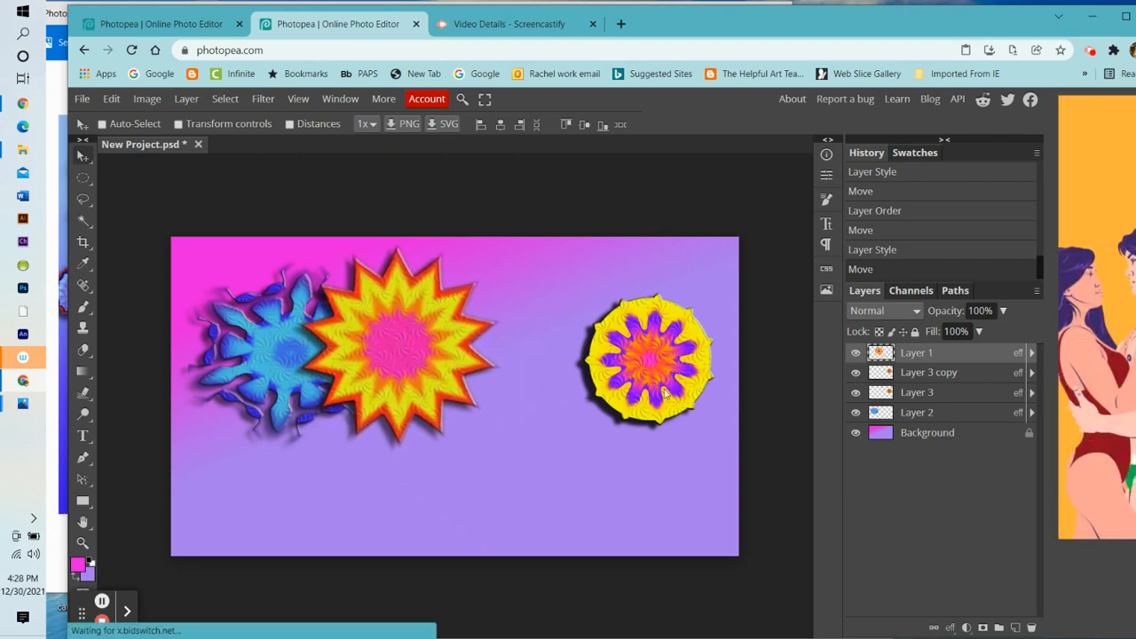
left_click(903, 392)
left_click_drag(683, 380, 540, 361)
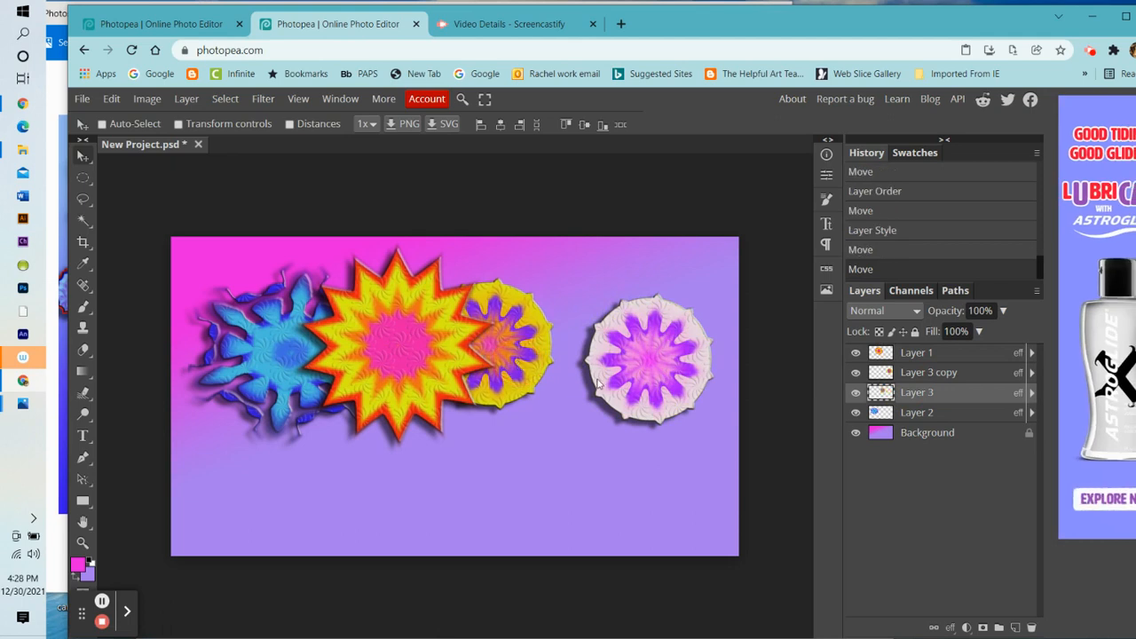
Step: Shift the blue flower on Layer 2 slightly down and place the Layer 3 copy flower partly beneath the star flower's lower points
left_click(875, 414)
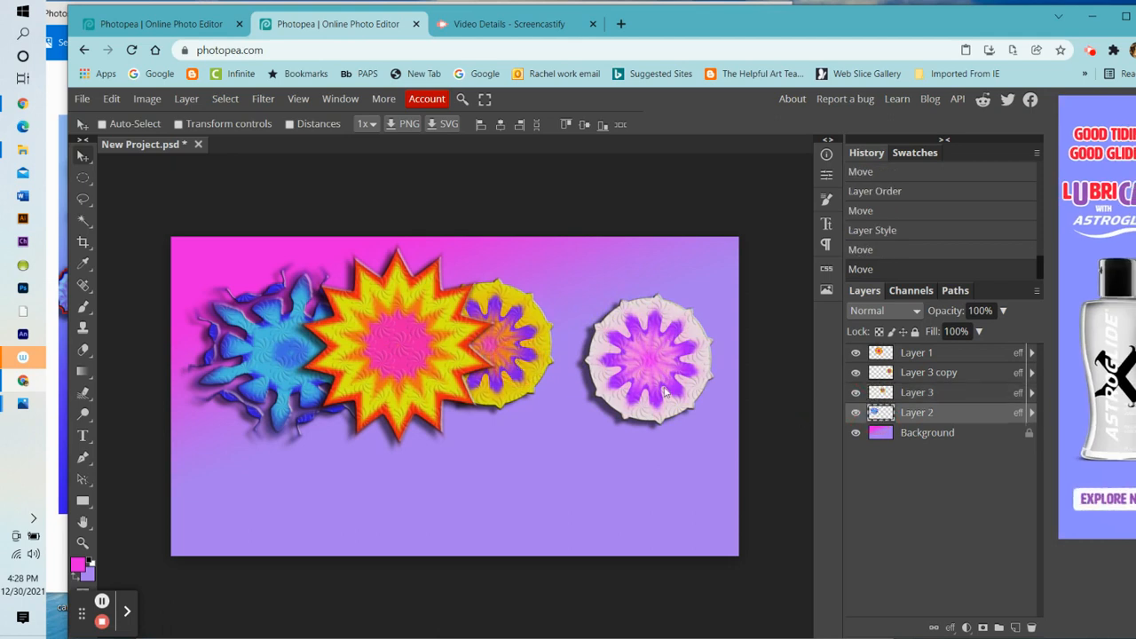
left_click_drag(668, 389, 444, 434)
left_click(897, 373)
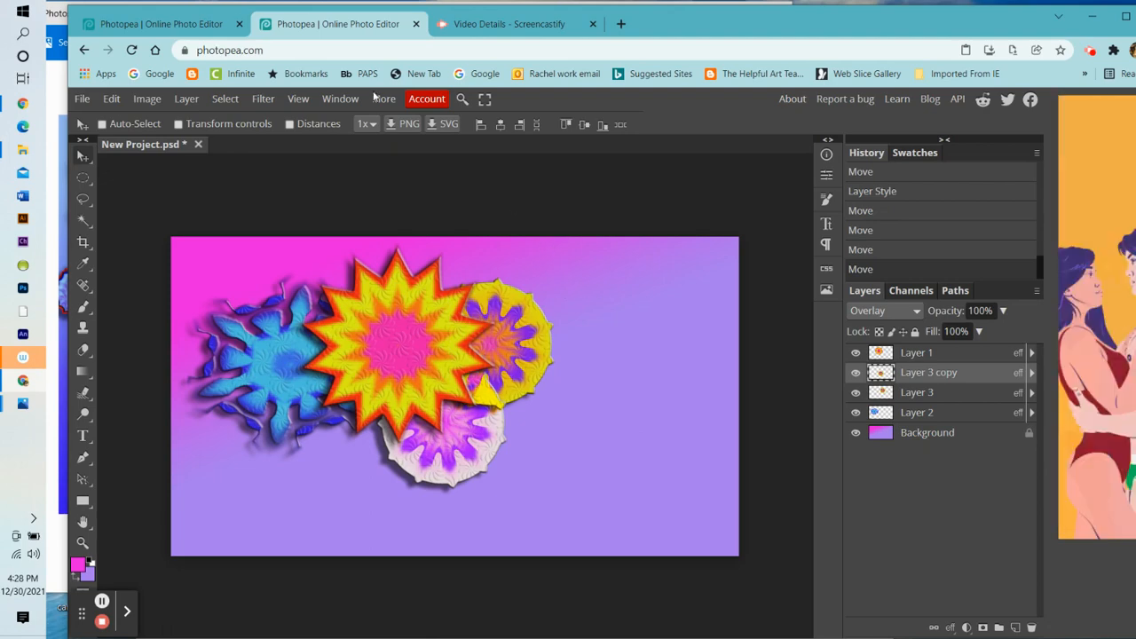
Step: Switch to the Kaleidoscope garden document and copy the entire contents of its Background copy 6 layer
left_click(201, 25)
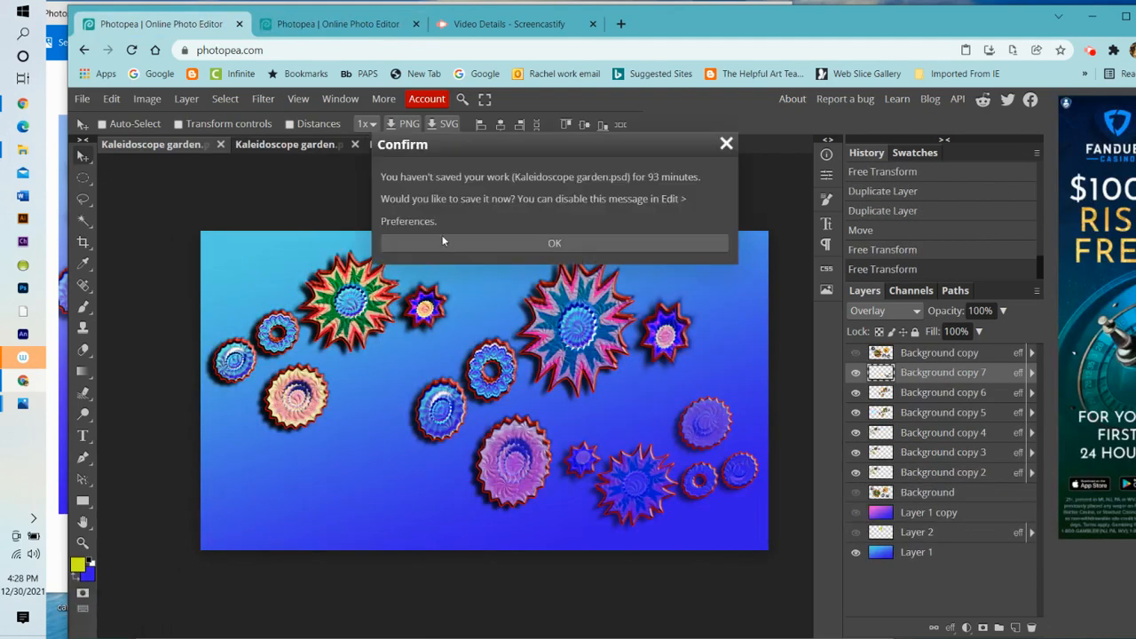
left_click(610, 243)
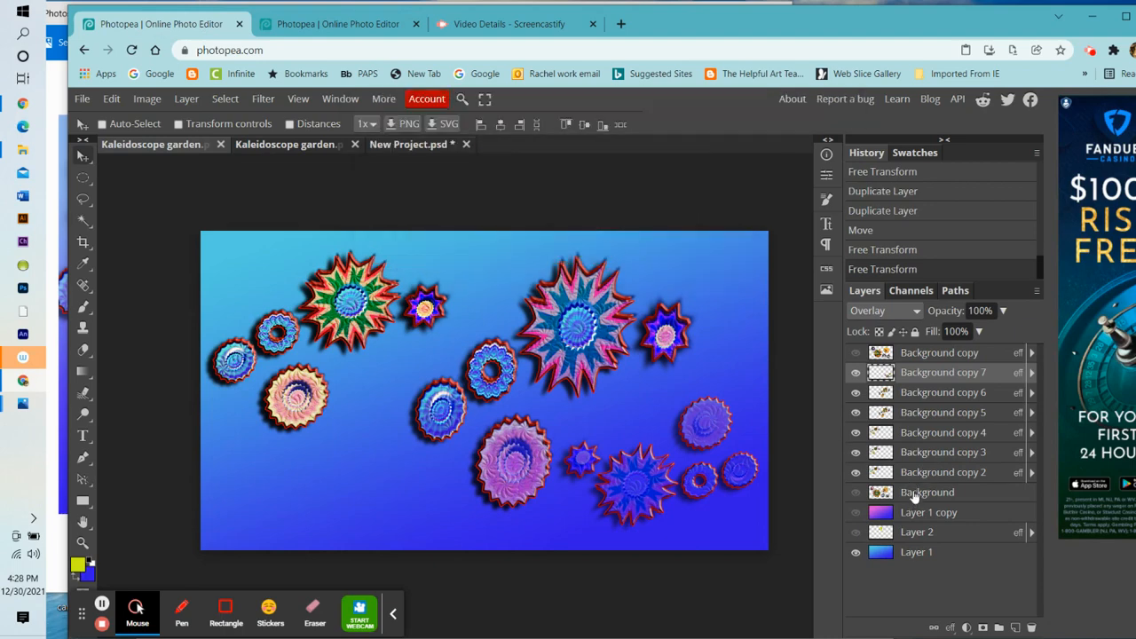
left_click(892, 394)
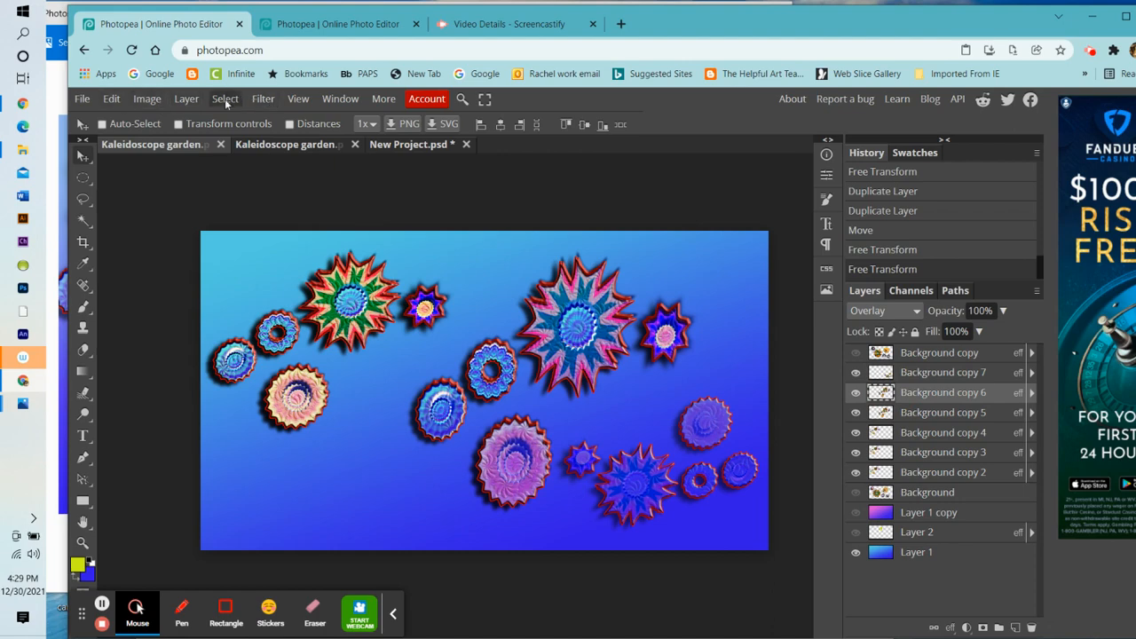
left_click(225, 99)
left_click(229, 118)
left_click(111, 99)
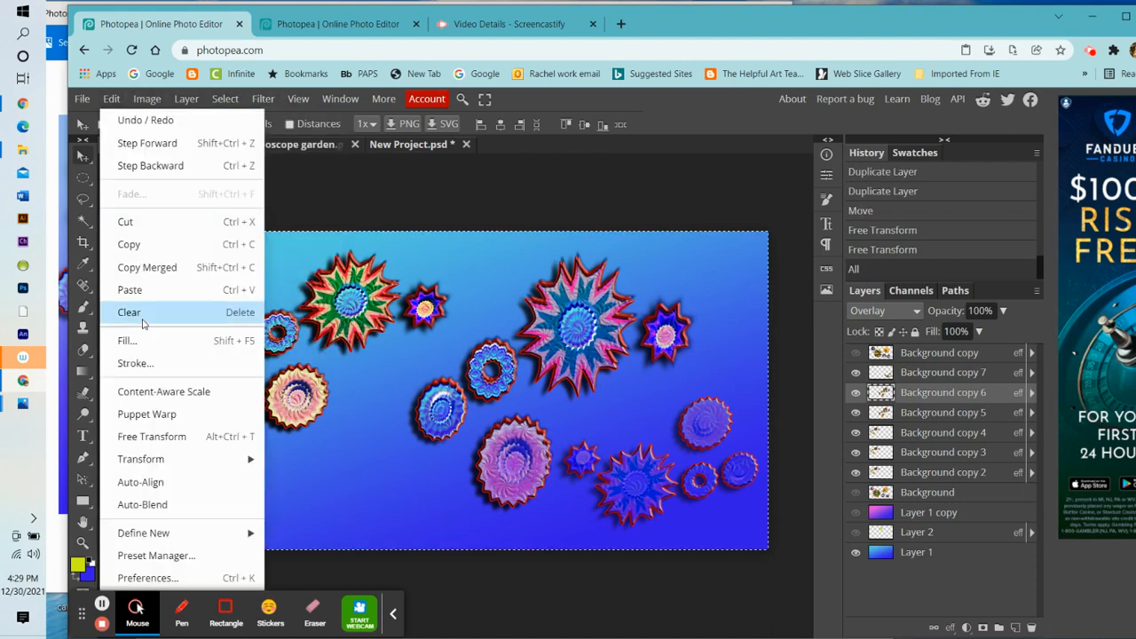
left_click(144, 175)
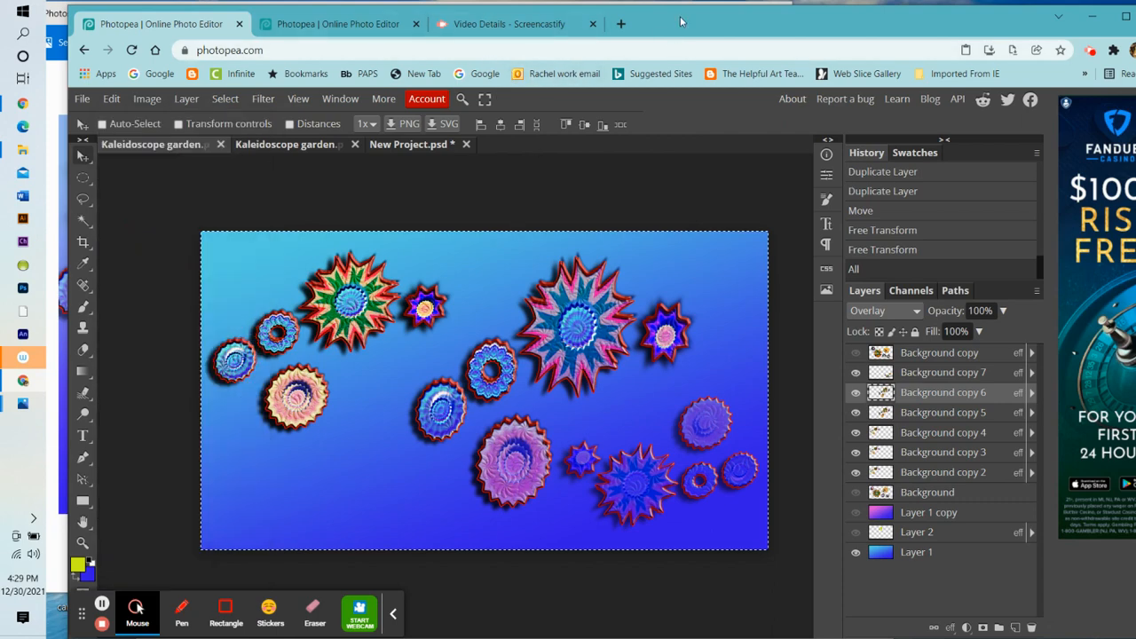
Step: Paste the copied flowers into New Project.psd and move them so the green star flower sits right of the large star
left_click(346, 24)
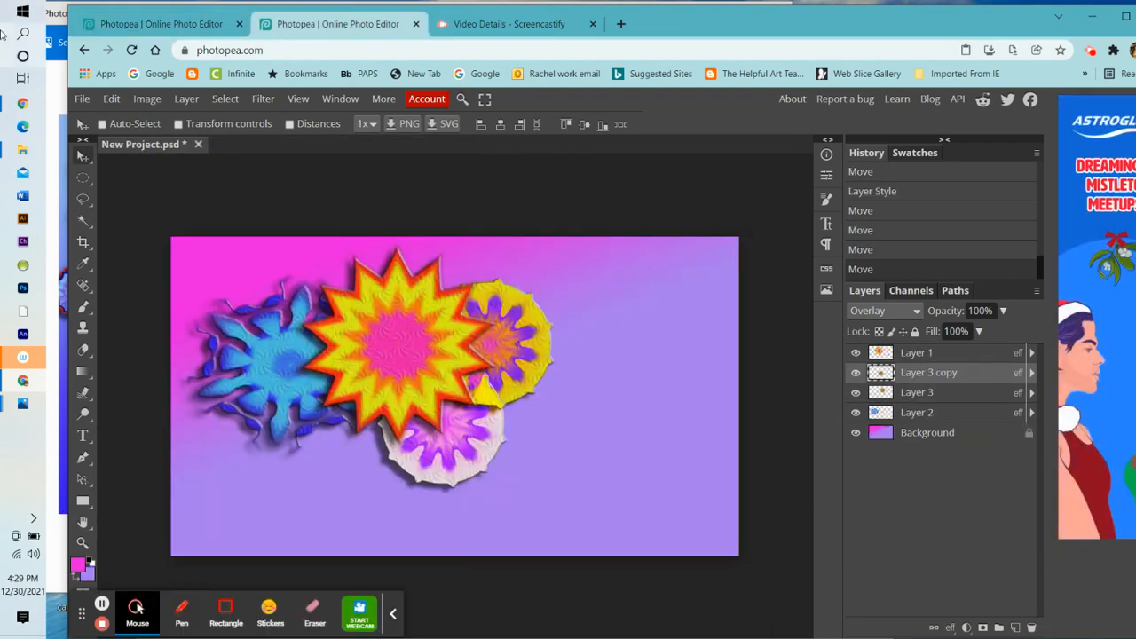
left_click(115, 100)
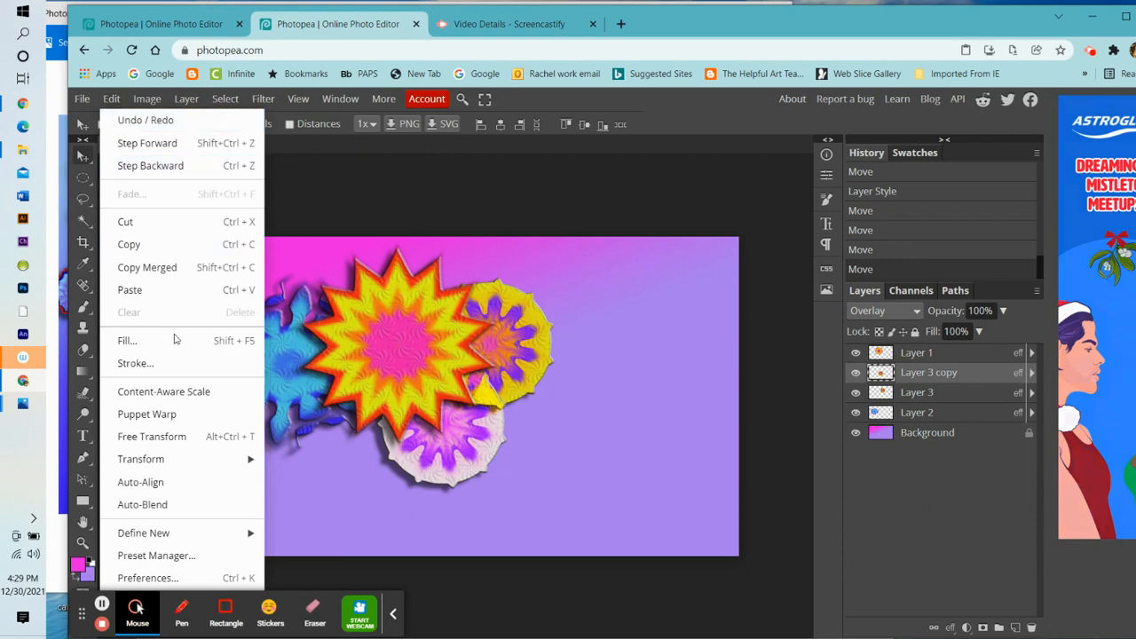
left_click(172, 289)
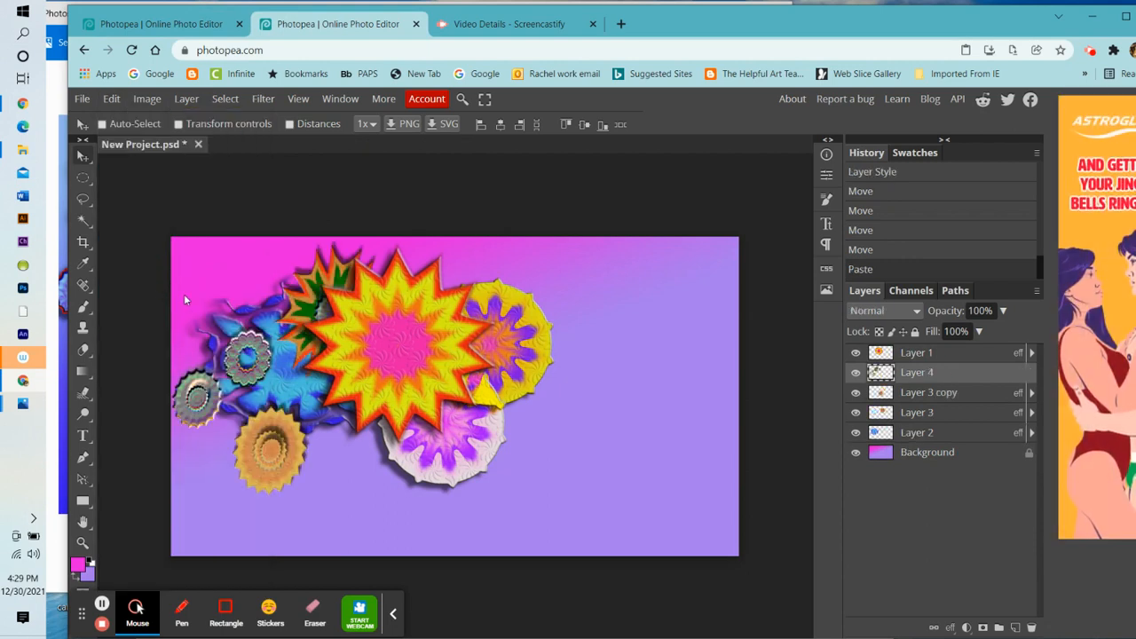
left_click(83, 157)
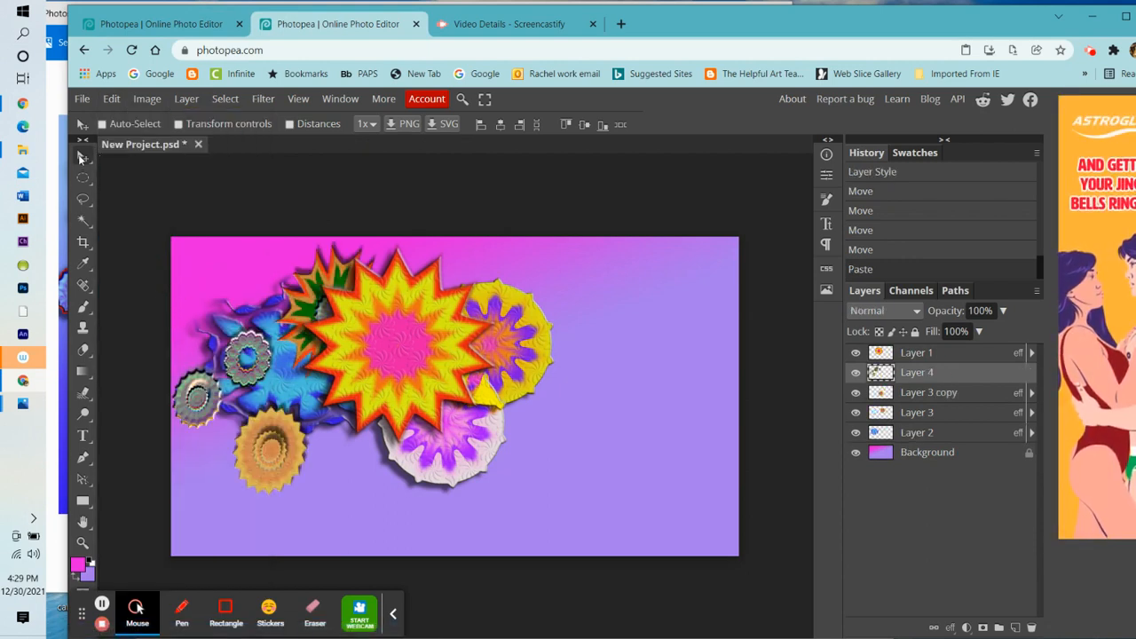
left_click_drag(226, 349, 489, 375)
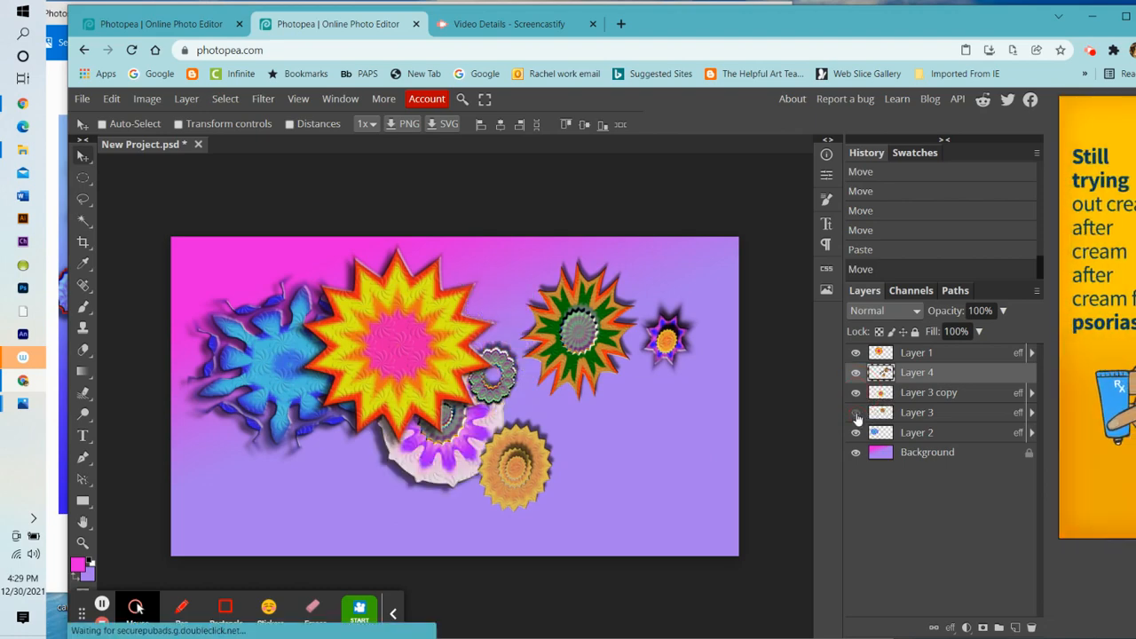
Step: Raise Layer 3's yellow round flower slightly, and shift the pasted flowers on Layer 4 slightly down and to the right
left_click(895, 415)
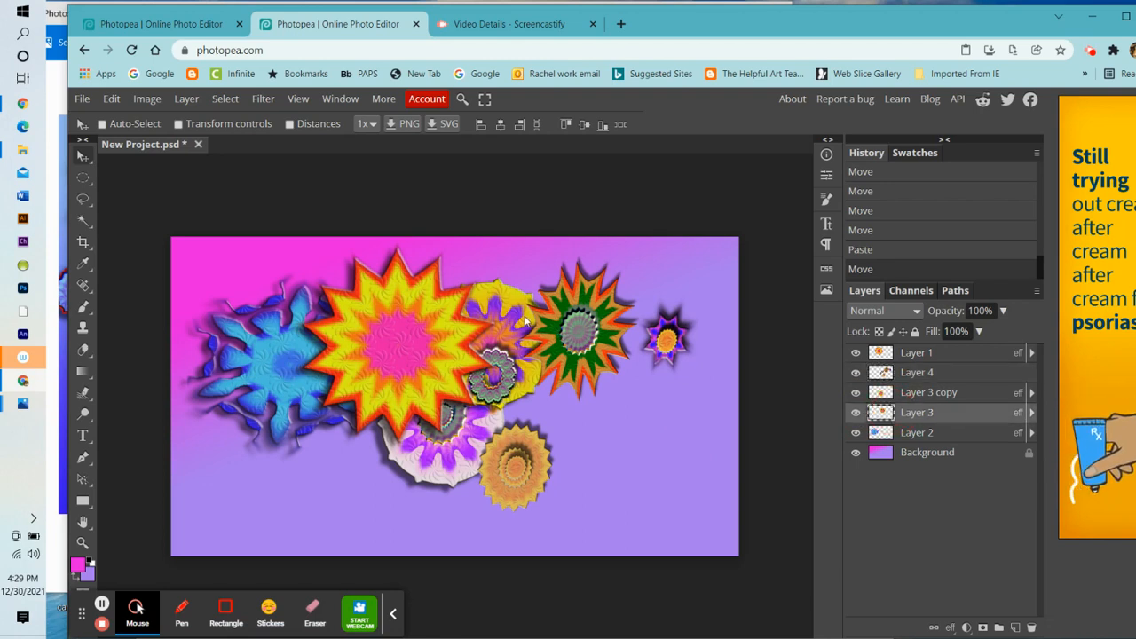
mouse_move(517, 296)
left_mouse_down()
mouse_move(536, 339)
mouse_move(622, 417)
mouse_move(604, 415)
mouse_move(570, 371)
mouse_move(522, 282)
mouse_move(533, 282)
left_mouse_up()
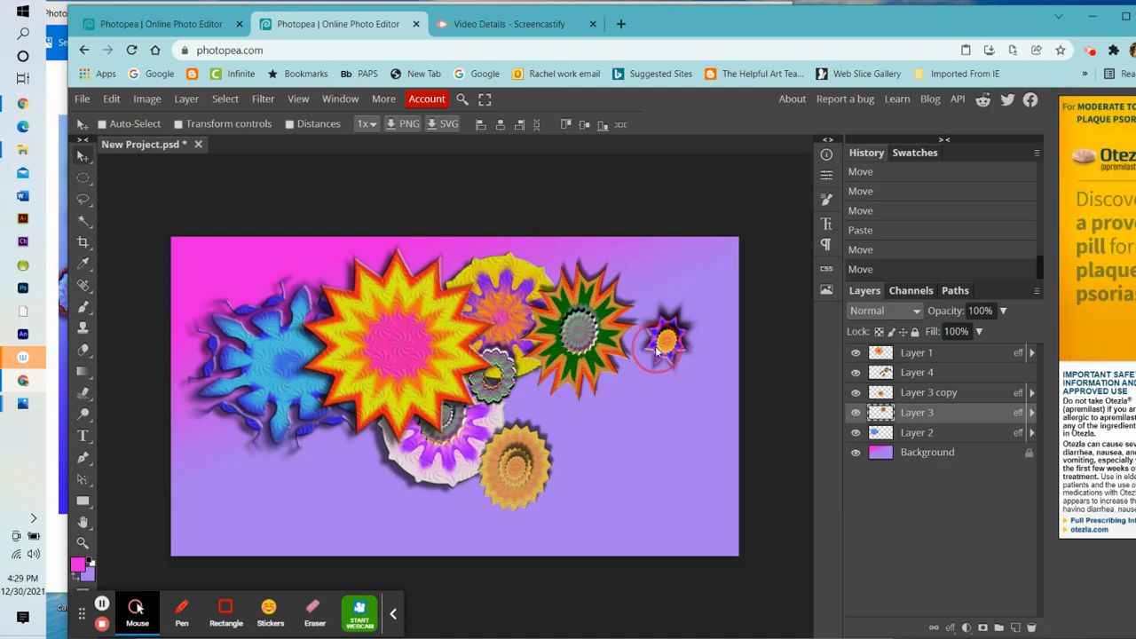
left_click(904, 353)
left_click(895, 373)
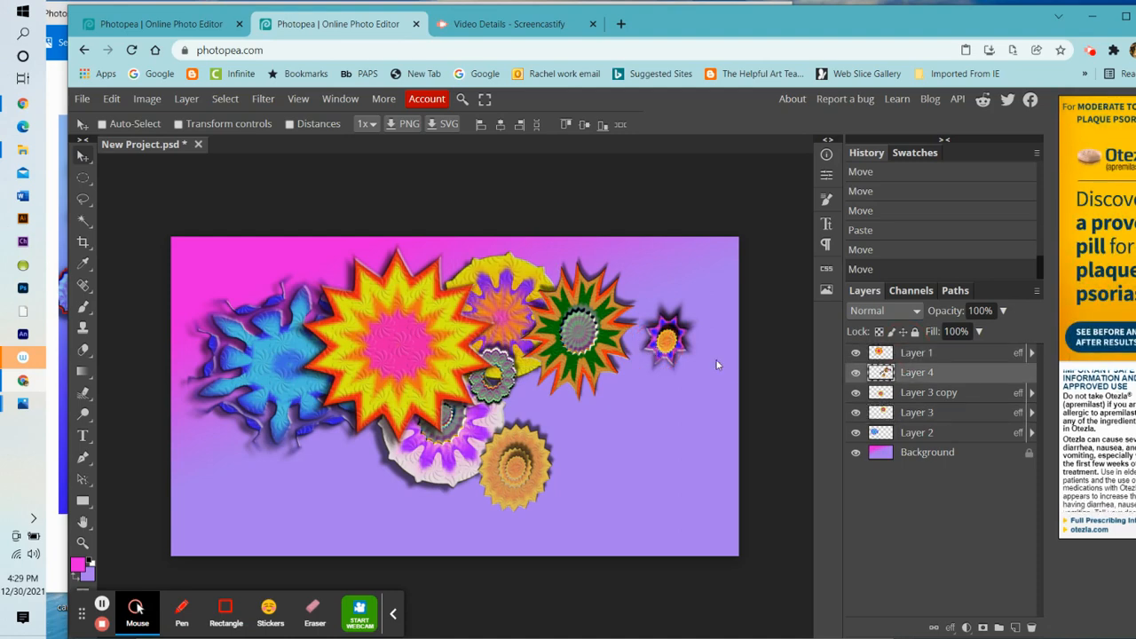
mouse_move(678, 346)
left_mouse_down()
mouse_move(627, 344)
mouse_move(548, 396)
mouse_move(603, 364)
mouse_move(609, 375)
mouse_move(691, 371)
mouse_move(680, 362)
left_mouse_up()
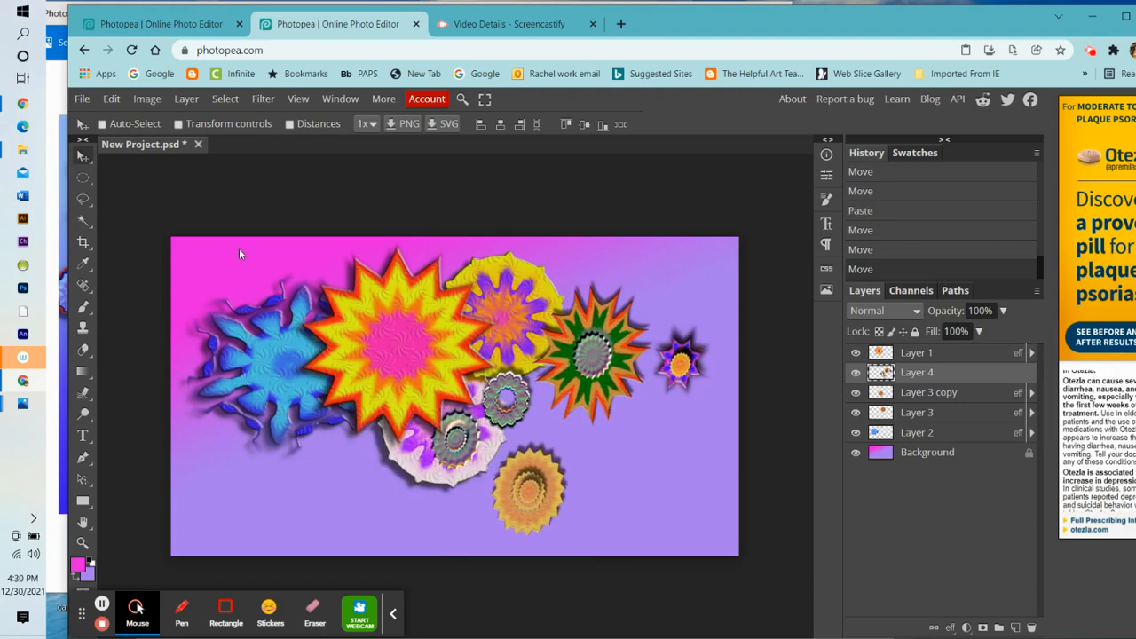
Step: Lasso the small purple star flower on Layer 4 and move it down into the empty area near the canvas's right edge
left_click(83, 199)
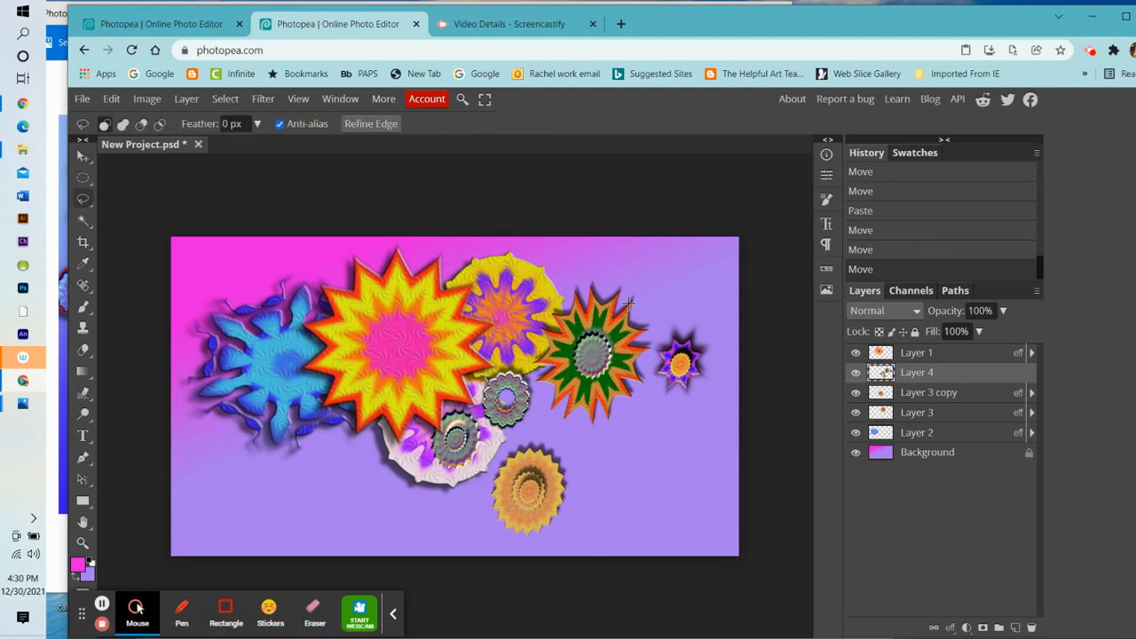
mouse_move(673, 318)
left_mouse_down()
mouse_move(643, 384)
mouse_move(663, 402)
mouse_move(717, 348)
left_mouse_up()
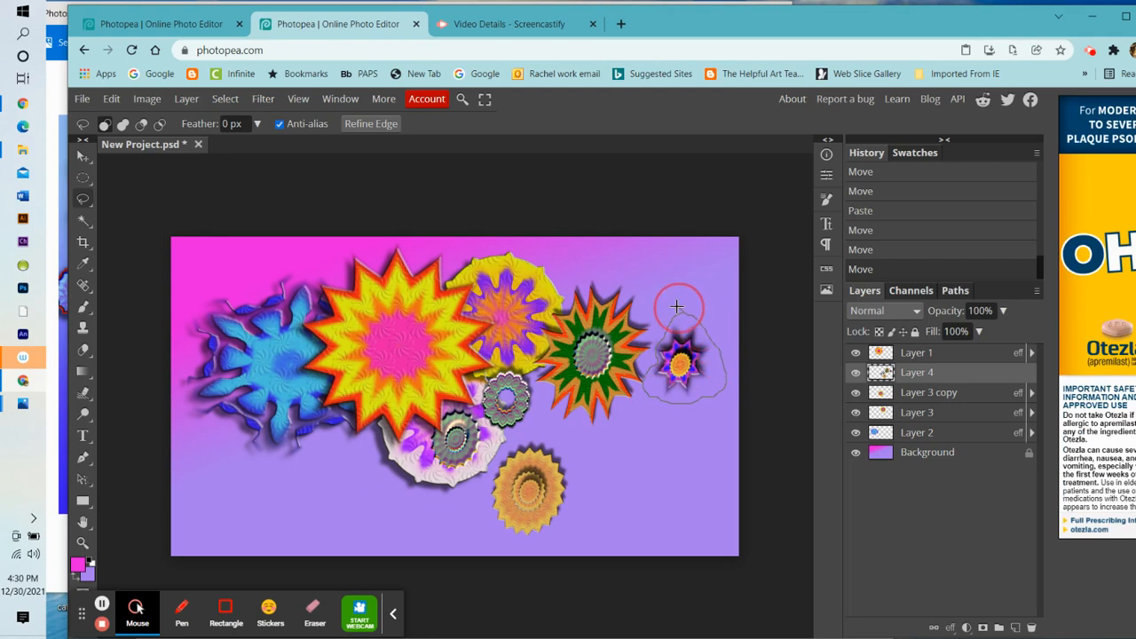
left_click_drag(677, 306, 677, 309)
left_click(83, 156)
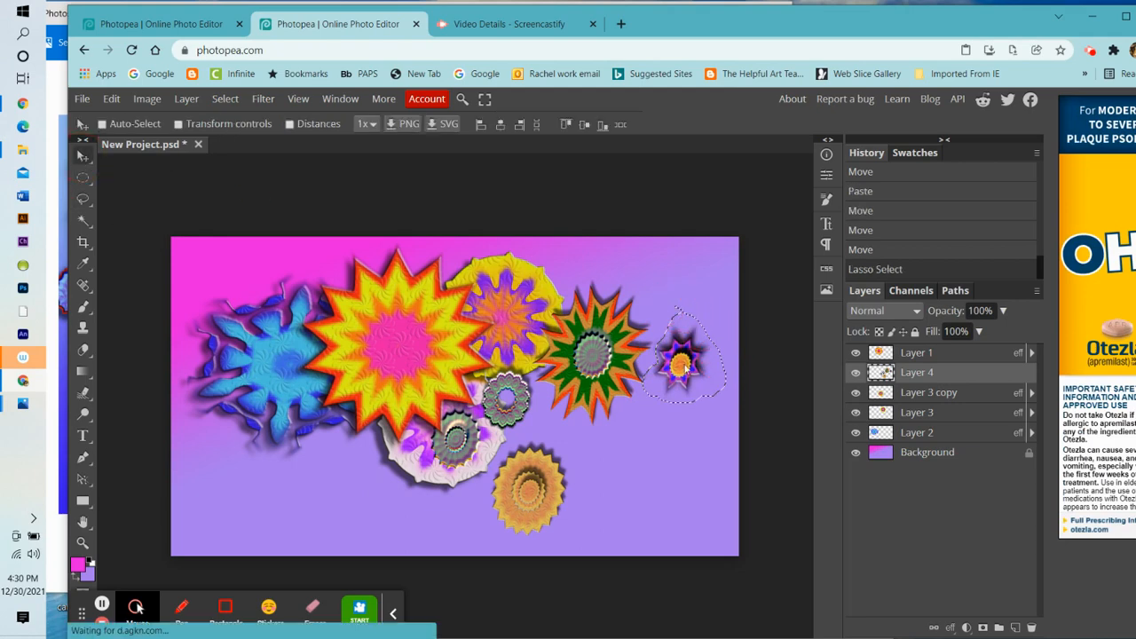
mouse_move(681, 364)
left_mouse_down()
mouse_move(675, 284)
mouse_move(655, 391)
mouse_move(580, 437)
mouse_move(552, 402)
mouse_move(690, 458)
left_mouse_up()
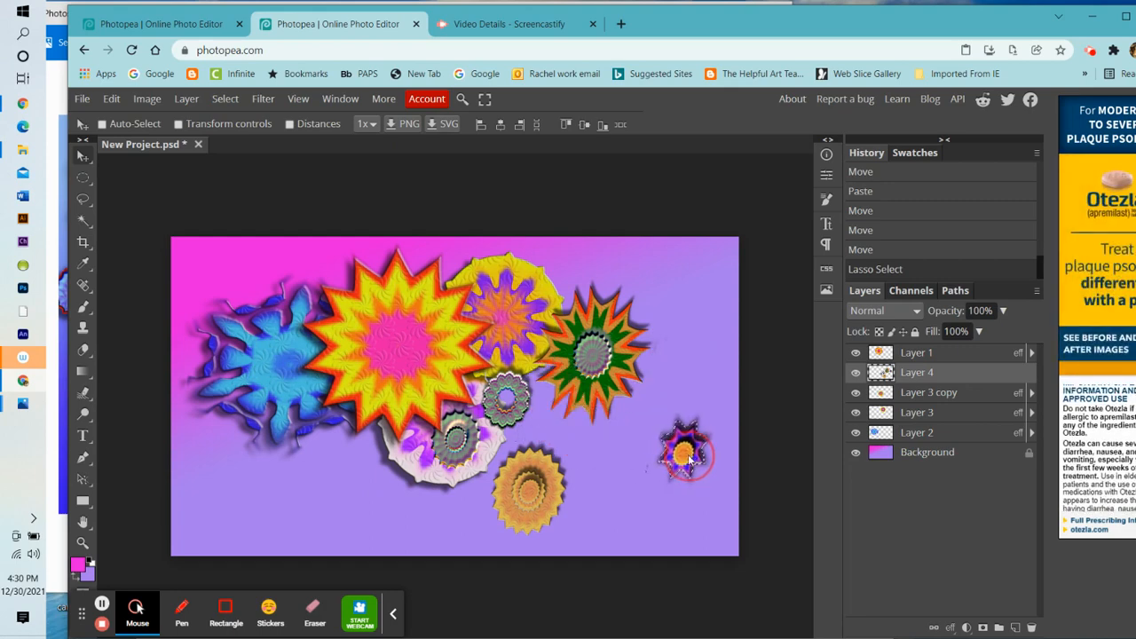
Step: Cut the small purple flower onto its own layer and place it between the yellow round flower and the green star flower
left_click(111, 99)
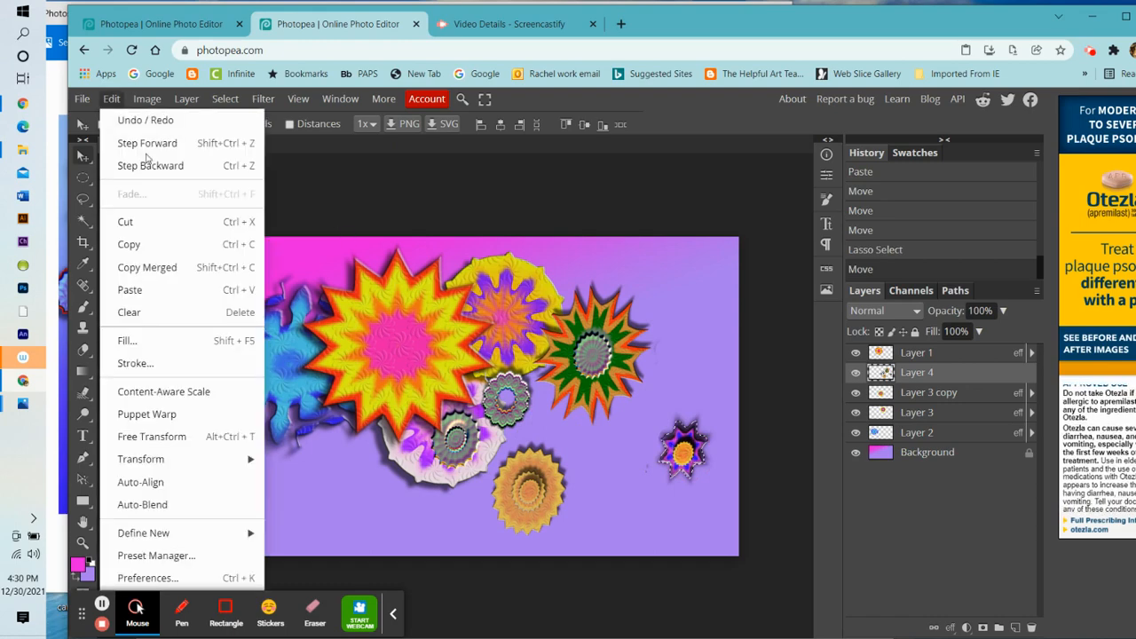
left_click(147, 223)
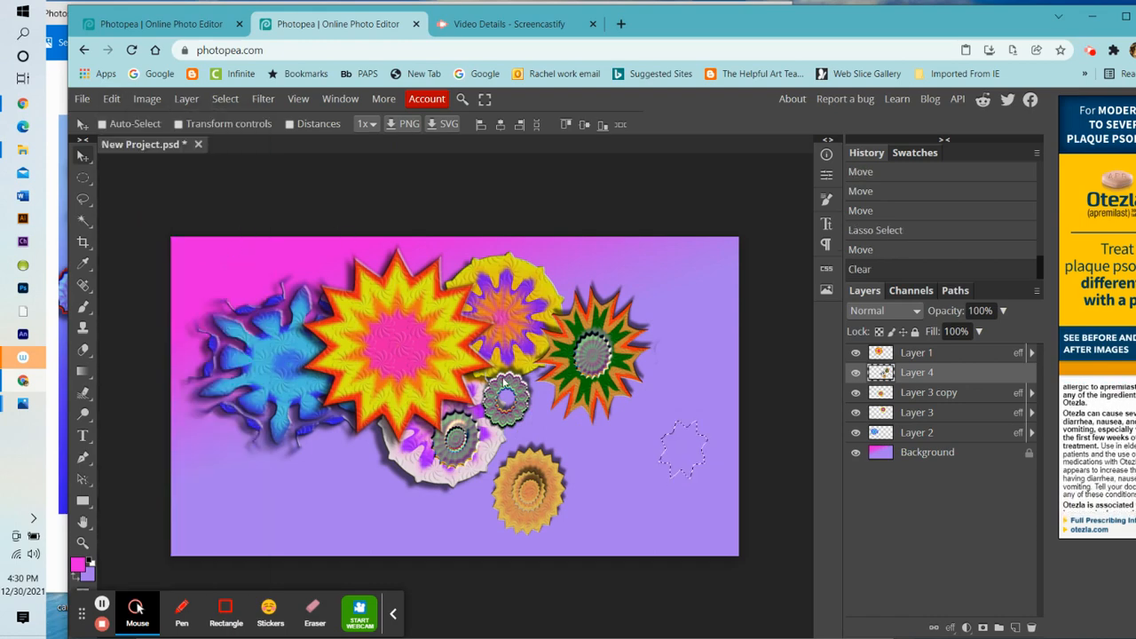
left_click(111, 99)
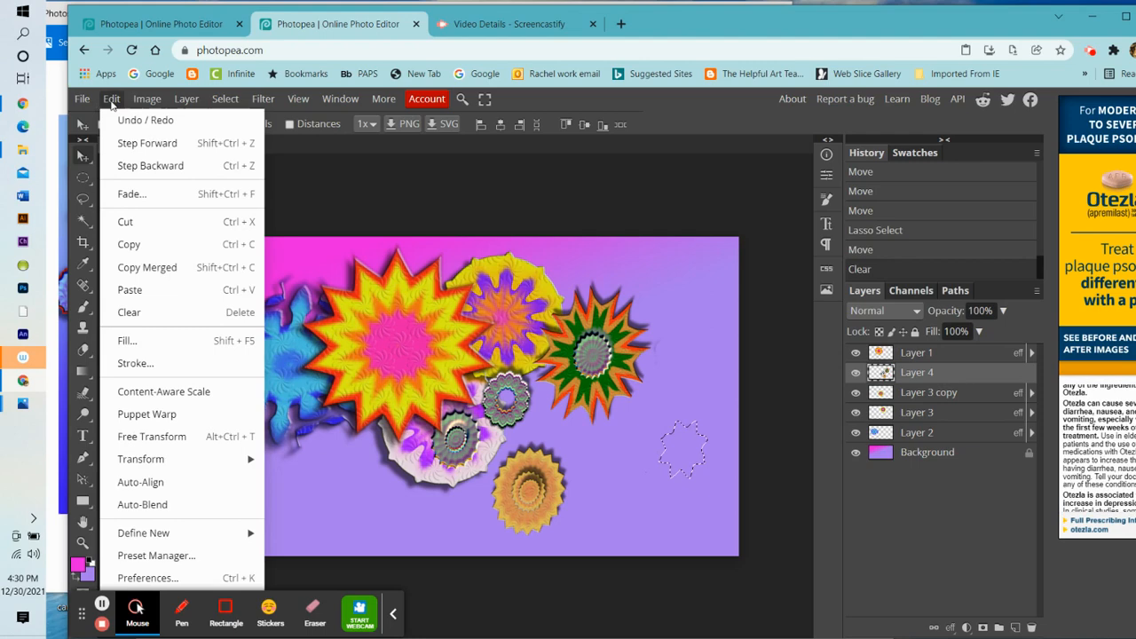
left_click(158, 296)
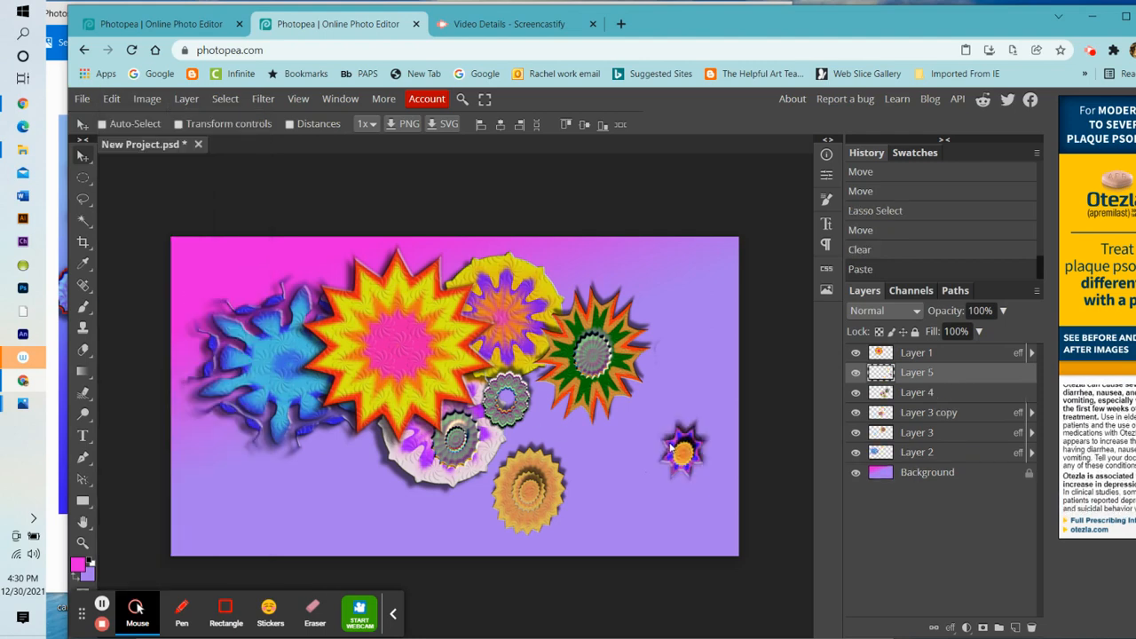
left_click_drag(682, 450, 567, 310)
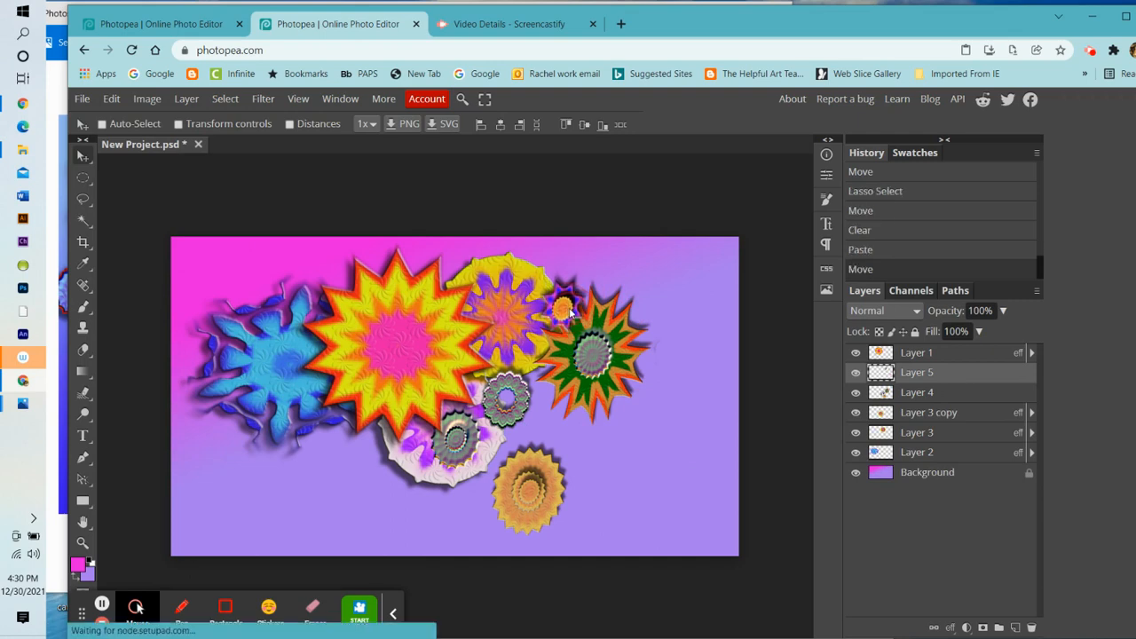
left_click(690, 281)
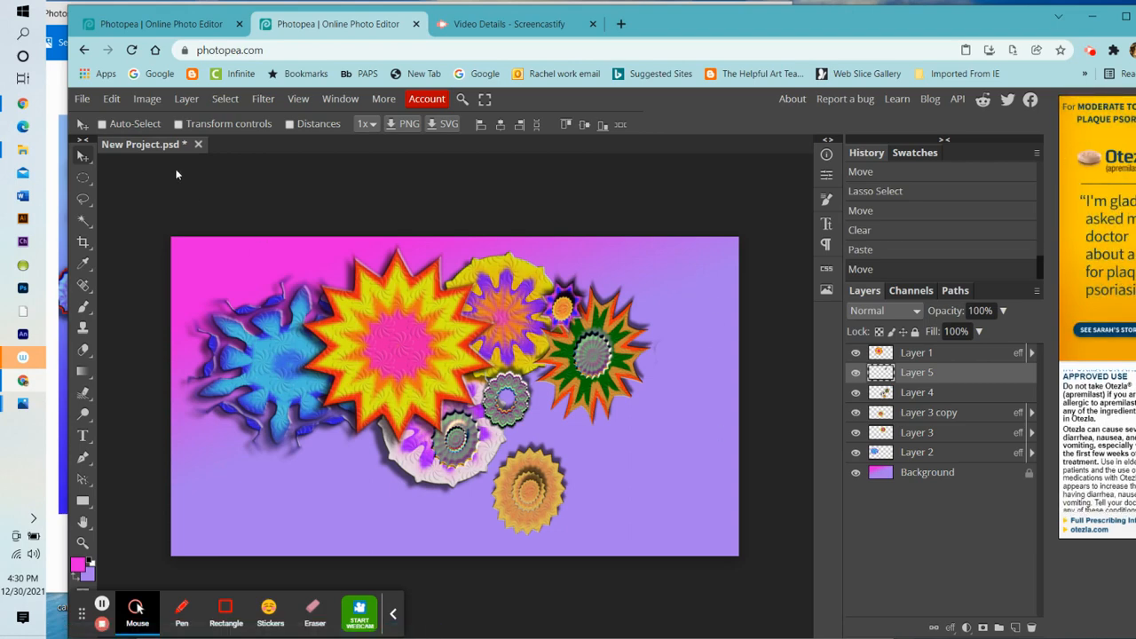
Step: Rename the New Project.psd document as "flower garden"
double_click(149, 144)
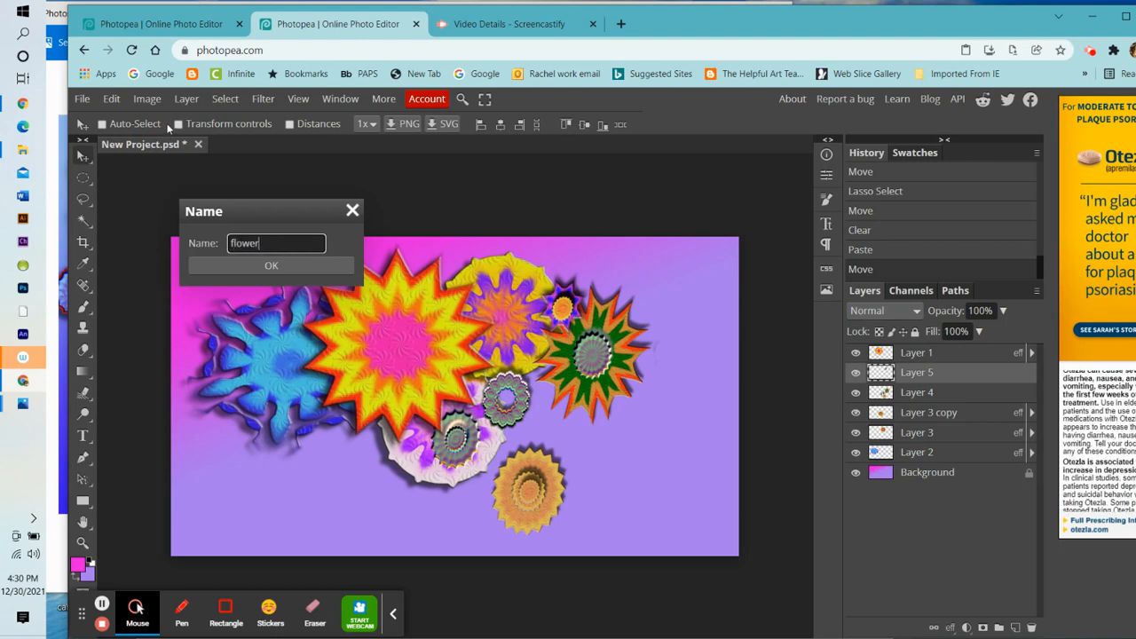
type("flower garden")
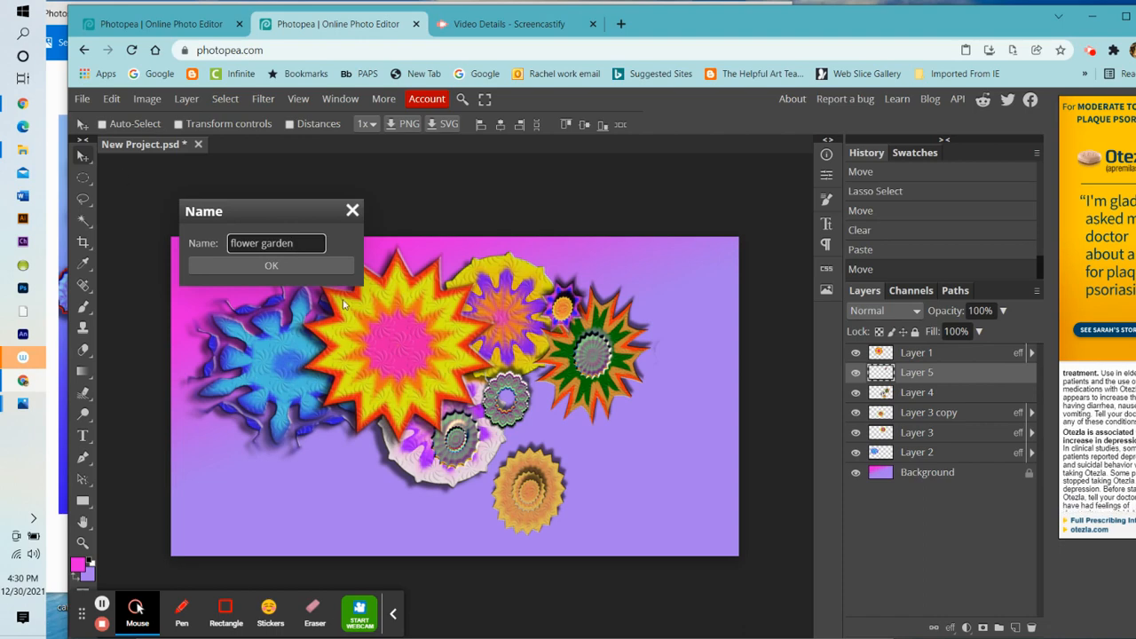
left_click(297, 269)
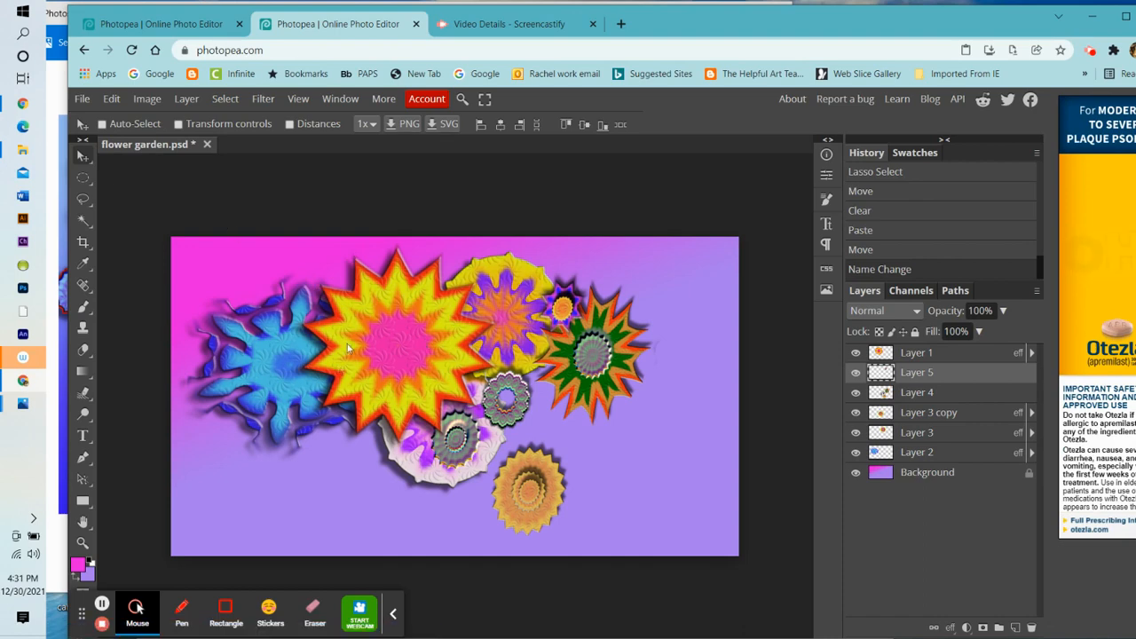
Step: Save the document as a PSD file named "flower garden" in the Downloads folder
left_click(393, 613)
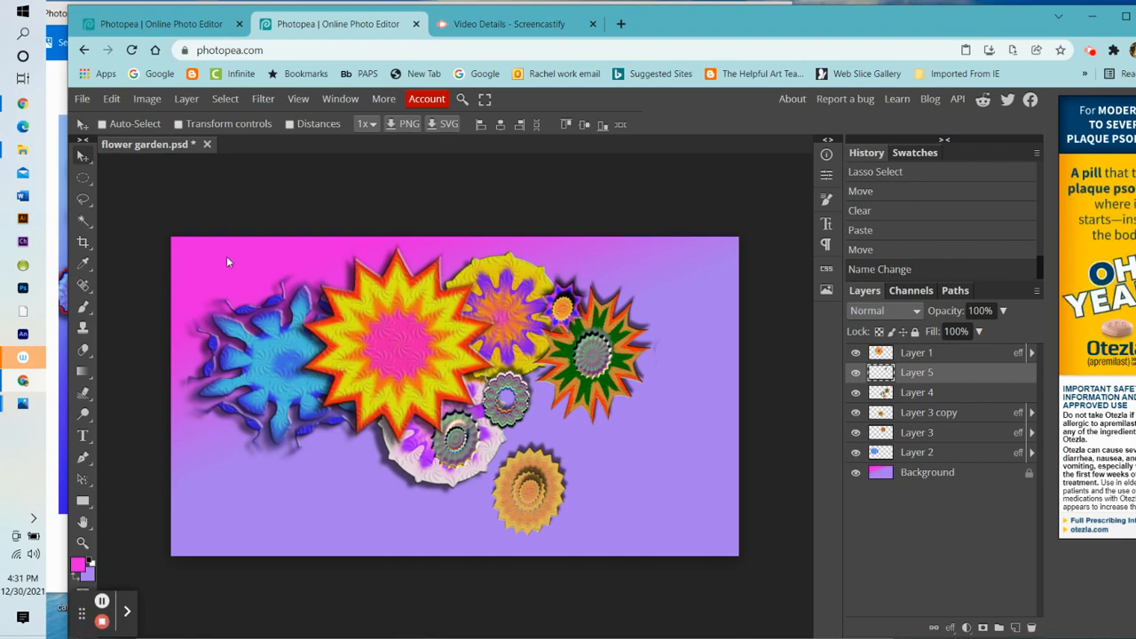
left_click(82, 98)
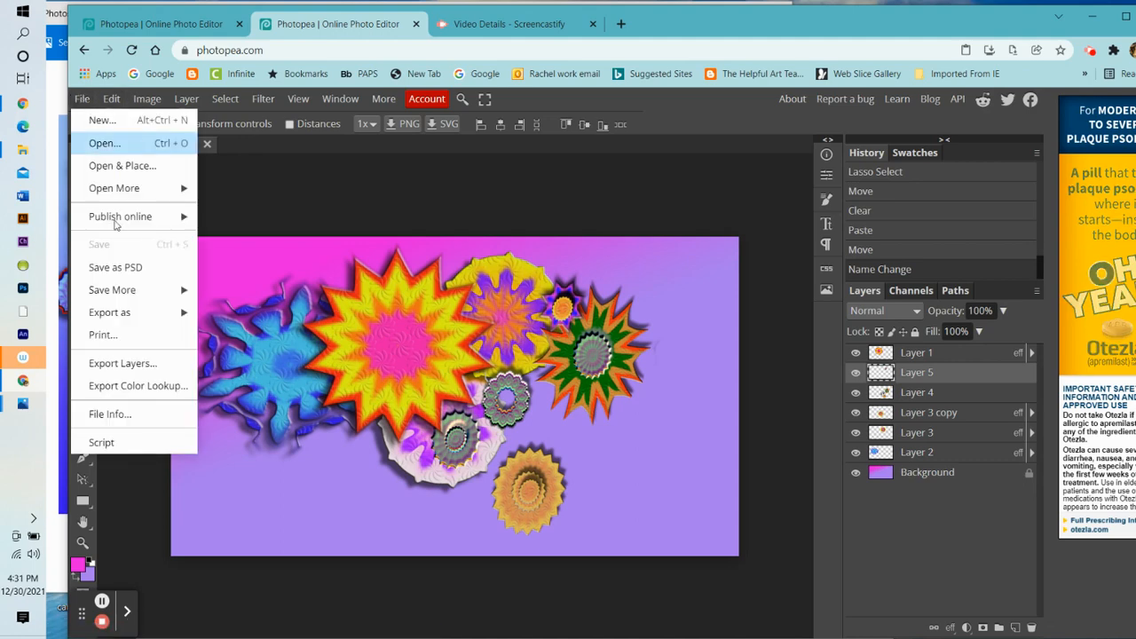
mouse_move(123, 322)
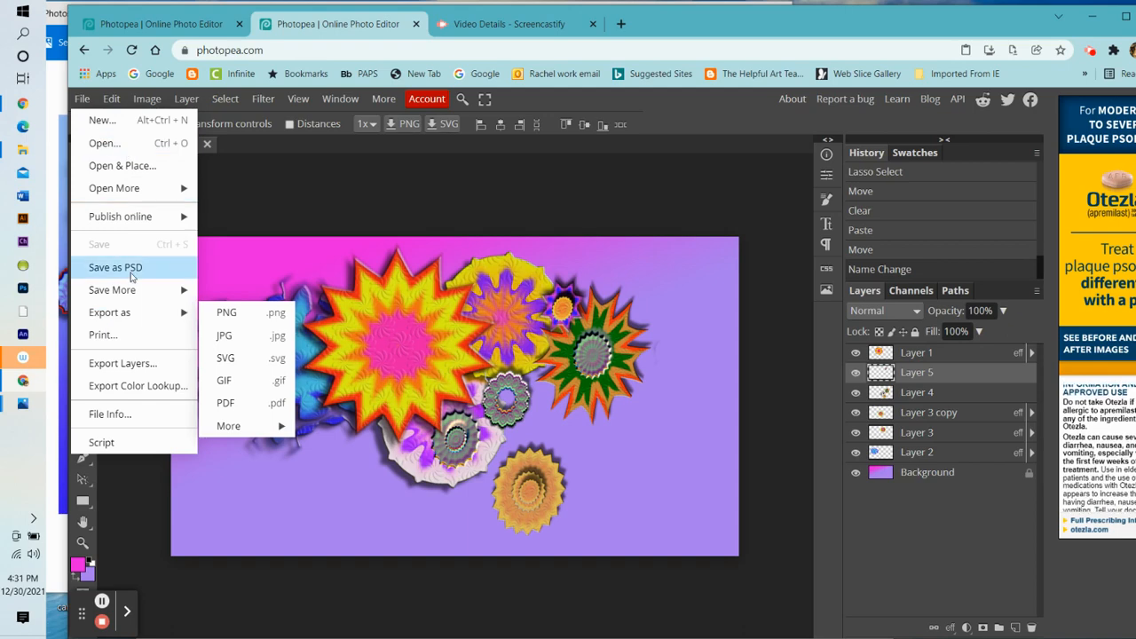
left_click(130, 272)
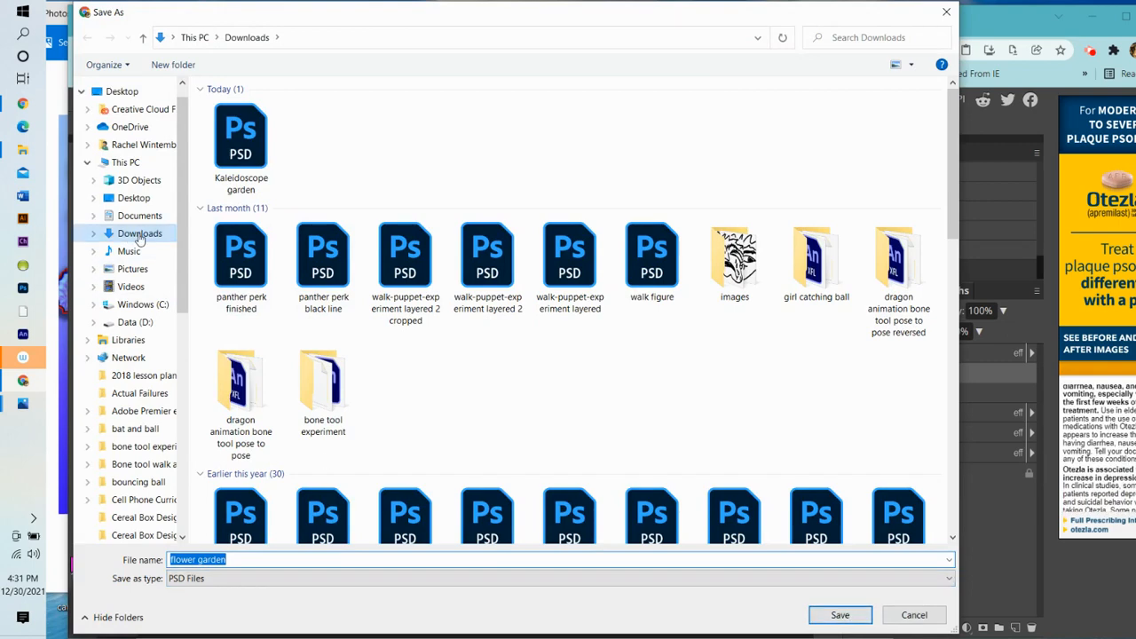
left_click(844, 615)
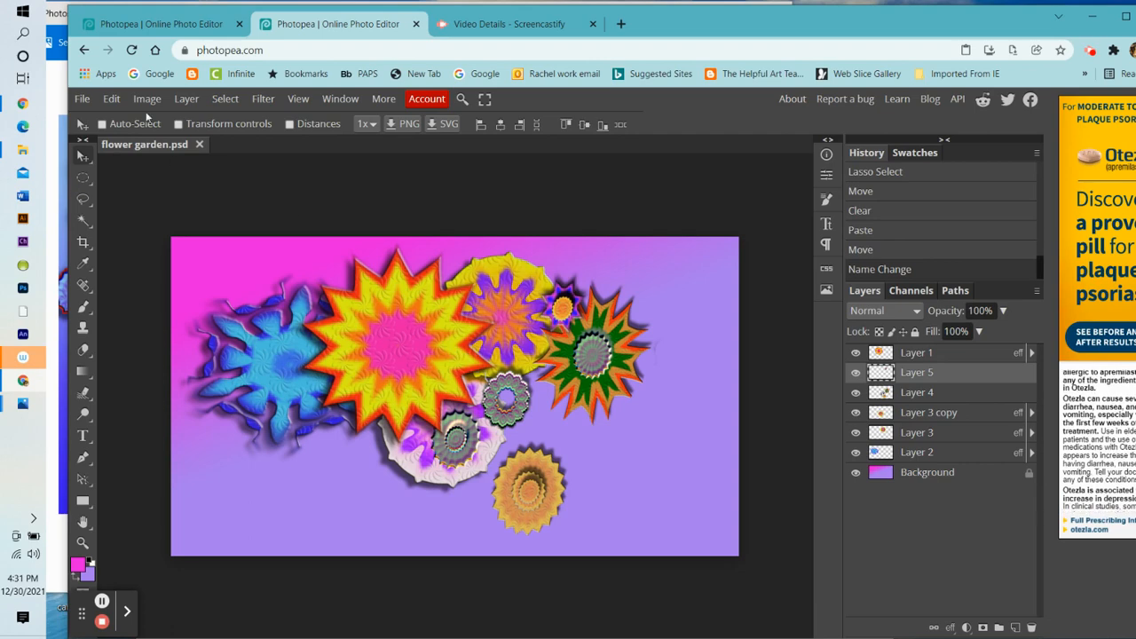
Step: Export the artwork as flower garden.png at 1920 × 1080 px and 100% quality, view the downloaded image, and close the viewer
left_click(82, 99)
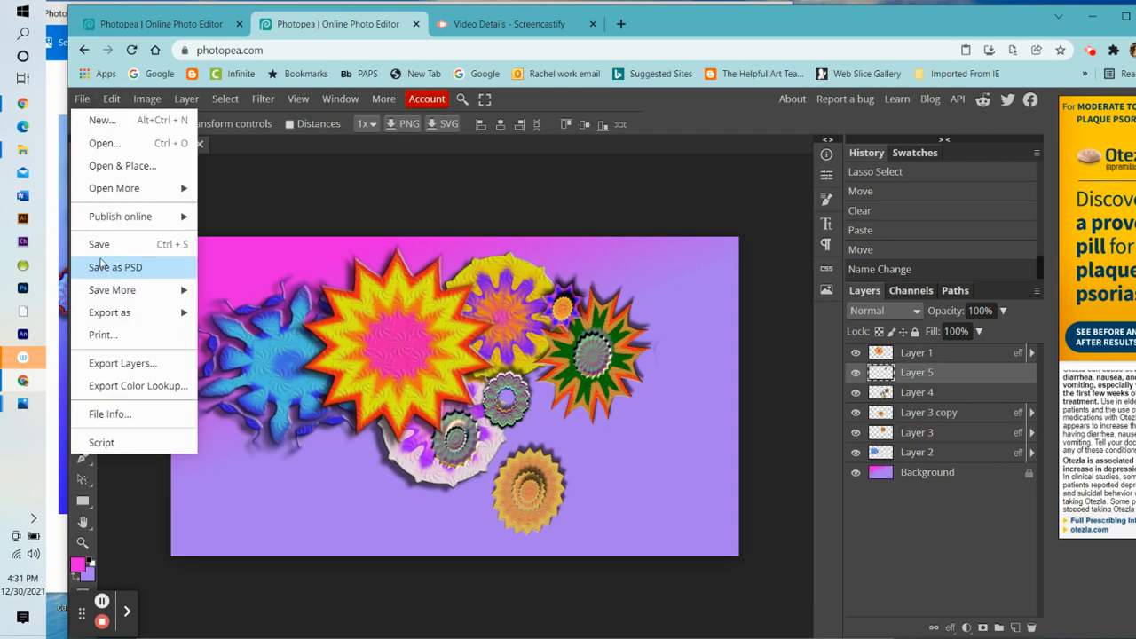
mouse_move(114, 315)
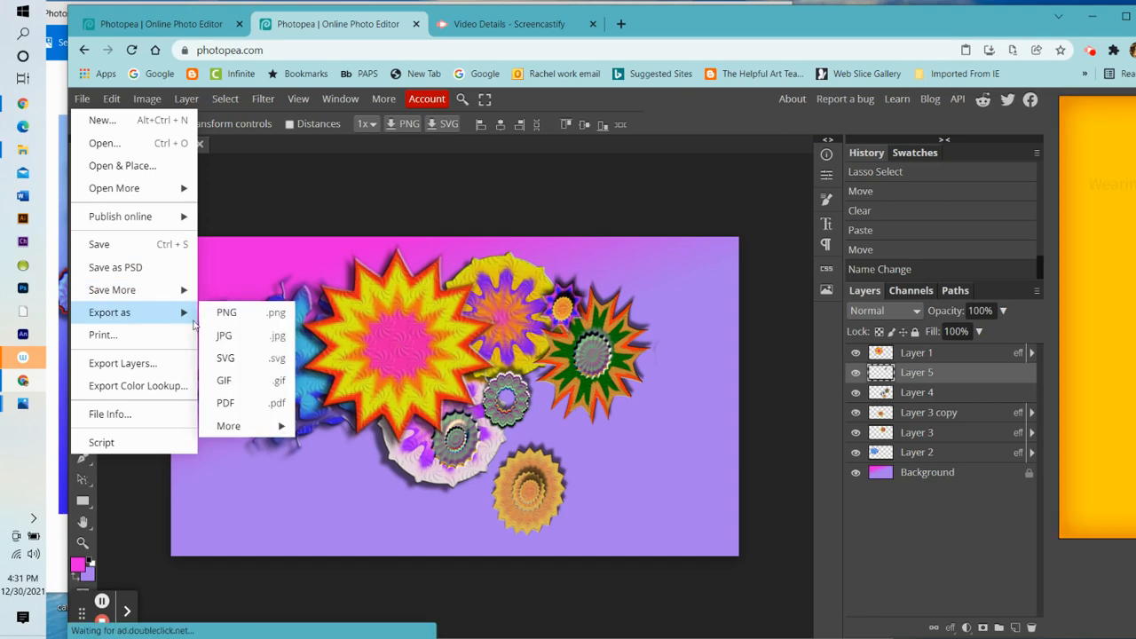
left_click(237, 317)
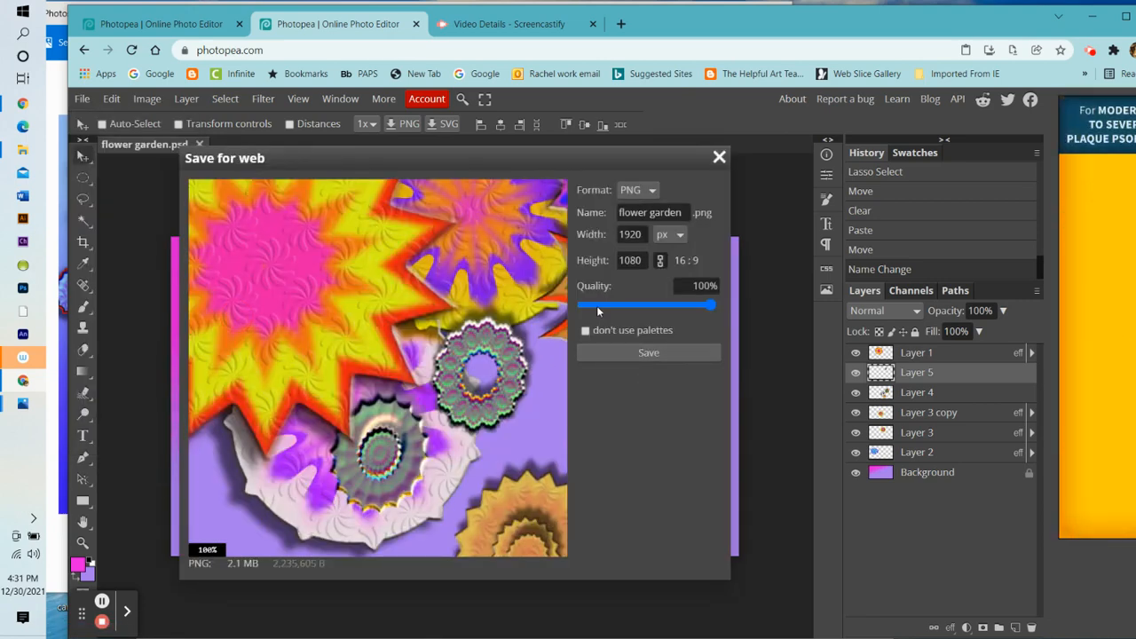
left_click(647, 355)
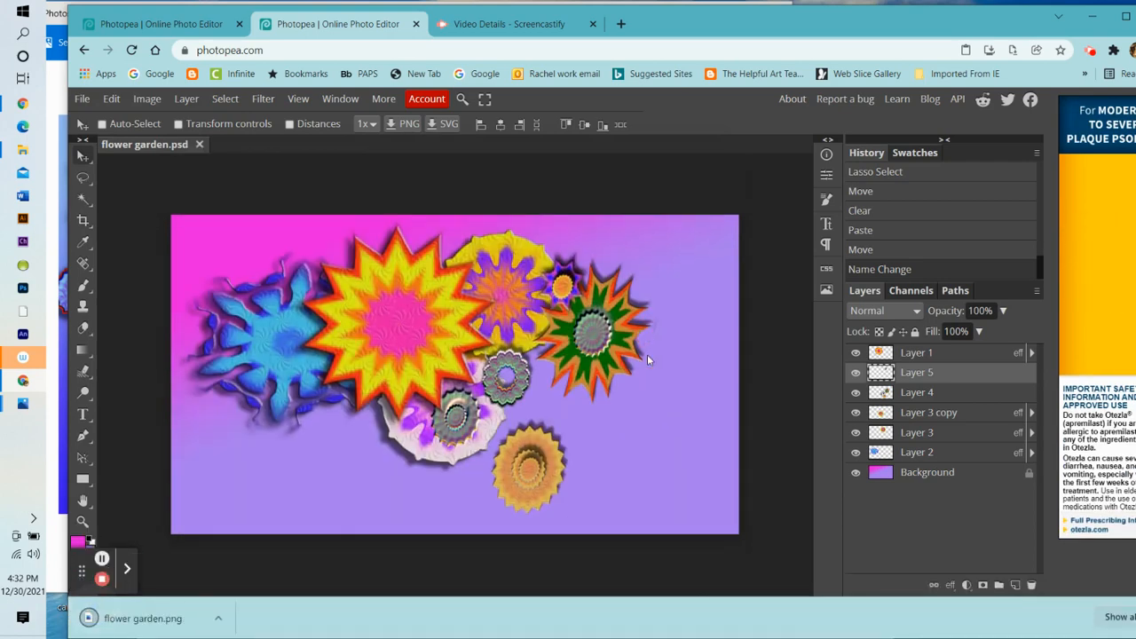
left_click(169, 628)
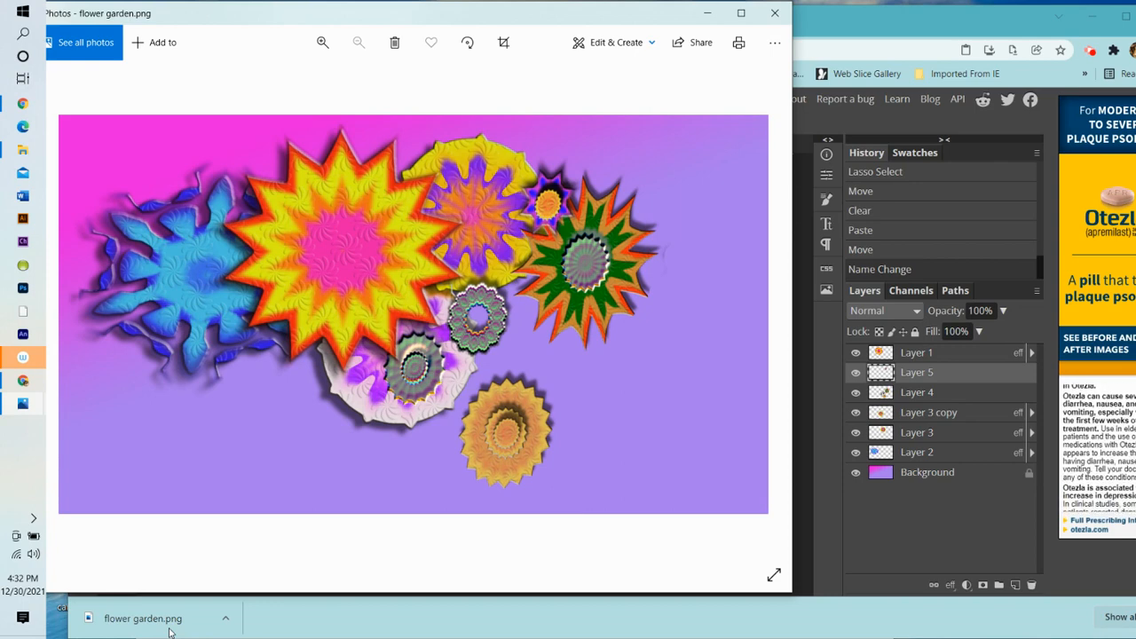
left_click(773, 14)
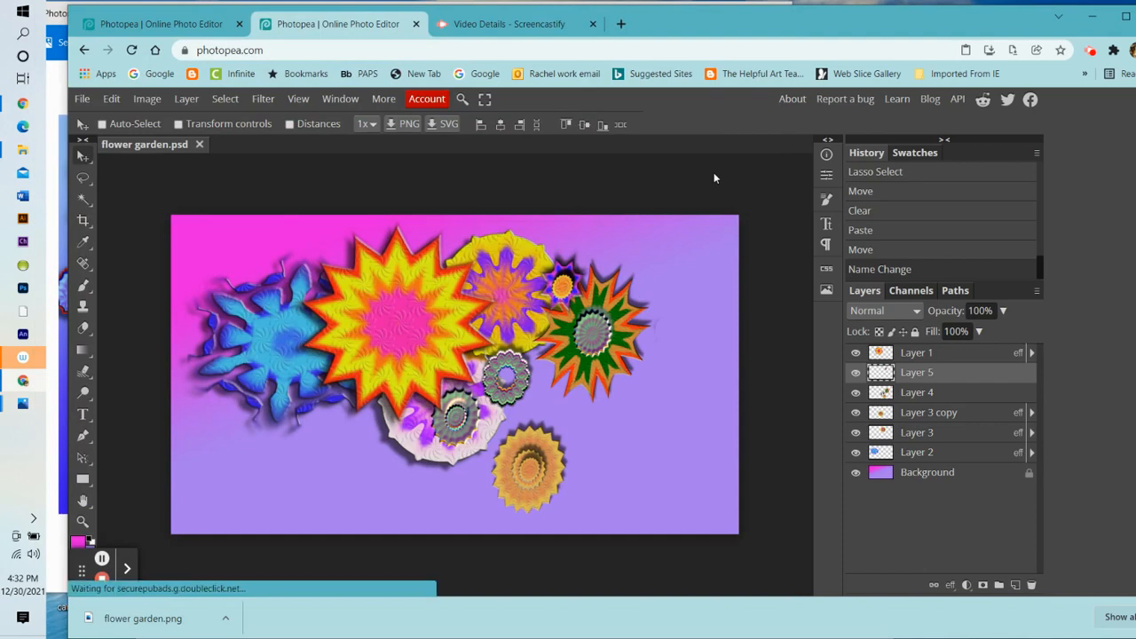